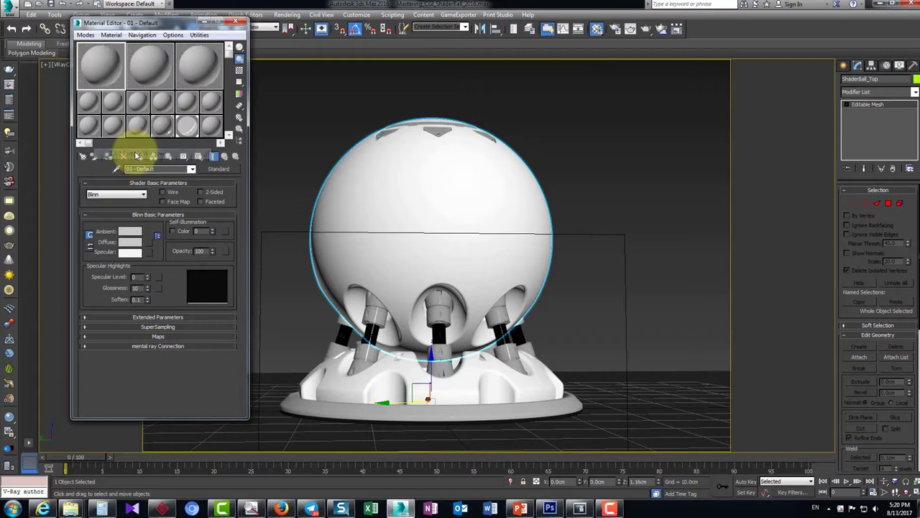
# Show the material sample slots as a 6 x 4 grid and select individual slots in the first row
pyautogui.rightClick(104, 67)
pyautogui.click(139, 181)
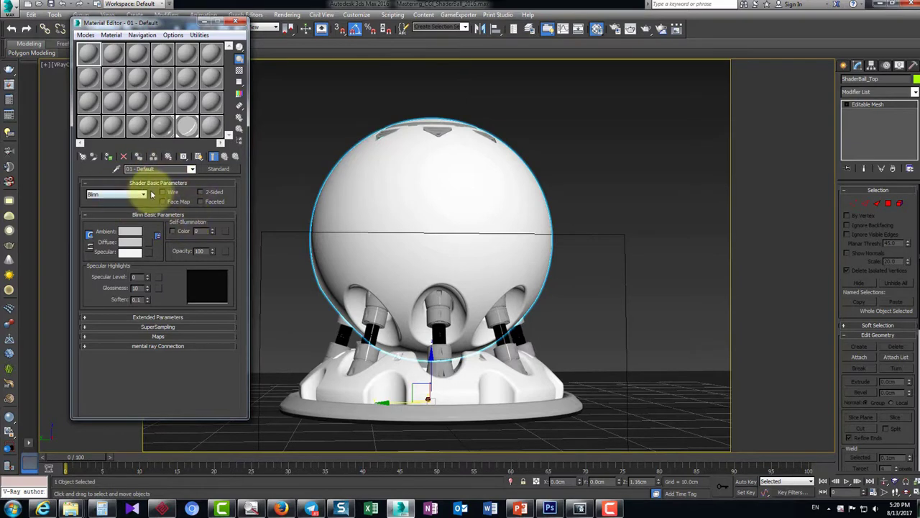
pyautogui.click(109, 53)
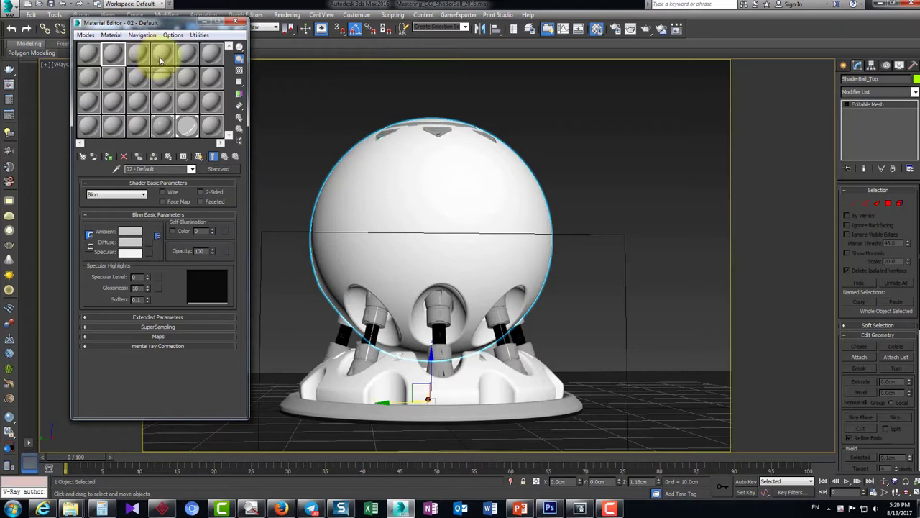
pyautogui.click(207, 56)
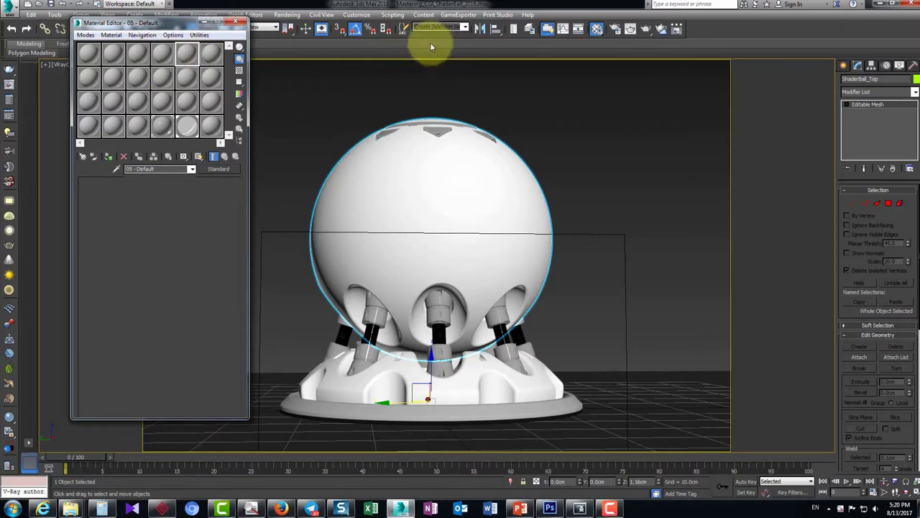
# Apply the MAX.vray initial tool settings with the DefaultUI scheme as the custom UI defaults
pyautogui.click(359, 14)
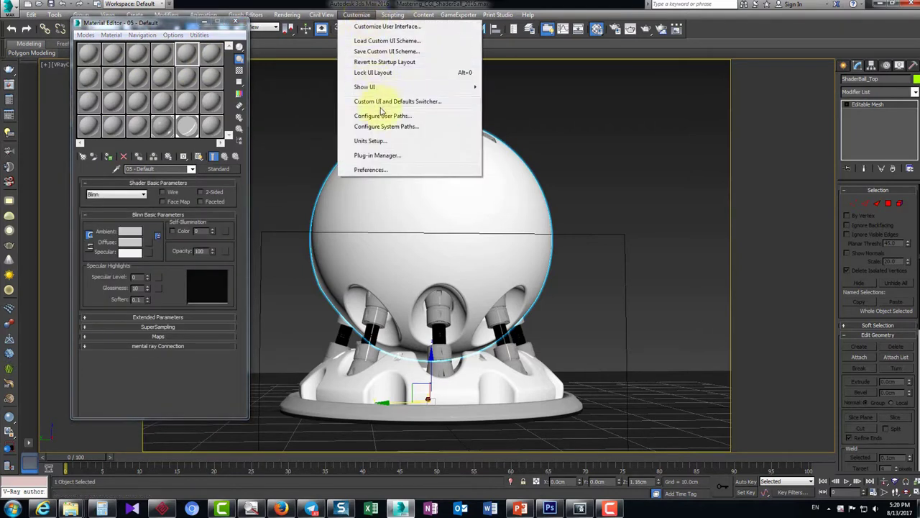
pyautogui.click(420, 102)
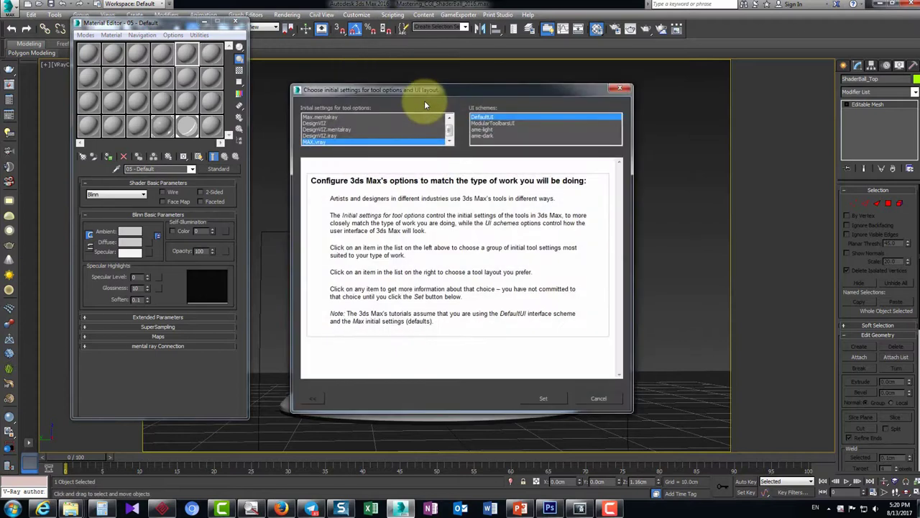
pyautogui.click(551, 399)
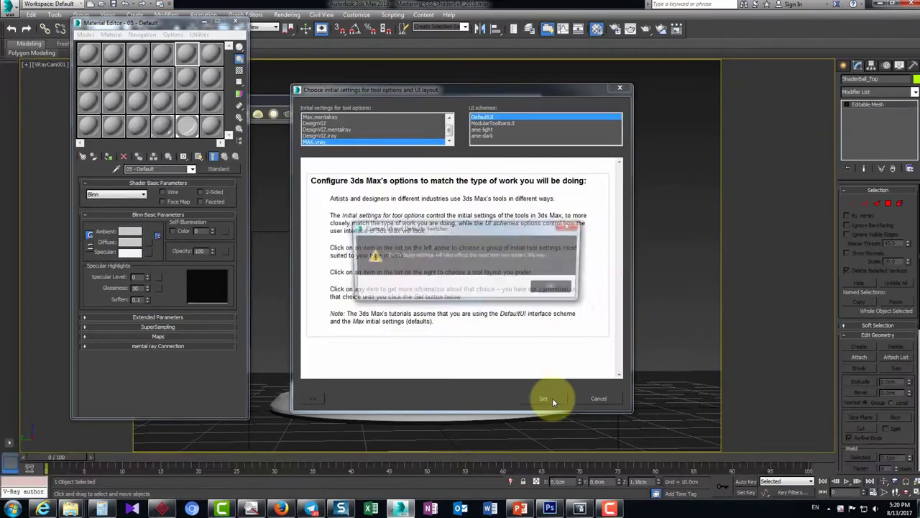
pyautogui.click(553, 289)
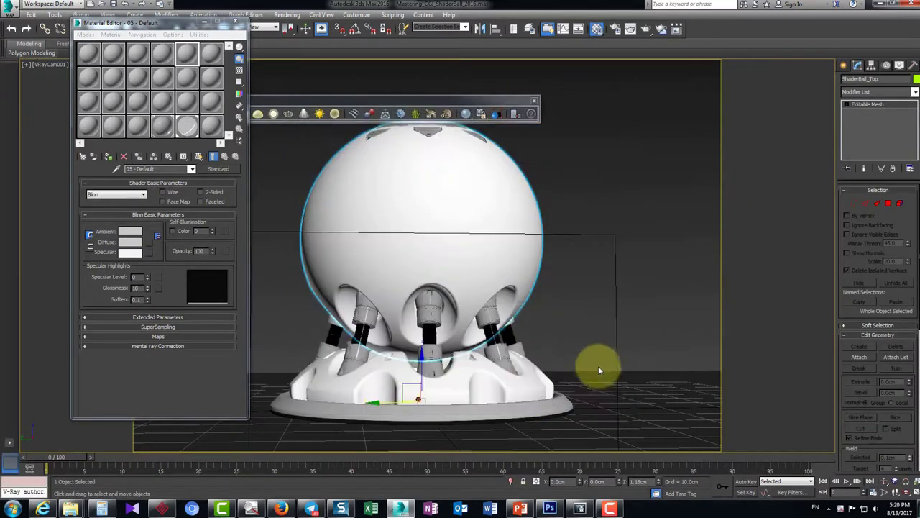
# Dock the floating V-Ray toolbar vertically along the edge of the main window
pyautogui.scroll(4, 335, 161)
pyautogui.moveTo(334, 162); pyautogui.dragTo(422, 225)
pyautogui.rightClick(423, 225)
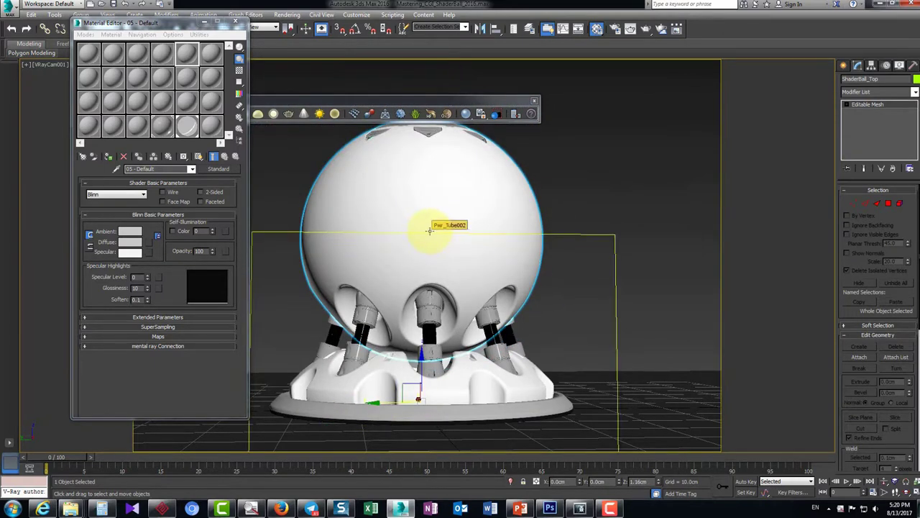
pyautogui.moveTo(380, 107); pyautogui.dragTo(4, 243)
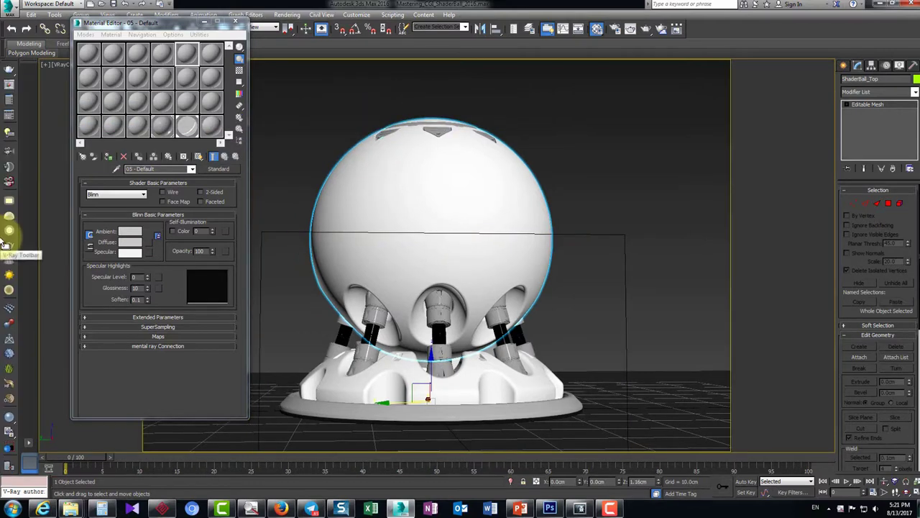
# Select the 03 - Default material slot and move the Material Editor to the other side of the shader ball
pyautogui.click(89, 56)
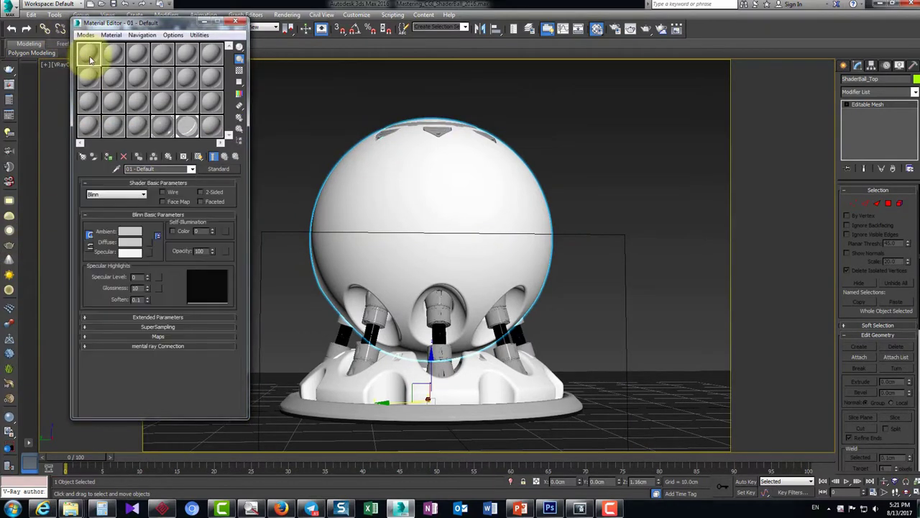
pyautogui.click(138, 54)
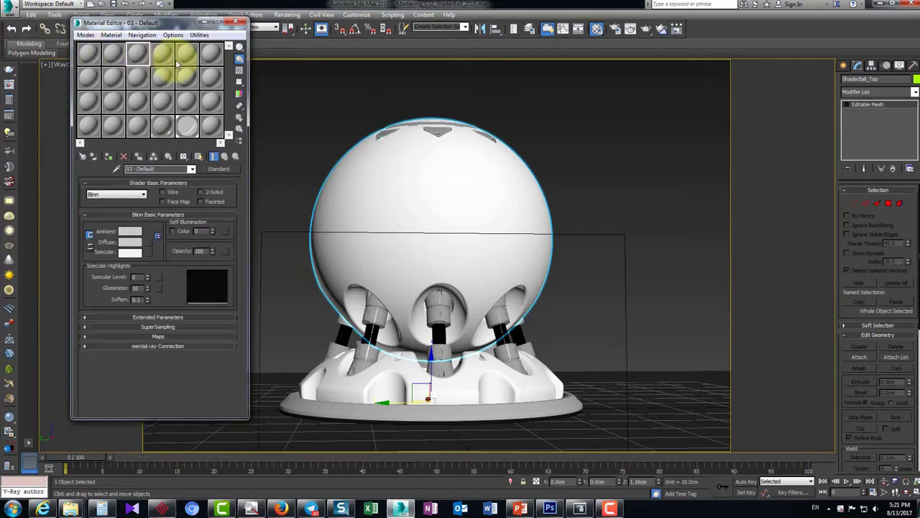
pyautogui.moveTo(165, 22); pyautogui.dragTo(678, 61)
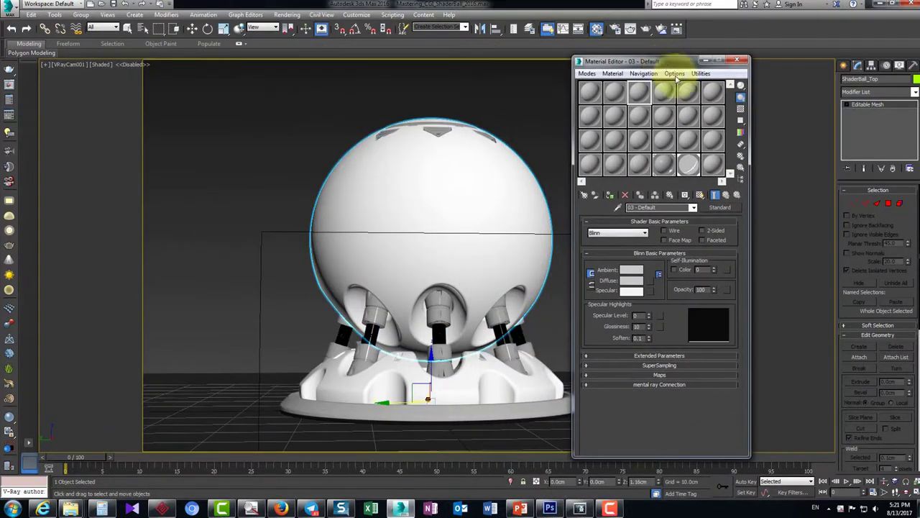
# Switch to the Slate Material Editor and enlarge its window
pyautogui.click(583, 75)
pyautogui.click(588, 75)
pyautogui.click(589, 76)
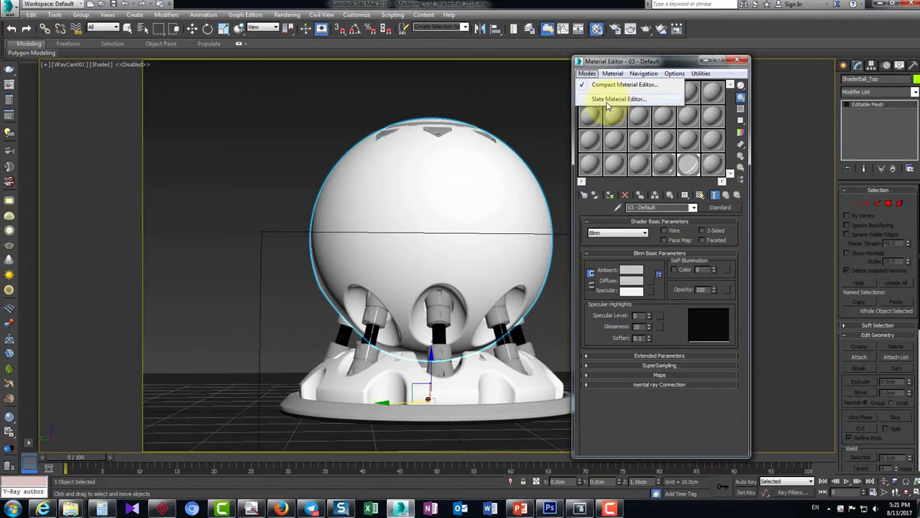
pyautogui.click(608, 101)
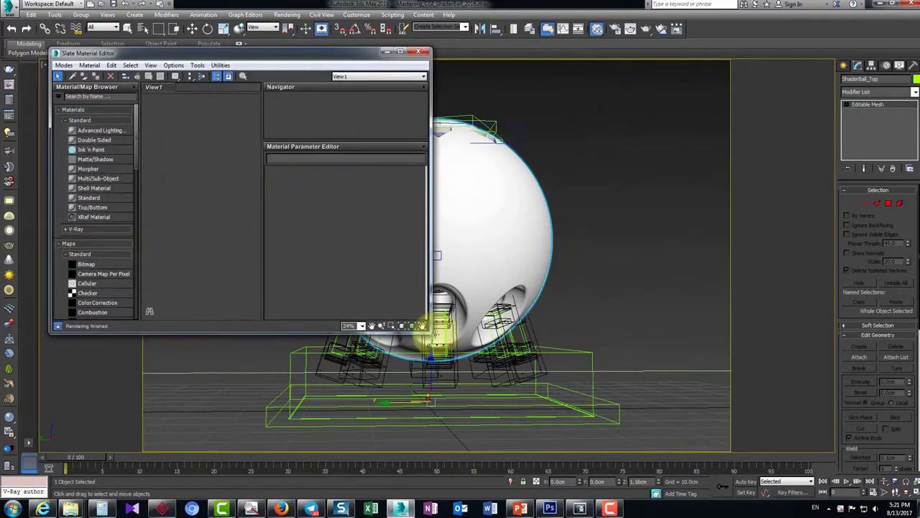
pyautogui.moveTo(427, 330); pyautogui.dragTo(677, 400)
# Add a Bitmap map using DIR2_007.JPG and a Standard material node to View1
pyautogui.moveTo(86, 264); pyautogui.dragTo(458, 198)
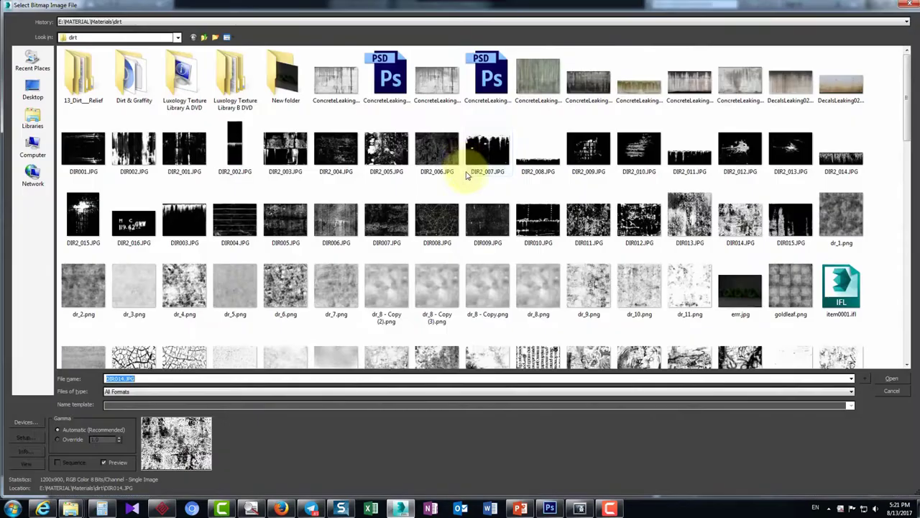
pyautogui.doubleClick(469, 171)
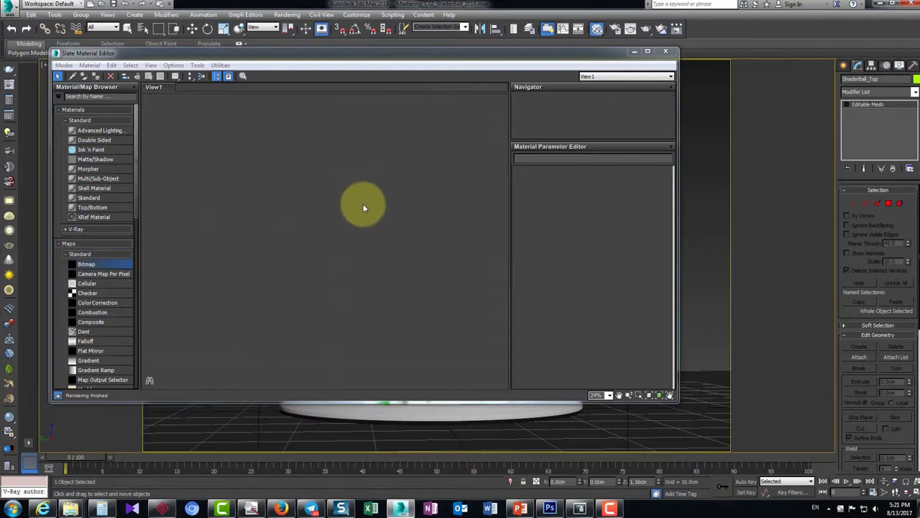
pyautogui.moveTo(88, 197); pyautogui.dragTo(376, 168)
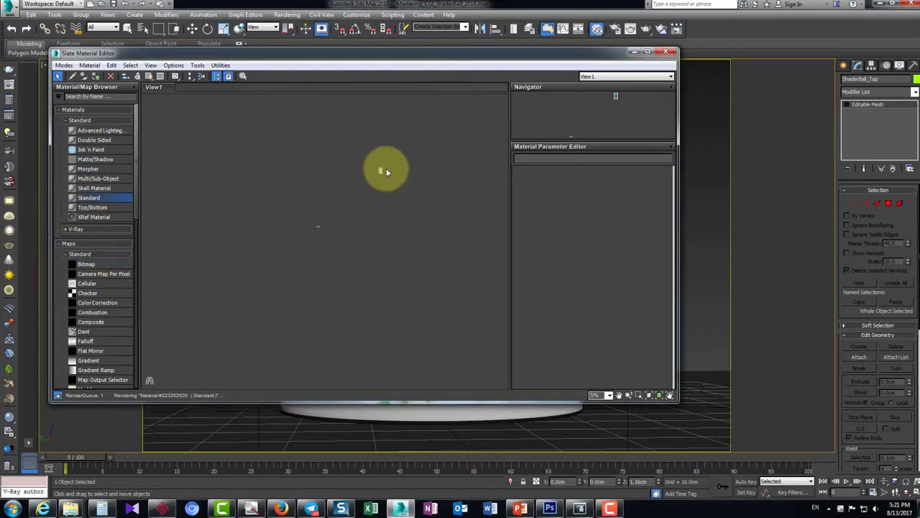
pyautogui.scroll(5, 383, 170)
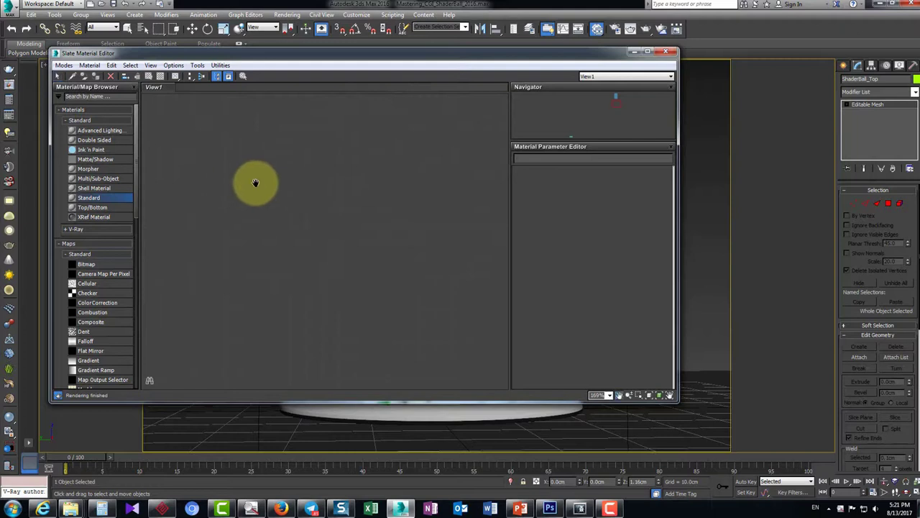
pyautogui.scroll(-5, 328, 222)
pyautogui.scroll(2, 352, 123)
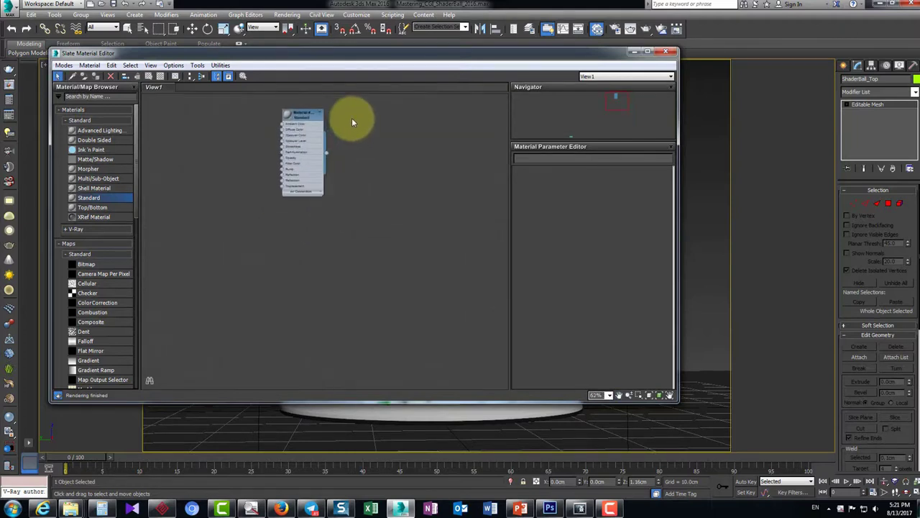
pyautogui.scroll(5, 345, 212)
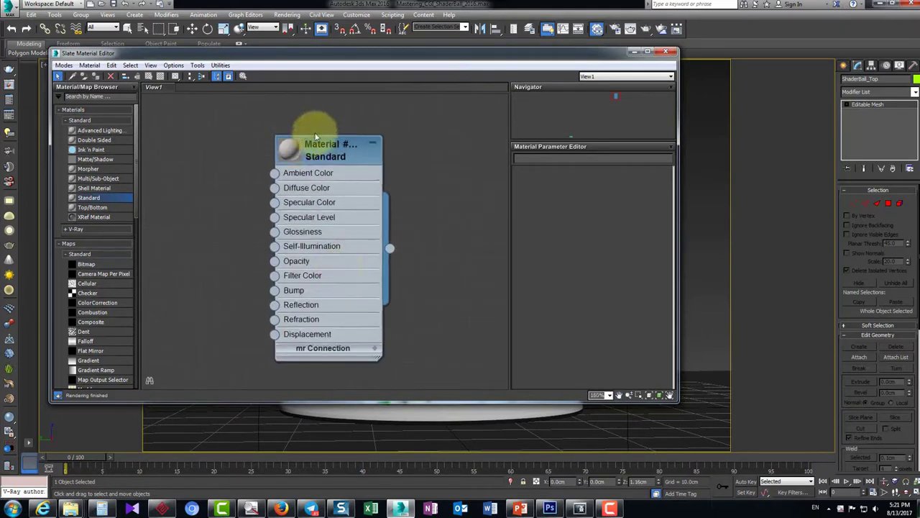
# Shift the Slate Material Editor window aside and switch back to the Compact Material Editor
pyautogui.click(31, 52)
pyautogui.moveTo(127, 51); pyautogui.dragTo(180, 46)
pyautogui.click(116, 61)
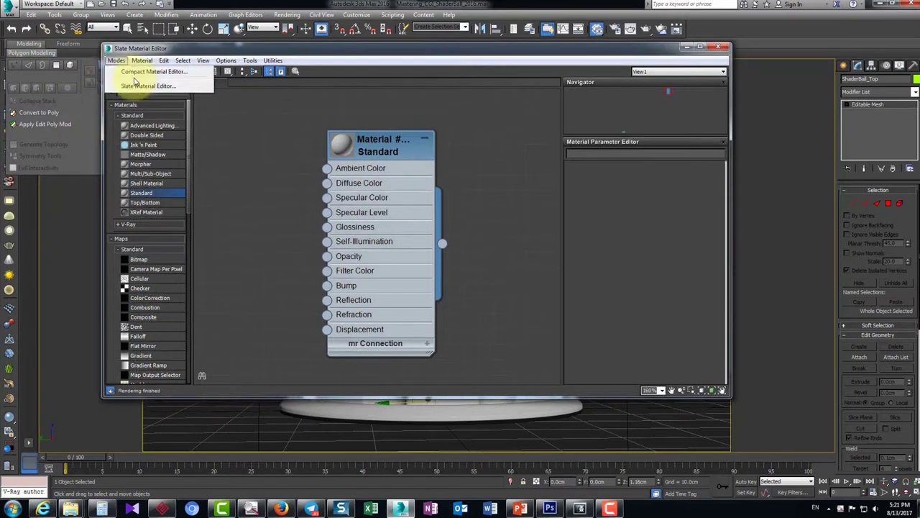
pyautogui.click(131, 72)
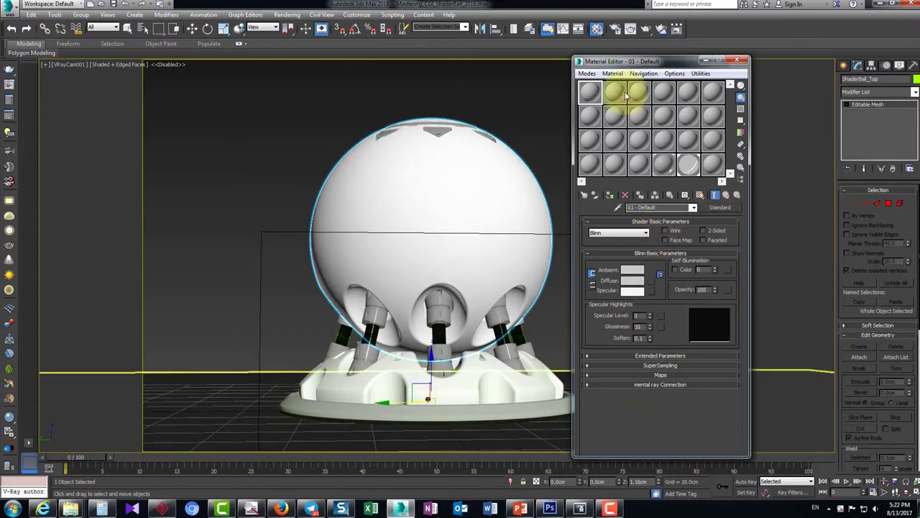
# Switch to PowerPoint, review the V-Ray Material slideshow through the Diffuse and Opacity slide, and return to 3ds Max
pyautogui.click(520, 507)
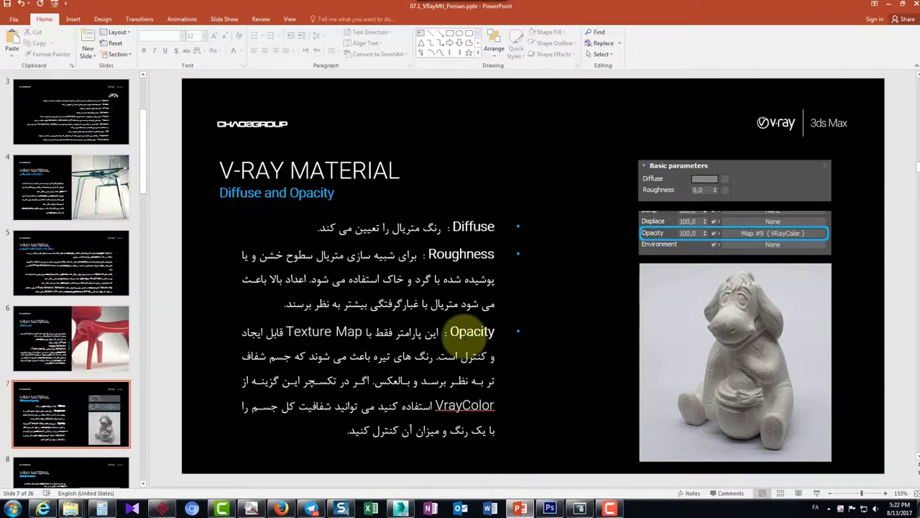
pyautogui.press('F5')
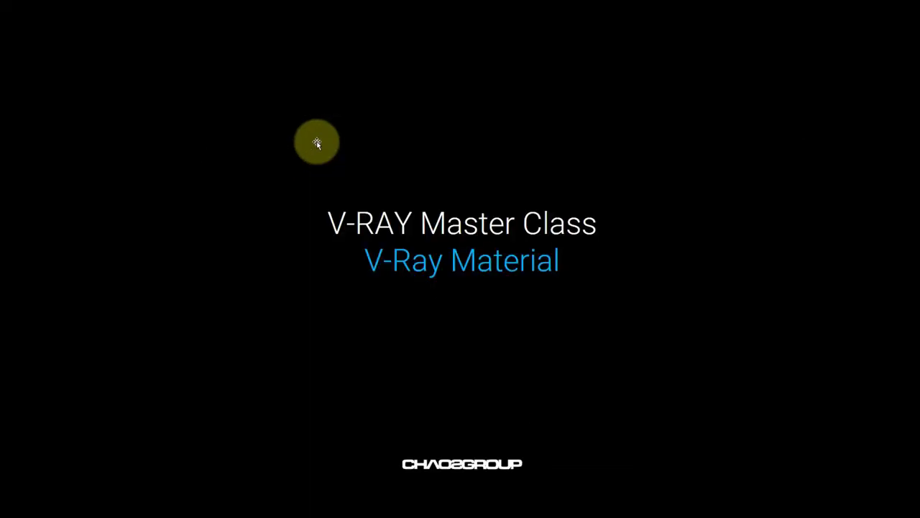
pyautogui.click(317, 142)
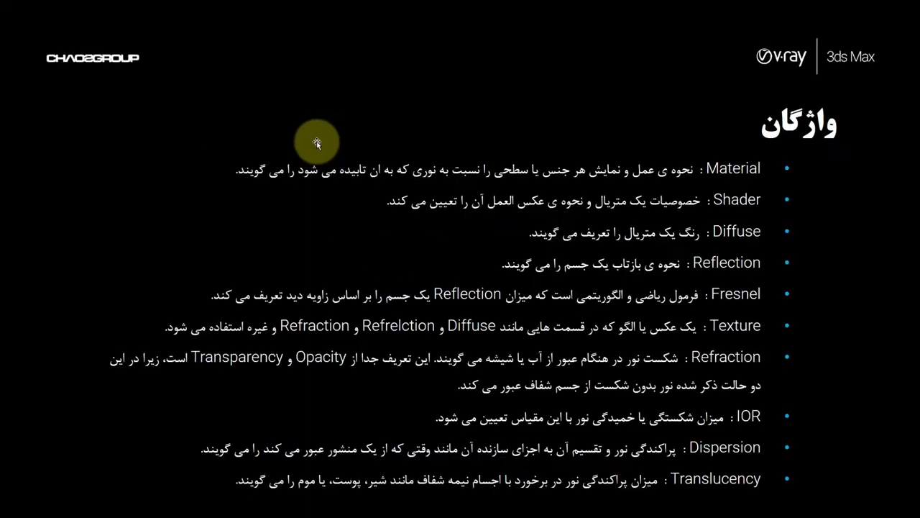
pyautogui.press('Right')
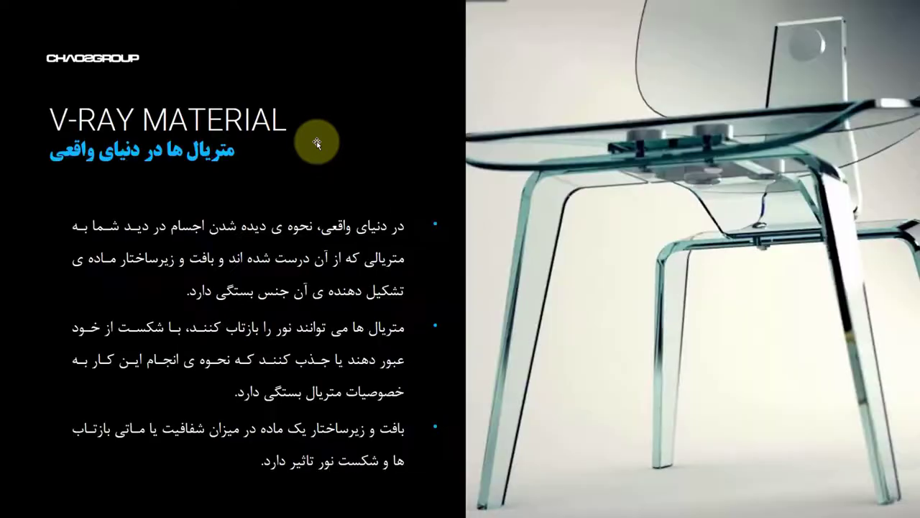
pyautogui.press('Right')
pyautogui.press('Right')
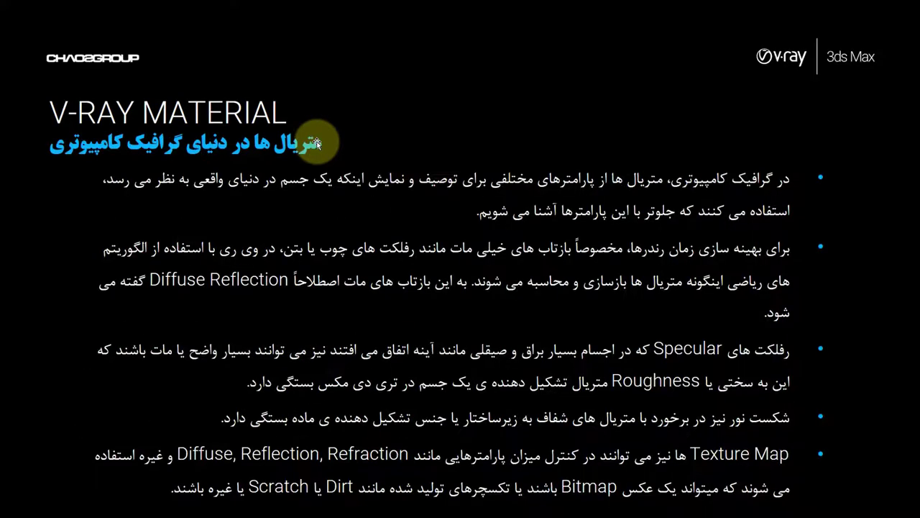
pyautogui.press('Right')
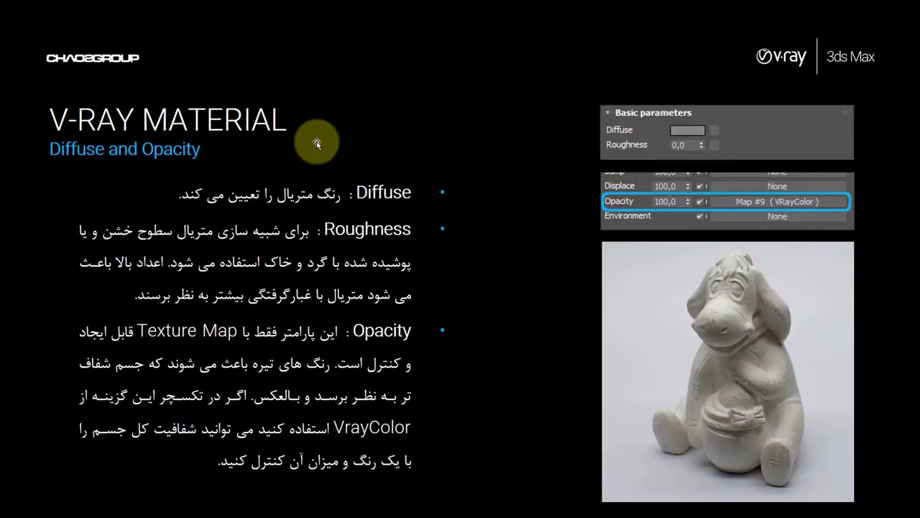
pyautogui.press('Escape')
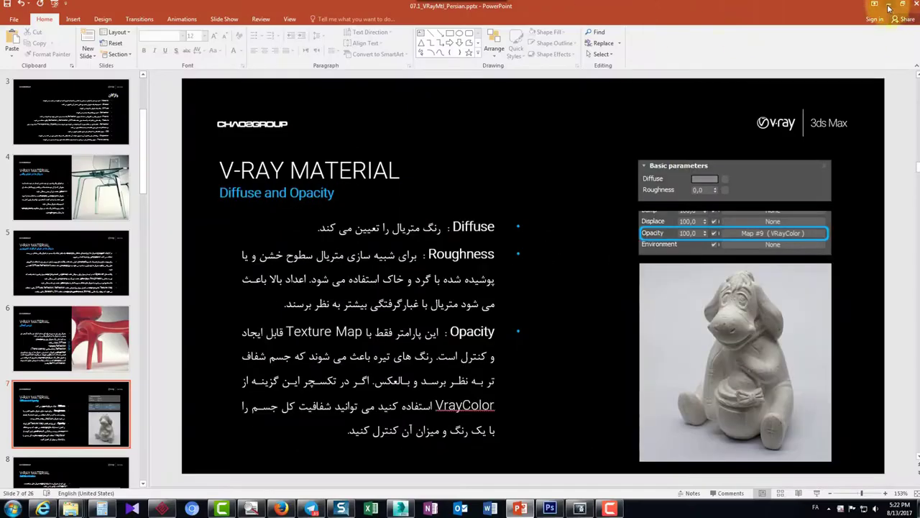
pyautogui.click(888, 6)
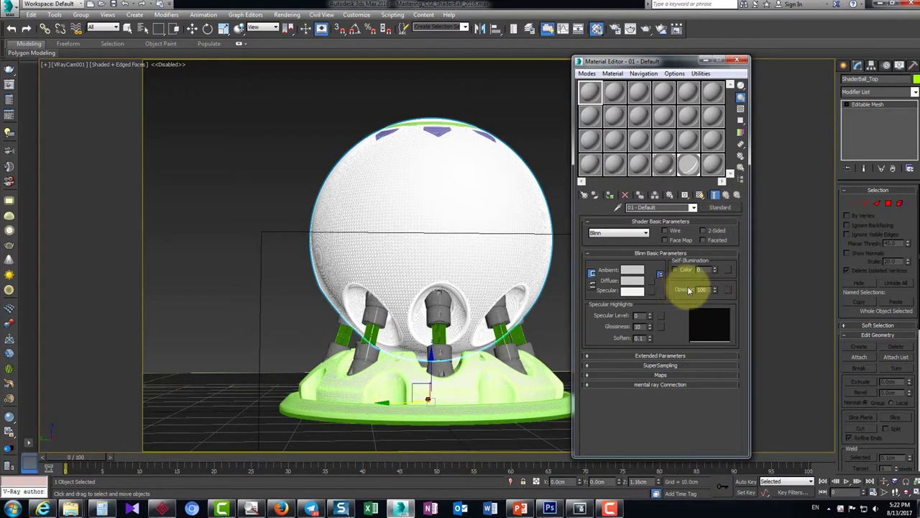
# Turn off edged faces in the viewport and change the 01 - Default material's type from Standard to VRayMtl
pyautogui.press('F4')
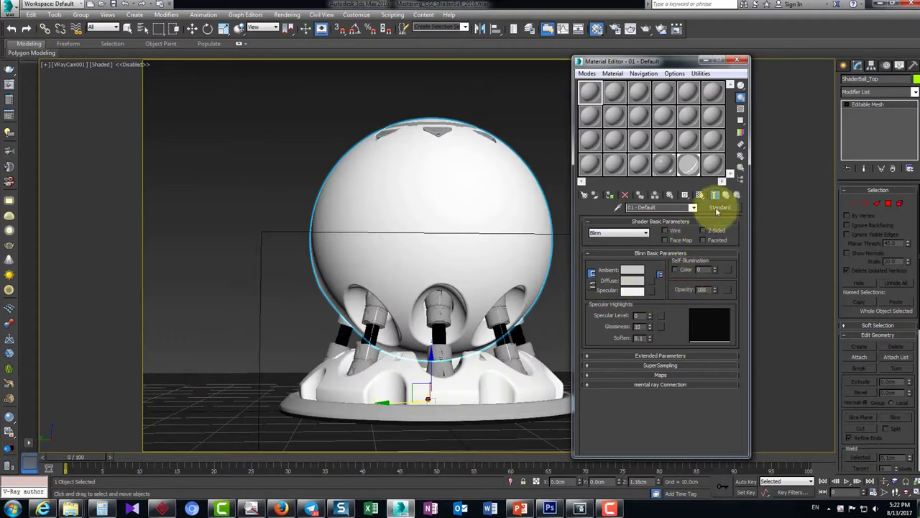
pyautogui.click(720, 207)
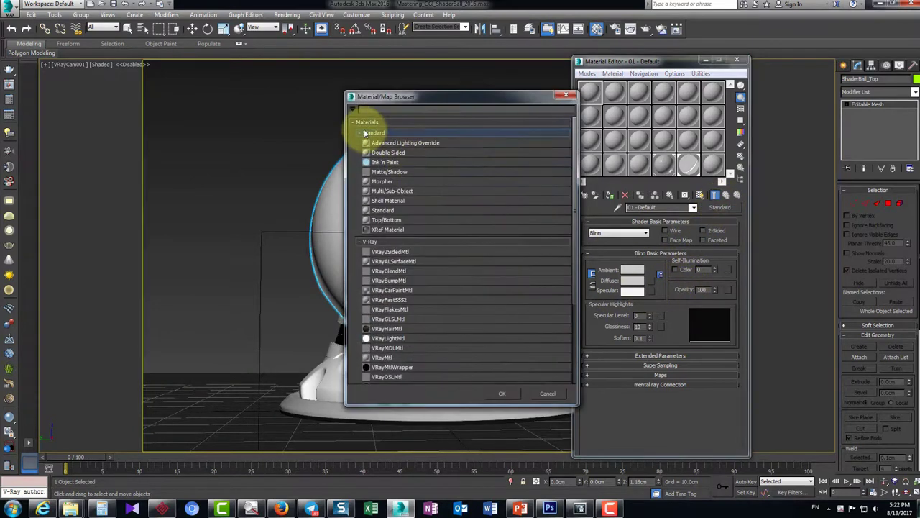
pyautogui.click(370, 133)
pyautogui.click(381, 133)
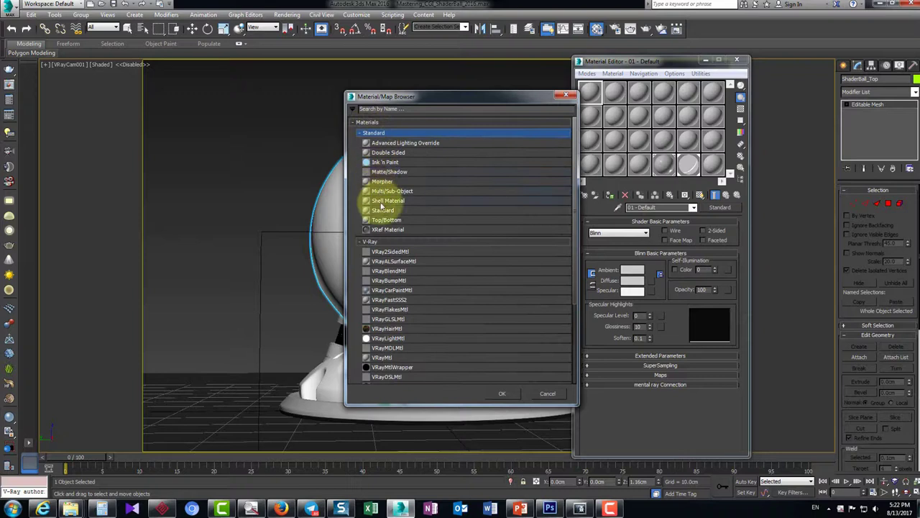
pyautogui.click(369, 134)
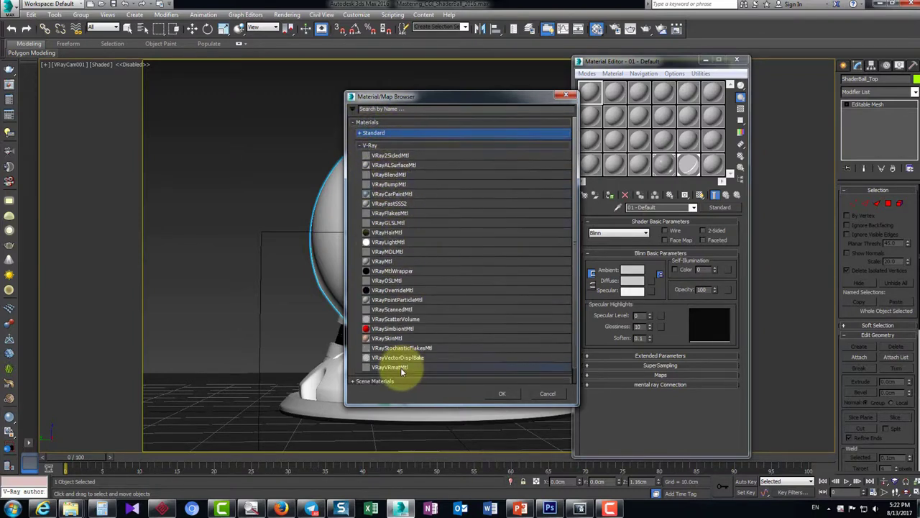
pyautogui.click(388, 261)
pyautogui.click(506, 395)
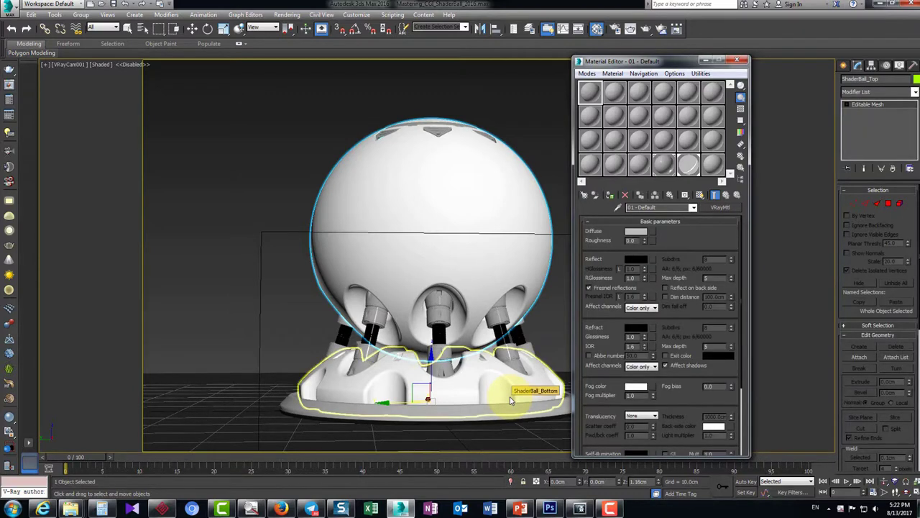
# Review the Diffuse entry on the PowerPoint slide, return to 3ds Max, and try darker and lighter diffuse greys on the 01 - Default material
pyautogui.click(523, 509)
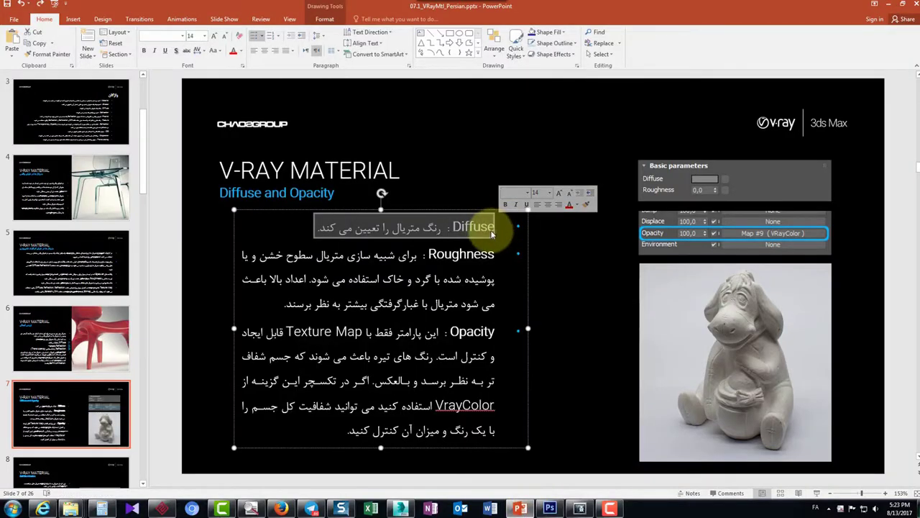
pyautogui.hotkey('alt', 'Tab')
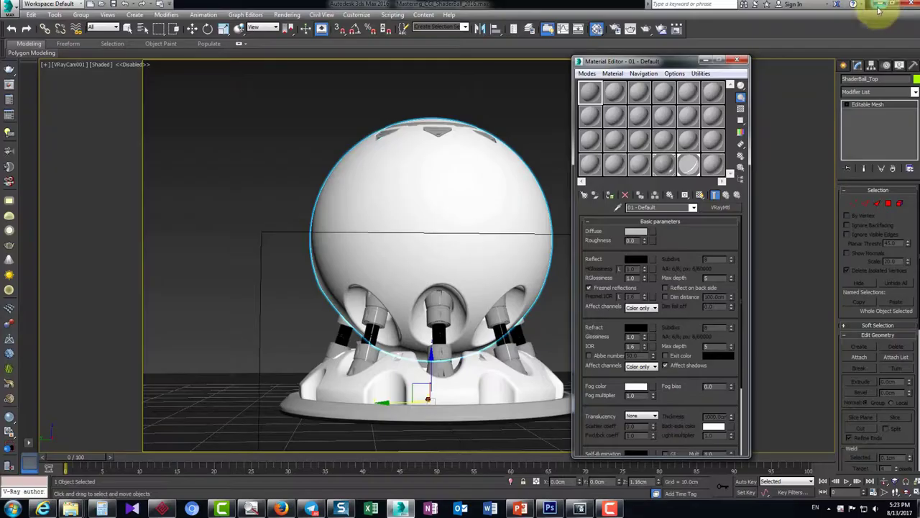
pyautogui.click(633, 232)
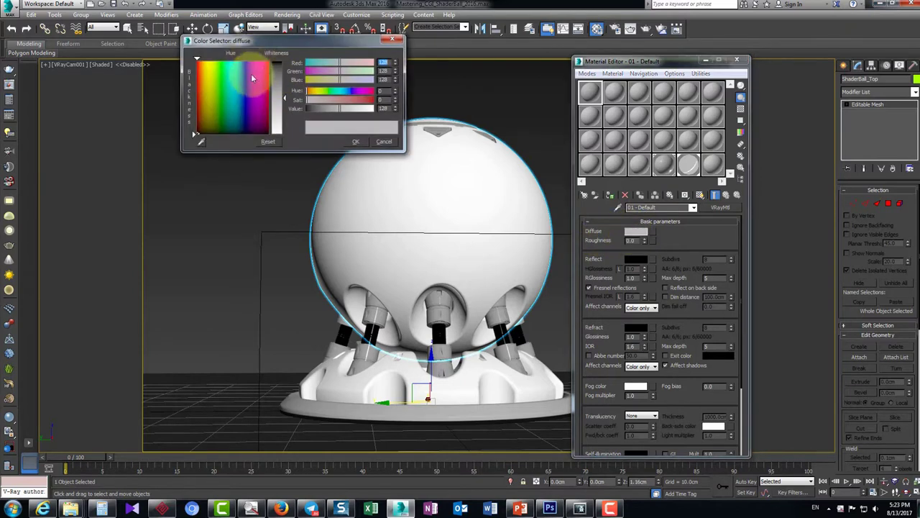
pyautogui.moveTo(284, 66); pyautogui.dragTo(284, 64)
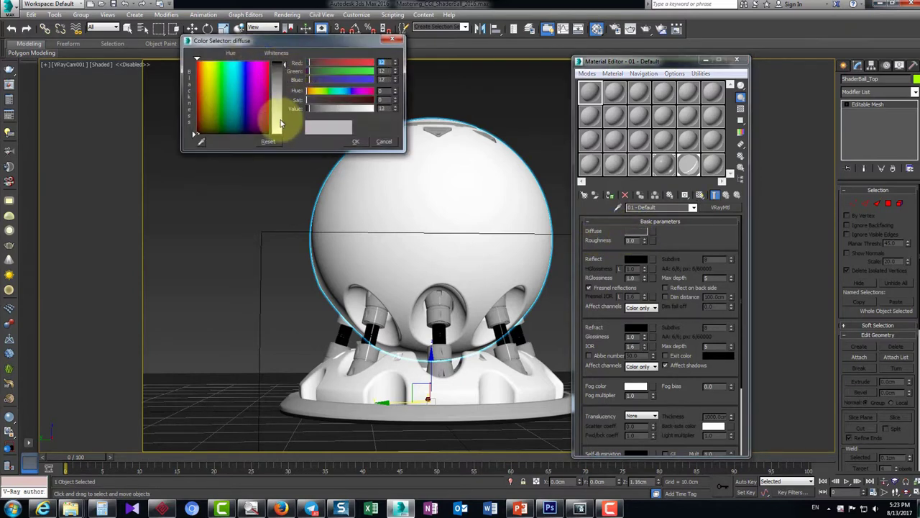
pyautogui.moveTo(278, 134); pyautogui.dragTo(279, 123)
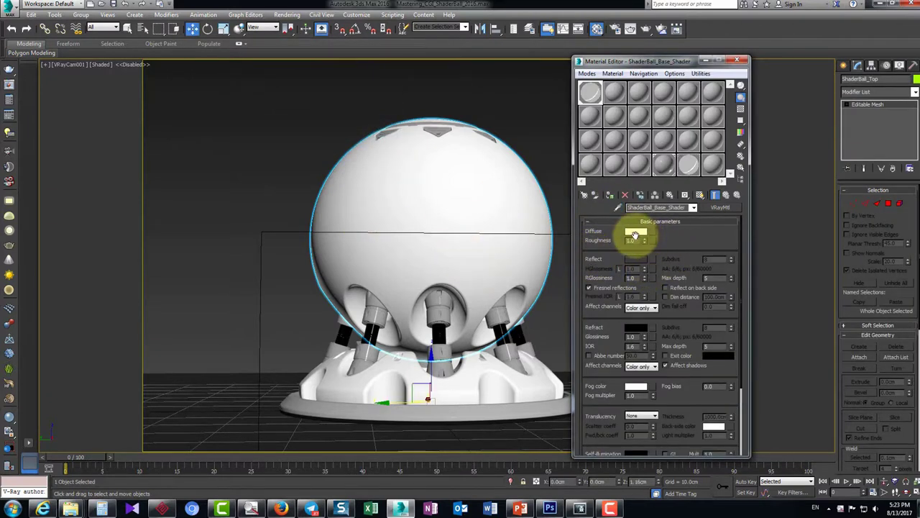
# Try red, pink and magenta diffuse colors on the ShaderBall_Base_Shader material and discard the change
pyautogui.click(637, 235)
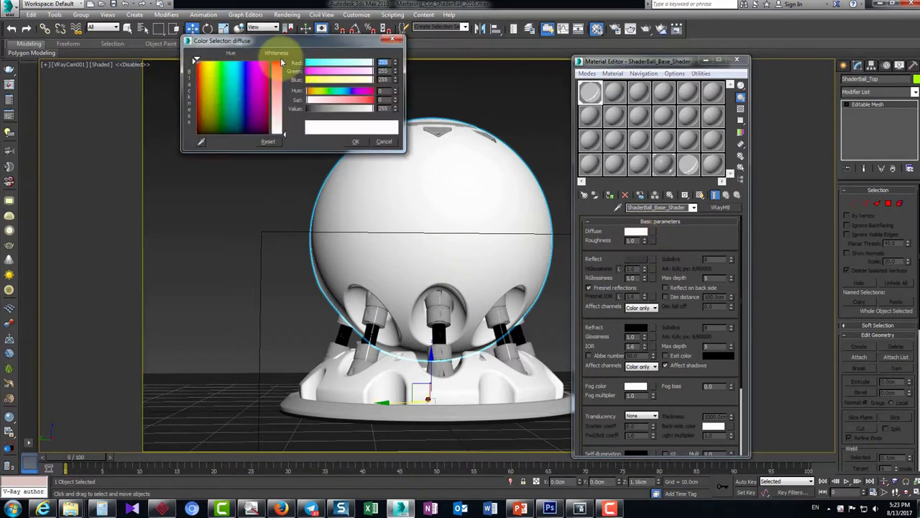
pyautogui.click(281, 62)
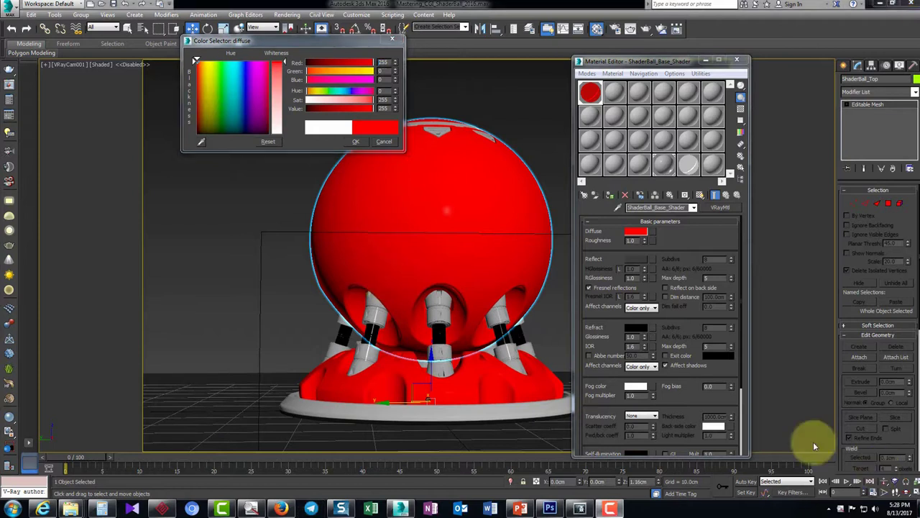
pyautogui.moveTo(270, 86); pyautogui.dragTo(262, 94)
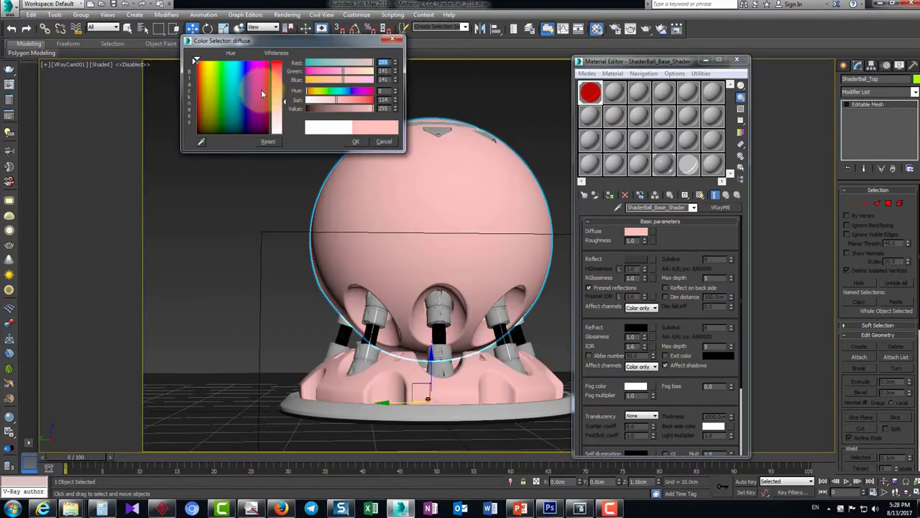
pyautogui.click(280, 66)
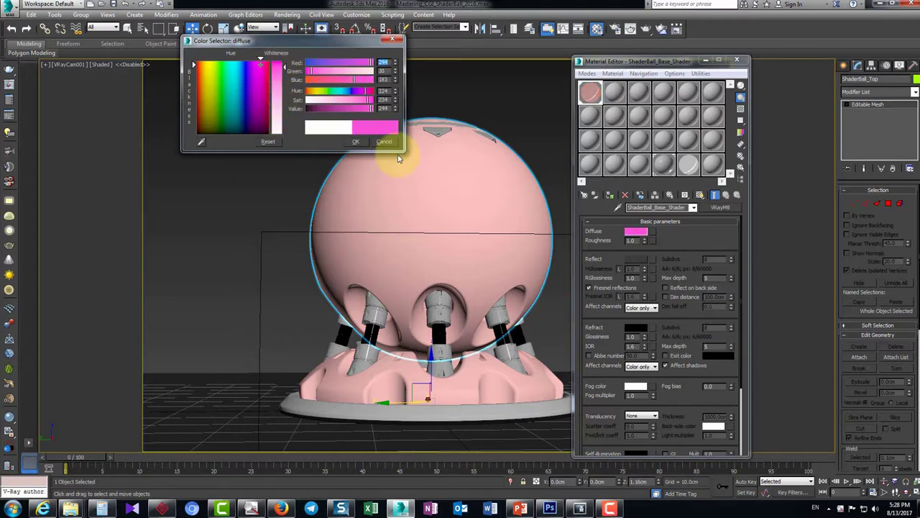
pyautogui.moveTo(368, 99); pyautogui.dragTo(411, 118)
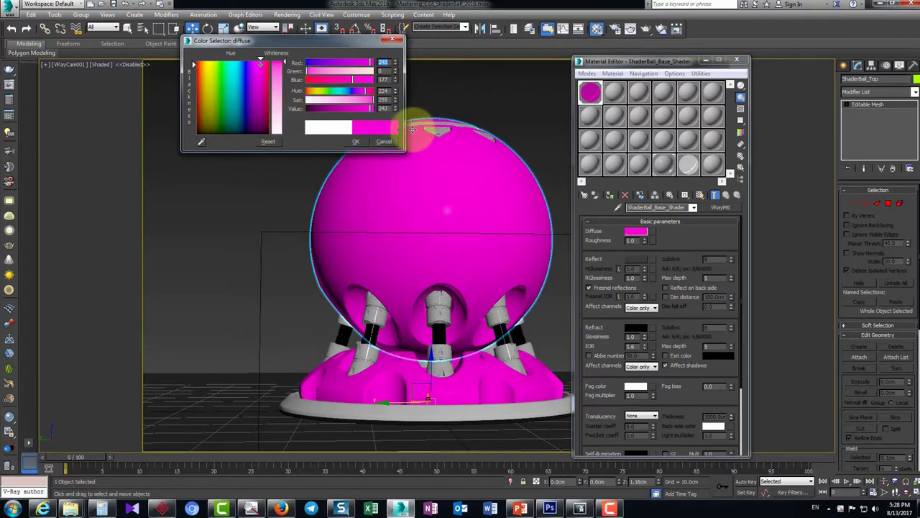
pyautogui.moveTo(310, 40); pyautogui.dragTo(646, 101)
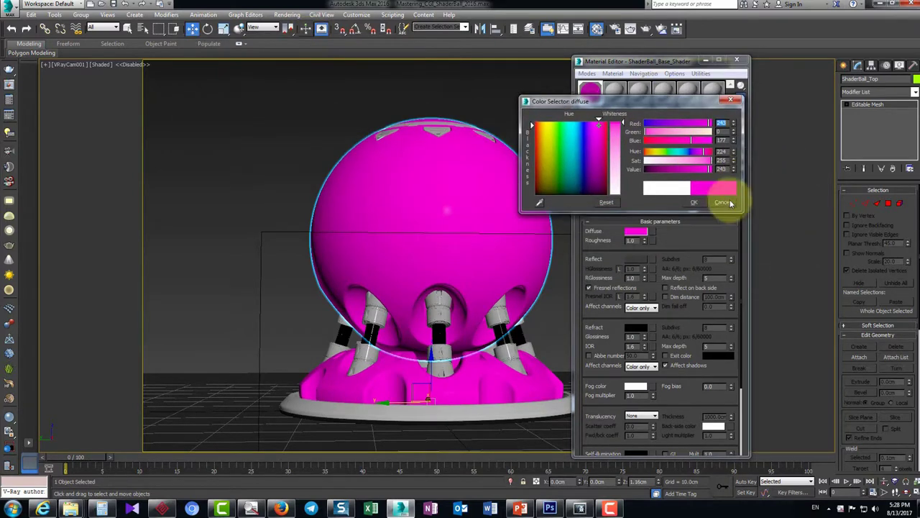
pyautogui.click(722, 202)
pyautogui.click(550, 128)
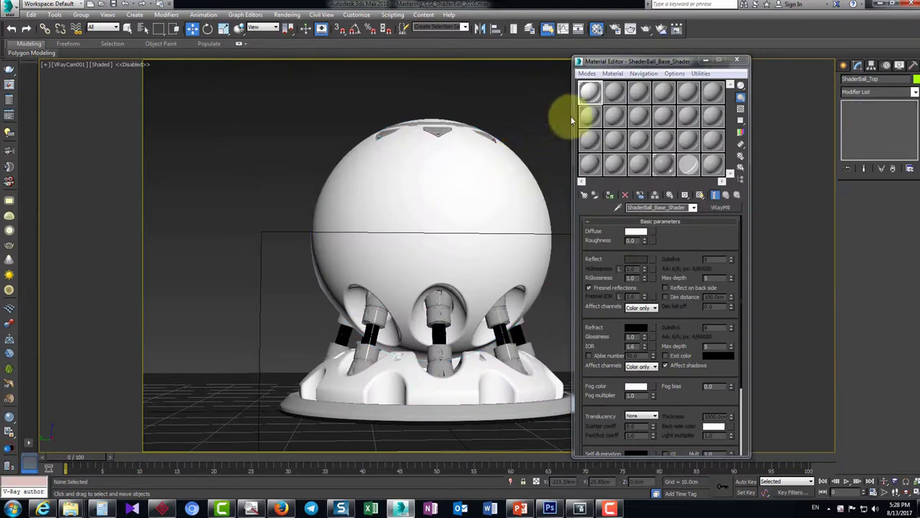
# Set the ShaderBall_Base_Shader diffuse color to a saturated purple, about RGB 177, 3, 242
pyautogui.click(435, 251)
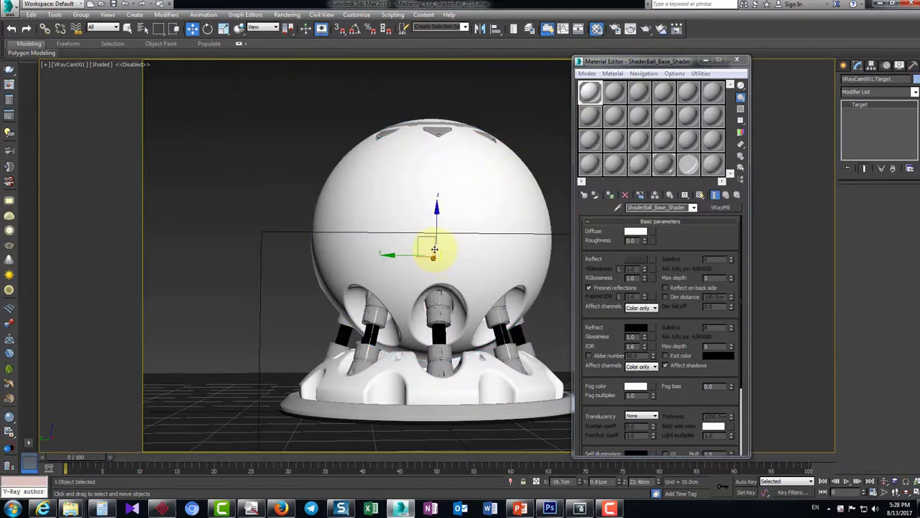
pyautogui.click(635, 230)
pyautogui.moveTo(568, 166); pyautogui.dragTo(592, 125)
pyautogui.click(620, 125)
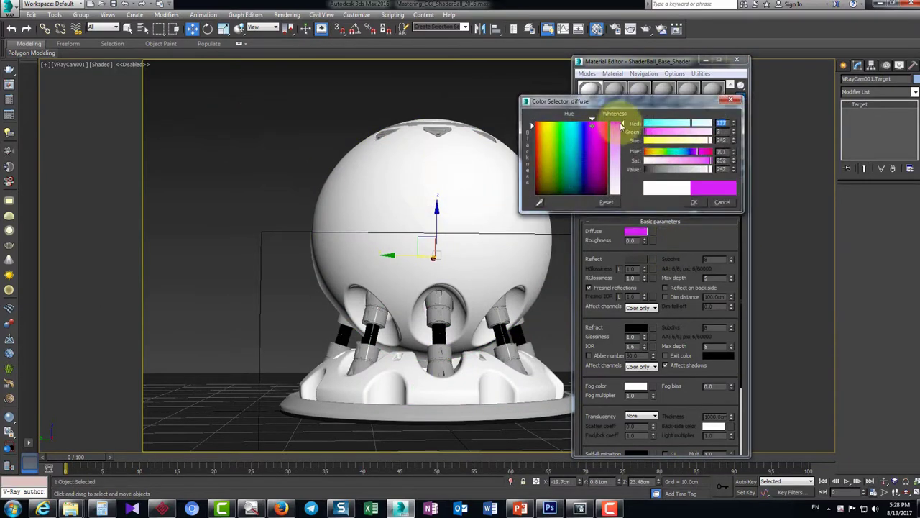
pyautogui.click(694, 202)
# Render the shader ball with V-Ray, inspect the image, stop the render and minimize the frame buffer
pyautogui.click(287, 15)
pyautogui.click(307, 29)
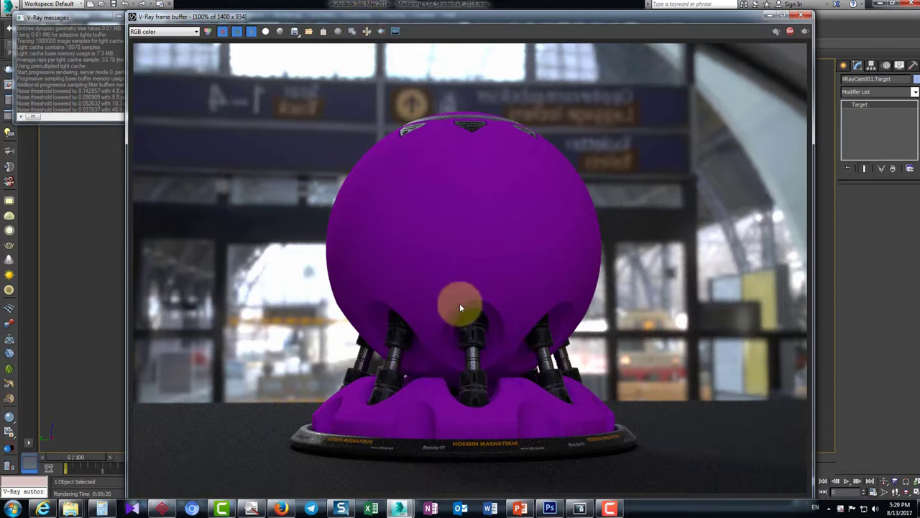
pyautogui.scroll(1, 540, 228)
pyautogui.scroll(-1, 541, 227)
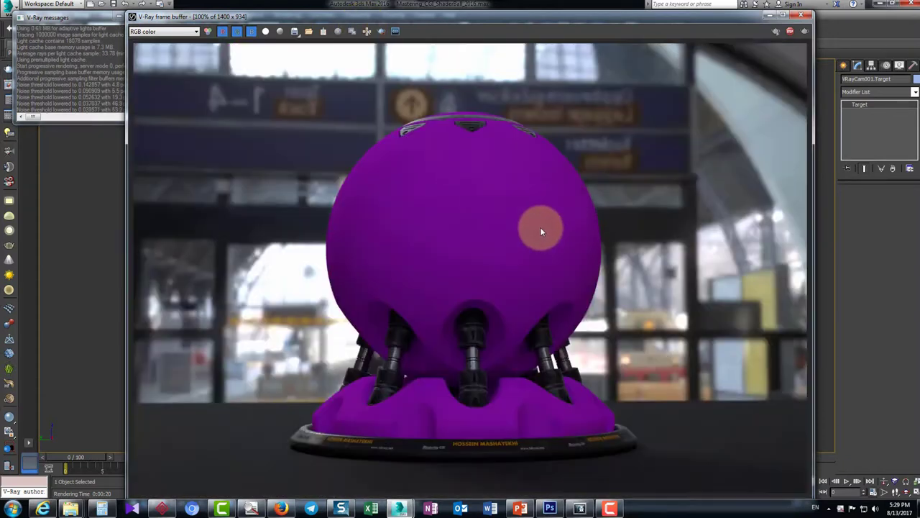
pyautogui.click(789, 31)
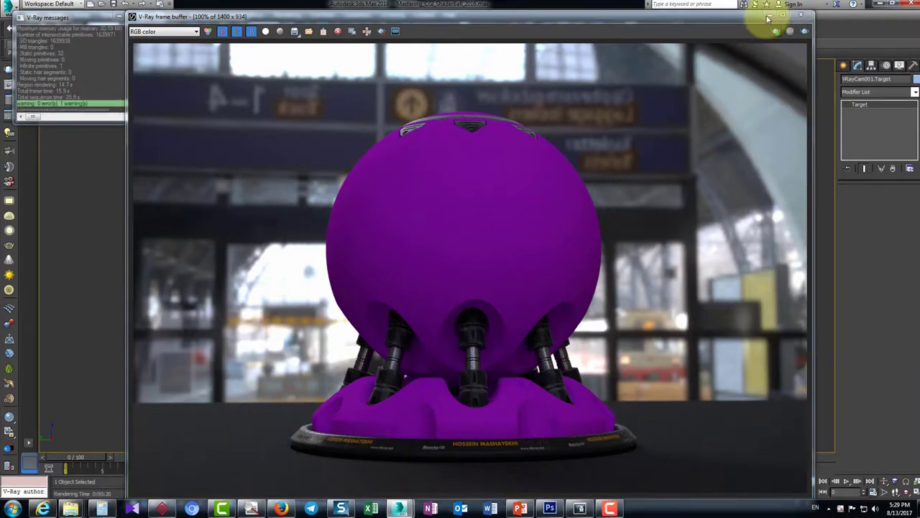
pyautogui.click(769, 18)
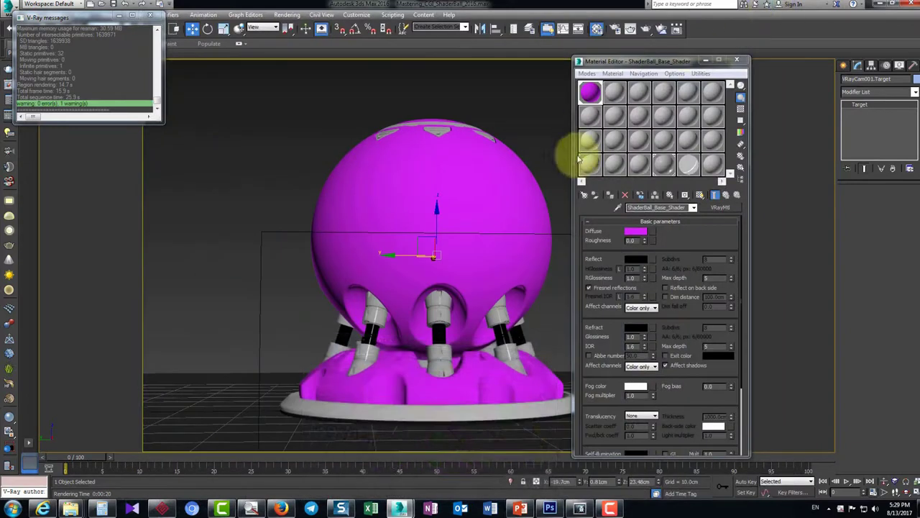
# View the available diffuse maps without assigning one, and set the ShaderBall_Base_Shader Roughness to 1.0
pyautogui.click(652, 232)
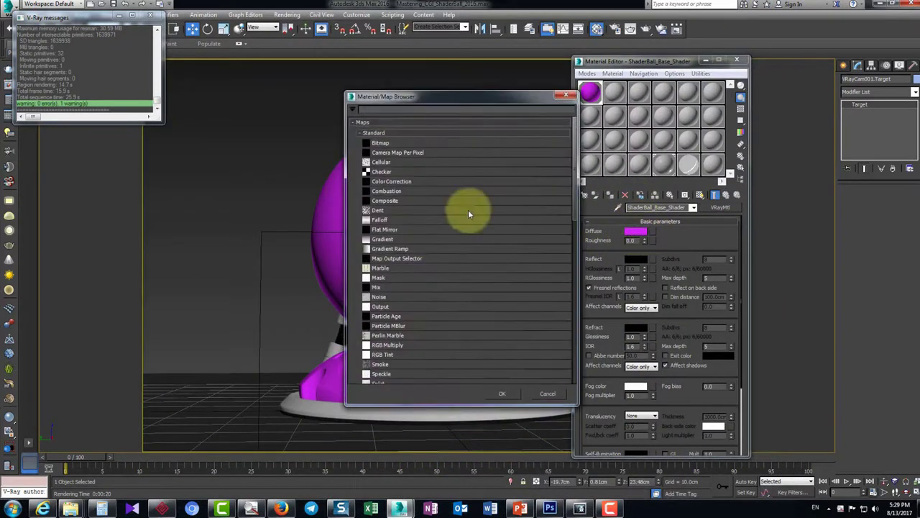
pyautogui.click(548, 393)
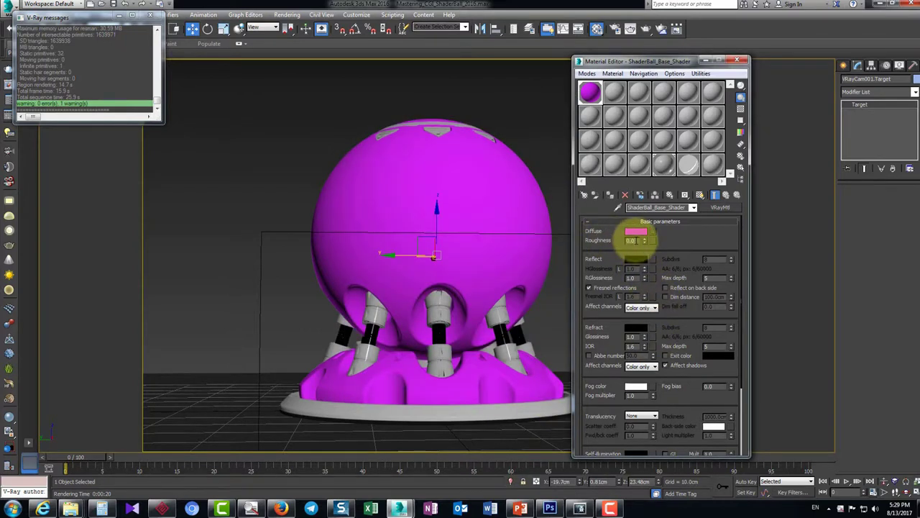
pyautogui.moveTo(636, 241); pyautogui.dragTo(593, 245)
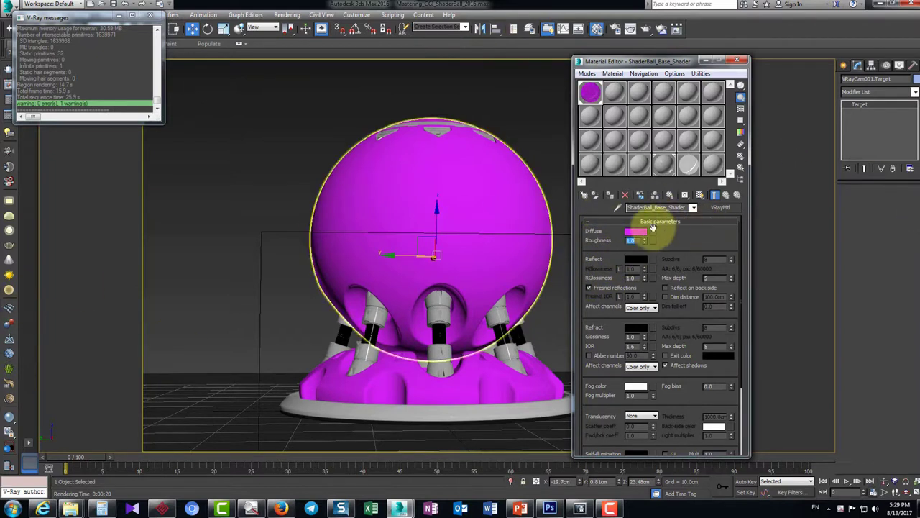
pyautogui.click(645, 240)
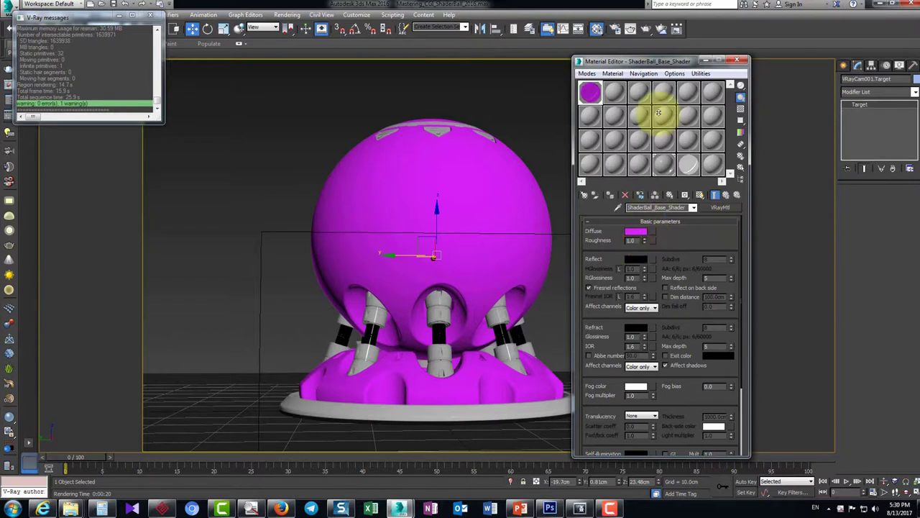
pyautogui.rightClick(642, 47)
# Restore the V-Ray frame buffer and render only a rectangular region over the ball's upper-right edge
pyautogui.click(7, 85)
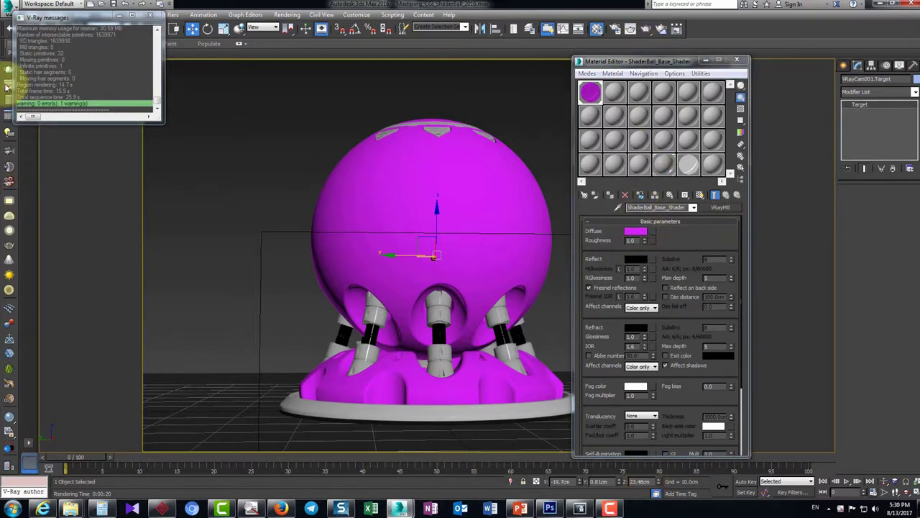
pyautogui.click(403, 506)
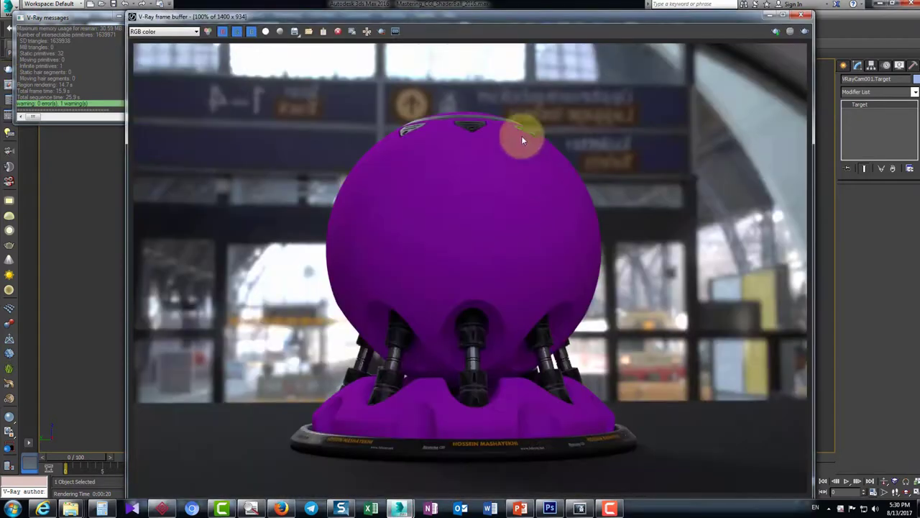
pyautogui.click(381, 31)
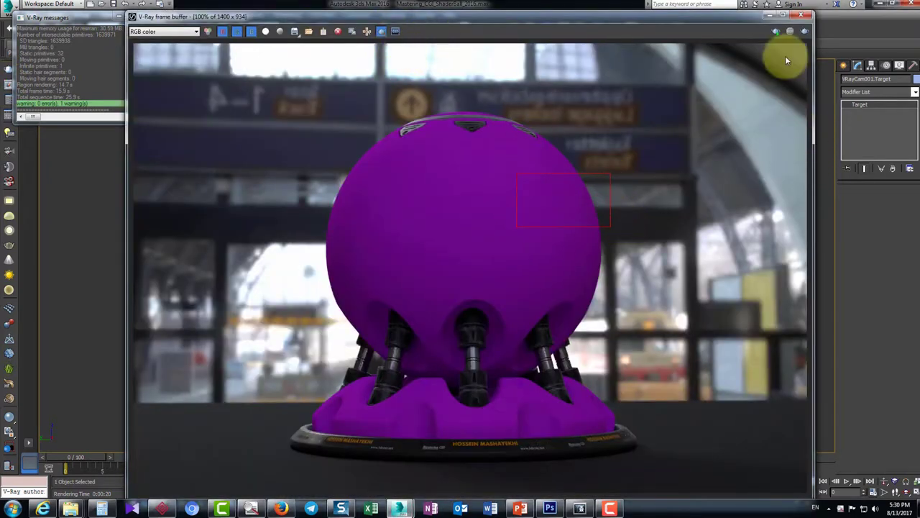
pyautogui.click(804, 31)
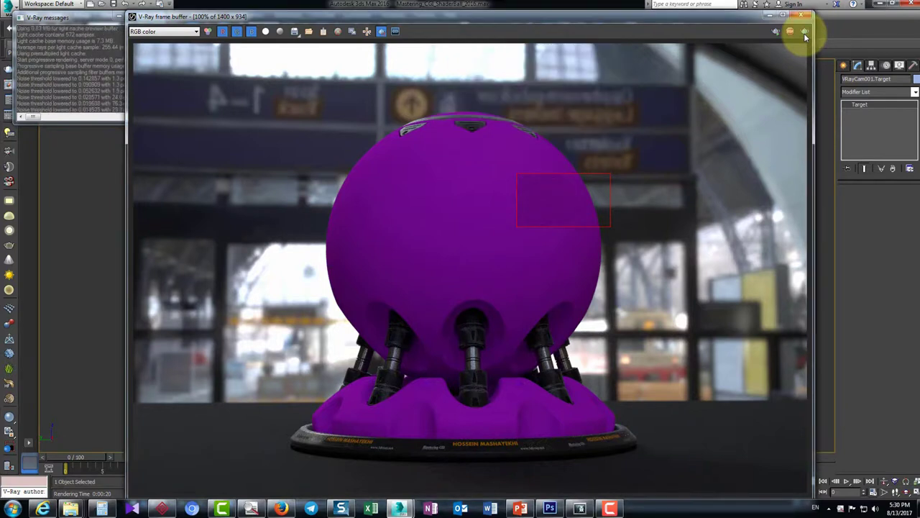
# Turn off region rendering, compare the re-rendered patch with the rest of the ball up close, and minimize the frame buffer
pyautogui.scroll(2, 580, 195)
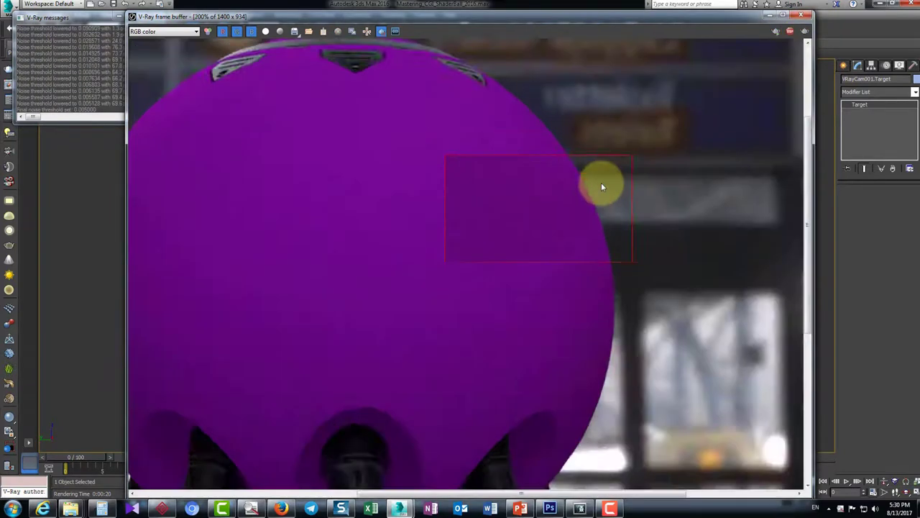
pyautogui.click(385, 34)
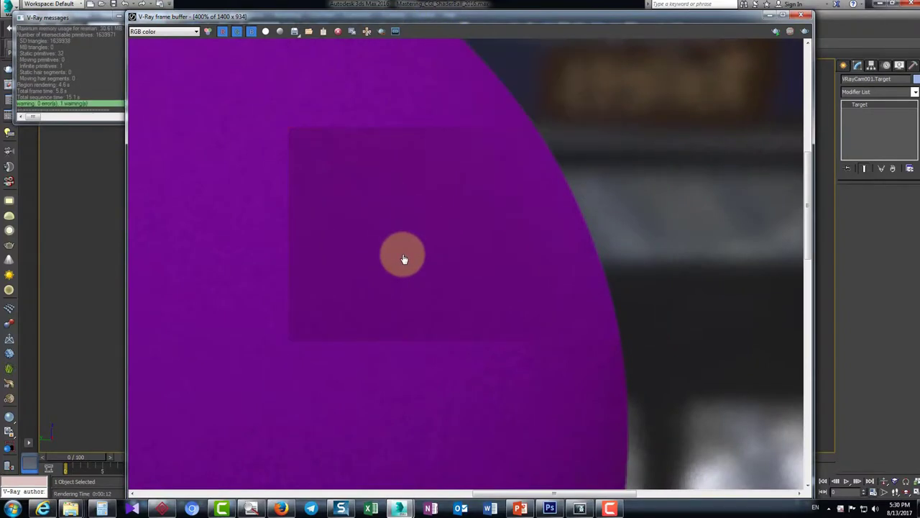
pyautogui.scroll(-4, 406, 257)
pyautogui.scroll(2, 483, 248)
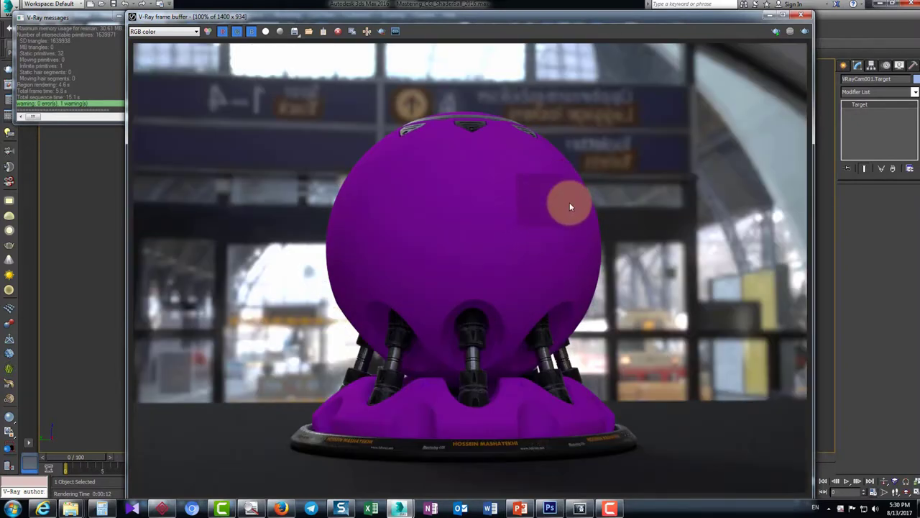
pyautogui.click(768, 14)
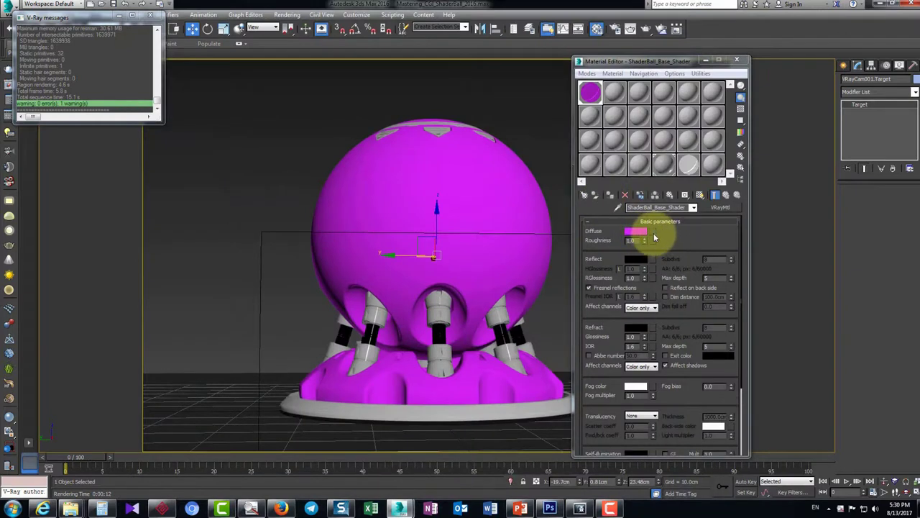
# Review the Standard and V-Ray map types available for the diffuse slot of ShaderBall_Base_Shader
pyautogui.click(651, 232)
pyautogui.click(359, 132)
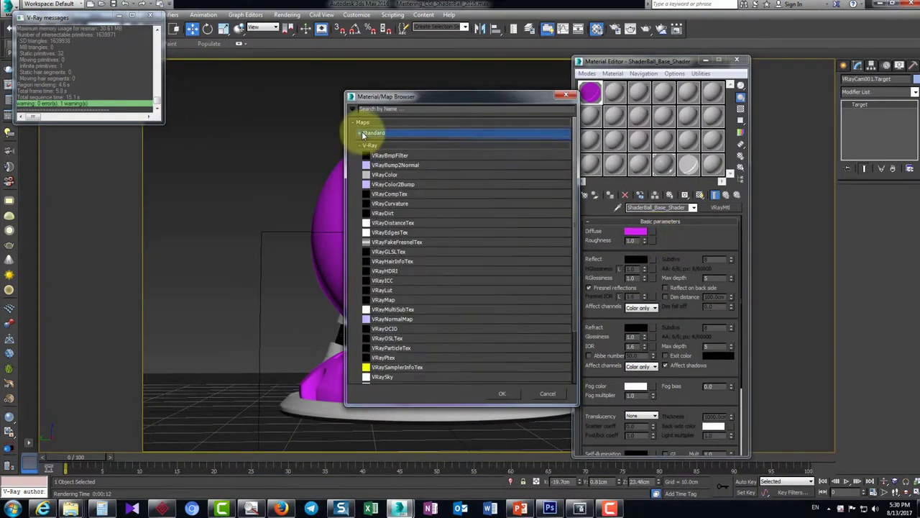
pyautogui.click(364, 146)
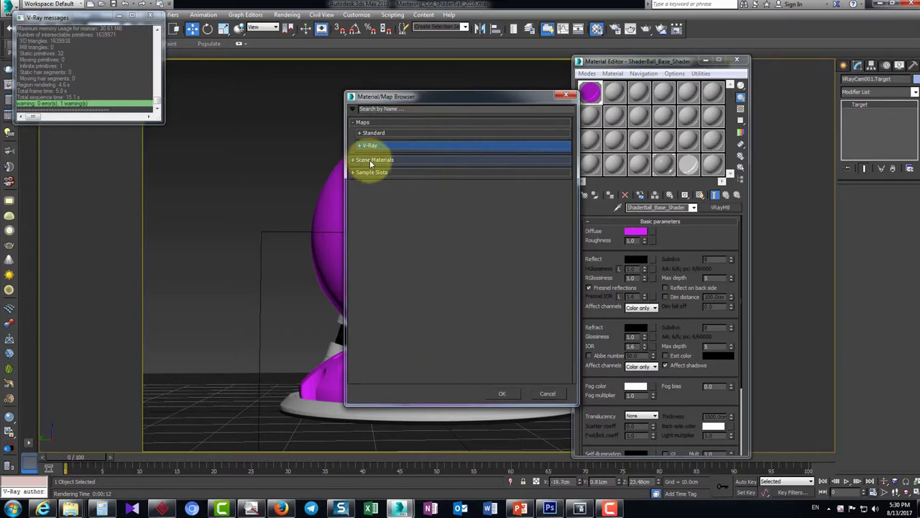
pyautogui.click(366, 145)
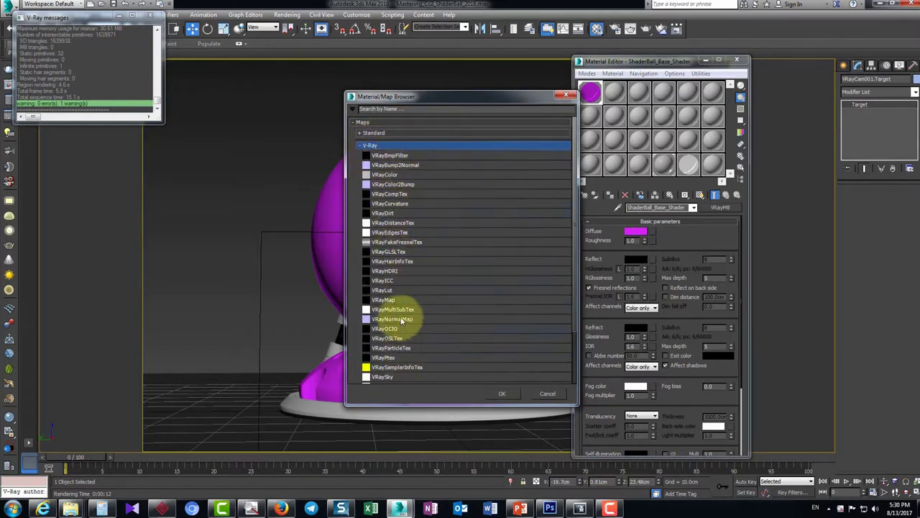
pyautogui.click(393, 174)
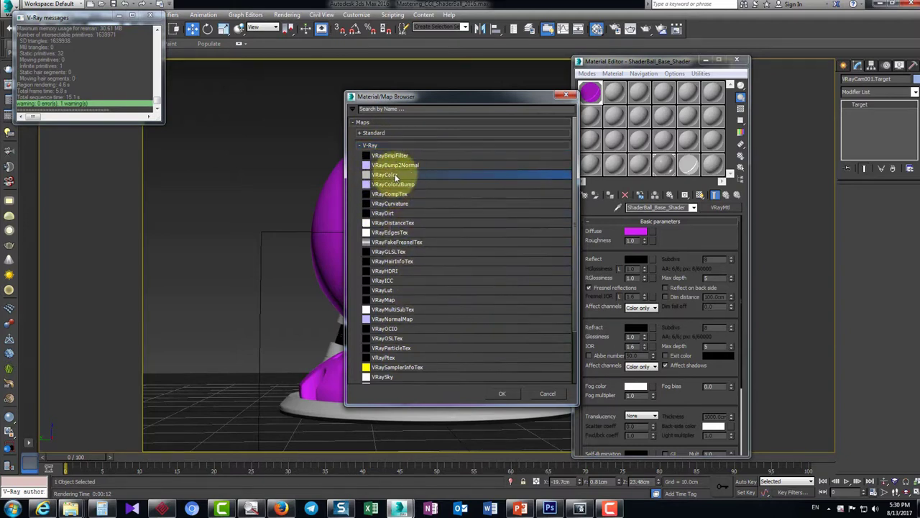
pyautogui.click(366, 145)
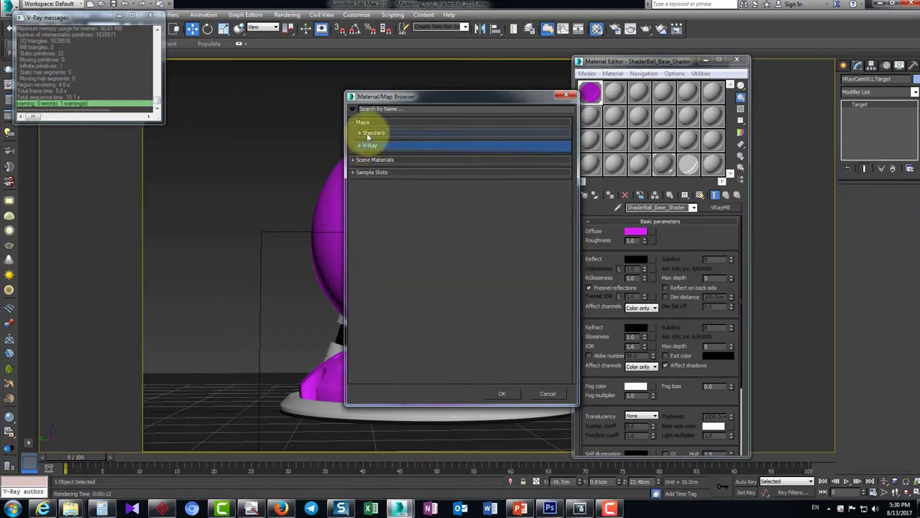
pyautogui.click(370, 134)
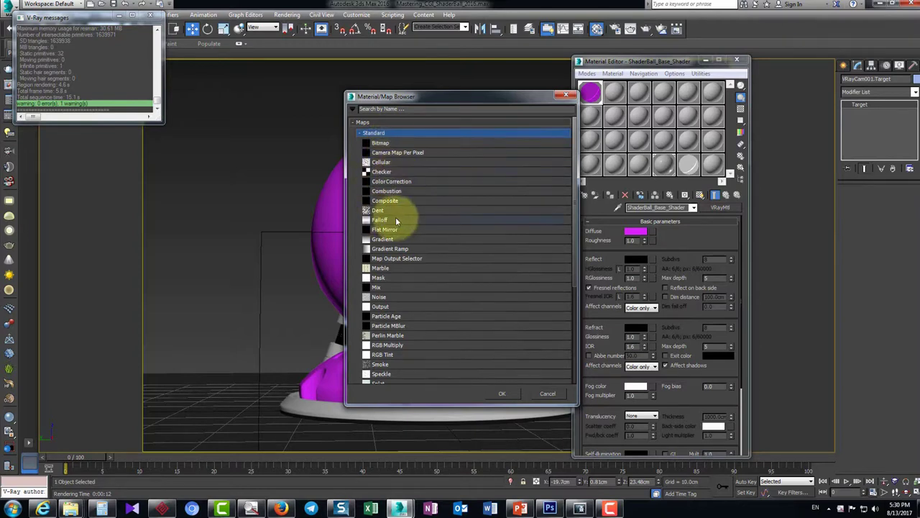
pyautogui.scroll(-5, 442, 332)
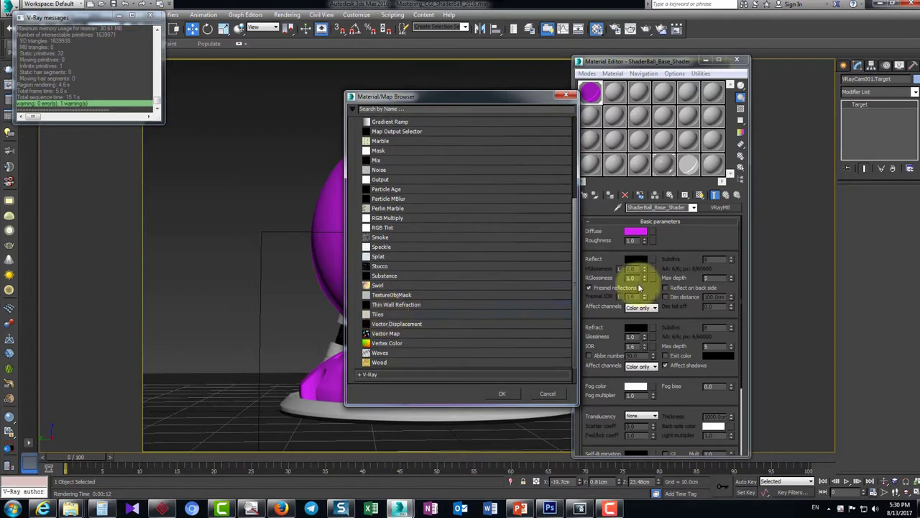
pyautogui.scroll(5, 400, 223)
# Assign the bitmap 076.JPG from the wood\textures folder as the diffuse map and return to the parent material
pyautogui.doubleClick(381, 143)
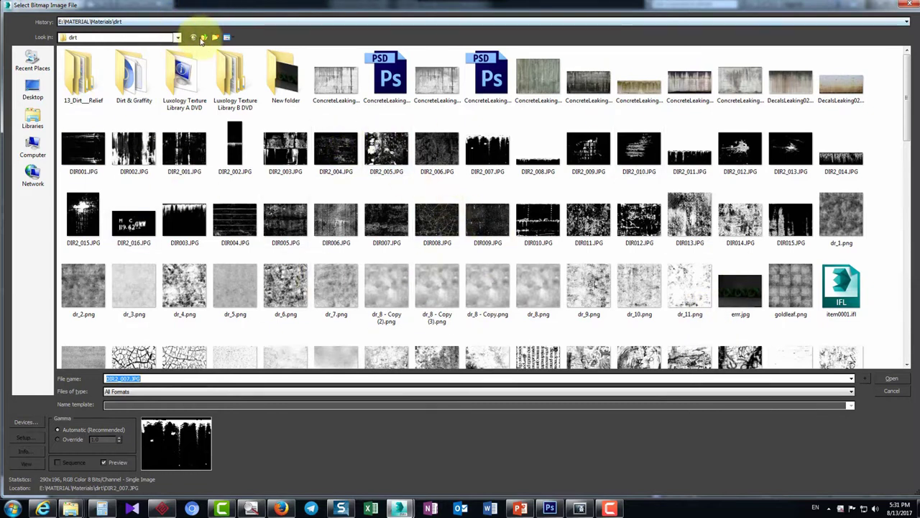
pyautogui.click(203, 37)
pyautogui.doubleClick(76, 337)
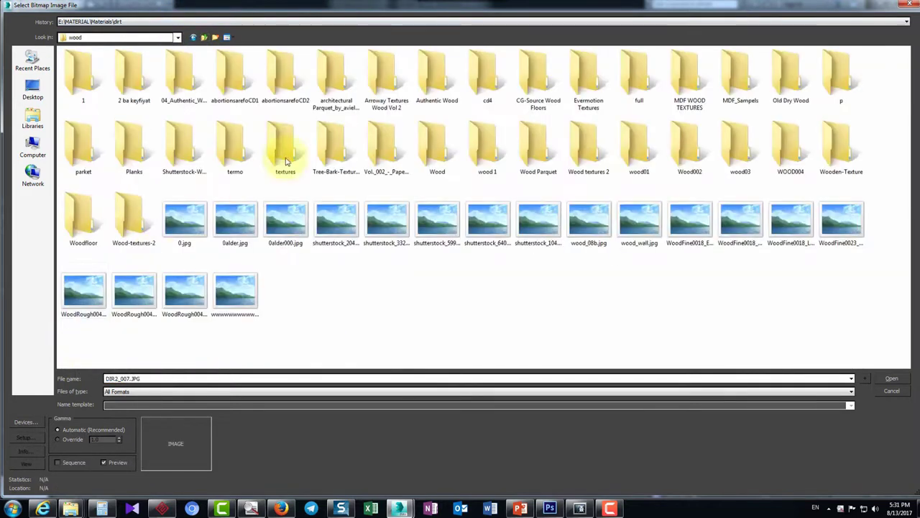
pyautogui.doubleClick(291, 147)
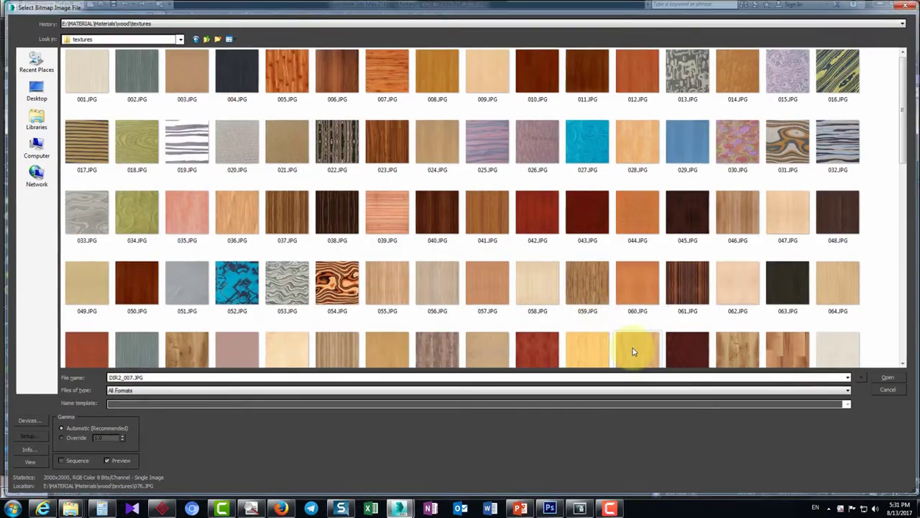
pyautogui.doubleClick(630, 349)
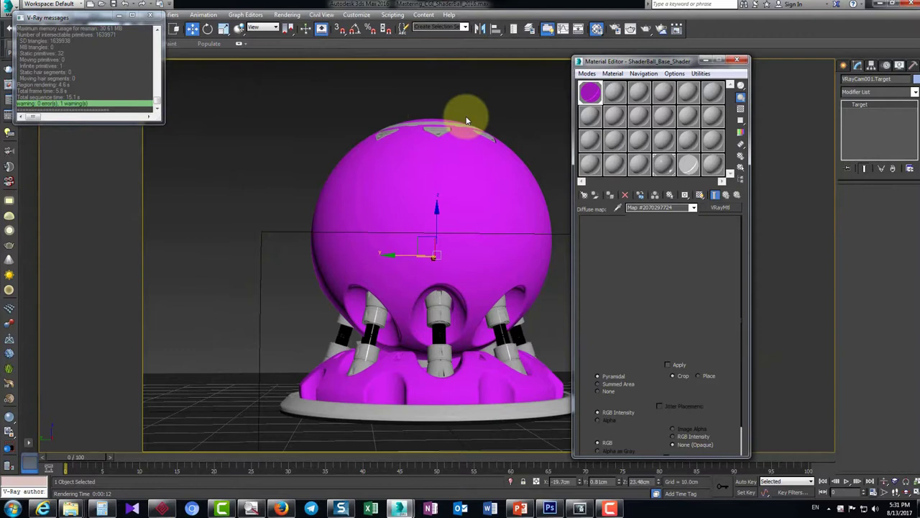
pyautogui.click(729, 196)
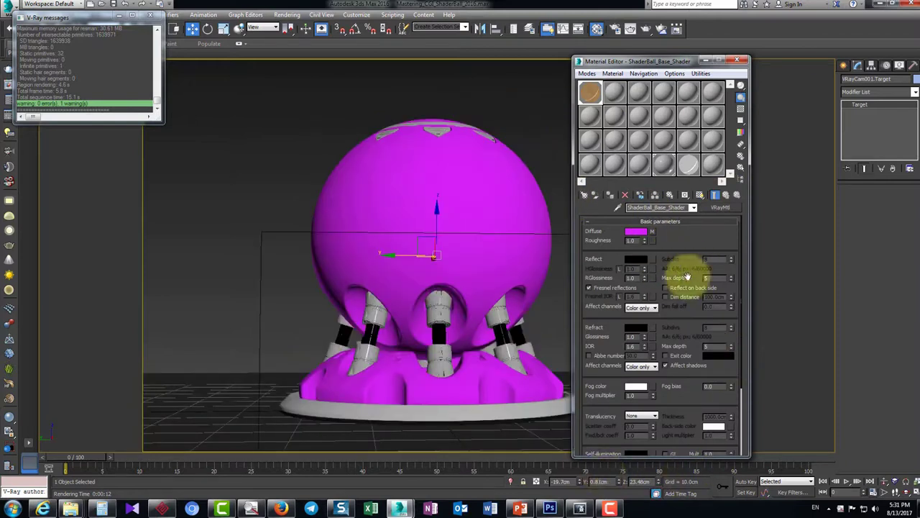
# Toggle the shaded material display in the viewport repeatedly, leaving the wood texture shown on the shader ball
pyautogui.click(700, 196)
pyautogui.click(701, 196)
pyautogui.click(701, 196)
pyautogui.click(701, 197)
pyautogui.click(701, 197)
pyautogui.click(701, 196)
pyautogui.click(701, 196)
pyautogui.click(701, 197)
pyautogui.click(701, 196)
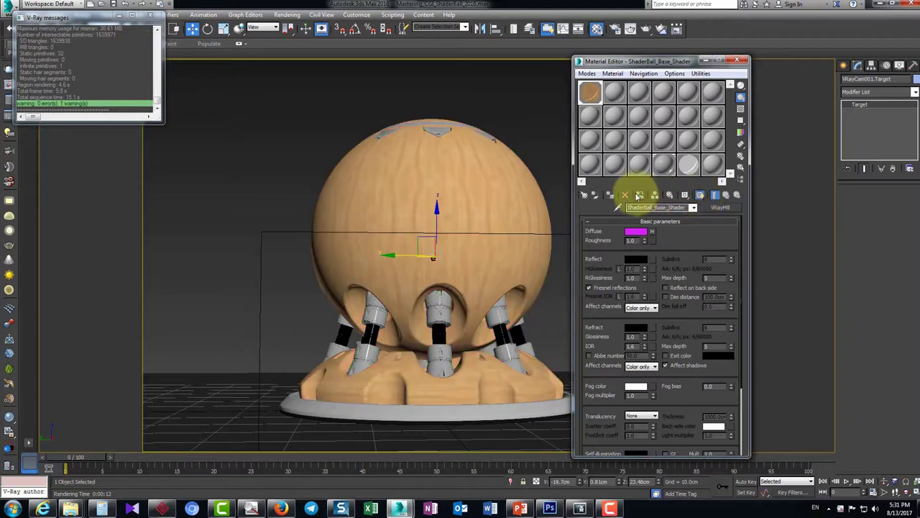
# Try moving the shader ball's upper sphere in the viewport and undo the move
pyautogui.moveTo(468, 215); pyautogui.dragTo(535, 185)
pyautogui.hotkey('ctrl', 'z')
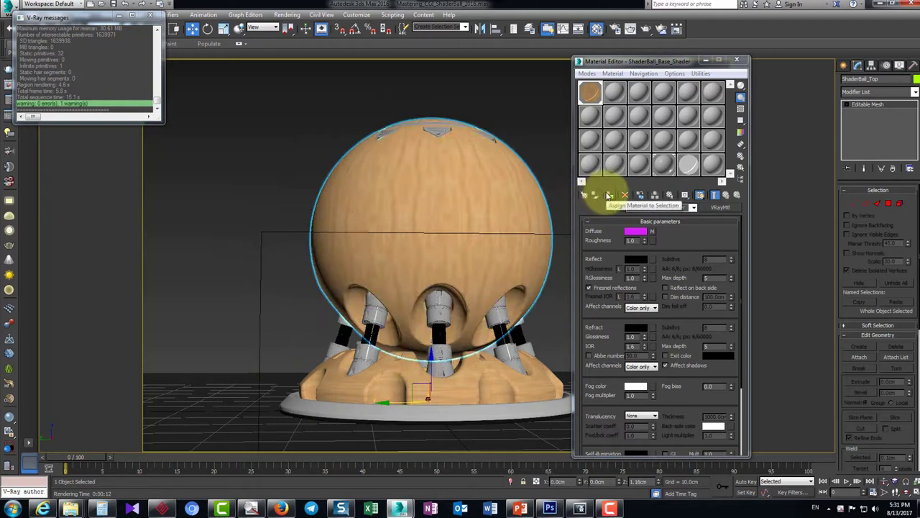
# Create a standard-primitive teapot with a radius of about 12.7 cm beside the shader ball
pyautogui.click(845, 65)
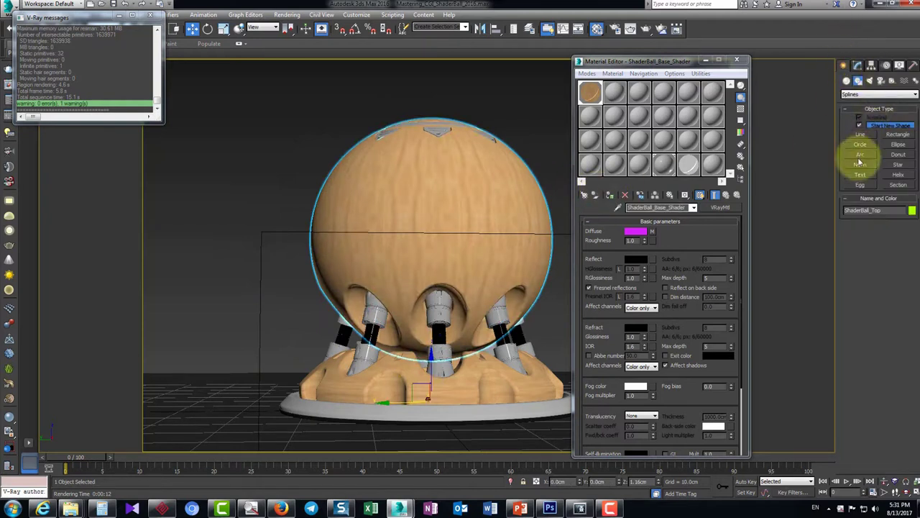
pyautogui.click(847, 80)
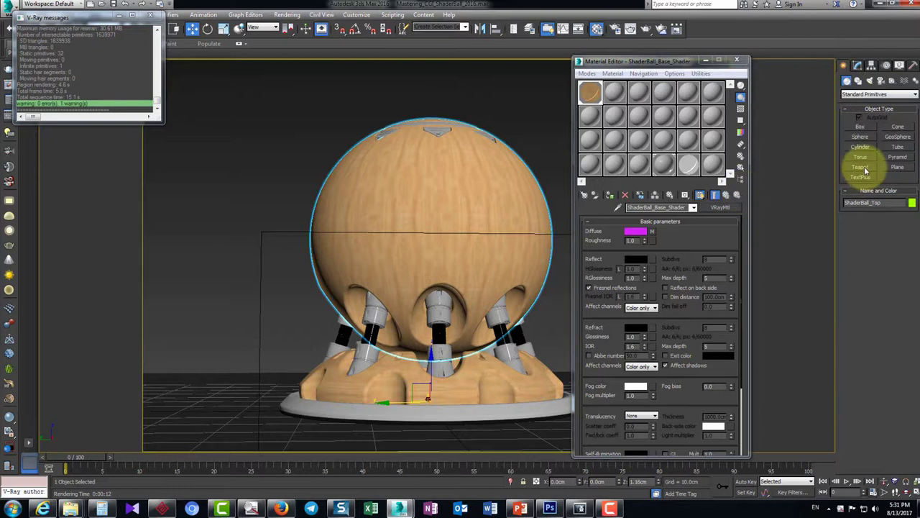
pyautogui.click(860, 167)
pyautogui.moveTo(181, 405); pyautogui.dragTo(223, 407)
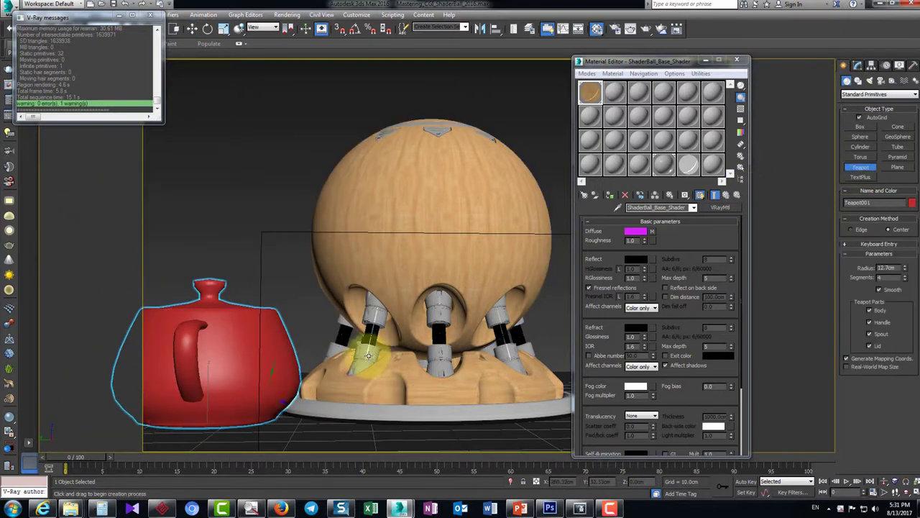
pyautogui.rightClick(368, 354)
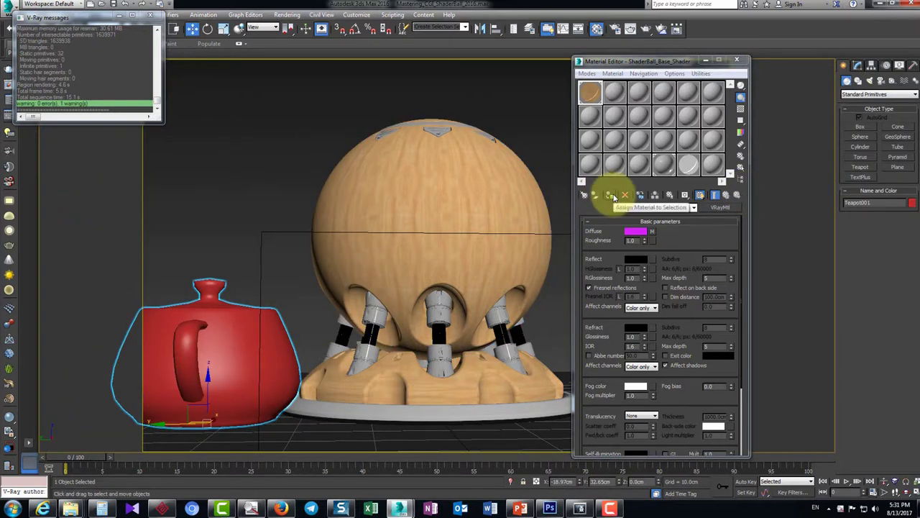
# Assign ShaderBall_Base_Shader to the teapot, and delete the teapot from the scene
pyautogui.click(613, 196)
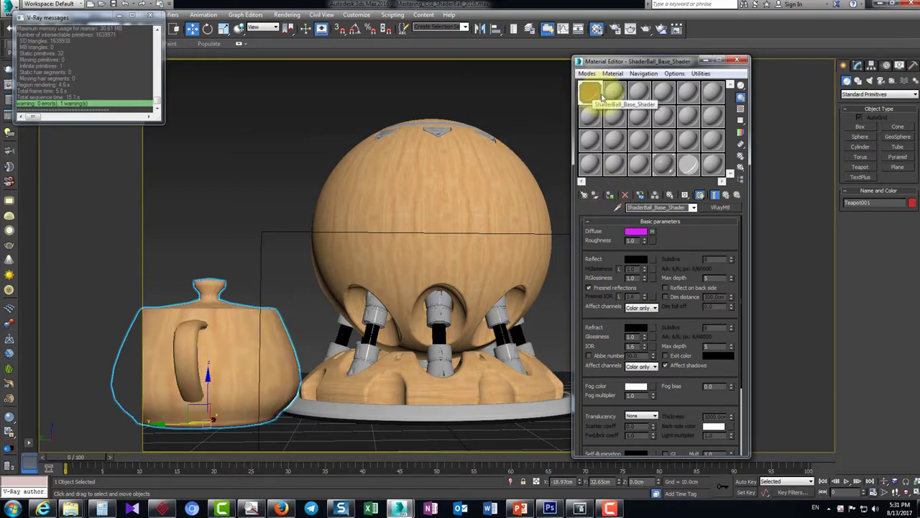
pyautogui.press('Delete')
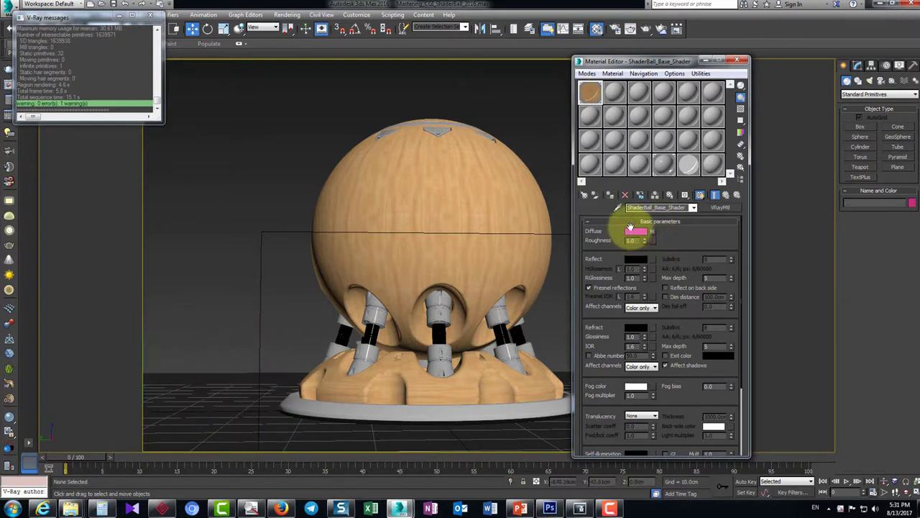
# Clear the wood bitmap from the base shader's diffuse slot and set Roughness to 0.0
pyautogui.rightClick(651, 233)
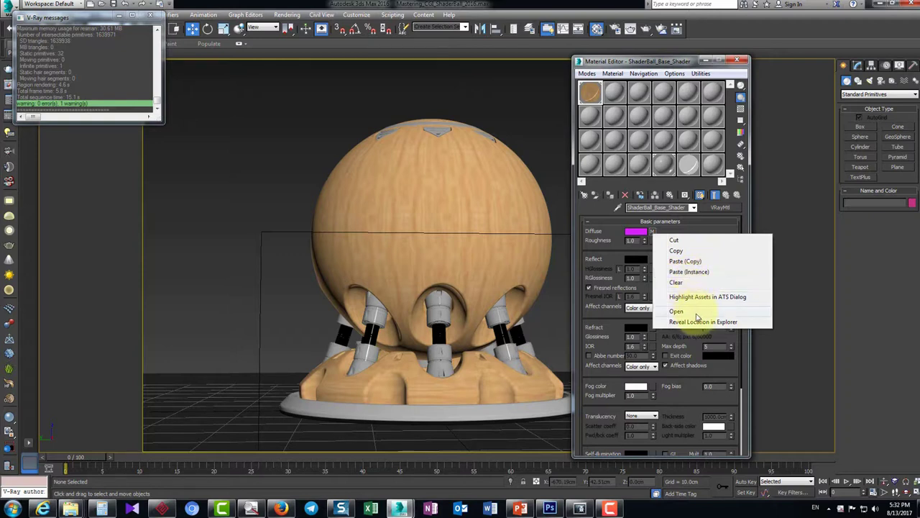
pyautogui.click(677, 283)
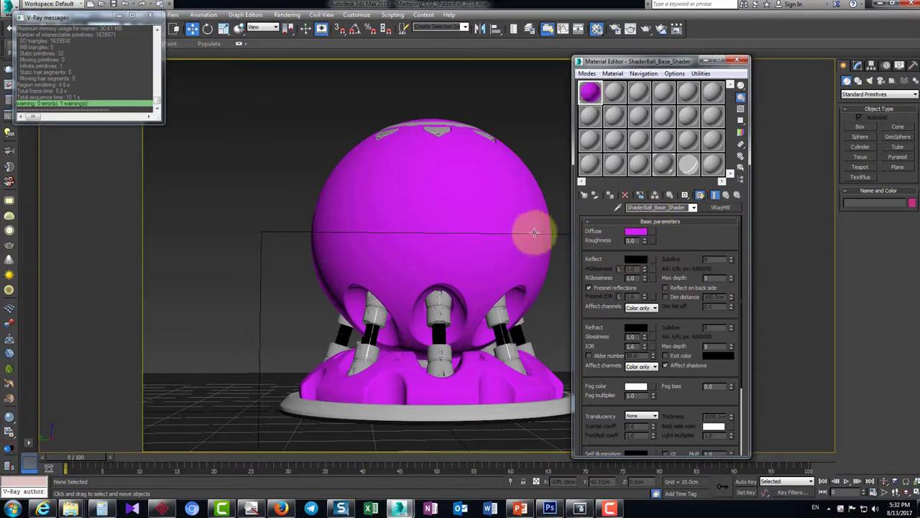
pyautogui.click(519, 222)
# Lighten the Diffuse color of ShaderBall_Base_Shader to a near-white grey using the color's whiteness
pyautogui.click(635, 231)
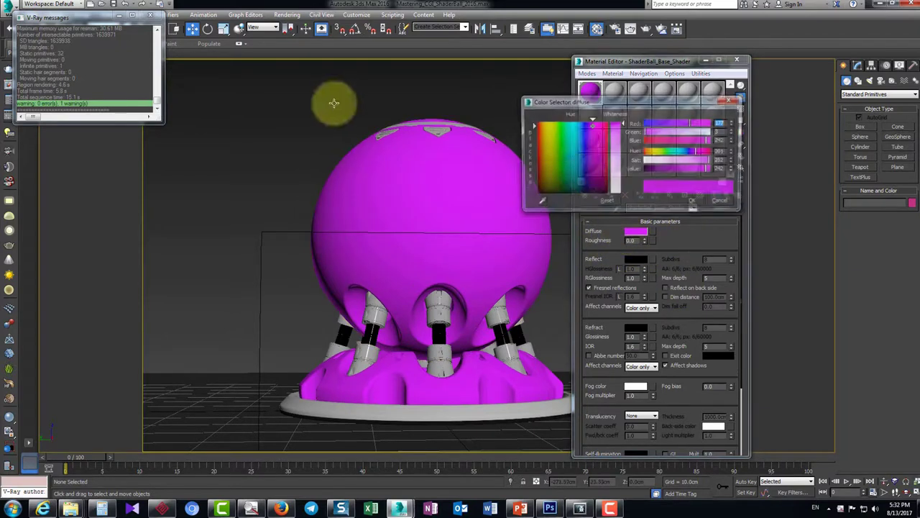
pyautogui.moveTo(610, 168)
pyautogui.mouseDown()
pyautogui.moveTo(622, 189)
pyautogui.moveTo(623, 170)
pyautogui.mouseUp()
pyautogui.click(694, 202)
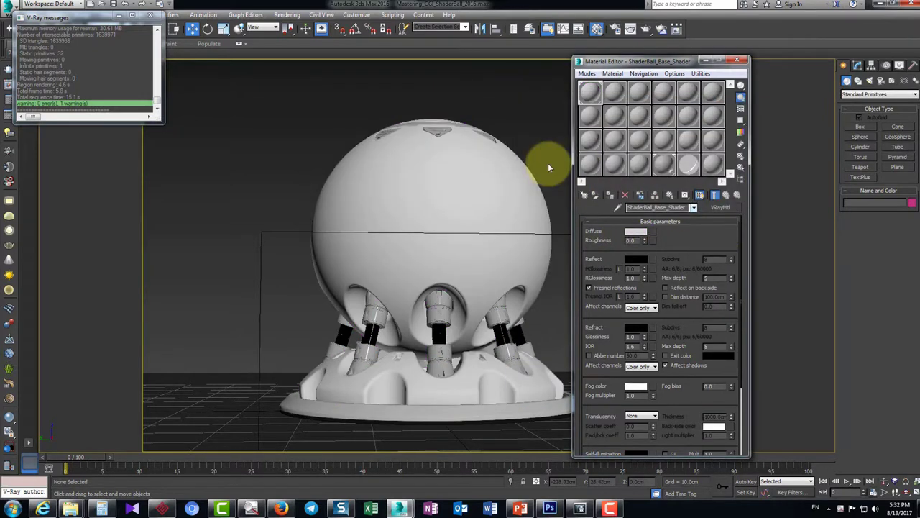
# Render the near-white shader ball with V-Ray and inspect its surface up close in the frame buffer
pyautogui.click(288, 15)
pyautogui.click(298, 26)
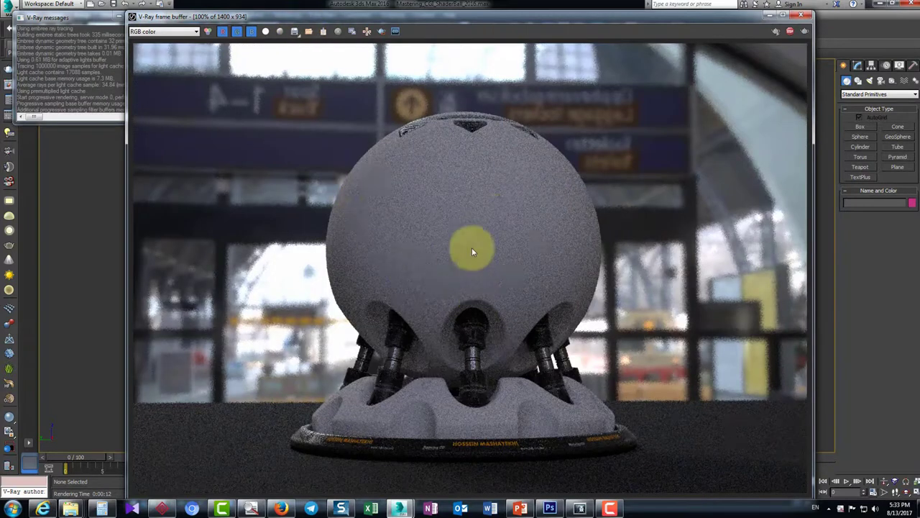
pyautogui.scroll(6, 472, 227)
pyautogui.scroll(-6, 472, 228)
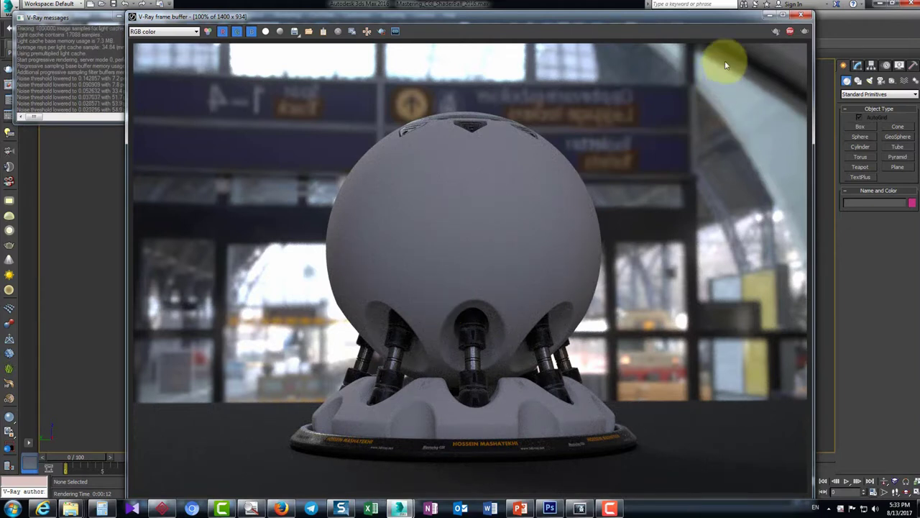
# Stop the V-Ray render and move the frame buffer clear of the Material Editor
pyautogui.click(791, 31)
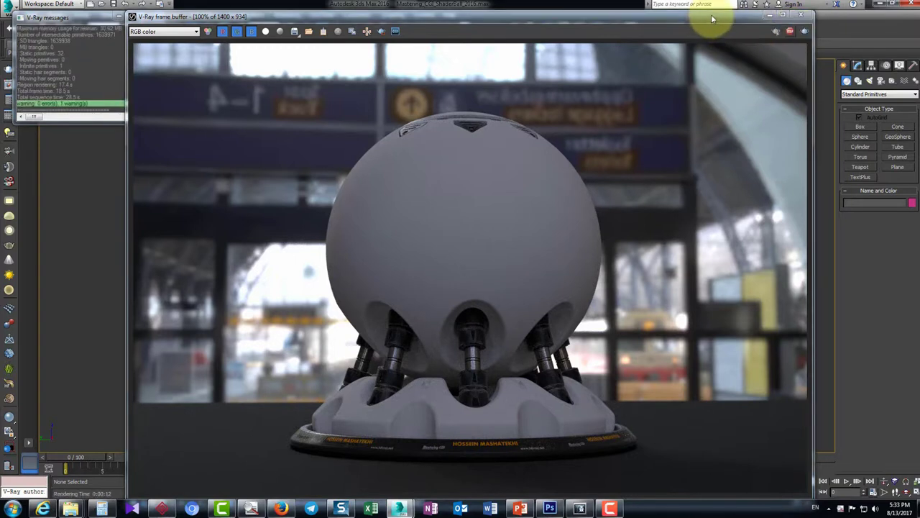
pyautogui.moveTo(718, 20); pyautogui.dragTo(467, 284)
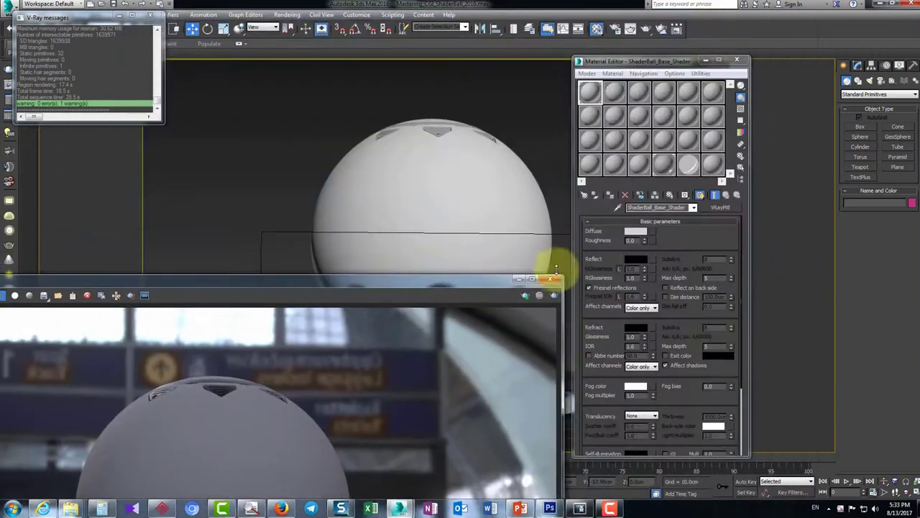
# Assign the bitmap DIR011.JPG from the Materials\dirt folder as the base shader's Roughness map and return to the parent material
pyautogui.click(654, 241)
pyautogui.doubleClick(387, 137)
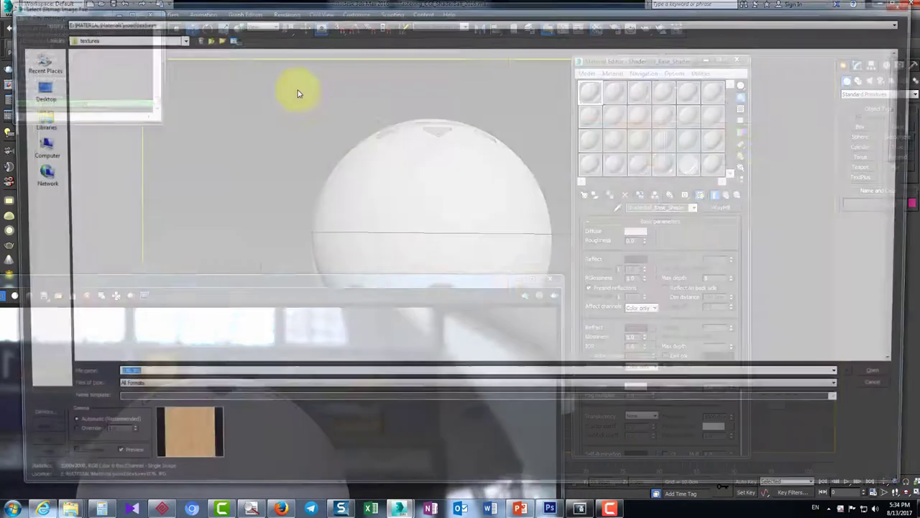
pyautogui.click(254, 22)
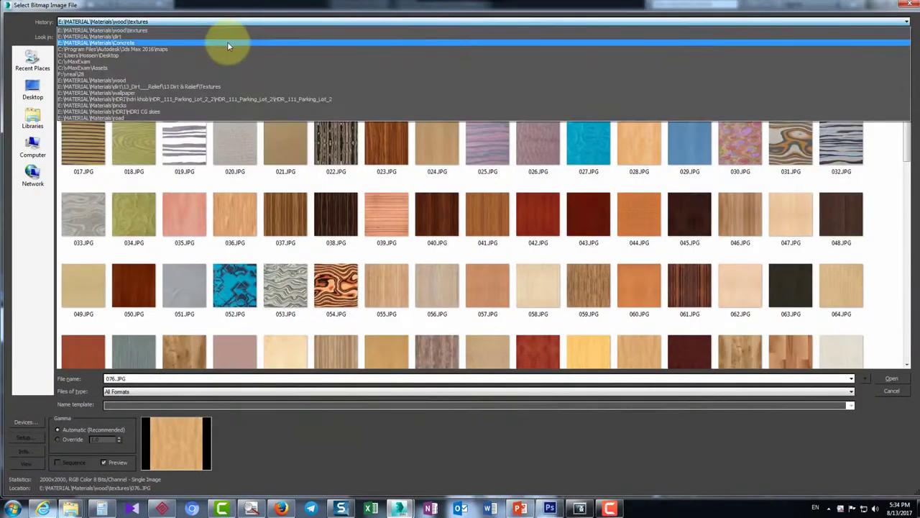
pyautogui.click(224, 37)
pyautogui.scroll(-4, 467, 192)
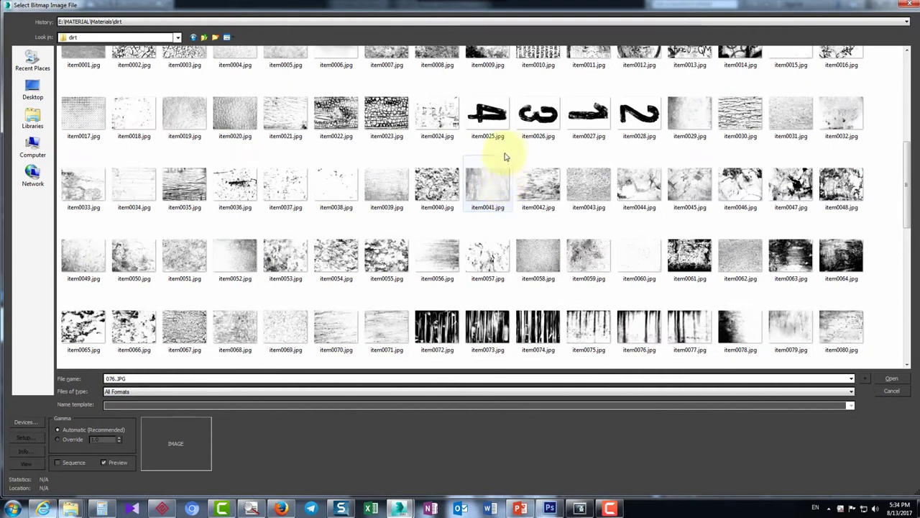
pyautogui.scroll(5, 528, 197)
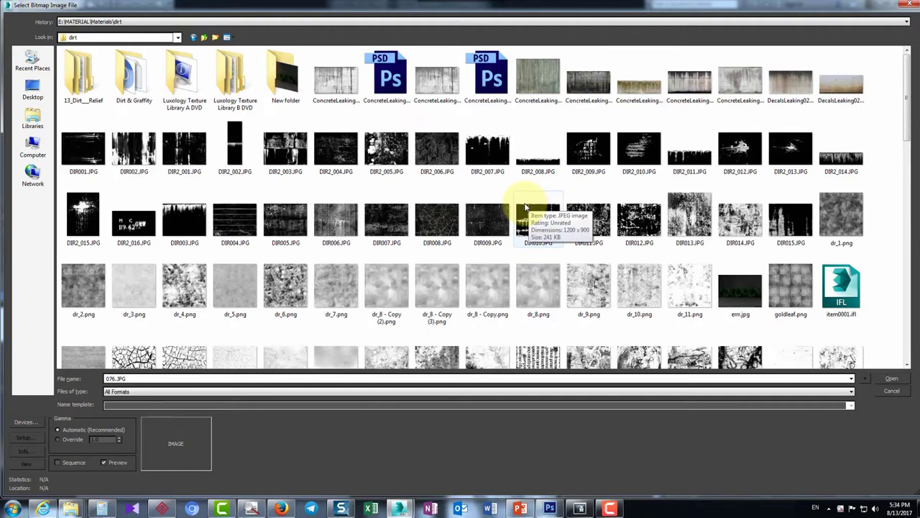
pyautogui.click(597, 229)
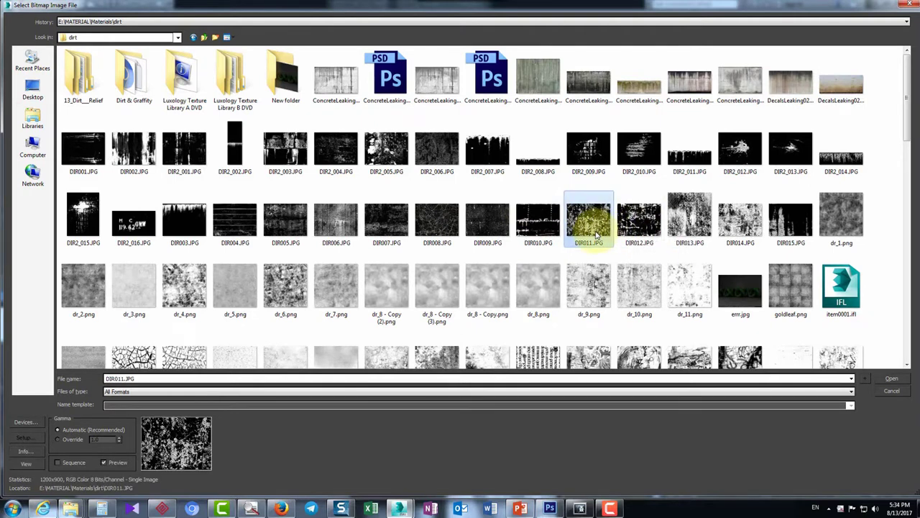
pyautogui.doubleClick(595, 234)
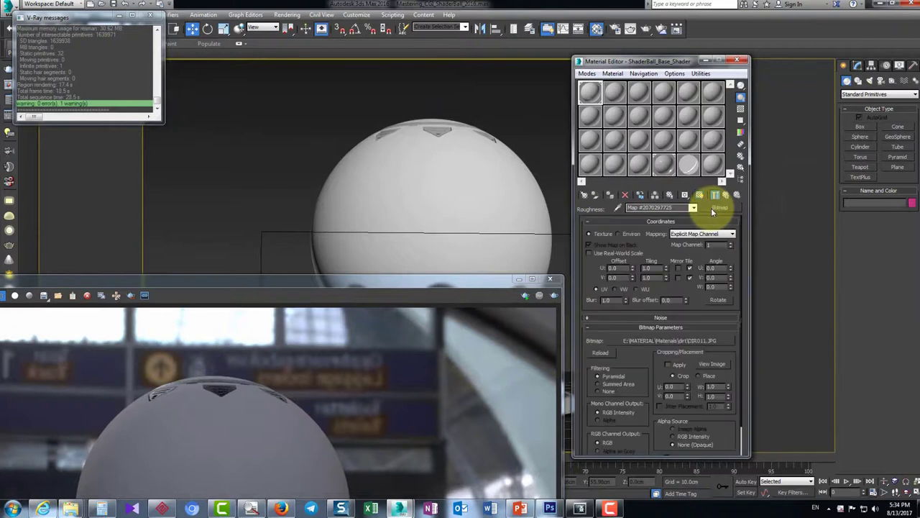
pyautogui.click(725, 194)
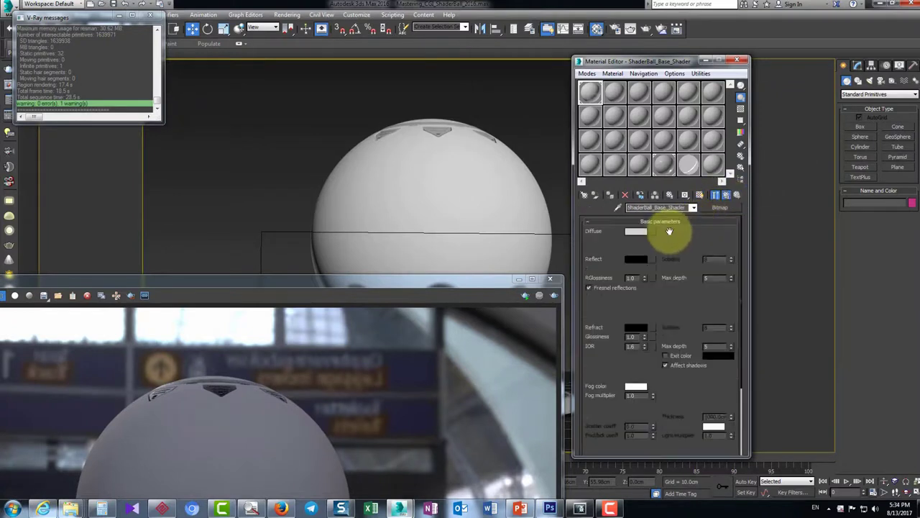
# Check the bitmap settings in the base shader's Roughness map slot and return to the parent material
pyautogui.click(654, 240)
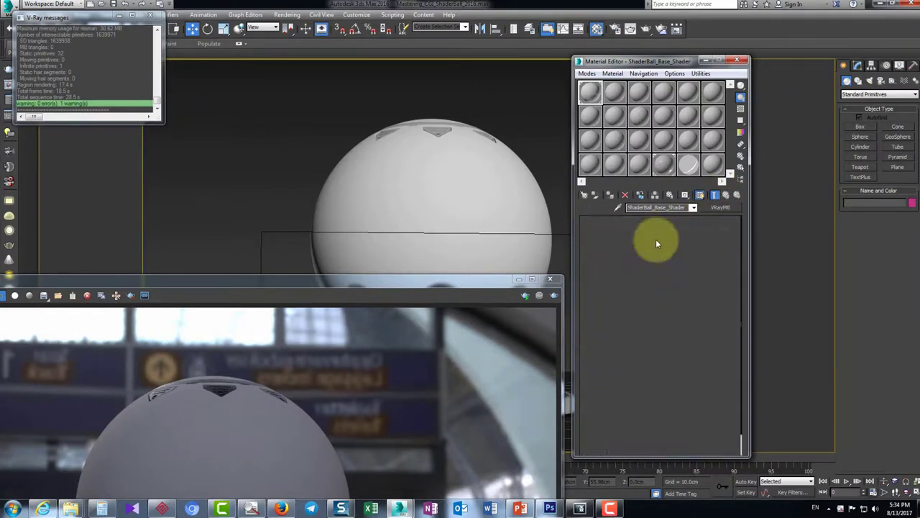
pyautogui.moveTo(699, 298); pyautogui.dragTo(701, 257)
pyautogui.click(726, 196)
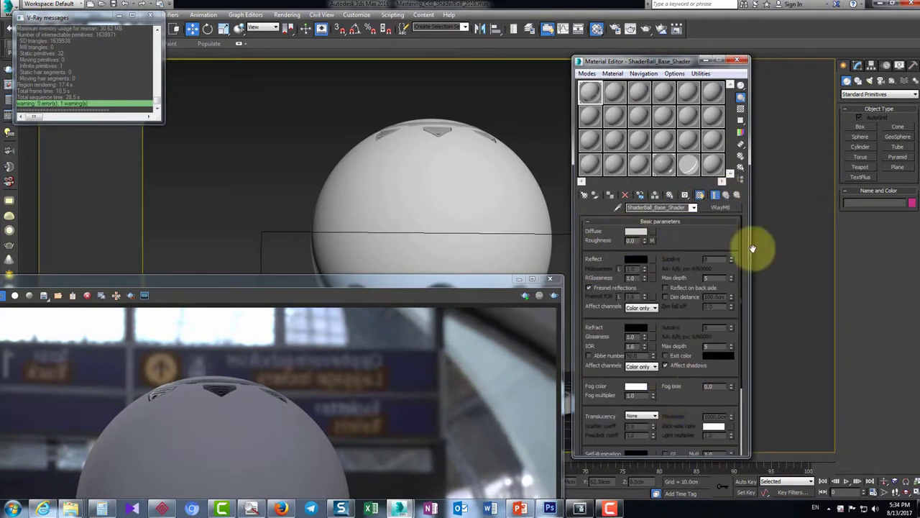
# Try the bitmap DIR007.JPG from the Materials\dirt folder as the base shader's IOR map and clear the slot again
pyautogui.click(653, 346)
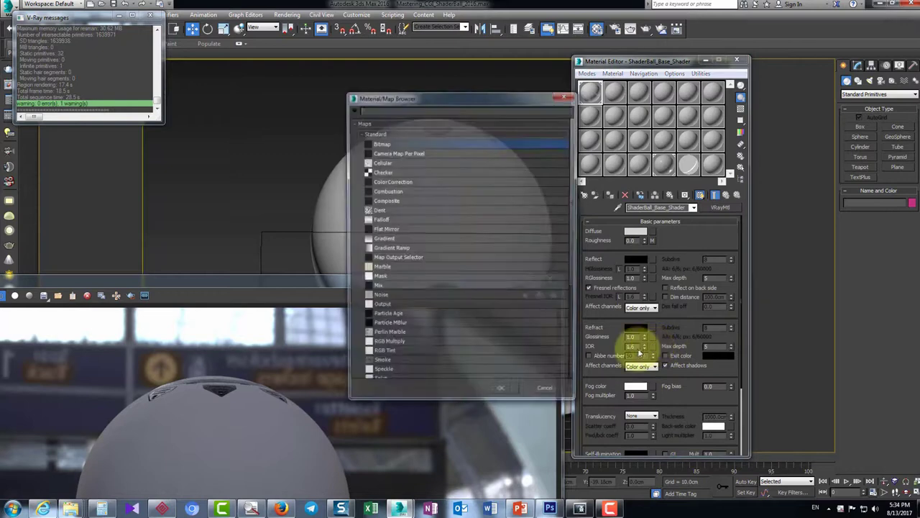
pyautogui.doubleClick(383, 148)
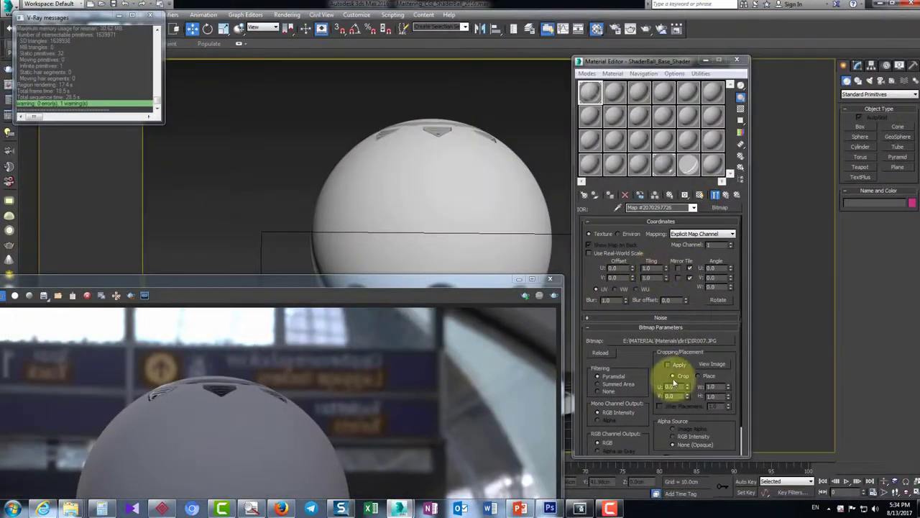
pyautogui.scroll(-1, 651, 261)
pyautogui.scroll(1, 717, 230)
pyautogui.click(727, 196)
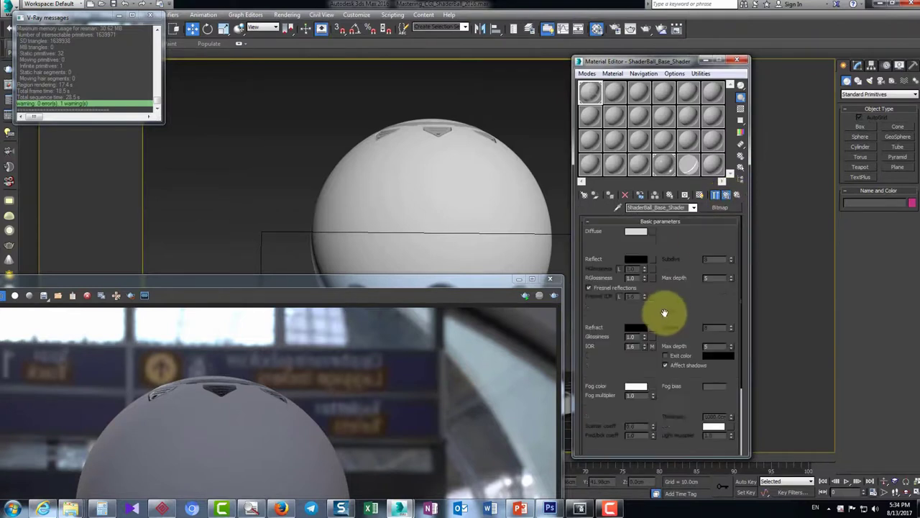
pyautogui.rightClick(654, 348)
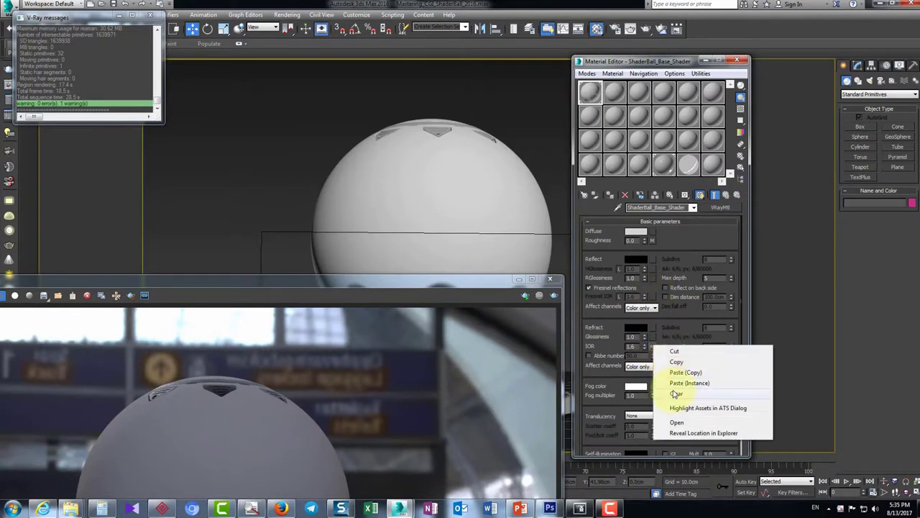
pyautogui.click(676, 394)
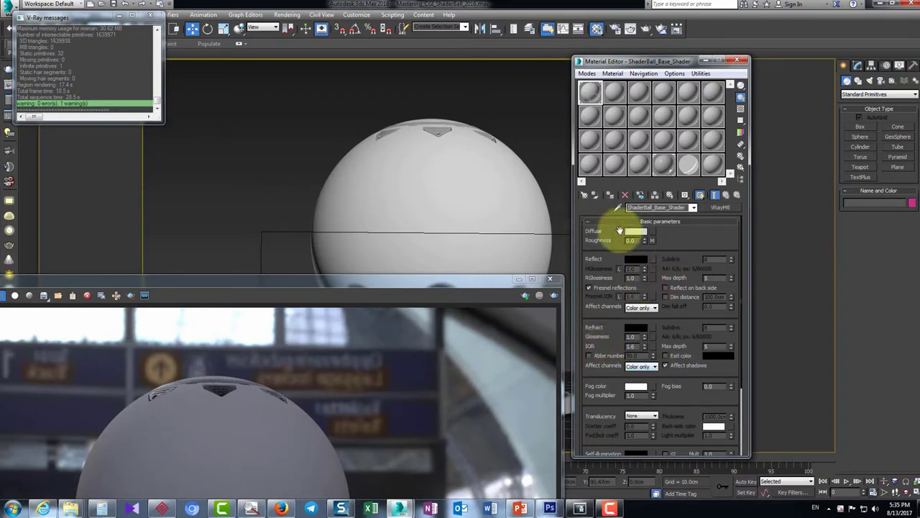
# Uncover the shader ball in the viewport and assign 038.JPG from Materials\wood\textures as the base shader's Diffuse map
pyautogui.moveTo(417, 280); pyautogui.dragTo(314, 394)
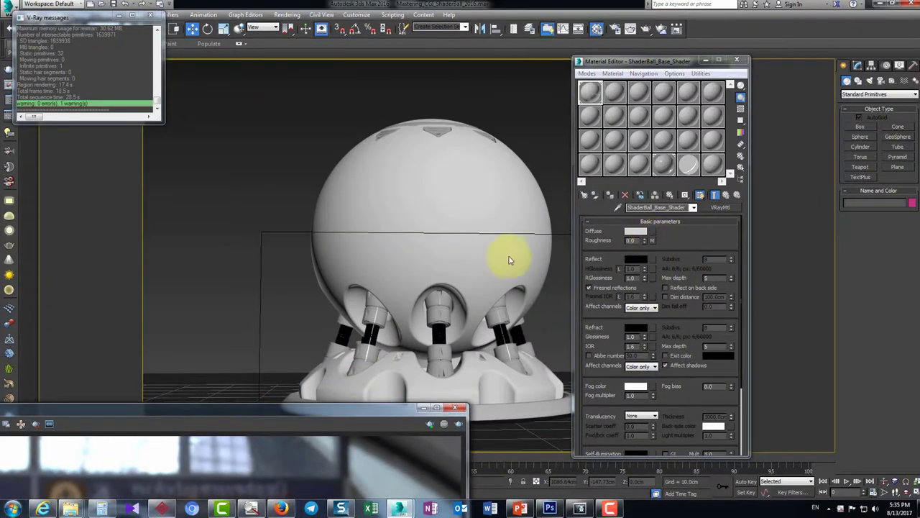
pyautogui.click(701, 195)
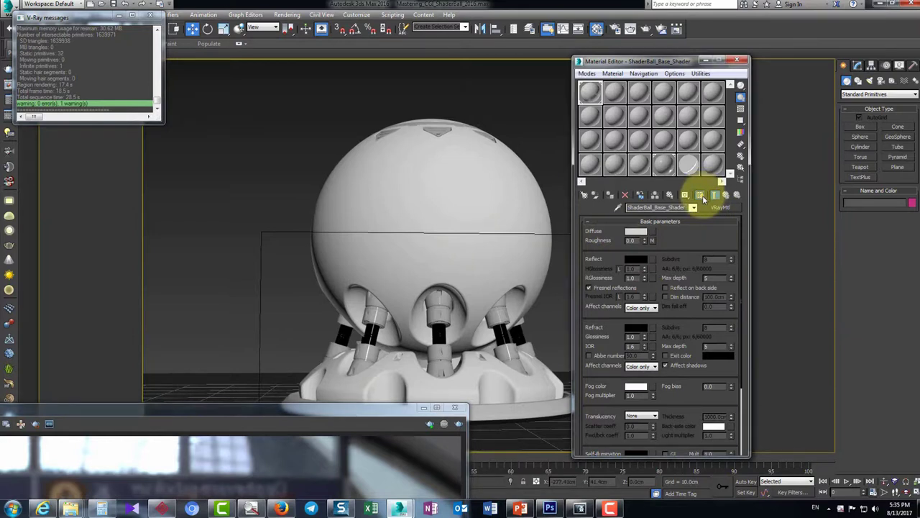
pyautogui.click(645, 231)
pyautogui.doubleClick(379, 143)
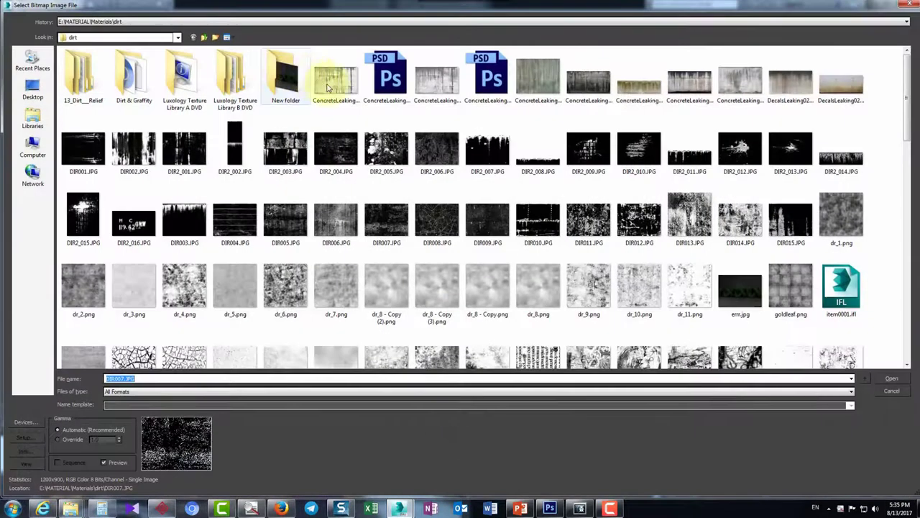
pyautogui.click(245, 21)
pyautogui.click(215, 37)
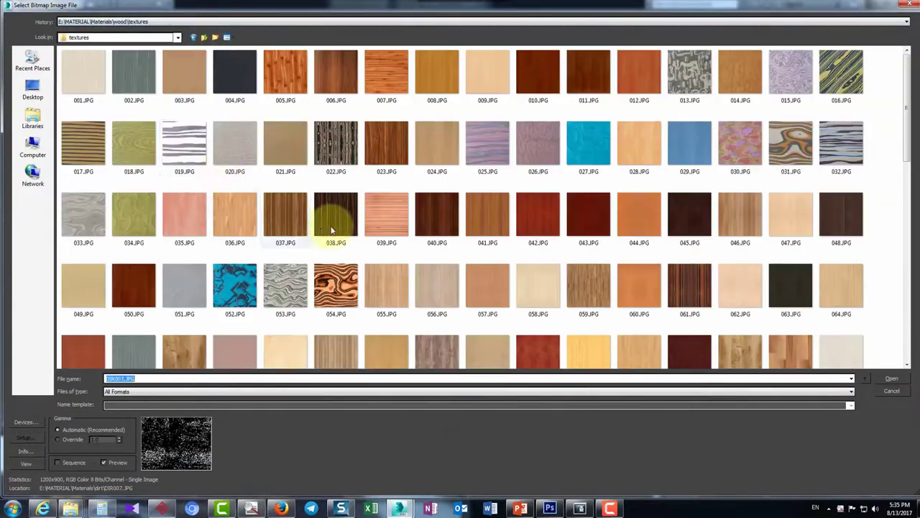
pyautogui.click(343, 213)
pyautogui.doubleClick(343, 207)
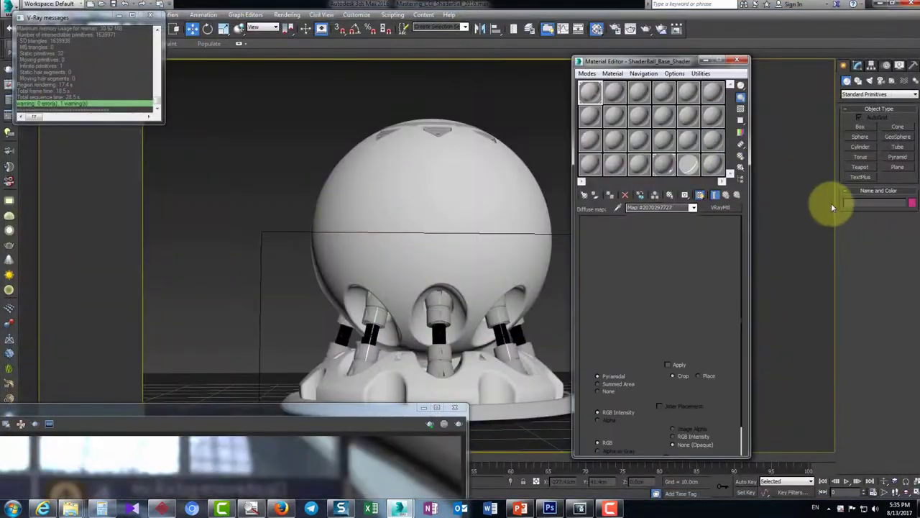
pyautogui.click(725, 195)
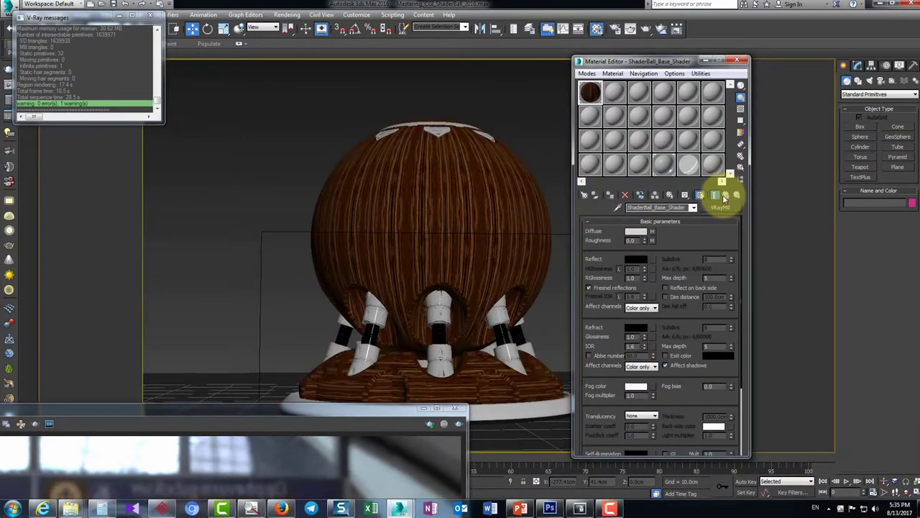
# Toggle the shaded material display off and on to compare the wood texture in the viewport
pyautogui.click(700, 195)
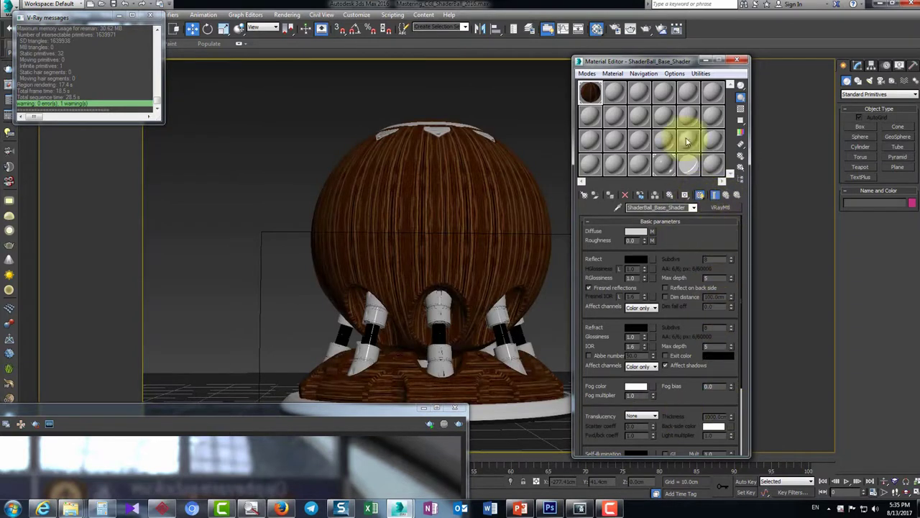
pyautogui.click(701, 195)
pyautogui.click(701, 195)
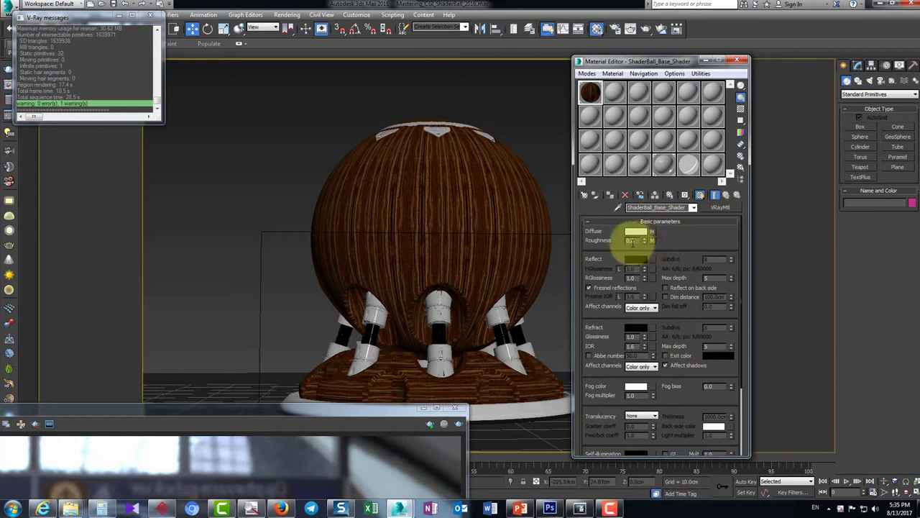
pyautogui.click(701, 195)
pyautogui.click(701, 196)
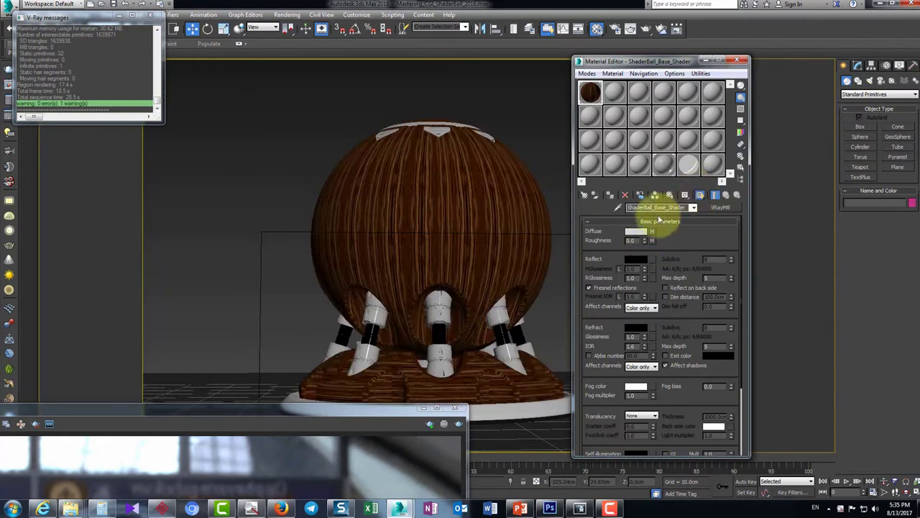
# Clear the wood bitmap from the base shader's Diffuse map slot
pyautogui.rightClick(647, 231)
pyautogui.click(651, 229)
pyautogui.click(726, 195)
pyautogui.rightClick(649, 231)
pyautogui.click(686, 282)
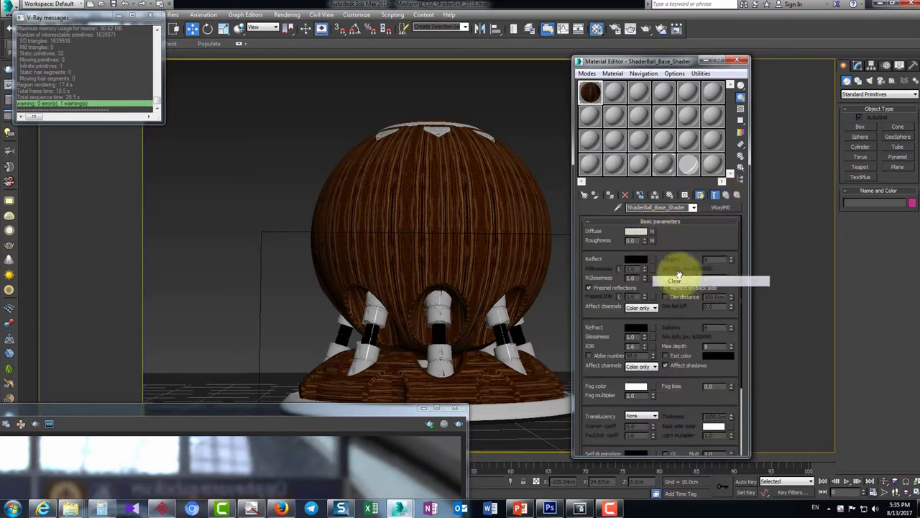
# Open the base shader's Roughness map and display its DIR011.JPG texture on the shader ball in the viewport
pyautogui.click(652, 240)
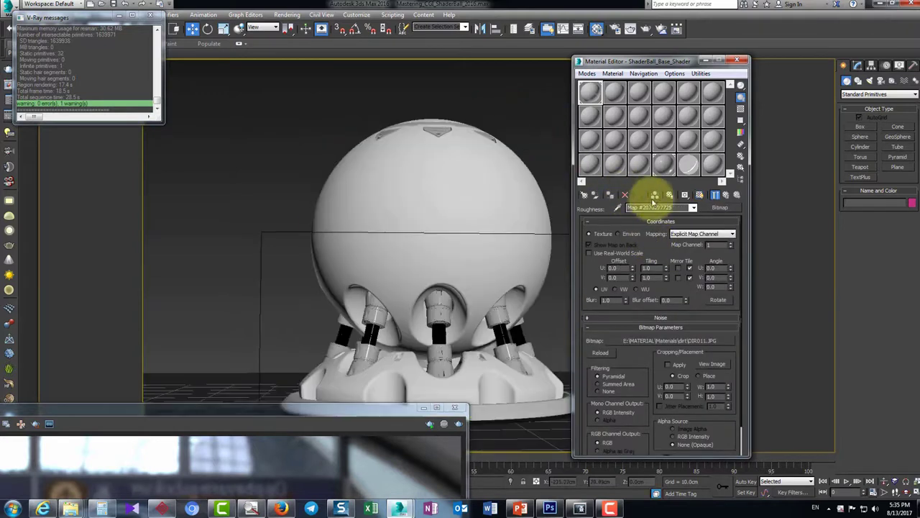
pyautogui.click(725, 194)
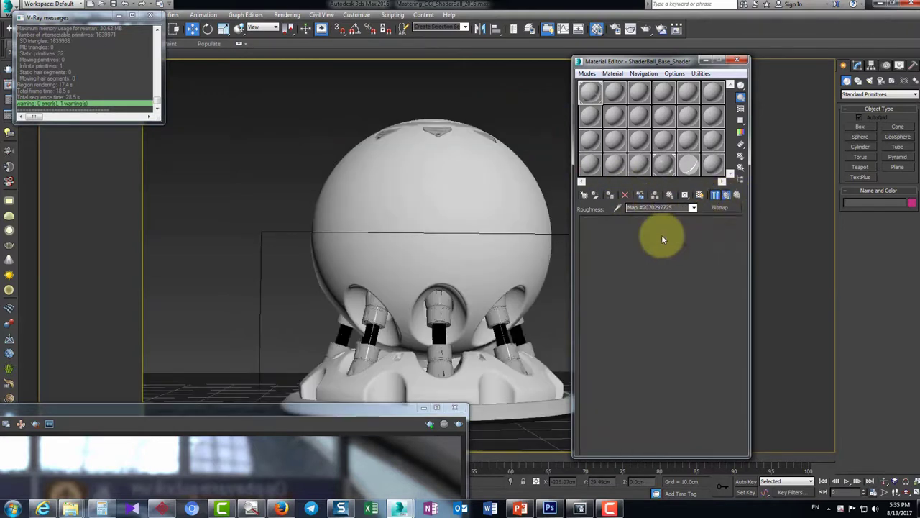
pyautogui.click(650, 243)
pyautogui.click(698, 195)
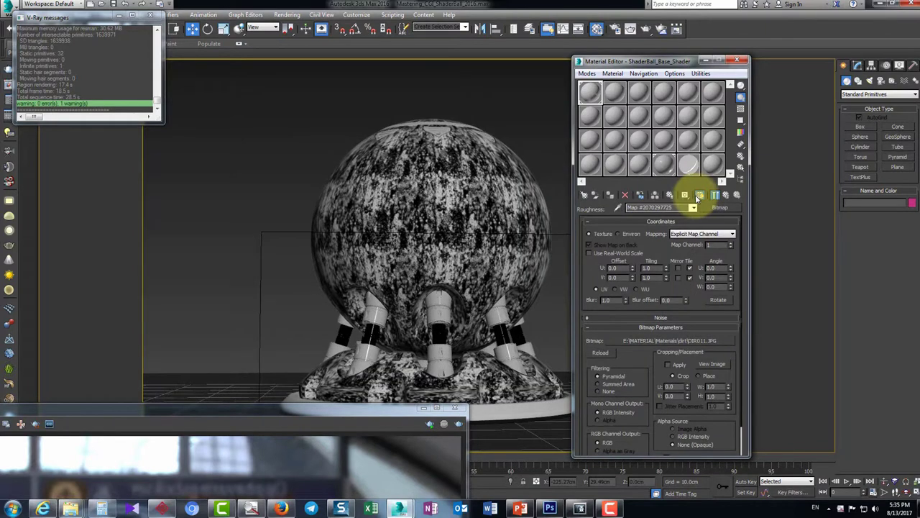
# Render the shader ball with the dirt roughness map, inspect its surface up close and minimize the frame buffer
pyautogui.click(286, 15)
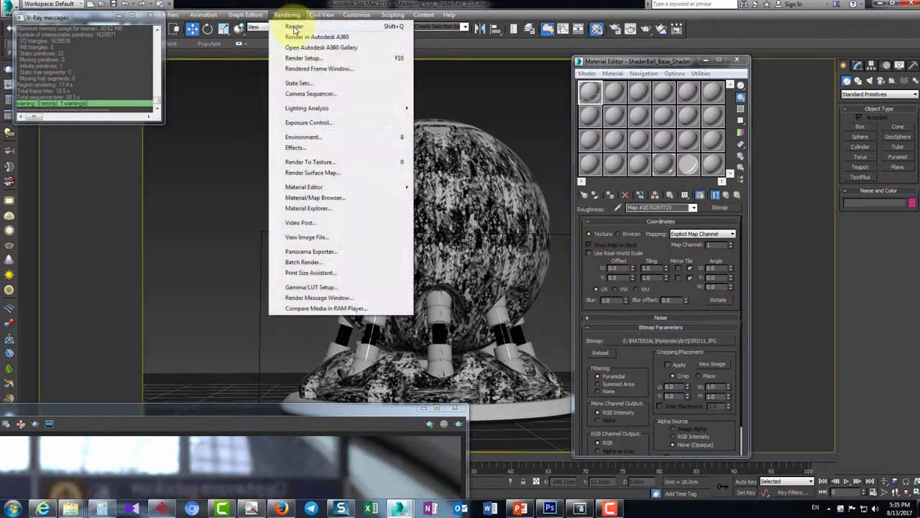
pyautogui.click(295, 30)
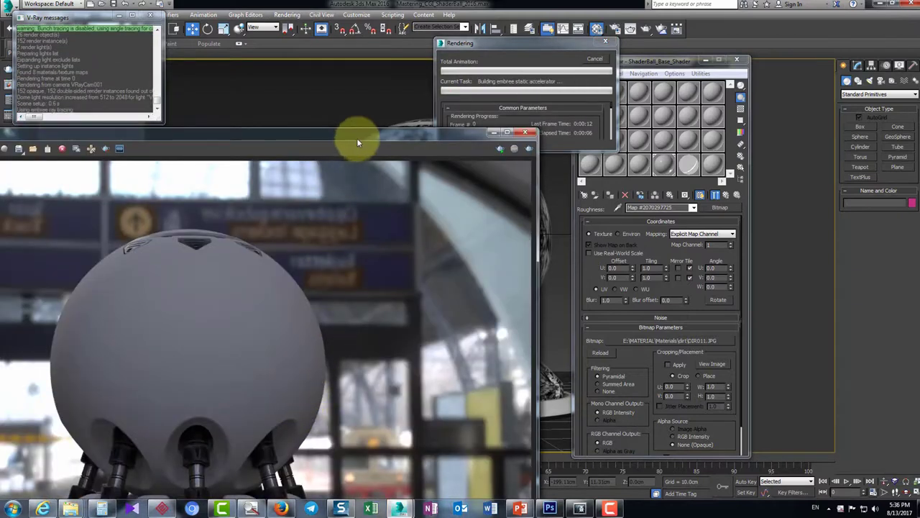
pyautogui.doubleClick(357, 138)
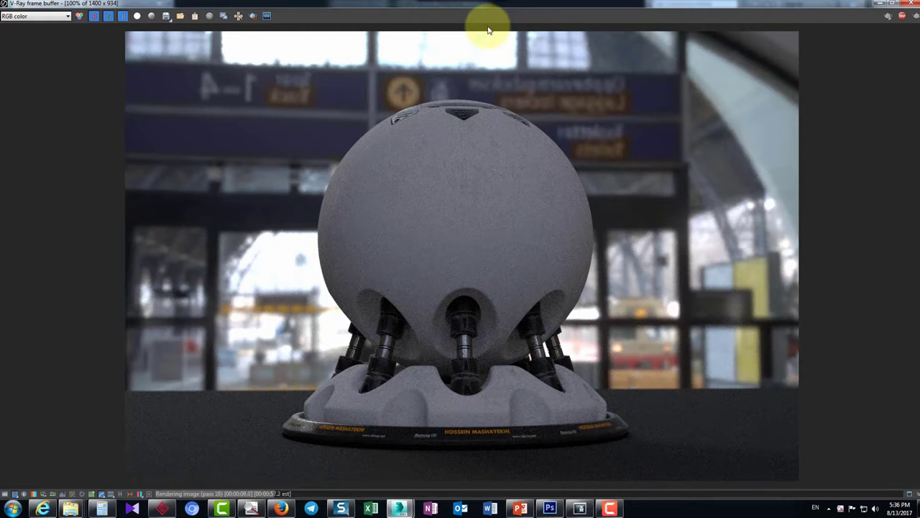
pyautogui.scroll(1, 471, 180)
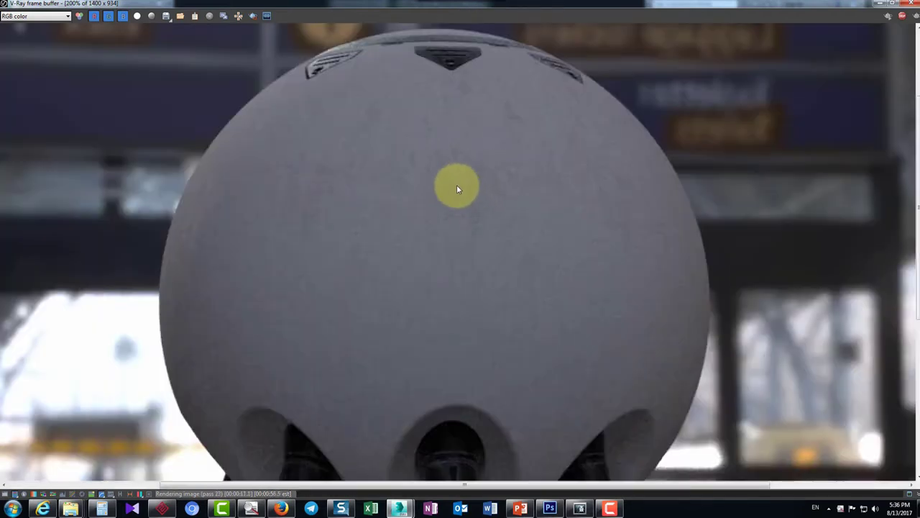
pyautogui.scroll(1, 457, 185)
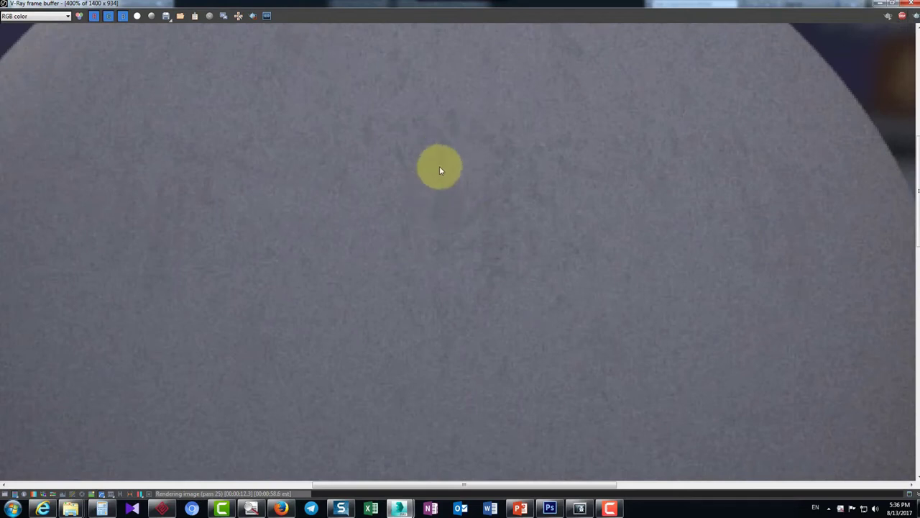
pyautogui.scroll(-1, 201, 193)
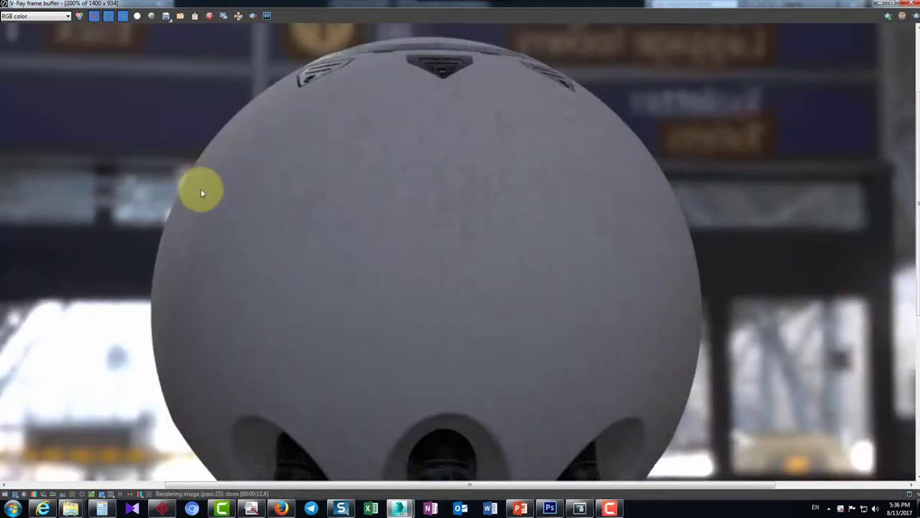
pyautogui.scroll(-1, 503, 243)
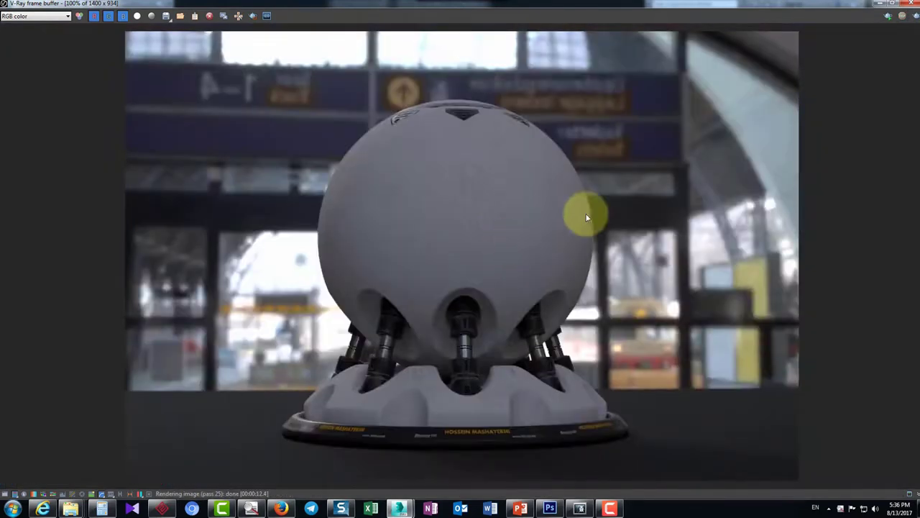
pyautogui.click(880, 5)
# Replace the Roughness map's bitmap with item0014.jpg from the Materials\dirt folder
pyautogui.click(666, 340)
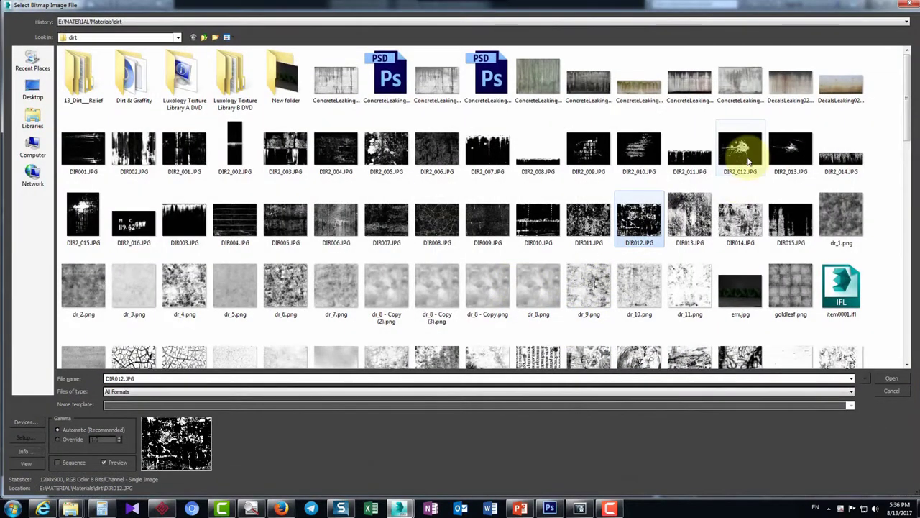
pyautogui.scroll(-3, 748, 248)
pyautogui.doubleClick(744, 266)
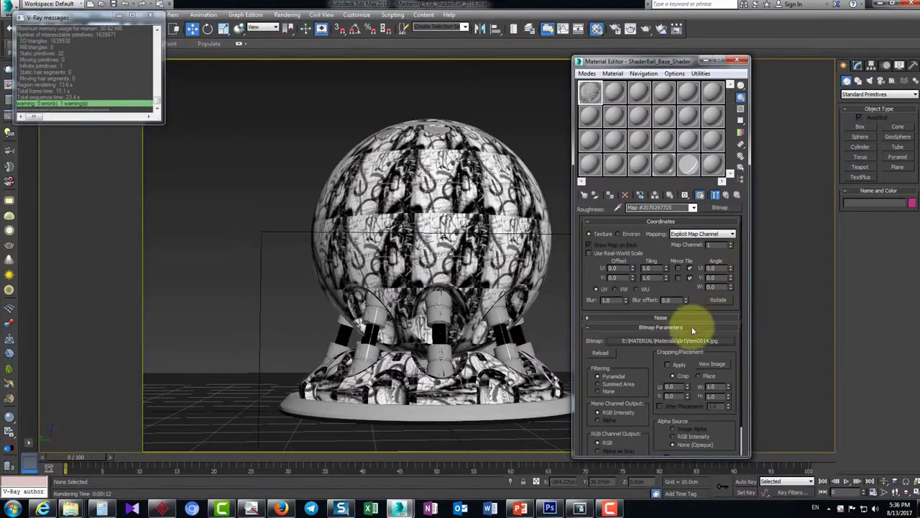
# Set the Roughness map's U and V tiling to 0.5
pyautogui.doubleClick(648, 268)
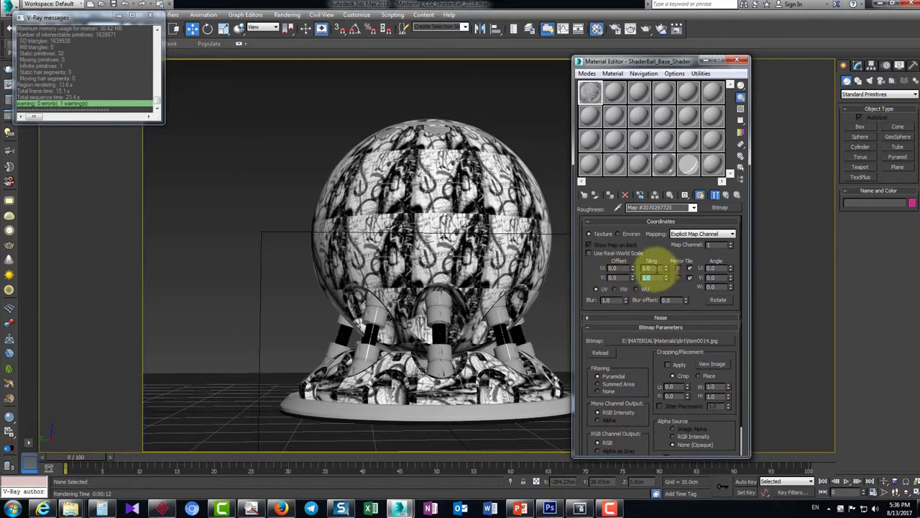
pyautogui.write('0.5')
pyautogui.press('Tab')
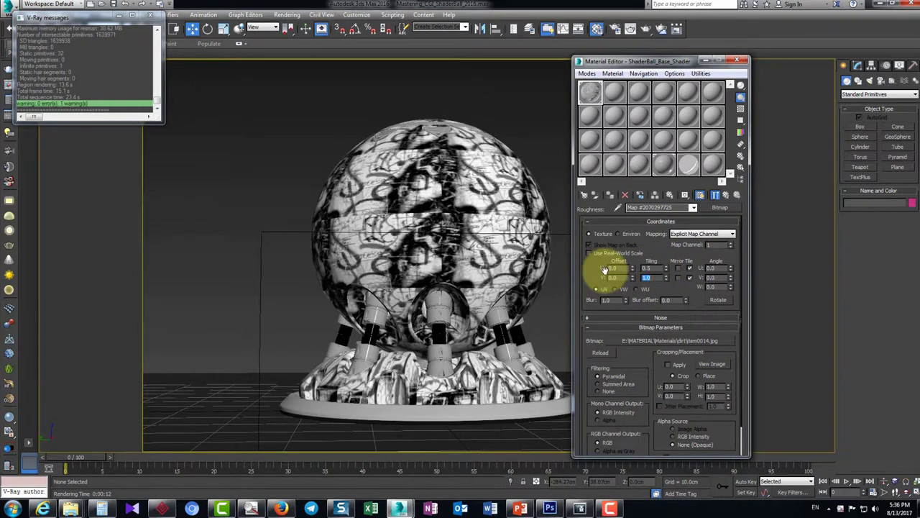
pyautogui.write('0.5')
pyautogui.press('Return')
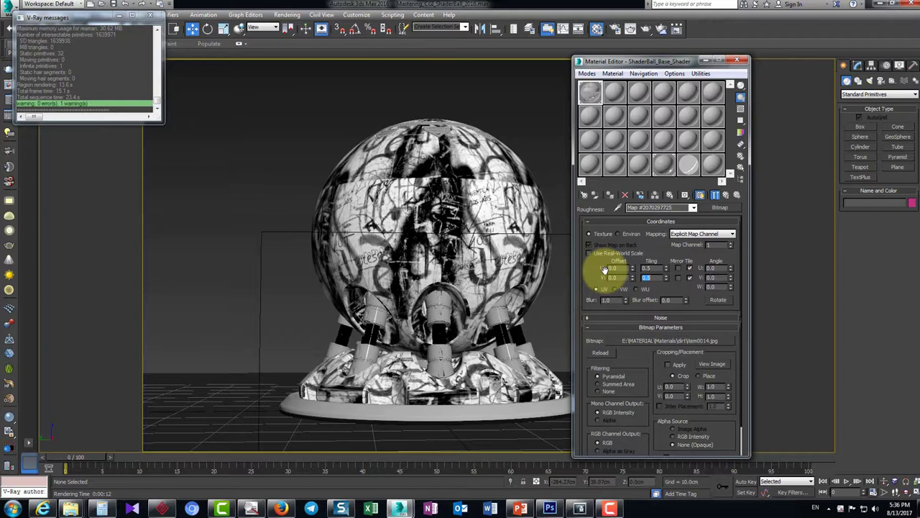
pyautogui.doubleClick(647, 268)
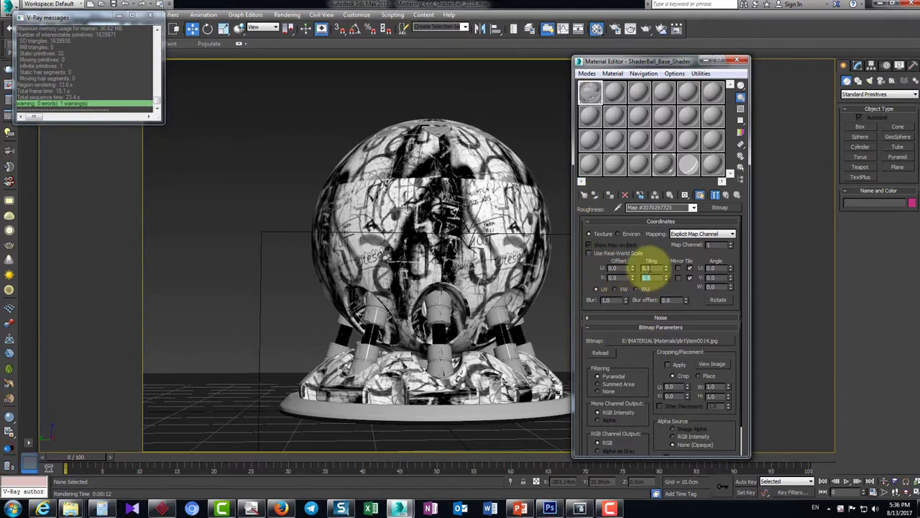
# Render the shader ball with the item0014.jpg roughness map and resize the frame buffer to reveal part of the viewport
pyautogui.click(294, 15)
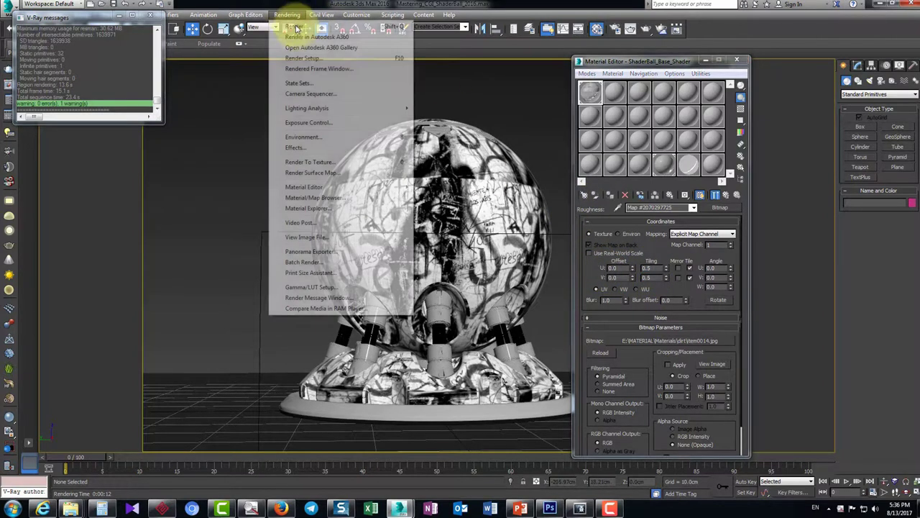
pyautogui.click(297, 25)
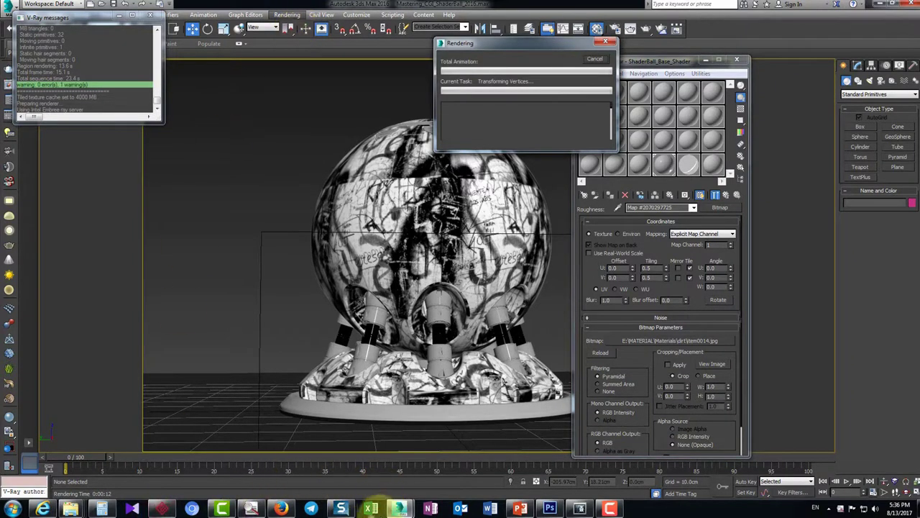
pyautogui.moveTo(400, 508)
pyautogui.click(473, 438)
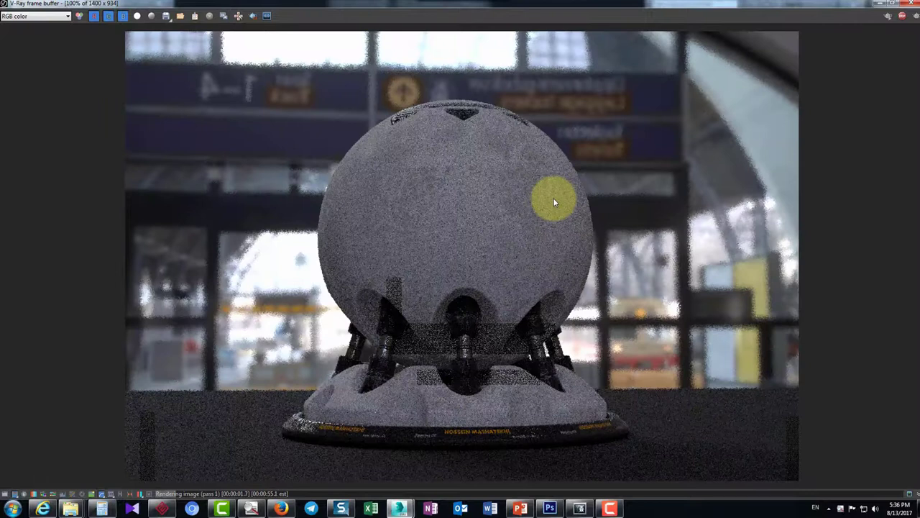
pyautogui.moveTo(352, 3); pyautogui.dragTo(509, 196)
pyautogui.moveTo(547, 264); pyautogui.dragTo(466, 252)
pyautogui.moveTo(567, 194); pyautogui.dragTo(723, 8)
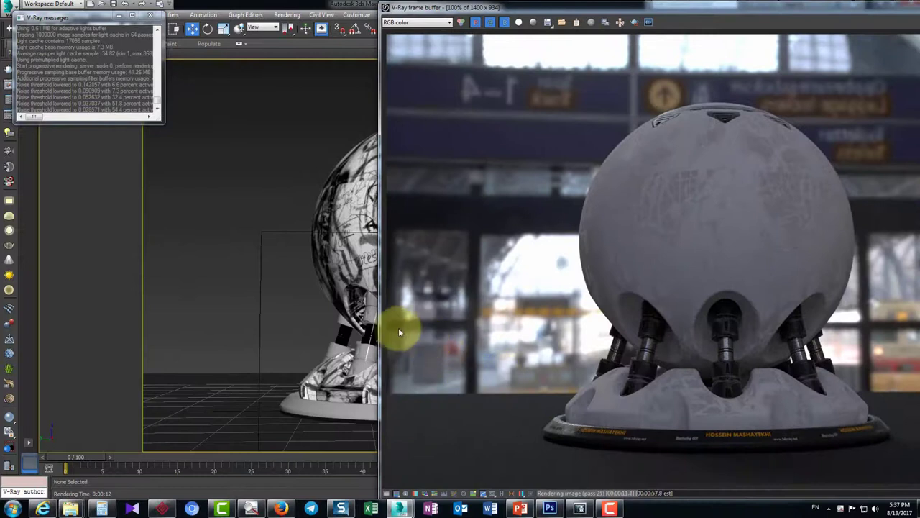
pyautogui.moveTo(379, 329); pyautogui.dragTo(429, 315)
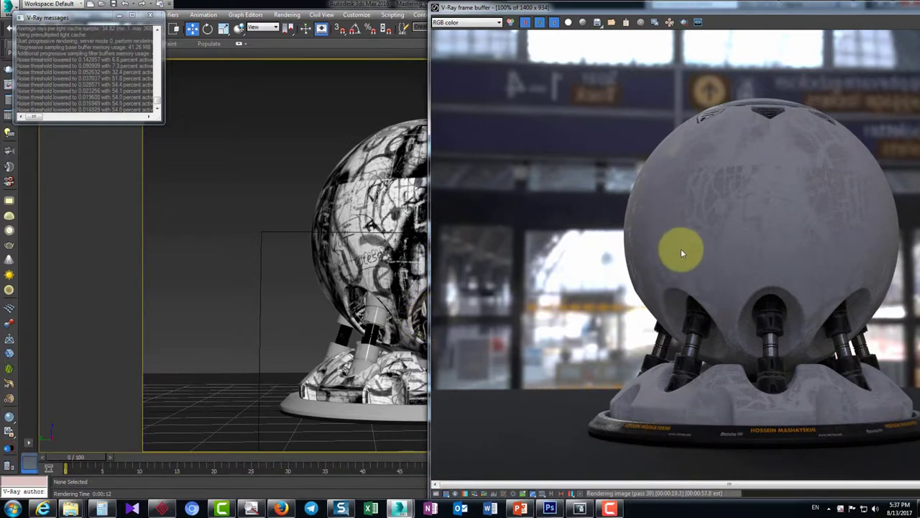
# Inspect the roughness pattern up close on the rendered ball's upper surface and on its base
pyautogui.scroll(2, 773, 159)
pyautogui.moveTo(760, 162); pyautogui.dragTo(663, 218, button='middle')
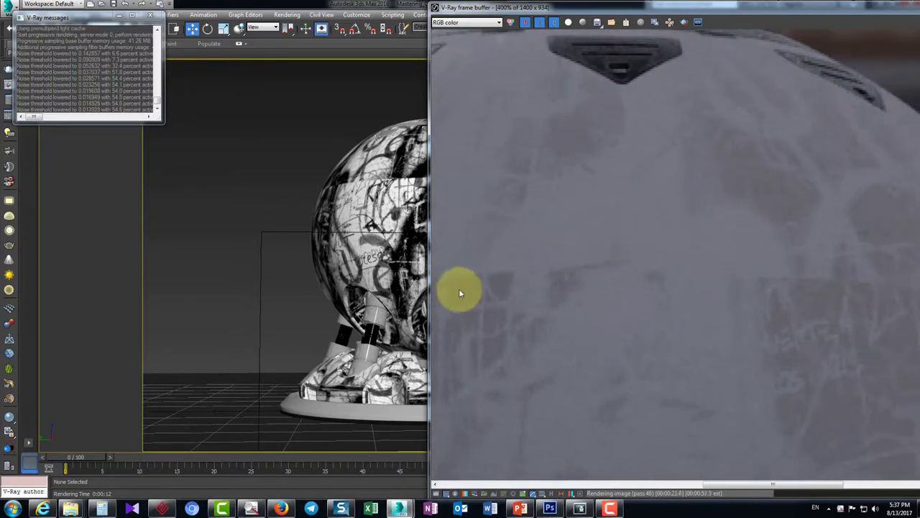
pyautogui.moveTo(643, 439); pyautogui.dragTo(627, 263, button='middle')
pyautogui.scroll(-2, 632, 360)
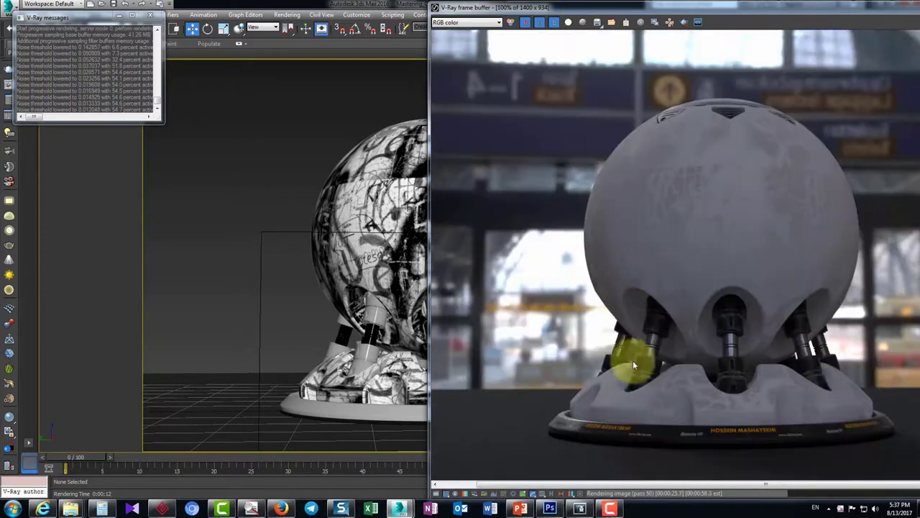
pyautogui.scroll(2, 632, 360)
pyautogui.moveTo(659, 412); pyautogui.dragTo(643, 328, button='middle')
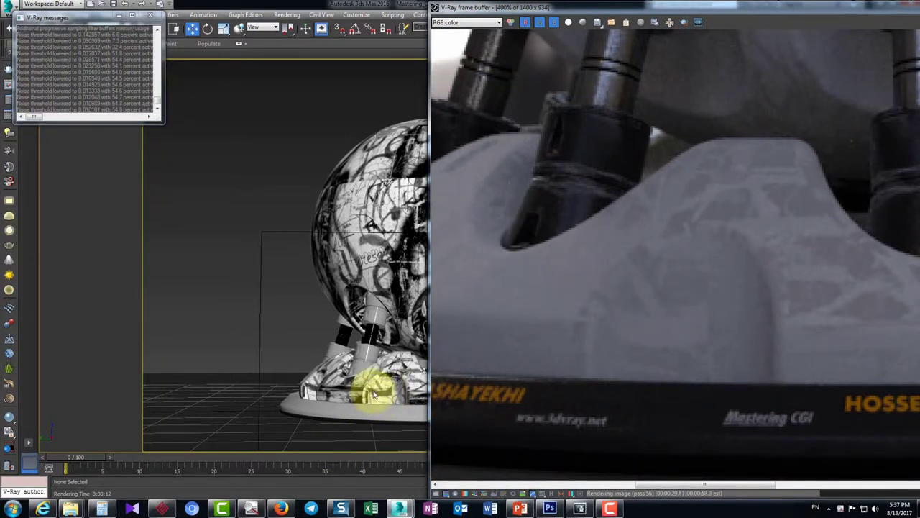
pyautogui.scroll(-2, 699, 309)
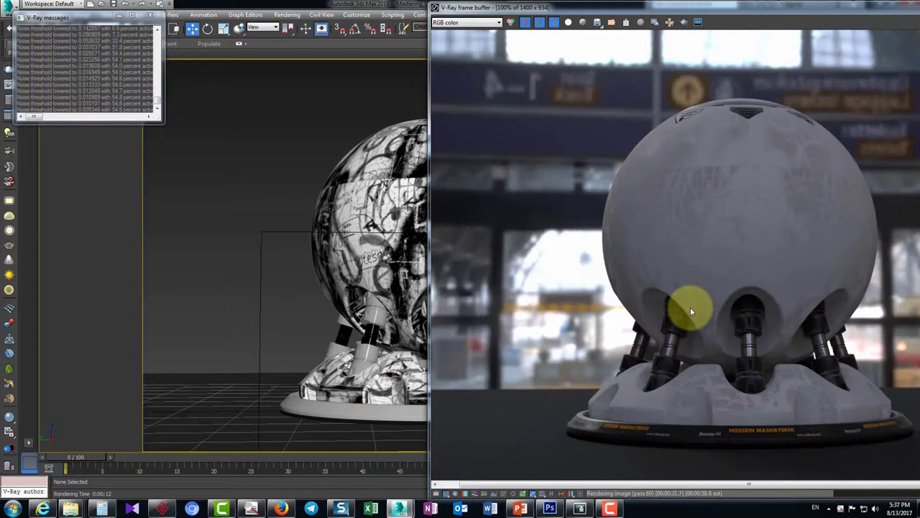
pyautogui.scroll(-1, 690, 307)
pyautogui.scroll(1, 790, 296)
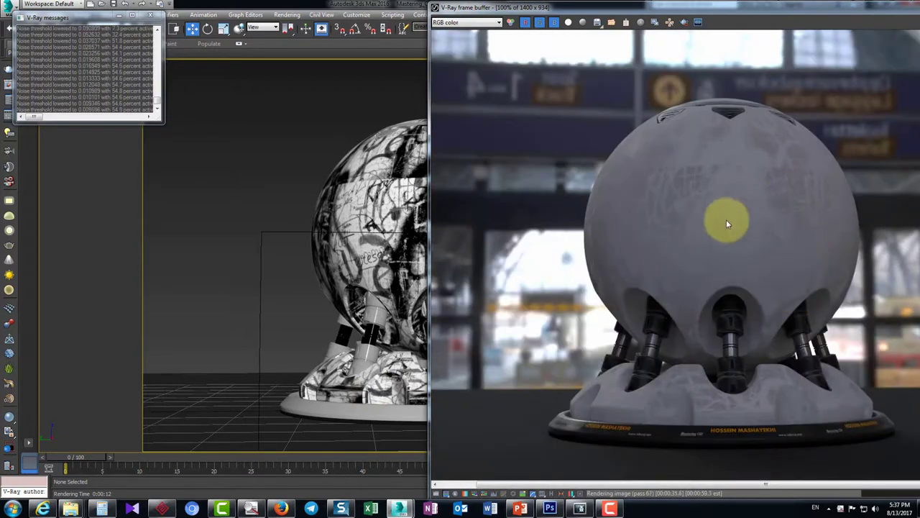
# Shift the frame buffer over the viewport and examine the graffiti marks across the middle of the rendered ball
pyautogui.moveTo(613, 10); pyautogui.dragTo(503, 16)
pyautogui.scroll(3, 671, 191)
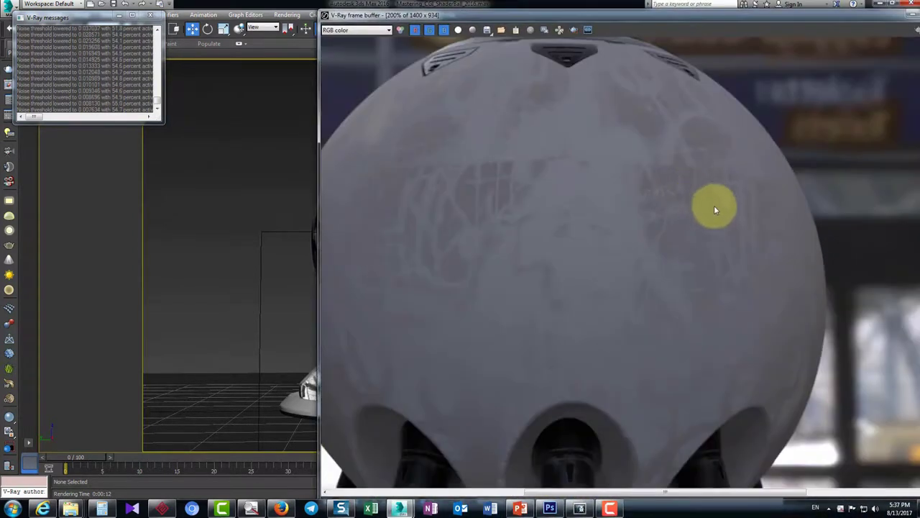
pyautogui.scroll(-3, 713, 205)
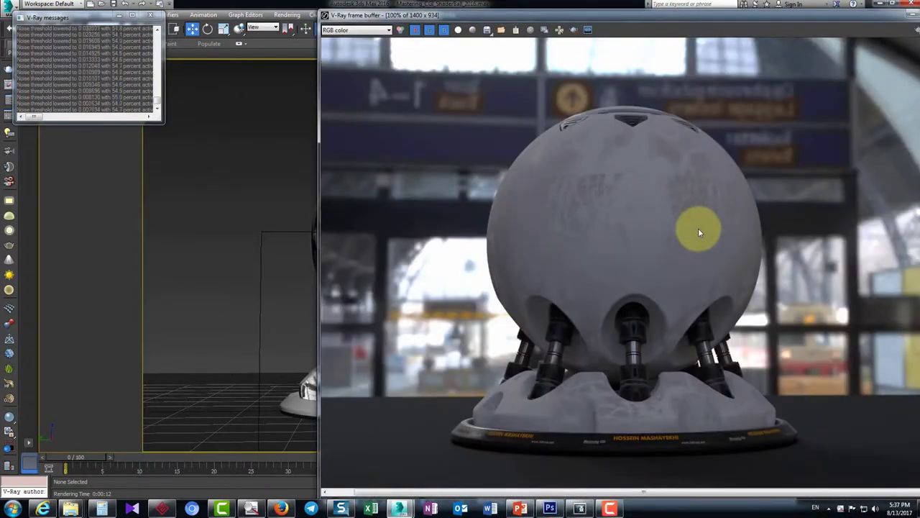
pyautogui.scroll(2, 701, 208)
pyautogui.moveTo(701, 207); pyautogui.dragTo(852, 187, button='middle')
pyautogui.scroll(-2, 705, 250)
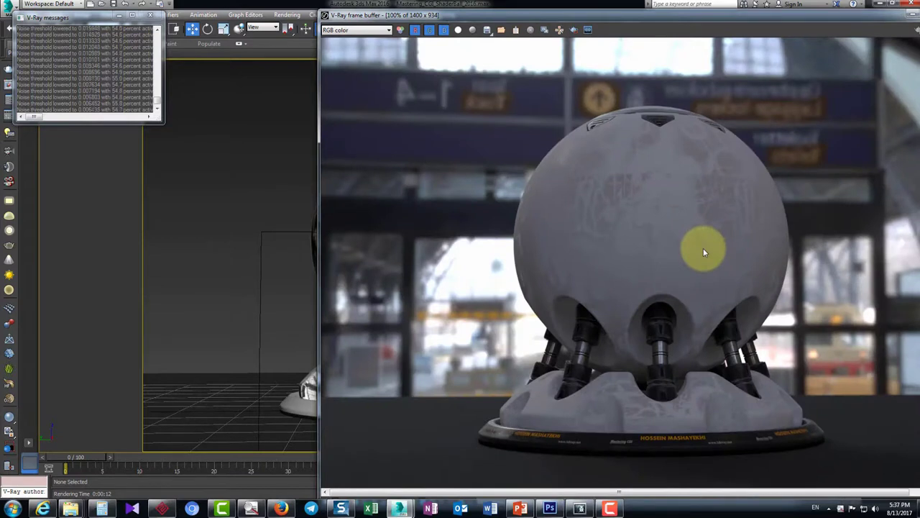
# Stop the running render and narrow the frame buffer so that it sits beside the Material Editor
pyautogui.moveTo(463, 11); pyautogui.dragTo(264, 25)
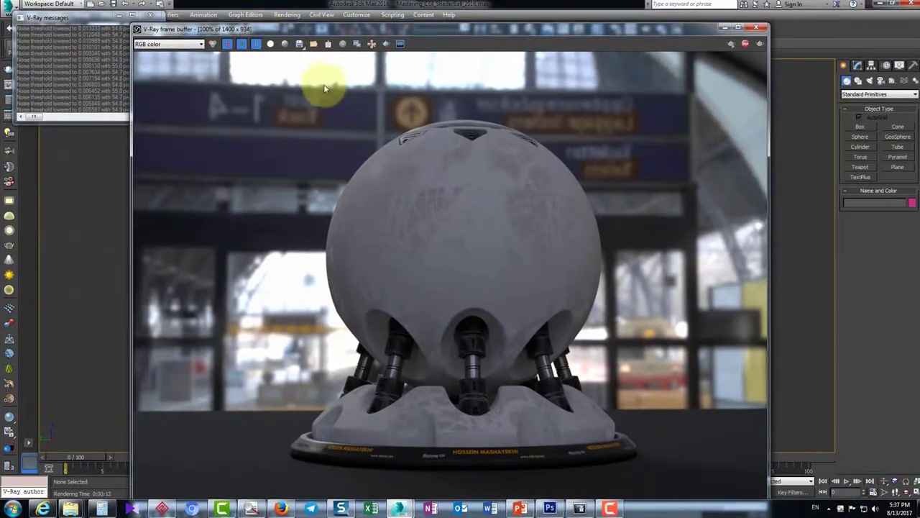
pyautogui.moveTo(401, 30); pyautogui.dragTo(405, 70)
pyautogui.click(476, 57)
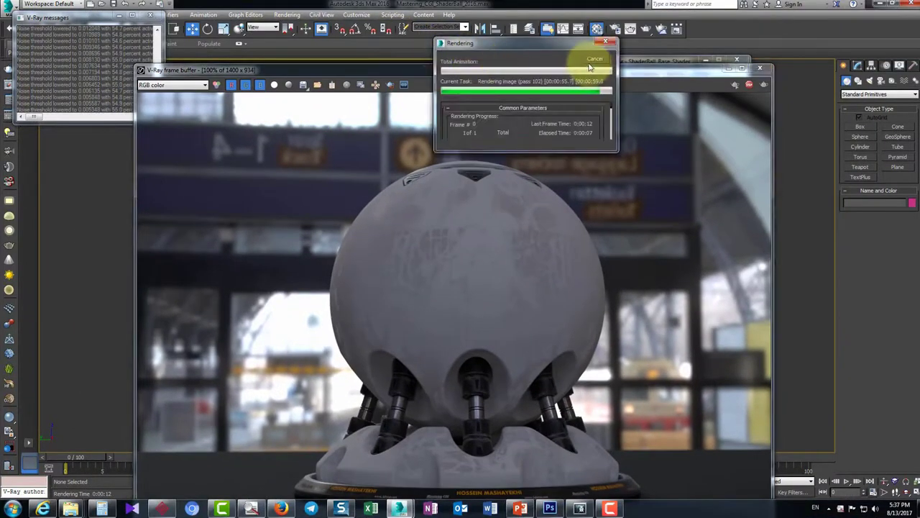
pyautogui.click(594, 60)
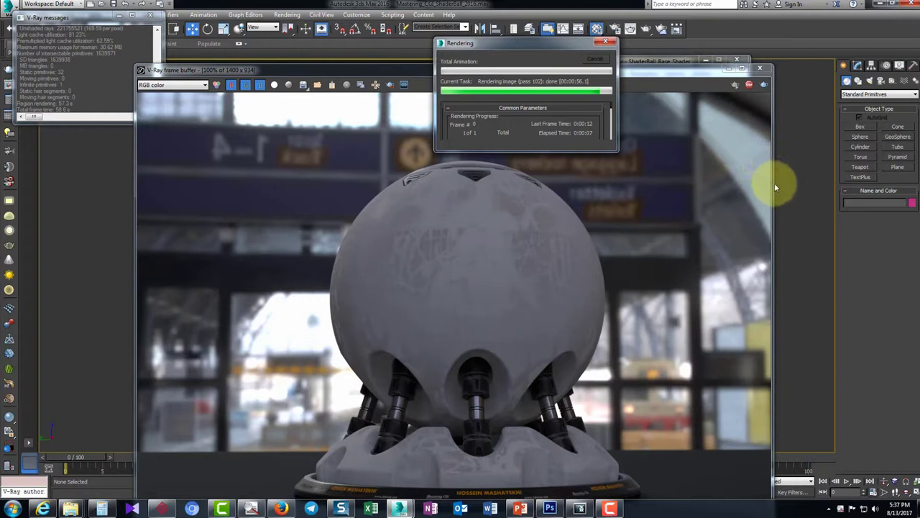
pyautogui.moveTo(771, 185); pyautogui.dragTo(478, 174)
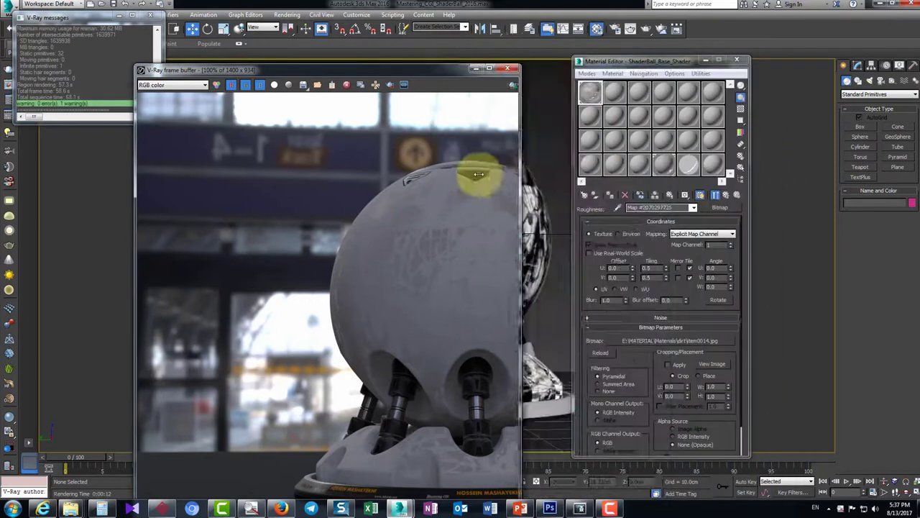
# Return to the base shader's basic parameters and raise Roughness to 1.0
pyautogui.click(726, 195)
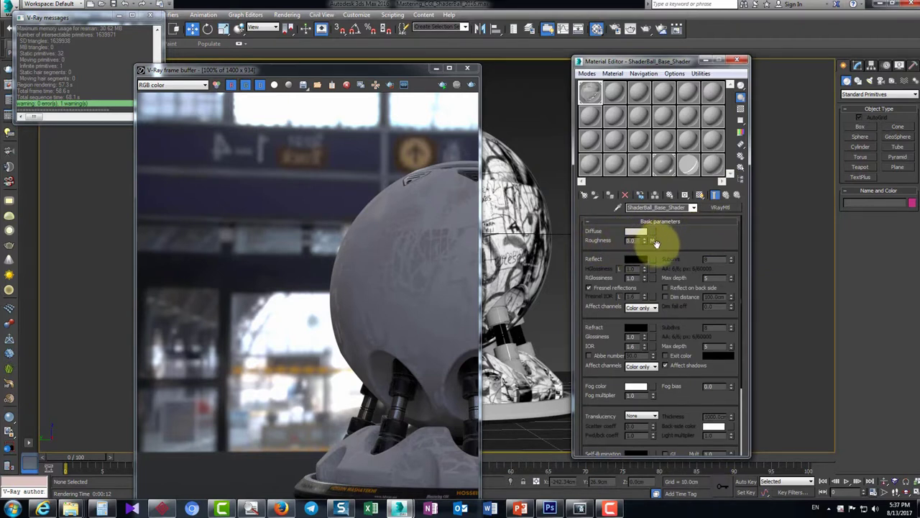
pyautogui.moveTo(636, 241); pyautogui.dragTo(605, 245)
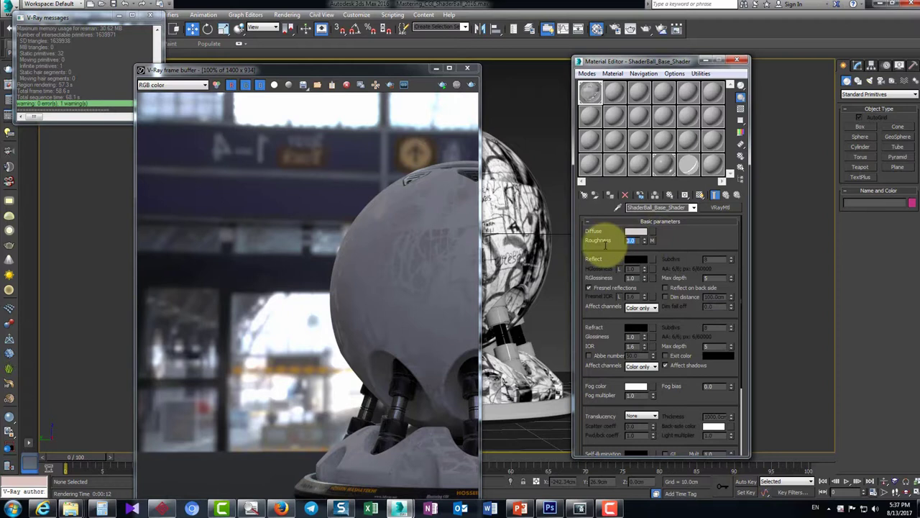
pyautogui.click(311, 309)
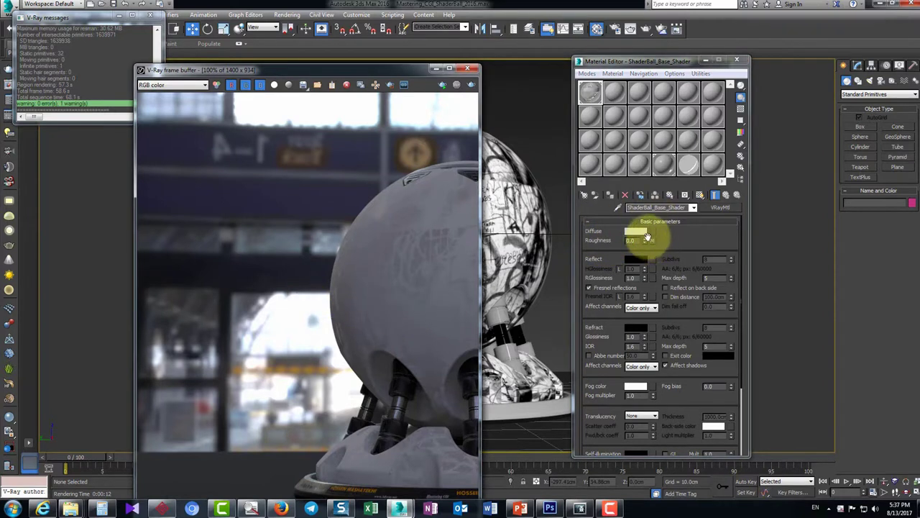
pyautogui.moveTo(644, 241); pyautogui.dragTo(651, 172)
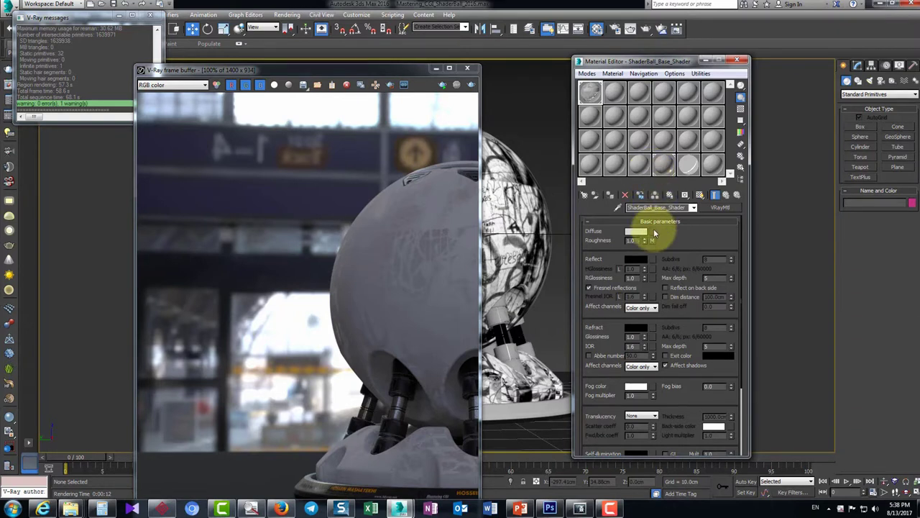
# View the Roughness map's source bitmap, compare its graffiti details with the enlarged render, and close the image
pyautogui.scroll(3, 435, 301)
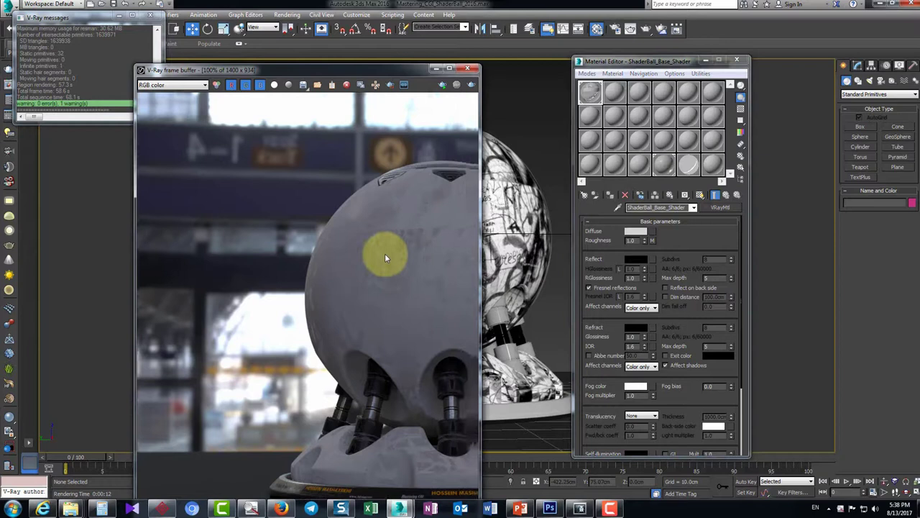
pyautogui.scroll(2, 403, 246)
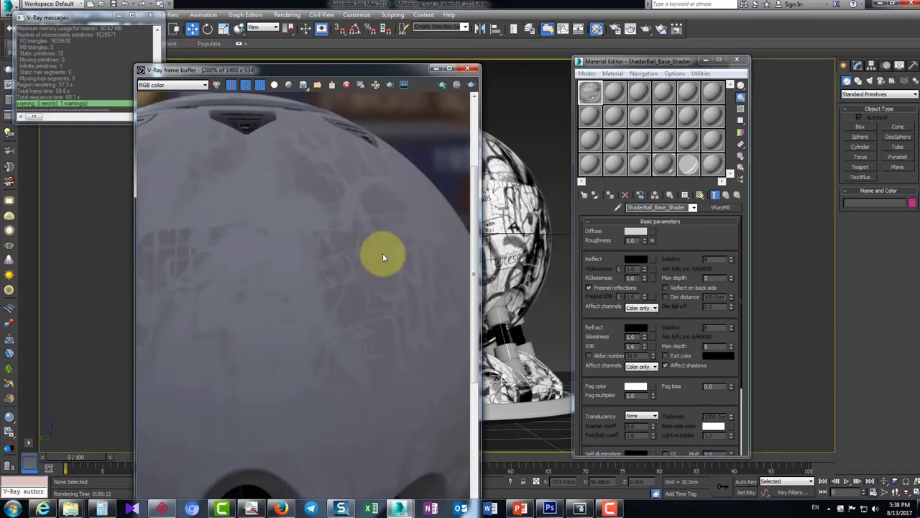
pyautogui.click(652, 240)
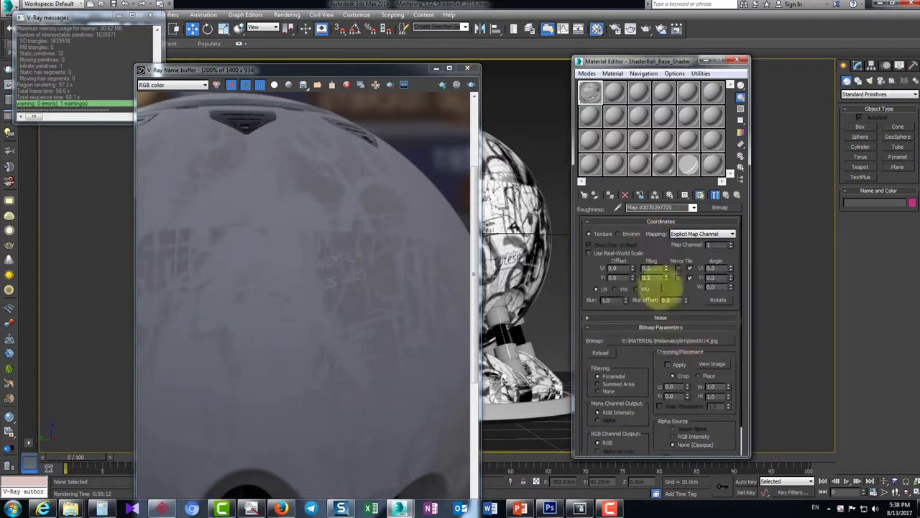
pyautogui.click(709, 365)
pyautogui.moveTo(372, 120); pyautogui.dragTo(717, 46)
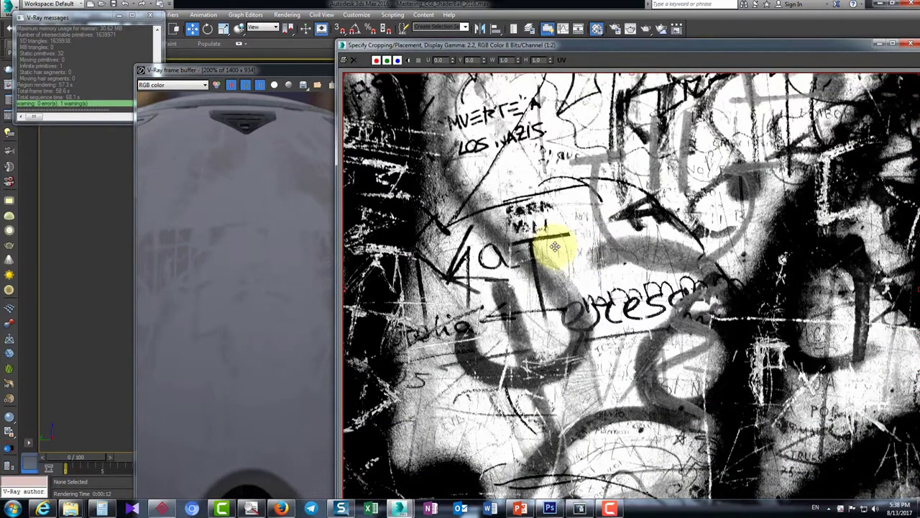
pyautogui.scroll(1, 554, 247)
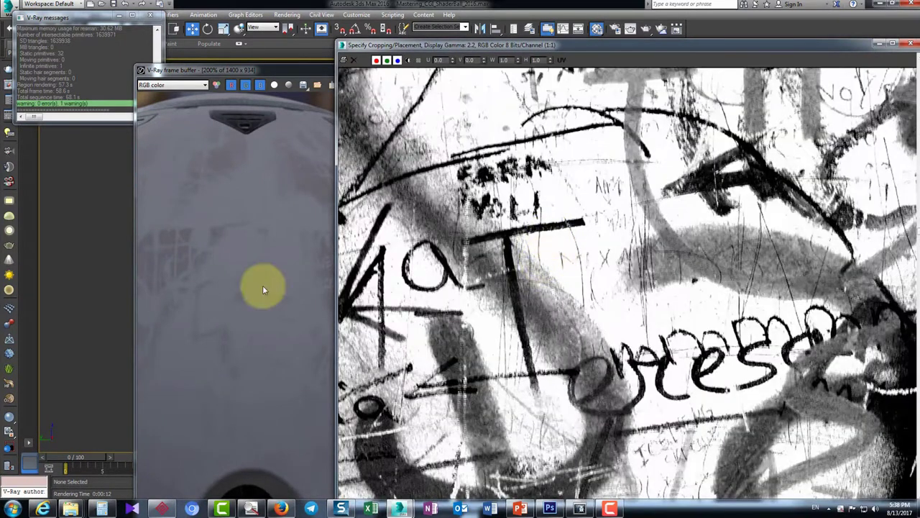
pyautogui.click(262, 284)
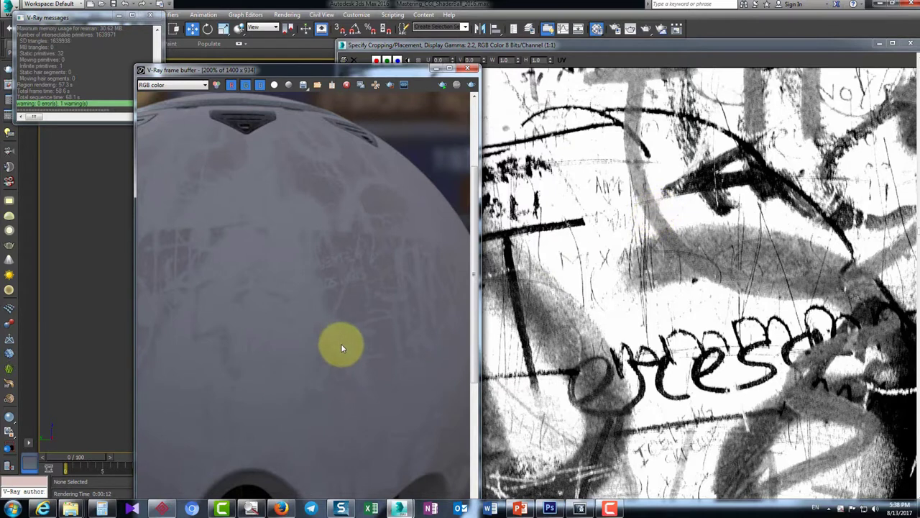
pyautogui.moveTo(364, 320); pyautogui.dragTo(353, 333, button='middle')
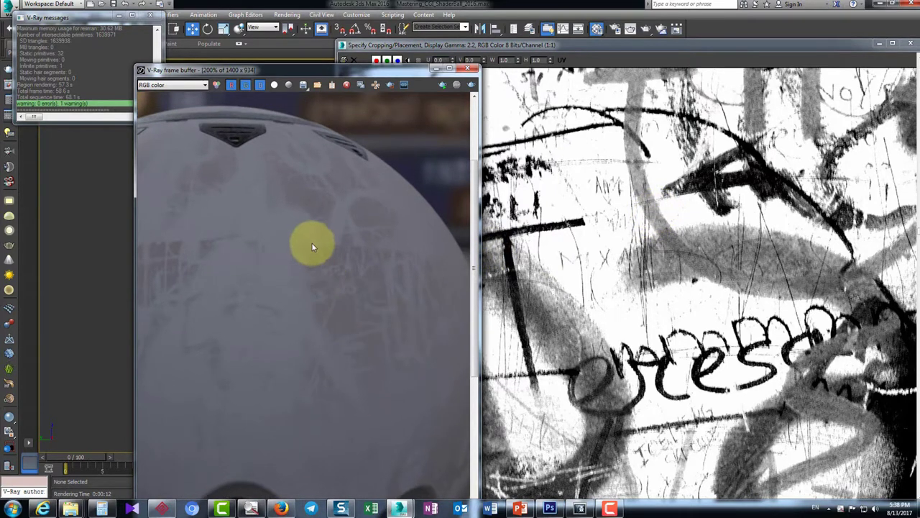
pyautogui.click(681, 267)
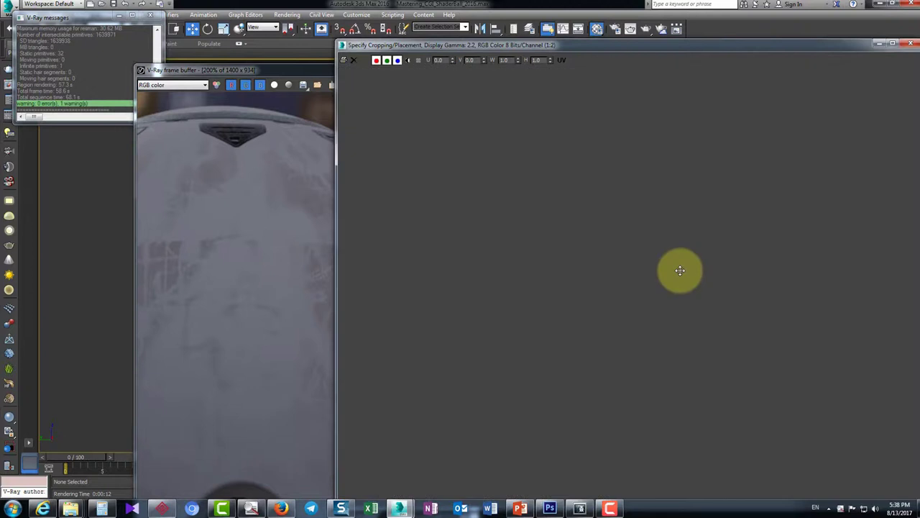
pyautogui.click(910, 44)
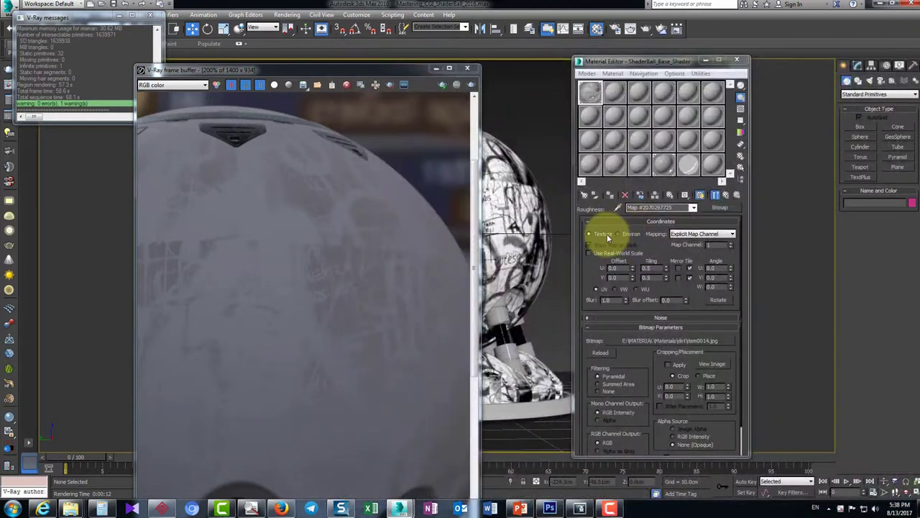
# Replace the Roughness map's bitmap with dr_8 - Copy (2).png from the Materials\dirt folder
pyautogui.click(726, 195)
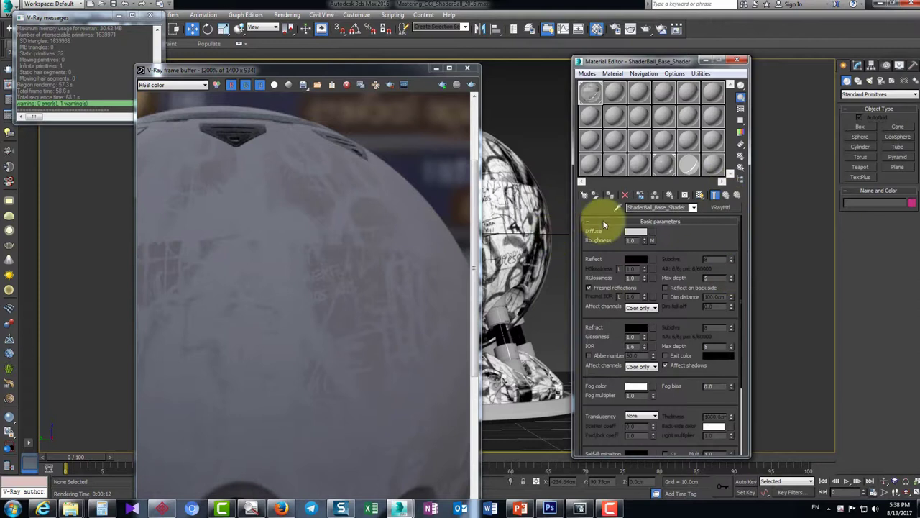
pyautogui.doubleClick(352, 285)
pyautogui.moveTo(294, 367); pyautogui.dragTo(220, 294, button='middle')
pyautogui.click(652, 241)
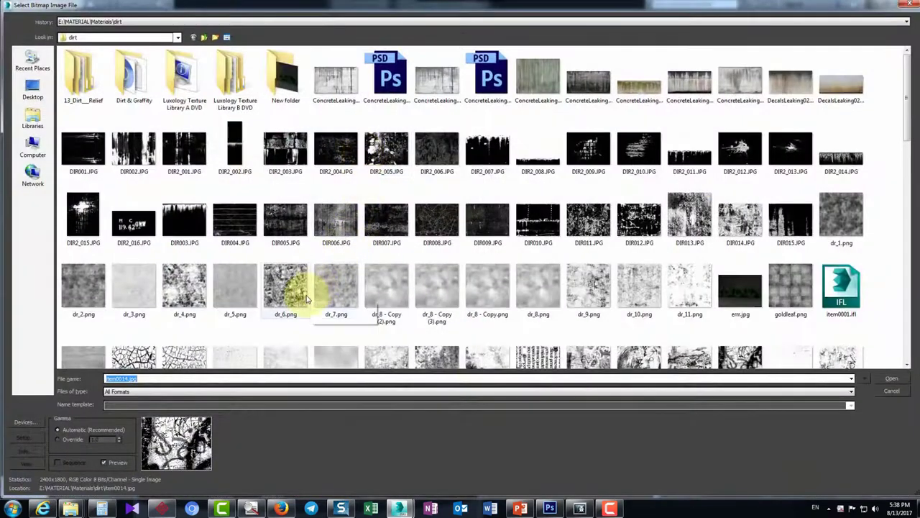
pyautogui.doubleClick(392, 286)
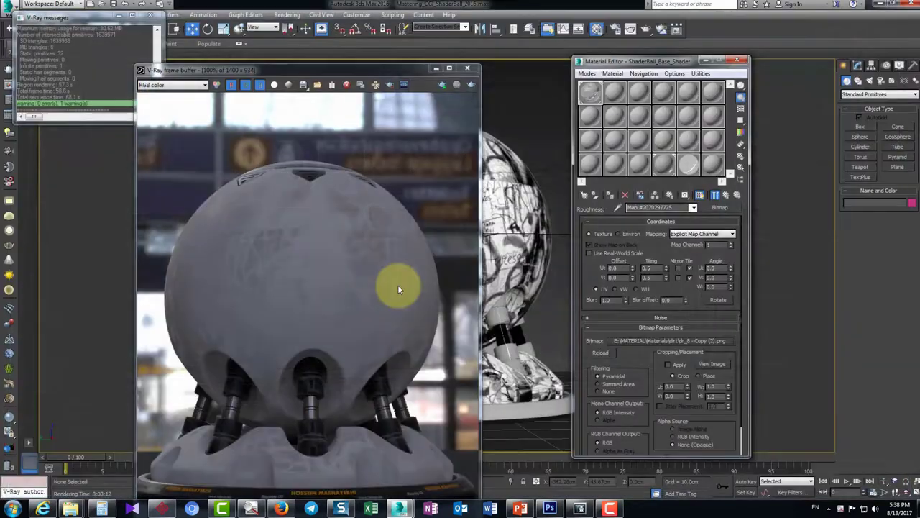
# Render the shader ball with the dr_8 - Copy (2).png roughness map and reposition the frame buffer beside the Material Editor
pyautogui.click(471, 86)
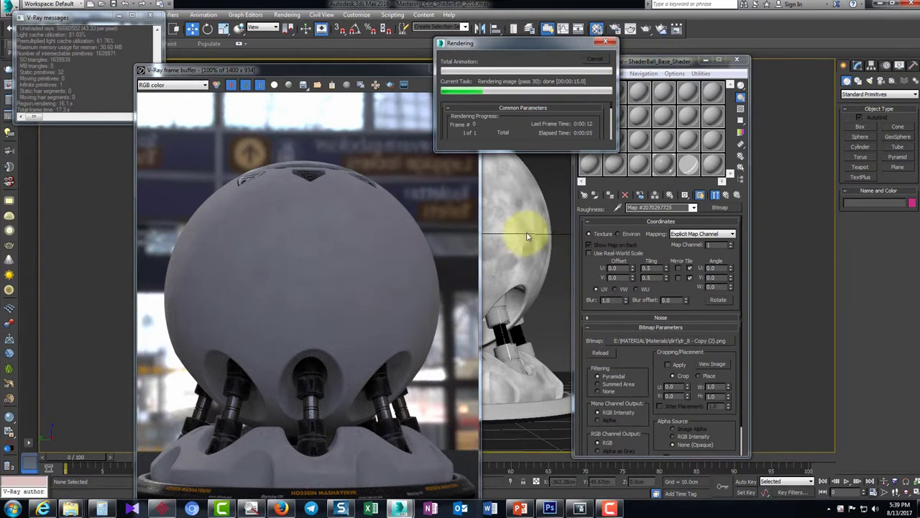
pyautogui.moveTo(309, 72); pyautogui.dragTo(326, 24)
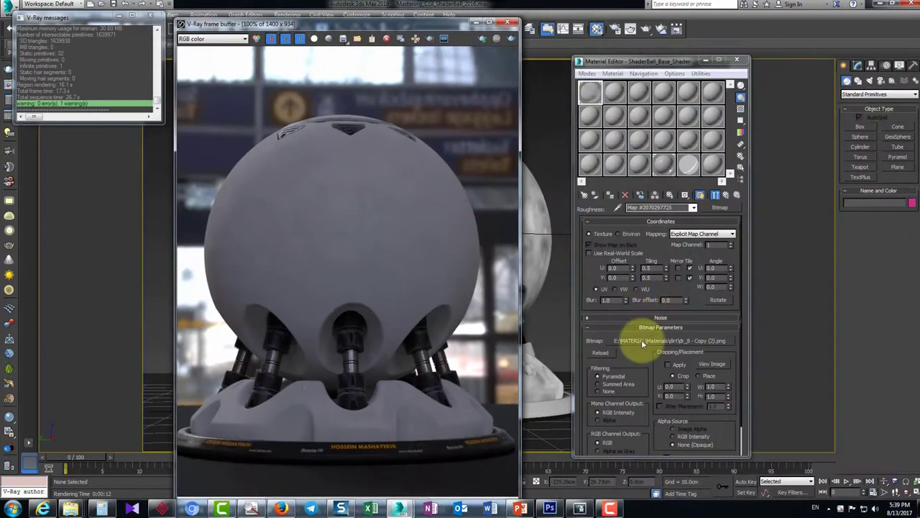
# Replace the Roughness map's bitmap with DIR2_005.JPG from the Materials\dirt folder
pyautogui.click(731, 195)
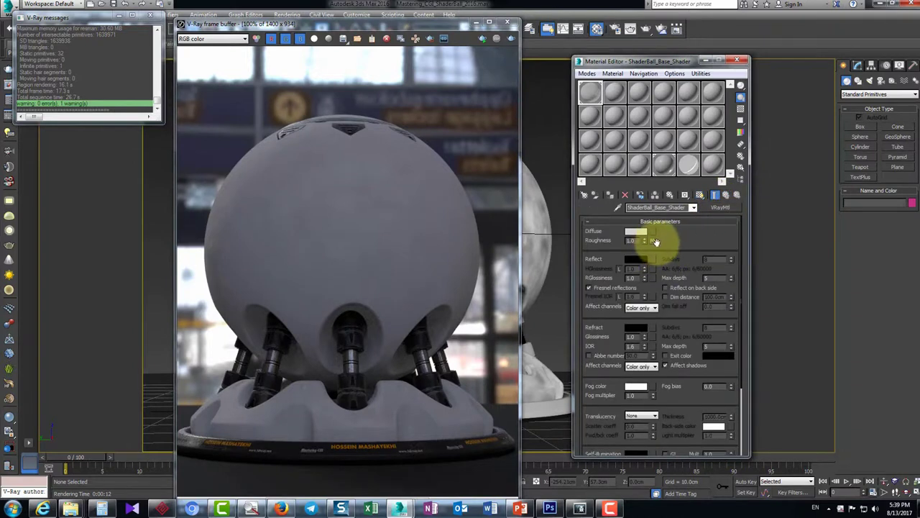
pyautogui.click(651, 241)
pyautogui.click(623, 342)
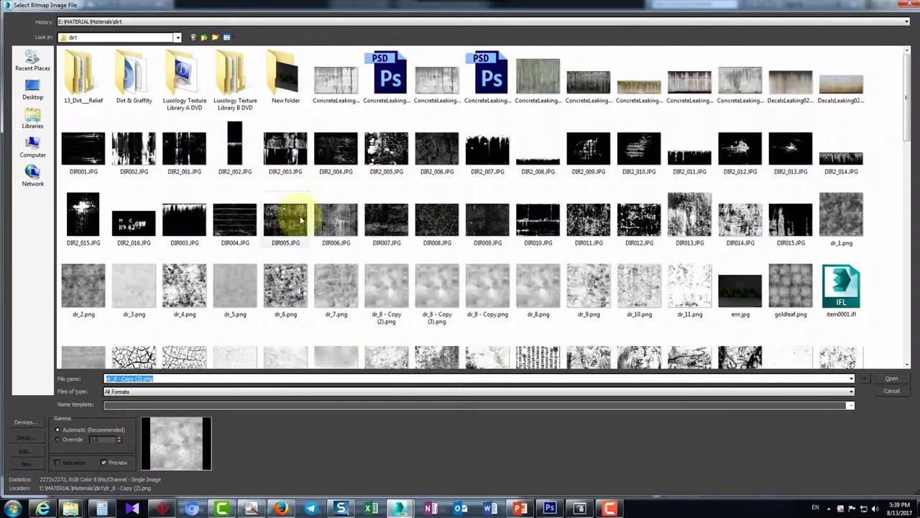
pyautogui.doubleClick(374, 151)
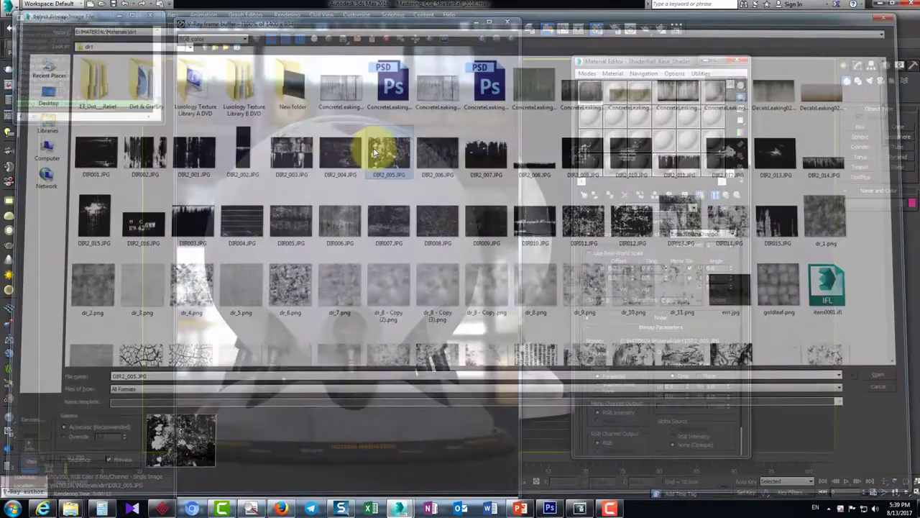
# Render the shader ball with the DIR2_005.JPG roughness map, stop the render, and return to the base shader's parameters
pyautogui.moveTo(365, 28); pyautogui.dragTo(685, 82)
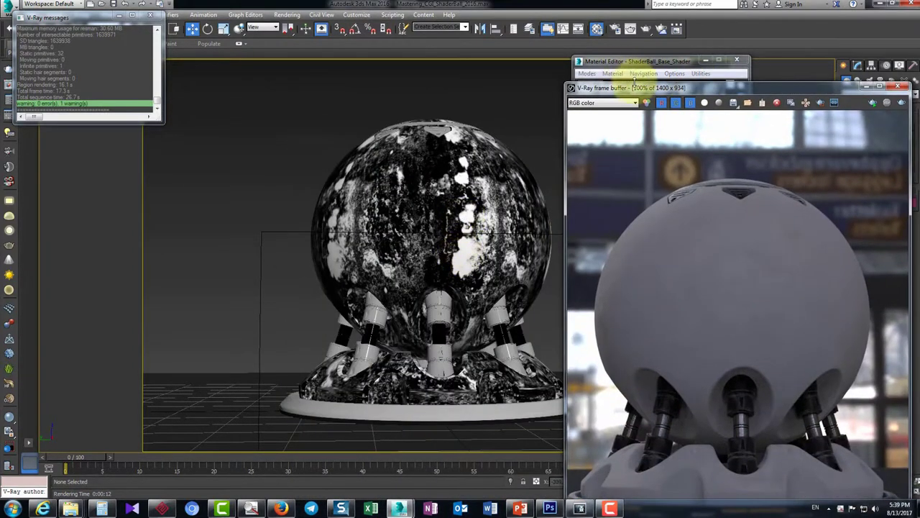
pyautogui.moveTo(623, 87); pyautogui.dragTo(433, 18)
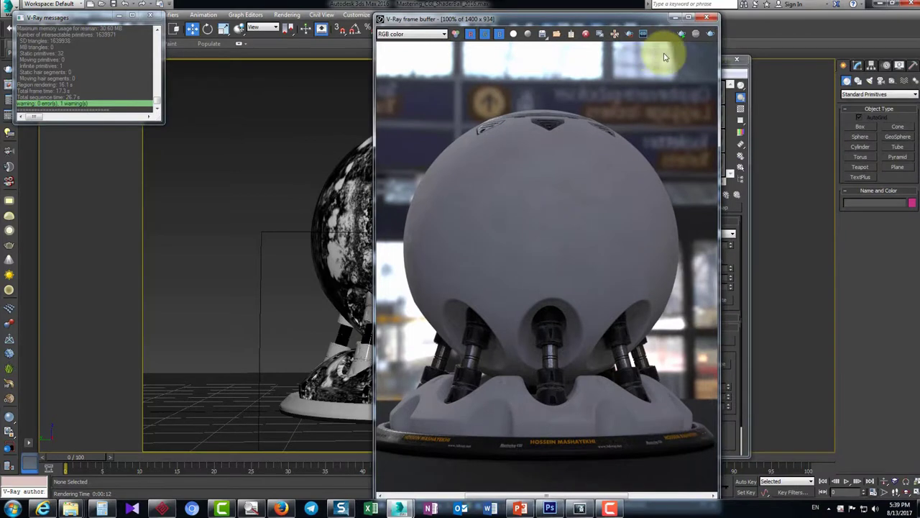
pyautogui.click(696, 33)
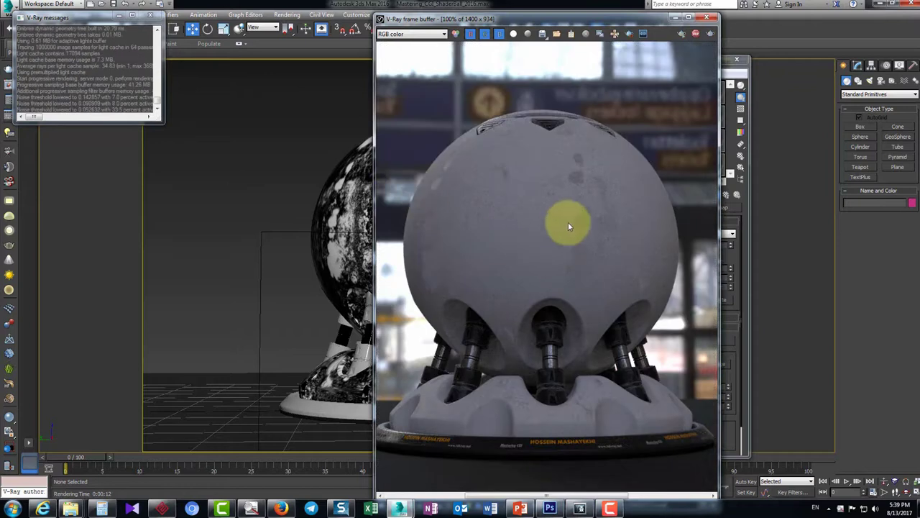
pyautogui.scroll(1, 583, 210)
pyautogui.scroll(-1, 576, 208)
pyautogui.moveTo(568, 22); pyautogui.dragTo(226, 27)
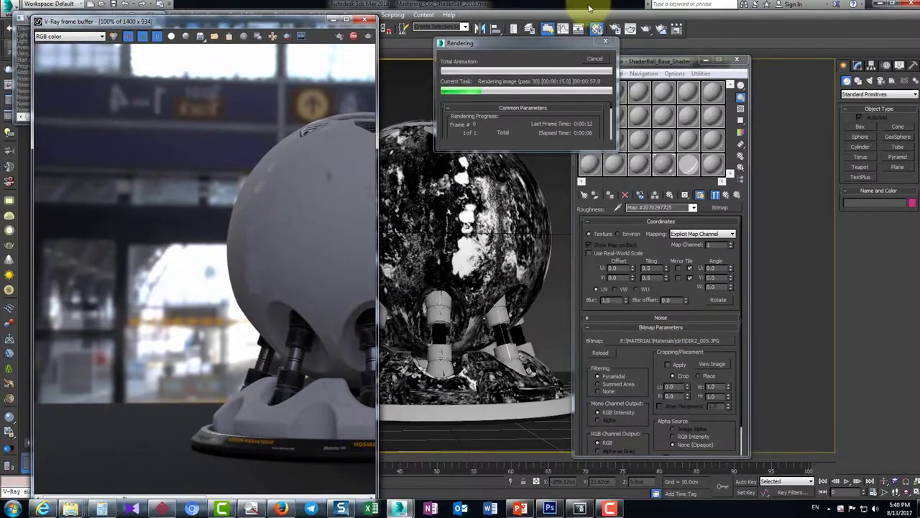
pyautogui.click(594, 57)
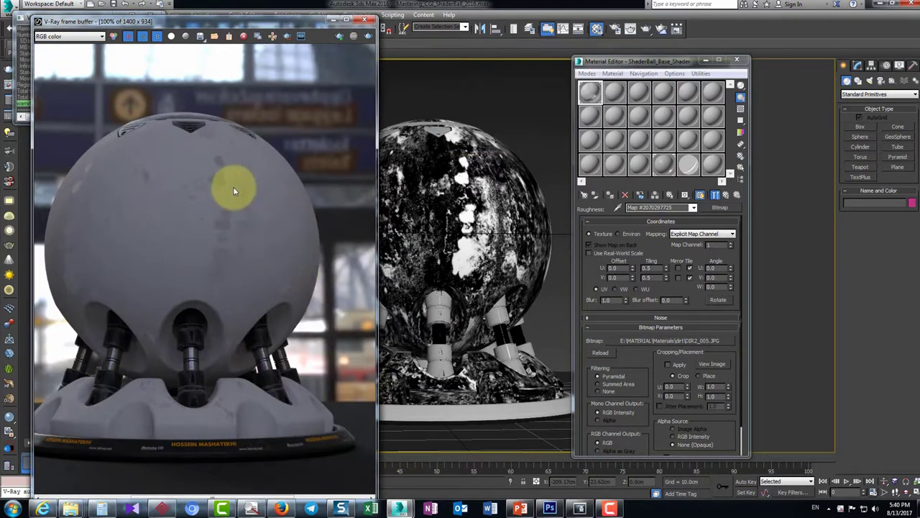
pyautogui.scroll(2, 233, 186)
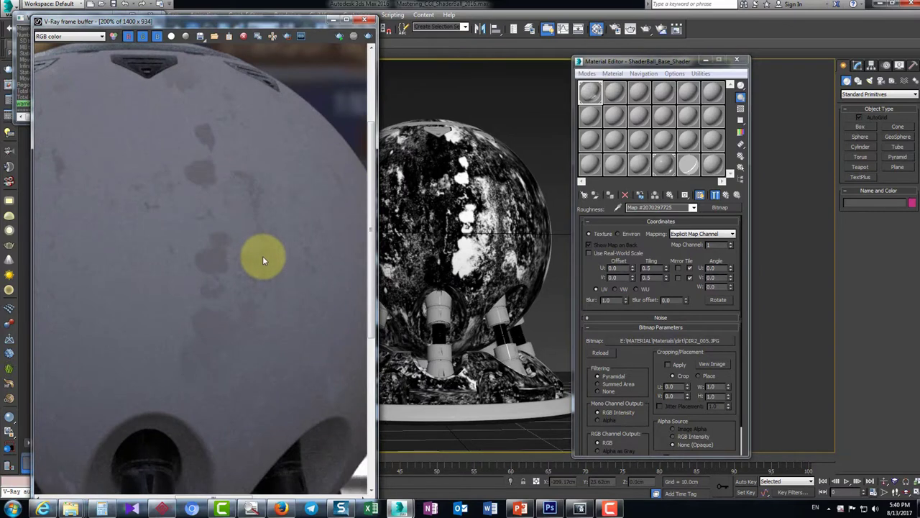
pyautogui.click(725, 196)
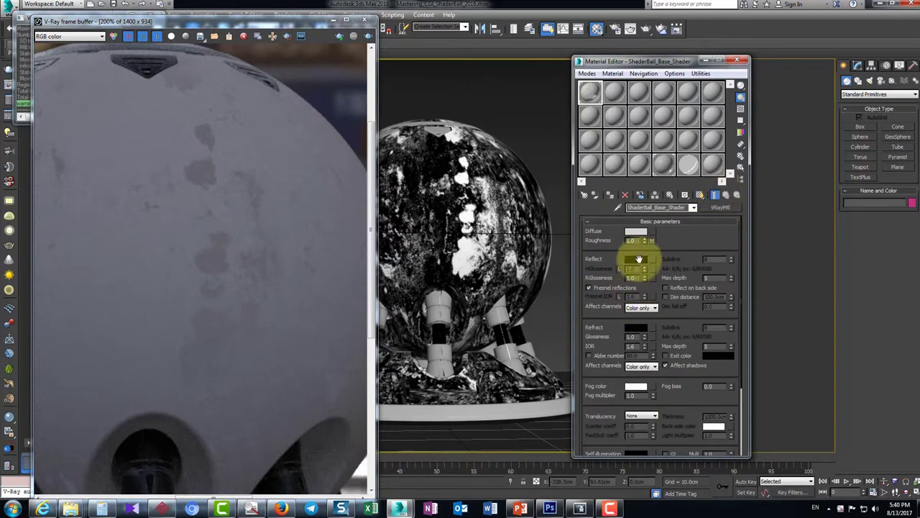
pyautogui.scroll(-3, 678, 323)
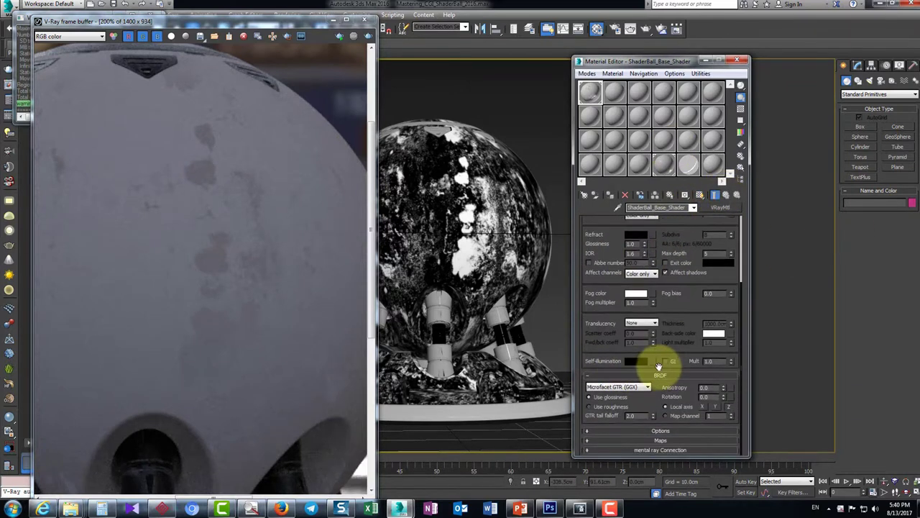
pyautogui.click(653, 293)
pyautogui.press('Escape')
pyautogui.scroll(3, 666, 309)
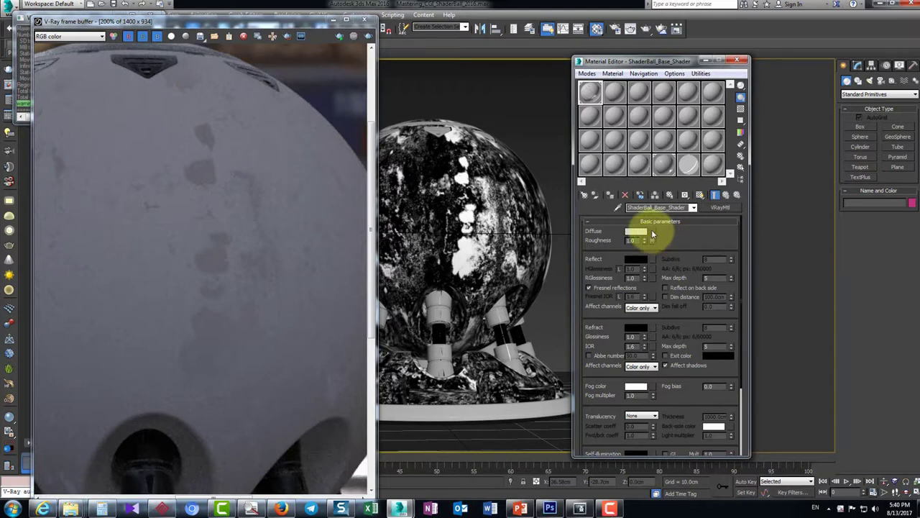
# Assign the bitmap 106.JPG from the wood\textures folder as the Diffuse map and return to the base shader's parameters
pyautogui.click(653, 232)
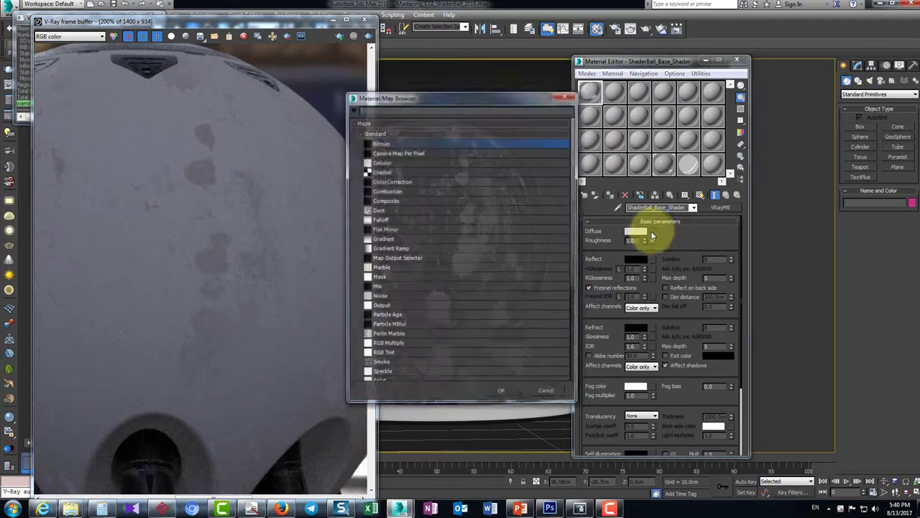
pyautogui.doubleClick(389, 141)
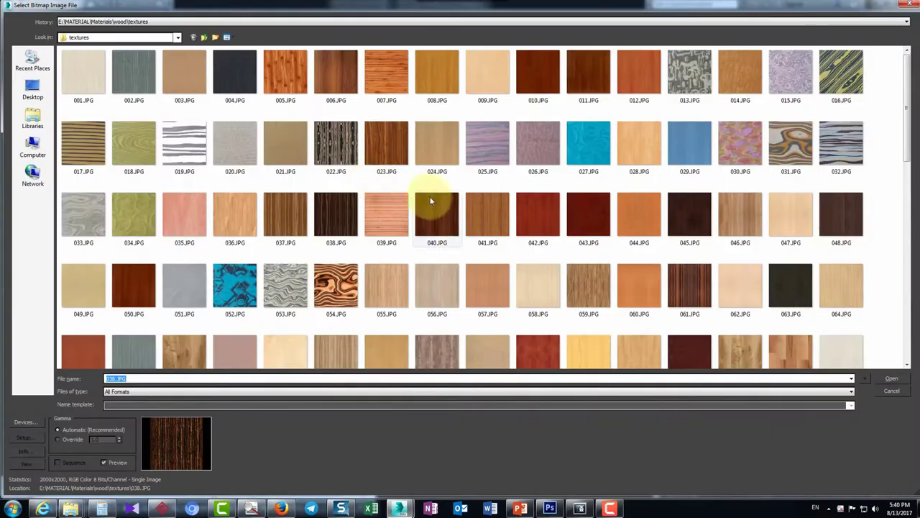
pyautogui.click(897, 296)
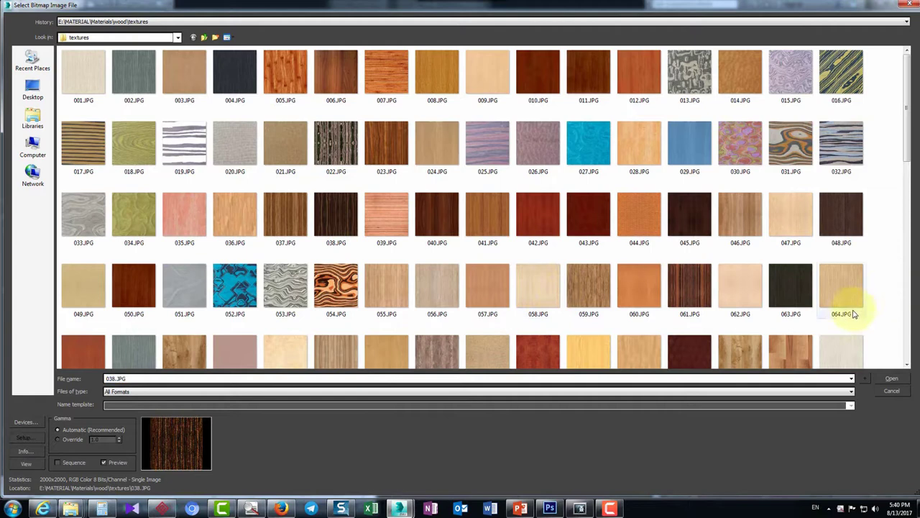
pyautogui.scroll(-8, 848, 316)
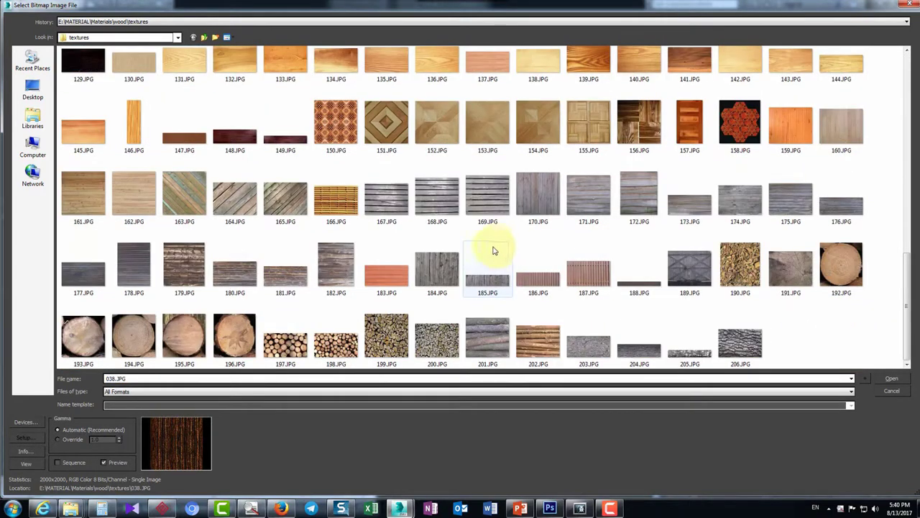
pyautogui.scroll(4, 474, 295)
pyautogui.doubleClick(528, 134)
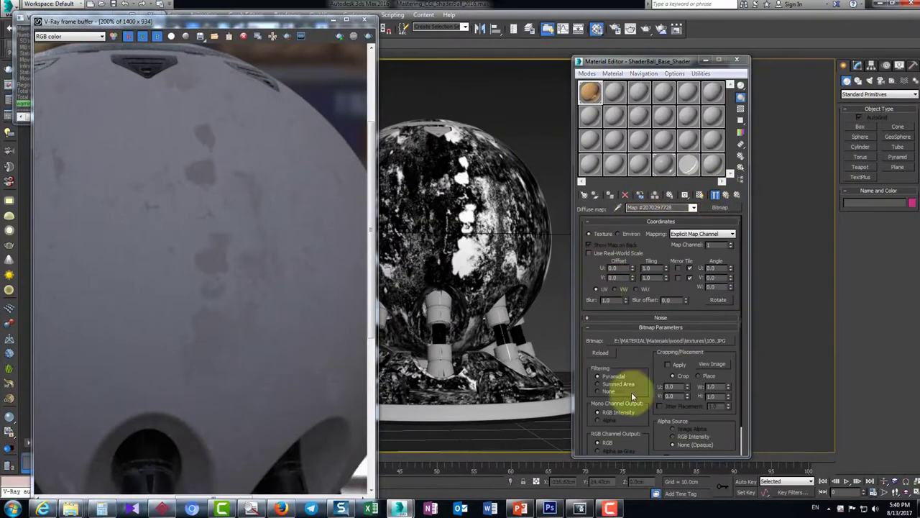
pyautogui.click(727, 194)
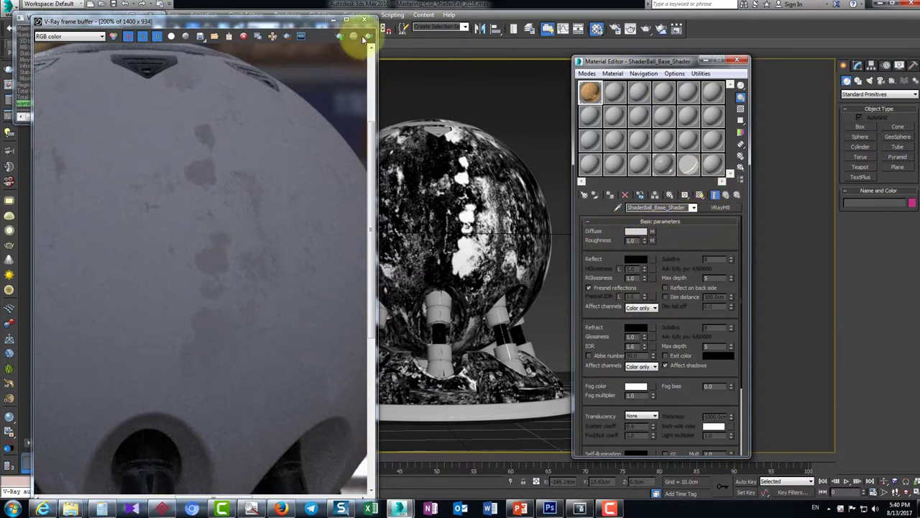
# Bring the frame buffer back to the middle of the workspace and render the shader ball with the wood diffuse map
pyautogui.moveTo(302, 22); pyautogui.dragTo(532, 31)
pyautogui.scroll(-2, 572, 238)
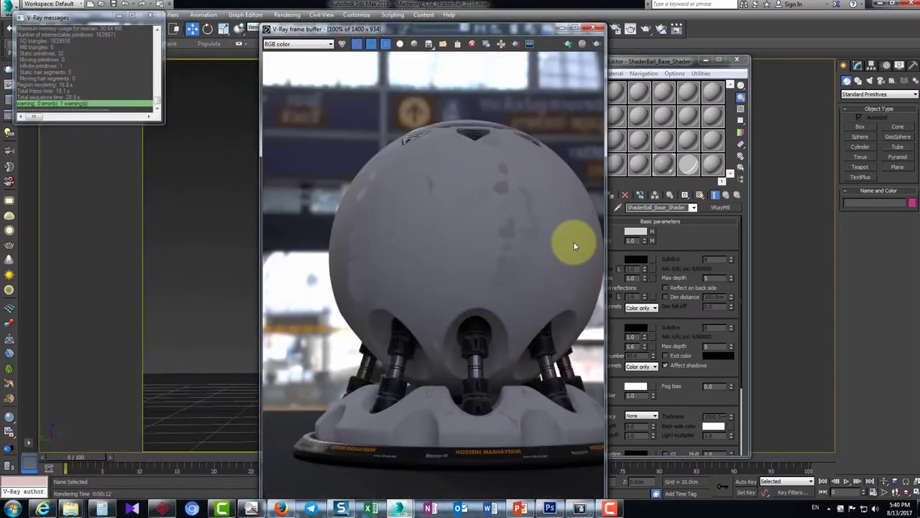
pyautogui.scroll(-1, 561, 144)
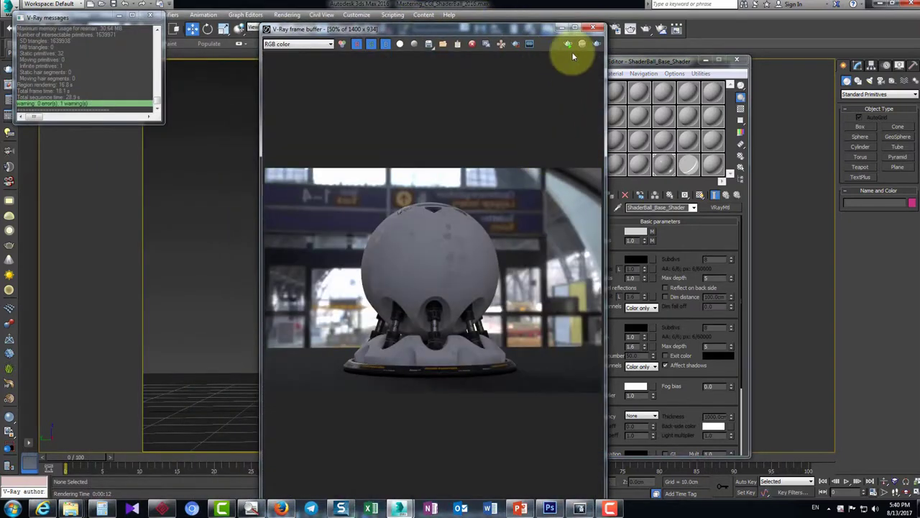
pyautogui.click(594, 45)
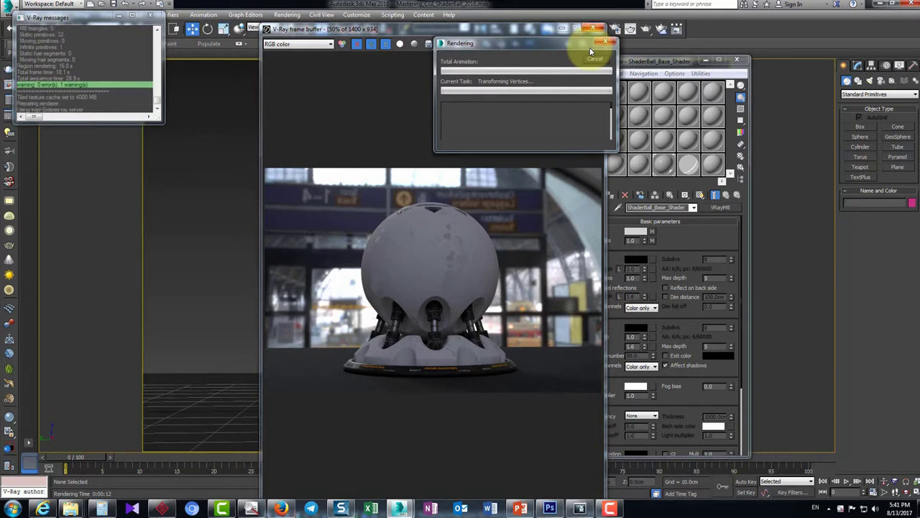
# Examine the roughness map's effect on the wood surface across the rendered ball at several magnifications
pyautogui.doubleClick(448, 271)
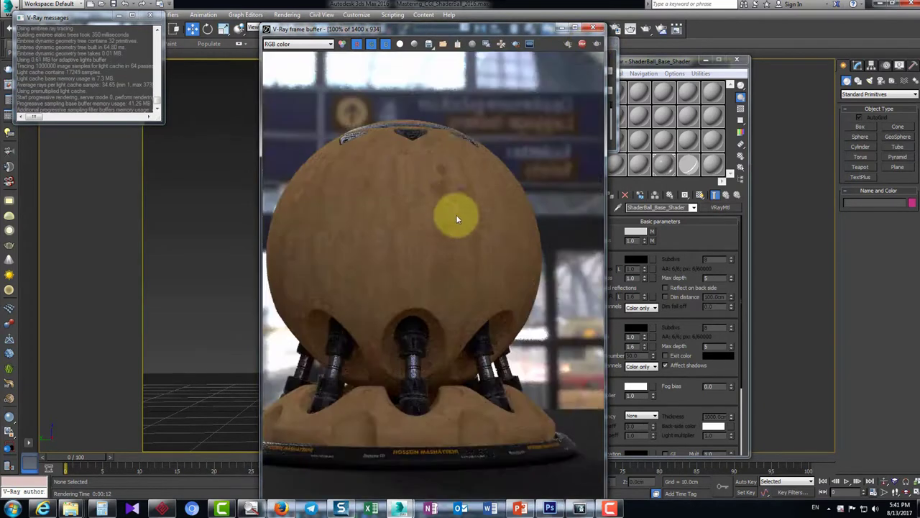
pyautogui.scroll(1, 449, 171)
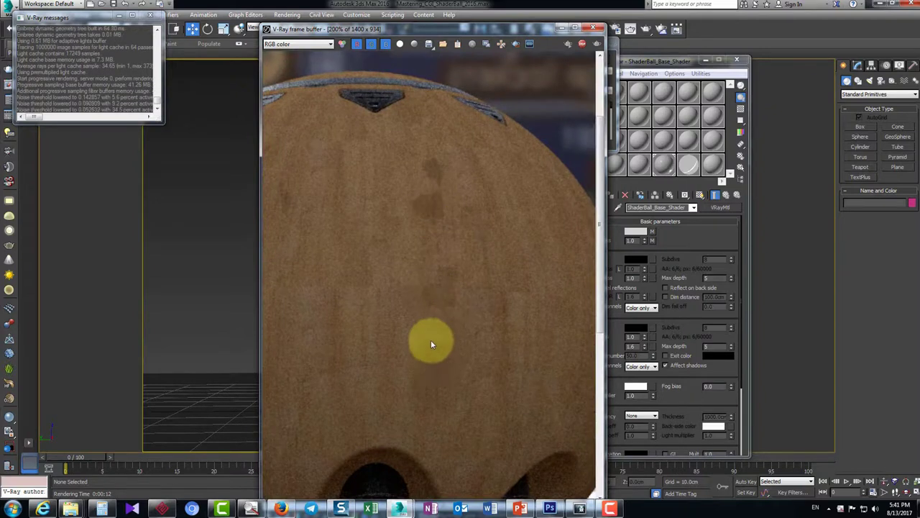
pyautogui.scroll(-2, 431, 340)
pyautogui.doubleClick(430, 340)
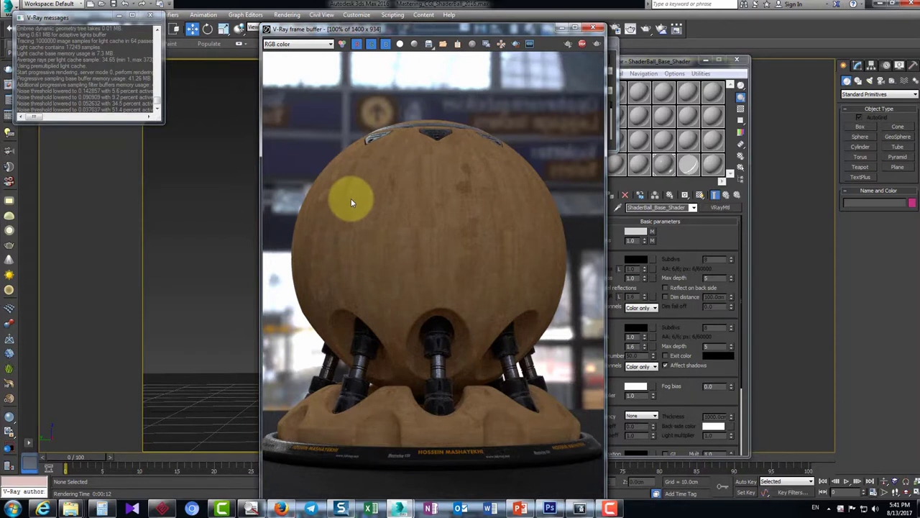
pyautogui.moveTo(395, 238)
pyautogui.mouseDown()
pyautogui.moveTo(466, 318)
pyautogui.moveTo(486, 366)
pyautogui.mouseUp()
pyautogui.moveTo(394, 187); pyautogui.dragTo(540, 136, button='middle')
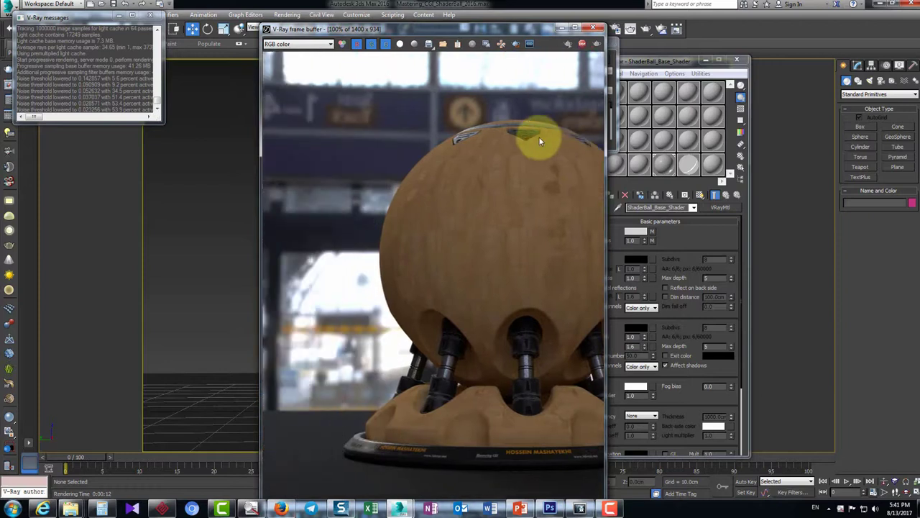
pyautogui.scroll(-1, 524, 166)
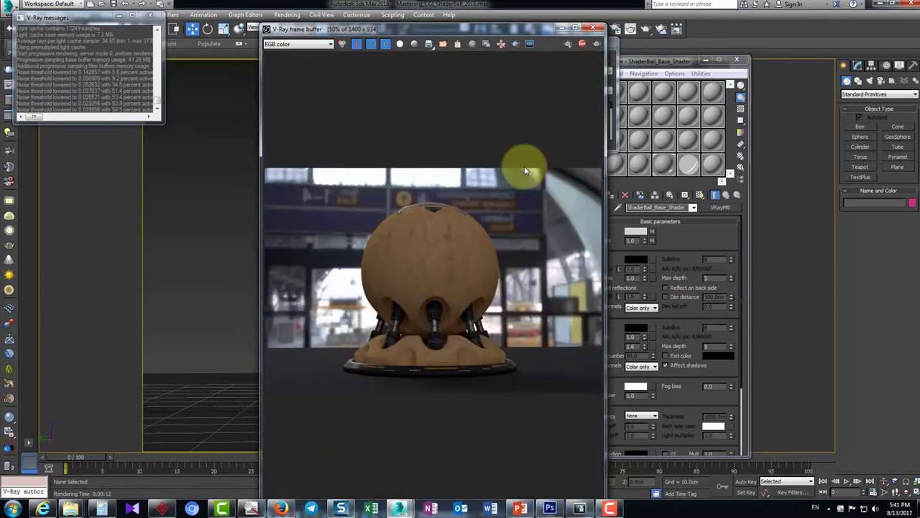
# Stop the running render and move the Material Editor clear of the frame buffer
pyautogui.click(613, 81)
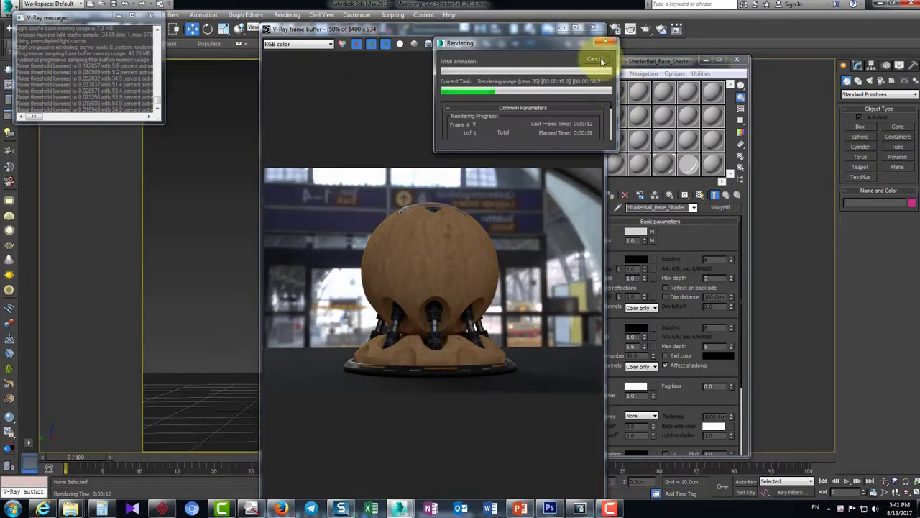
pyautogui.click(600, 60)
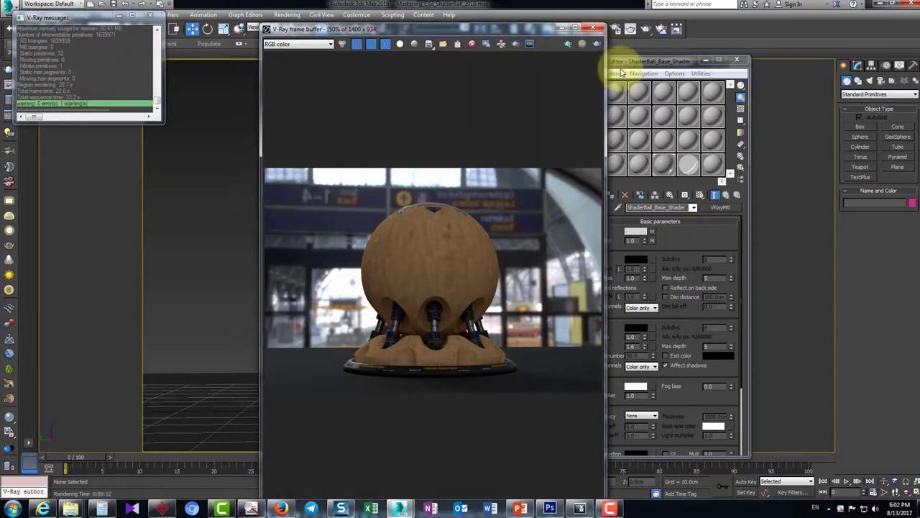
pyautogui.moveTo(617, 63); pyautogui.dragTo(663, 55)
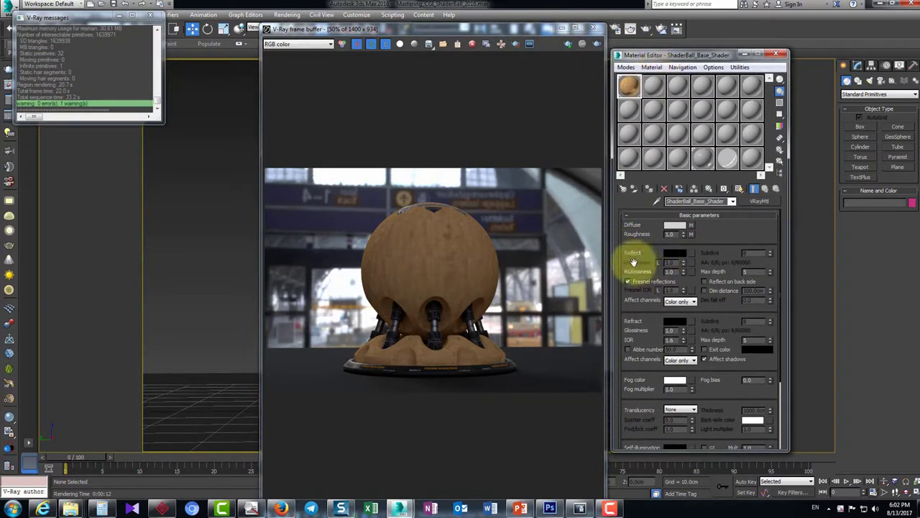
# Switch to the PowerPoint presentation, review the Reflection definition on glossary slide 3, and return to 3ds Max
pyautogui.click(526, 513)
pyautogui.click(520, 509)
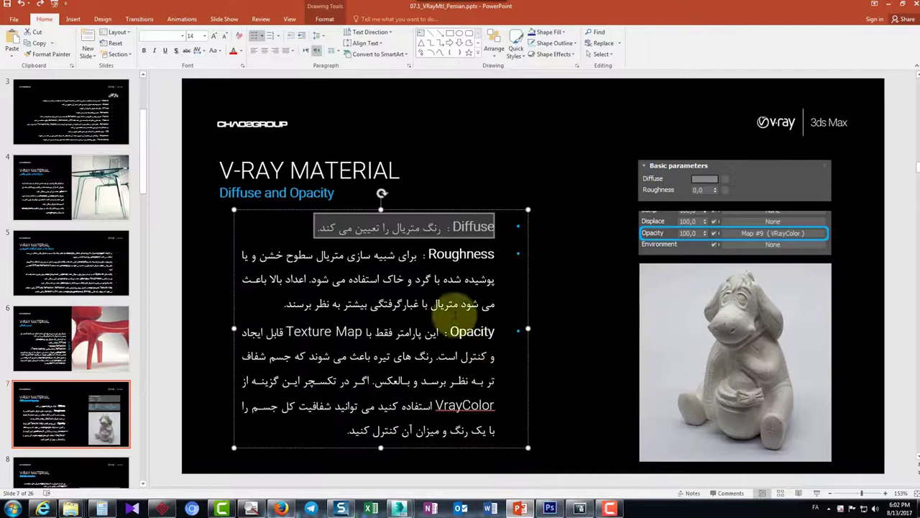
pyautogui.click(68, 465)
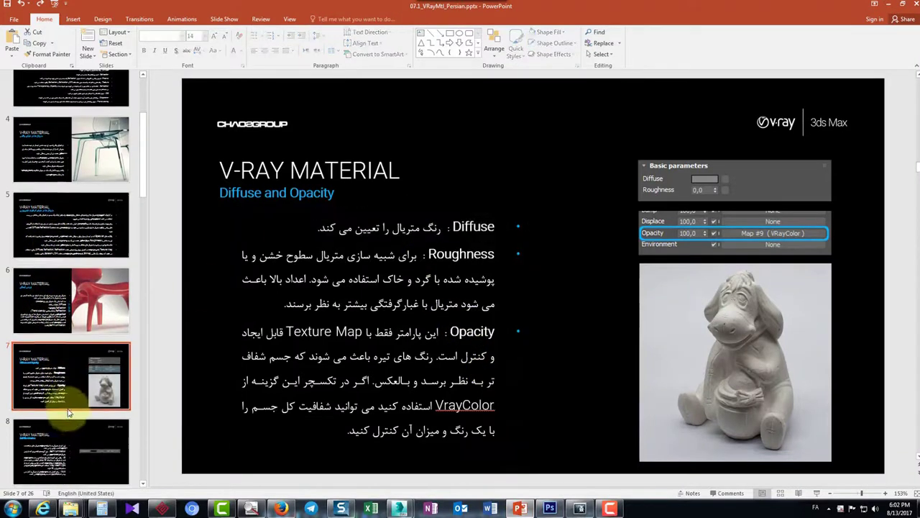
pyautogui.scroll(4, 138, 143)
pyautogui.click(62, 220)
pyautogui.moveTo(707, 284); pyautogui.dragTo(573, 291)
pyautogui.click(686, 281)
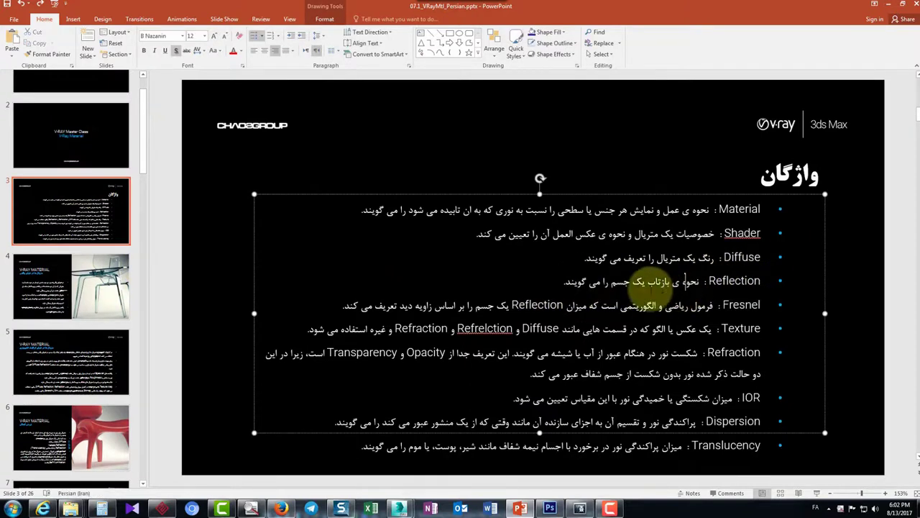
pyautogui.click(889, 7)
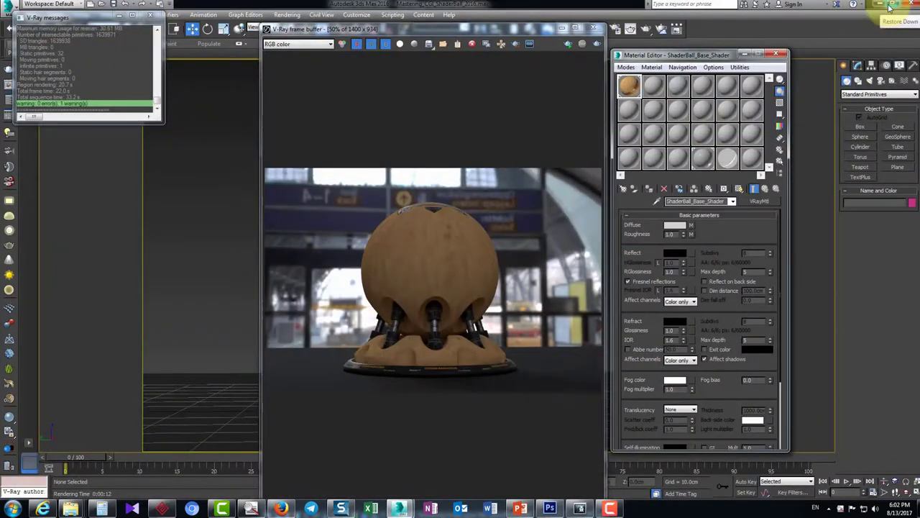
# Set the material's reflection colour to a neutral grey of value 138 and turn off Fresnel reflections
pyautogui.doubleClick(409, 280)
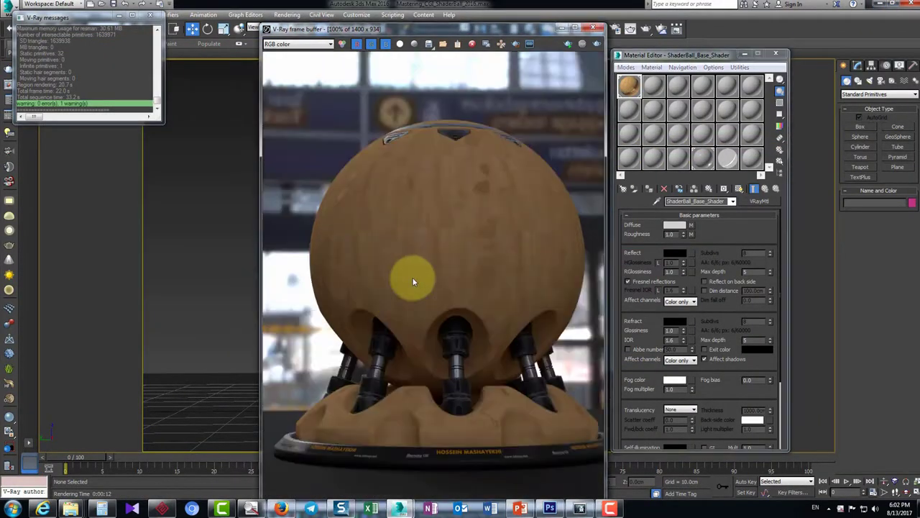
pyautogui.click(676, 254)
pyautogui.moveTo(603, 105); pyautogui.dragTo(617, 285)
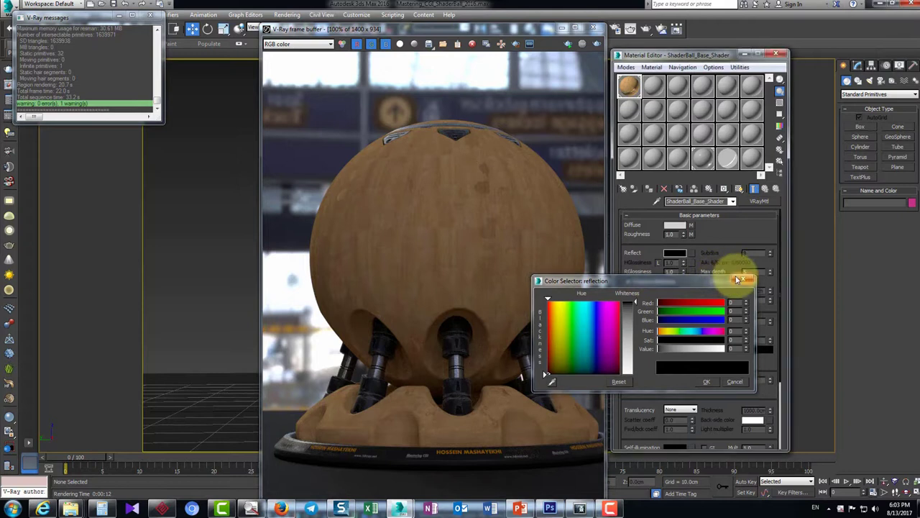
pyautogui.click(745, 279)
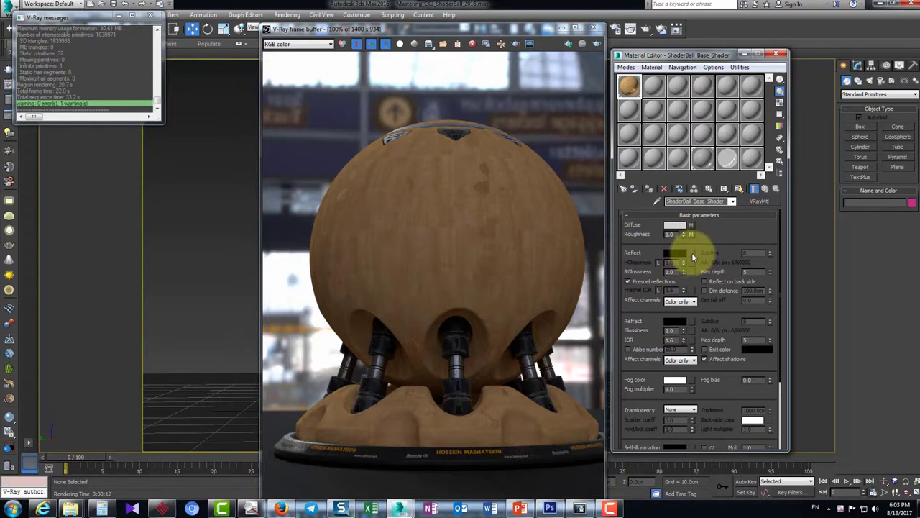
pyautogui.click(667, 255)
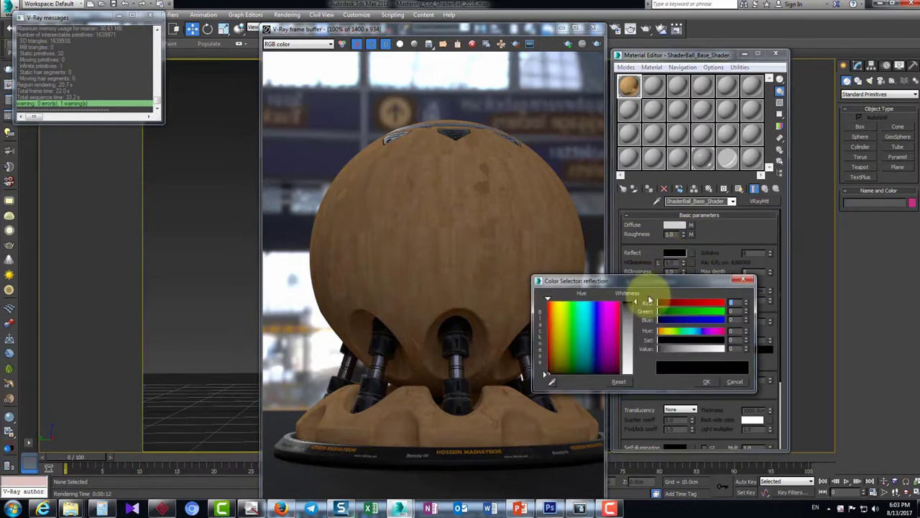
pyautogui.moveTo(637, 333); pyautogui.dragTo(651, 376)
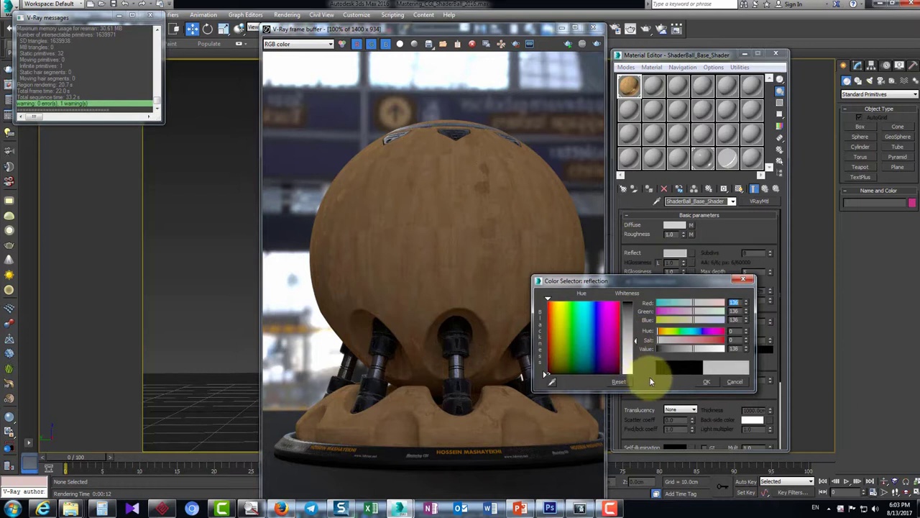
pyautogui.click(706, 382)
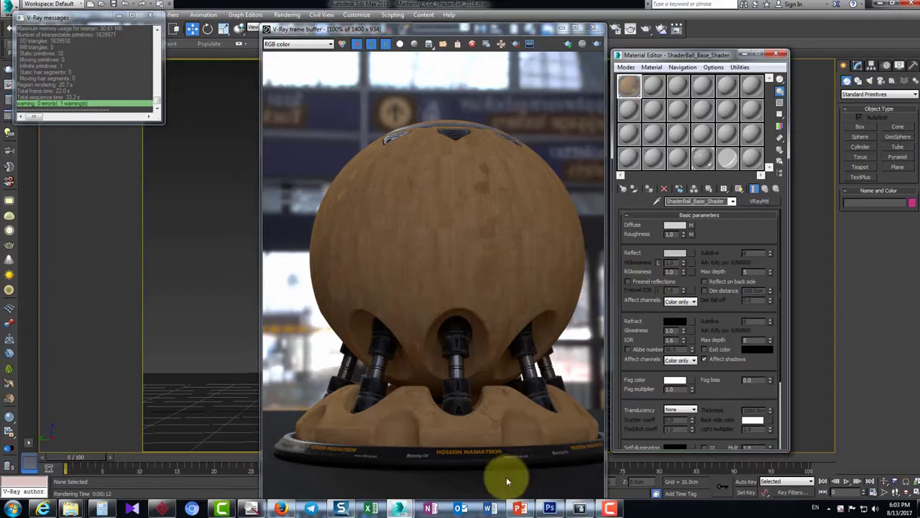
# Switch to the PowerPoint presentation, highlight the Fresnel definition on glossary slide 3, and return to 3ds Max
pyautogui.click(518, 507)
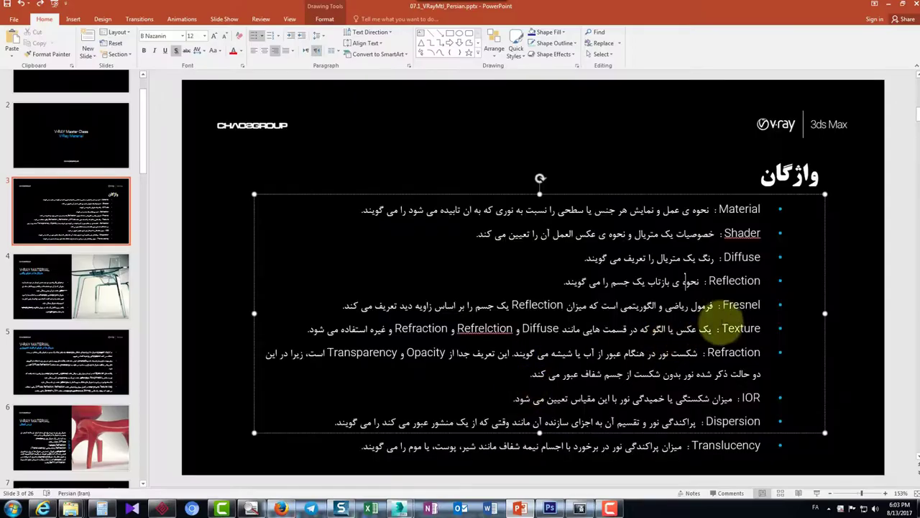
pyautogui.moveTo(658, 305); pyautogui.dragTo(334, 305)
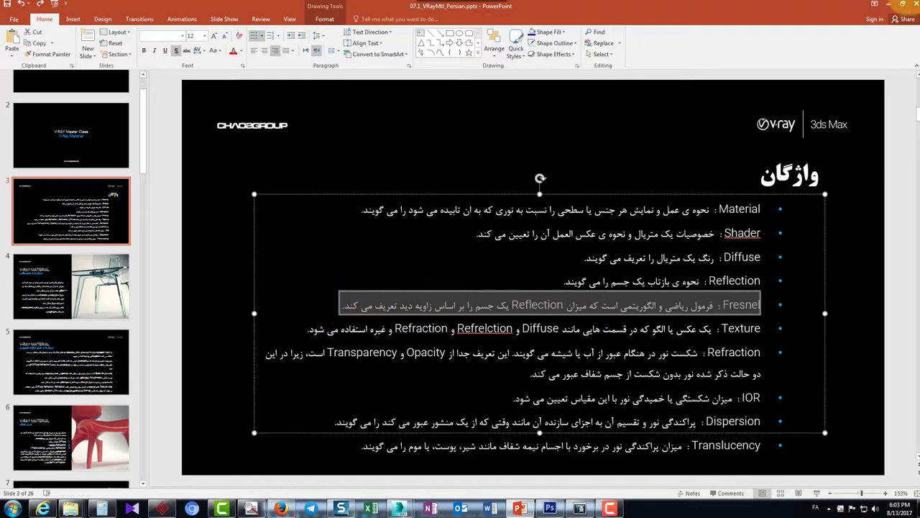
pyautogui.click(890, 9)
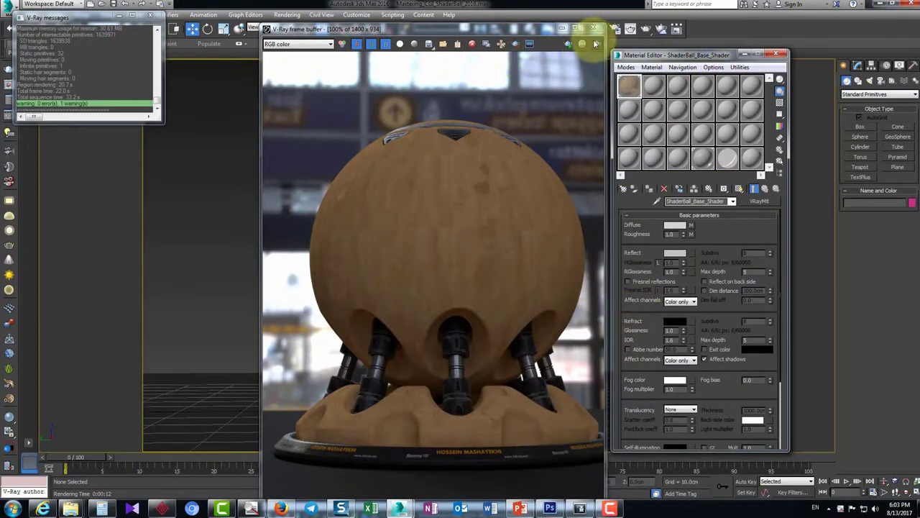
# Keep the grey reflection colour, render the shader ball, and inspect the reflections across its surface
pyautogui.click(677, 254)
pyautogui.click(706, 381)
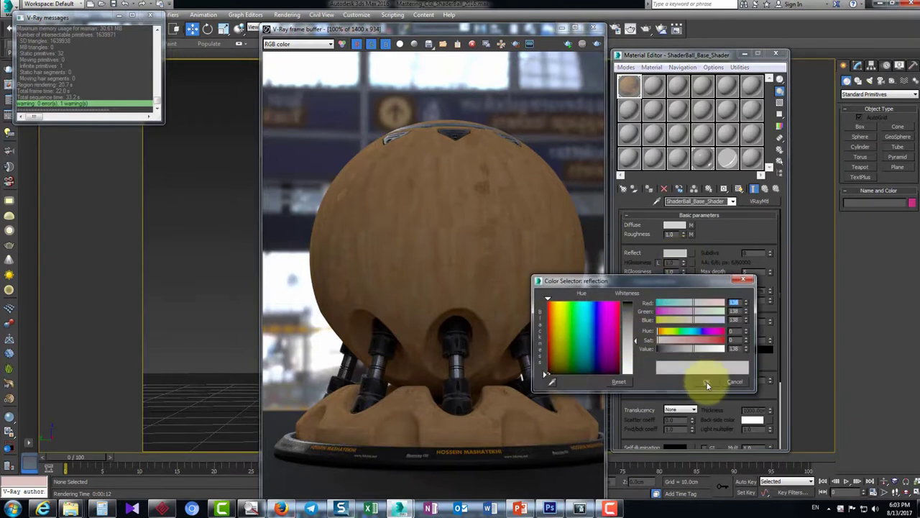
pyautogui.click(596, 46)
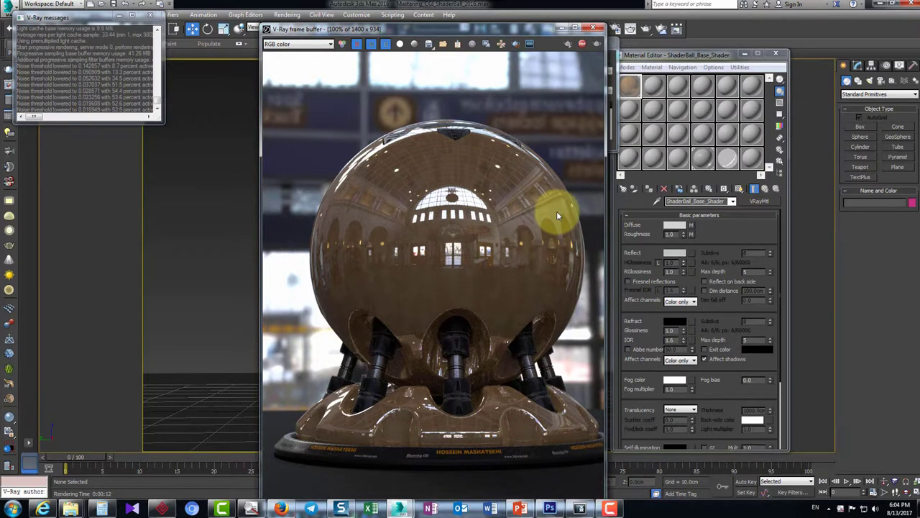
pyautogui.scroll(1, 451, 264)
pyautogui.scroll(-1, 387, 220)
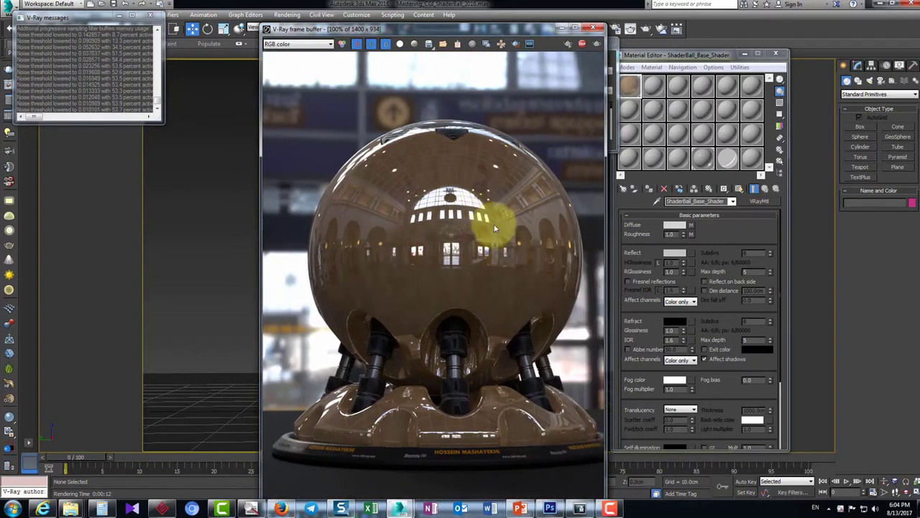
pyautogui.scroll(-1, 513, 308)
pyautogui.scroll(1, 511, 307)
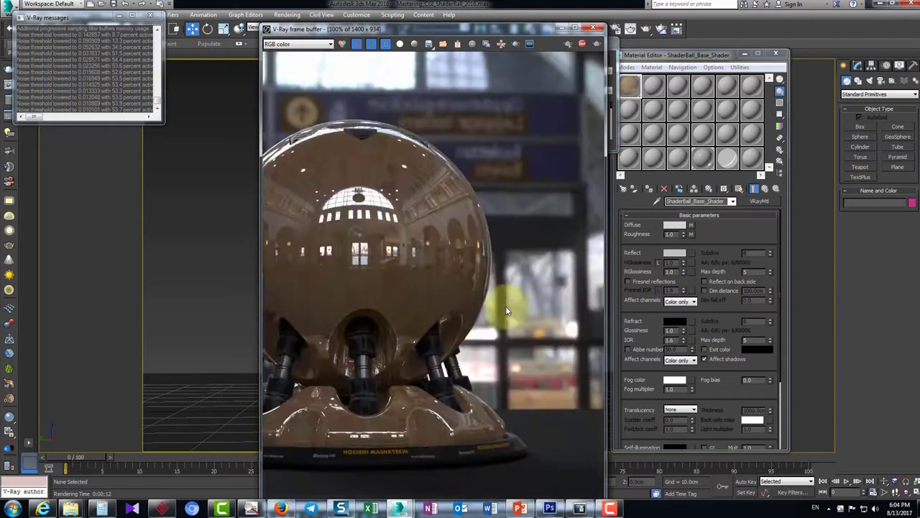
# Move the frame buffer aside, stop the running render, and start an interactive render viewed at 200%
pyautogui.click(674, 252)
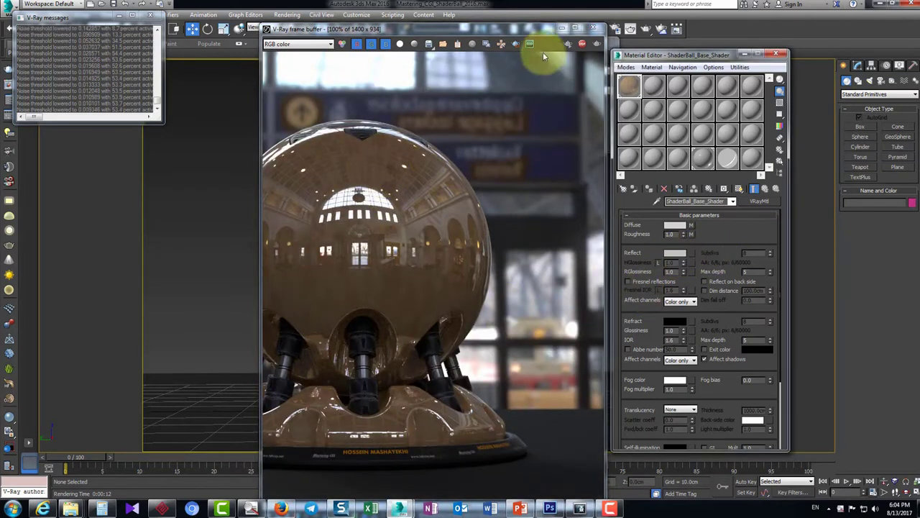
pyautogui.moveTo(535, 31); pyautogui.dragTo(427, 32)
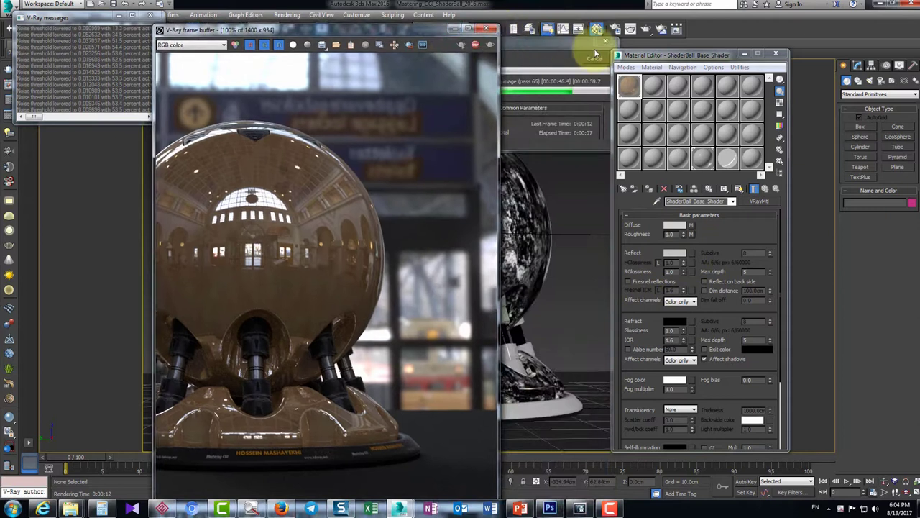
pyautogui.click(600, 60)
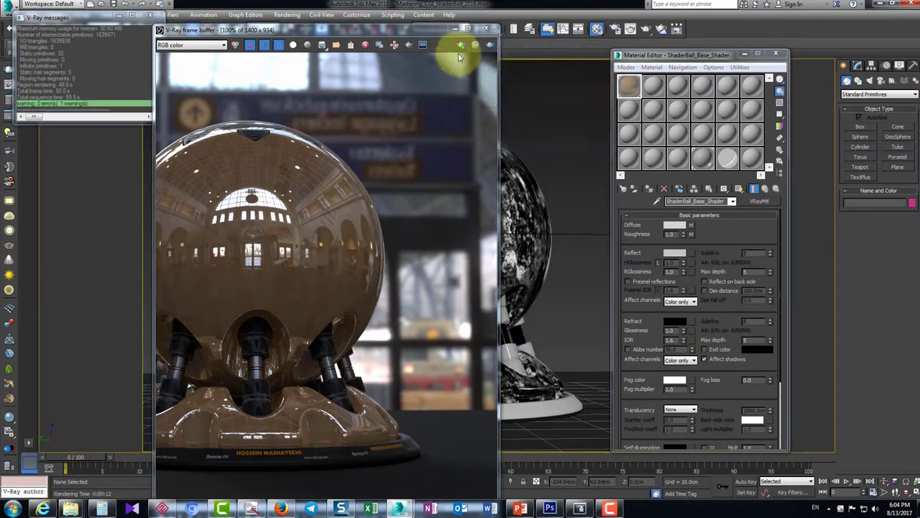
pyautogui.click(462, 46)
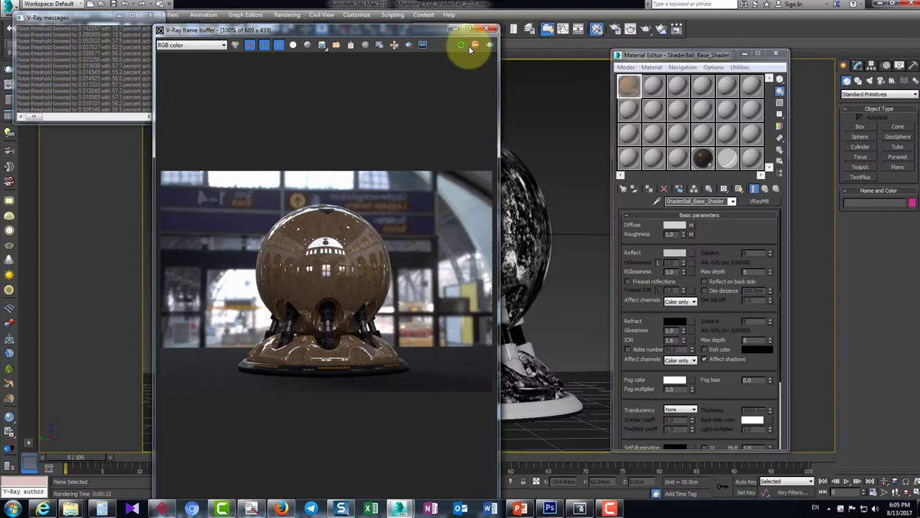
pyautogui.scroll(1, 291, 285)
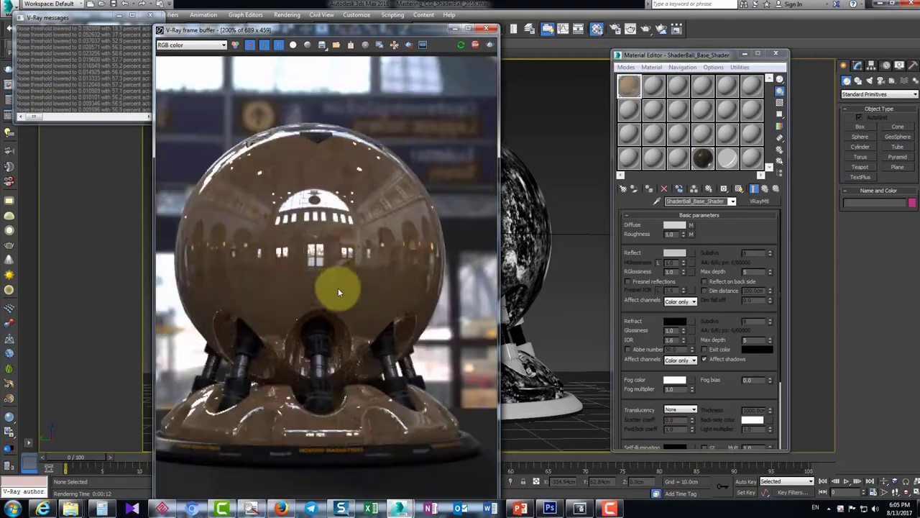
# Set the reflection colour to pure white, value 255, to make the ball fully reflective
pyautogui.click(680, 252)
pyautogui.moveTo(631, 359); pyautogui.dragTo(641, 376)
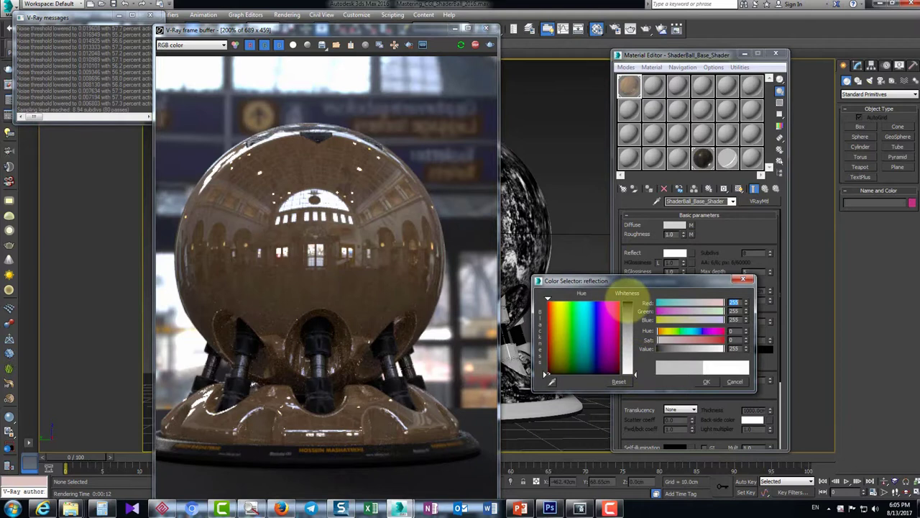
pyautogui.hotkey('shift', 'q')
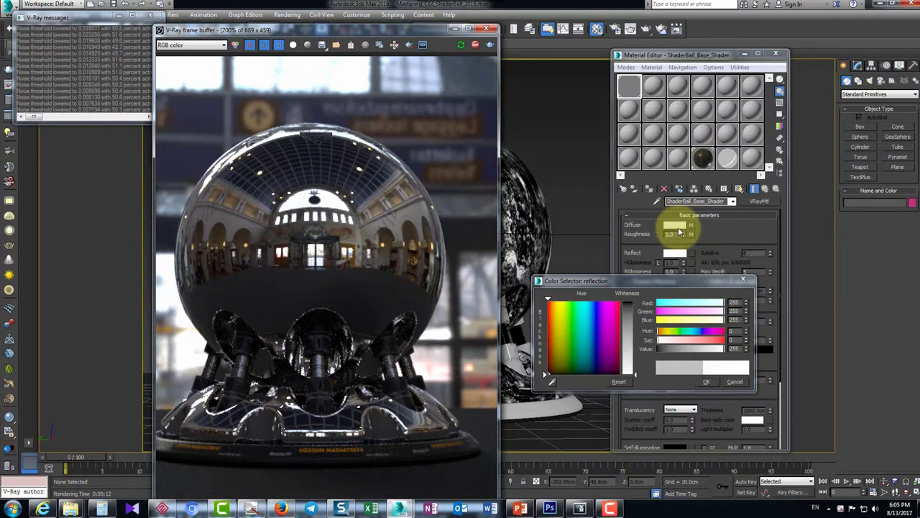
# Set the diffuse colour to a saturated orange of RGB 255, 32, 2
pyautogui.click(679, 227)
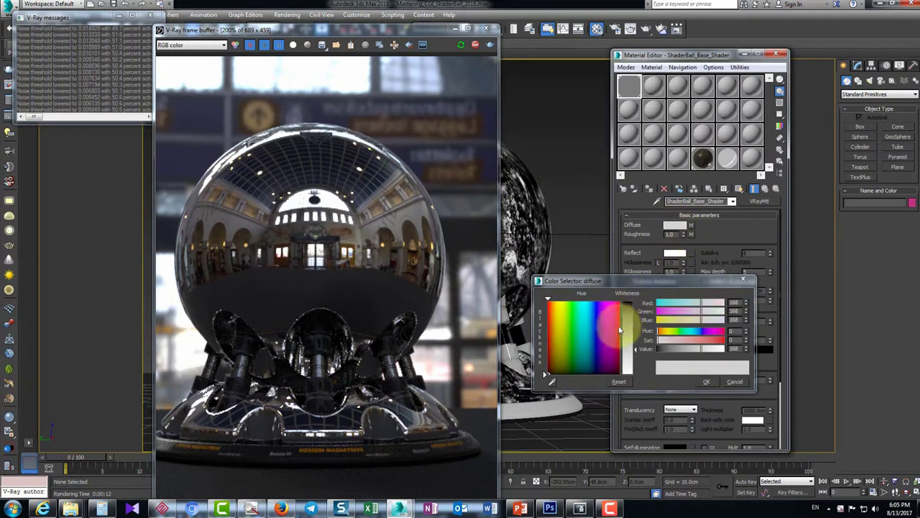
pyautogui.moveTo(635, 348); pyautogui.dragTo(637, 303)
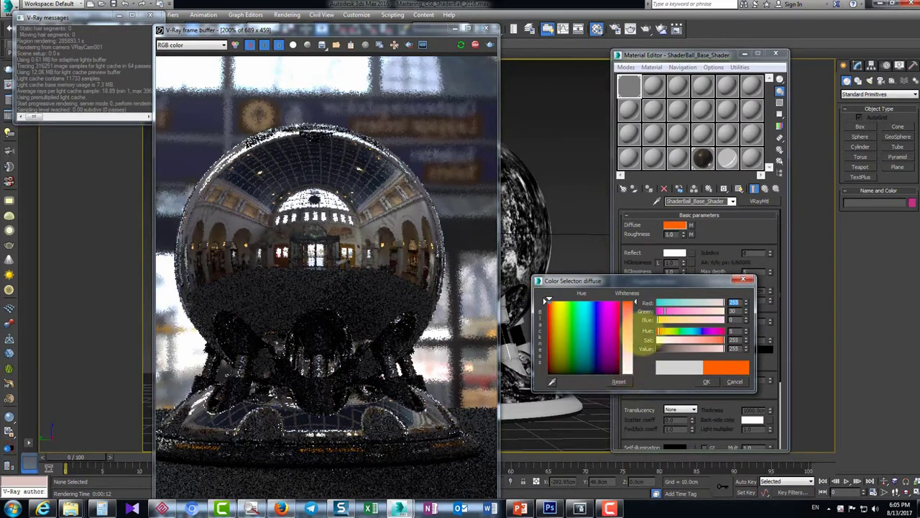
pyautogui.click(624, 332)
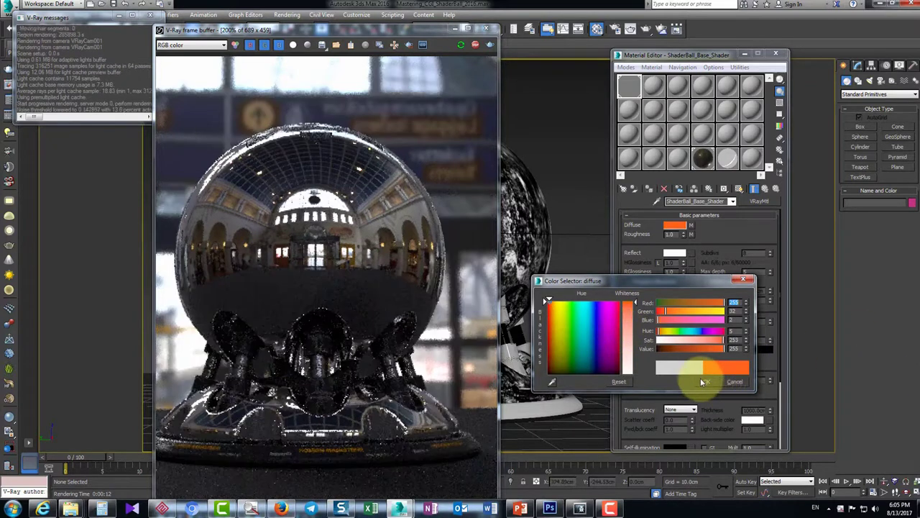
pyautogui.click(704, 381)
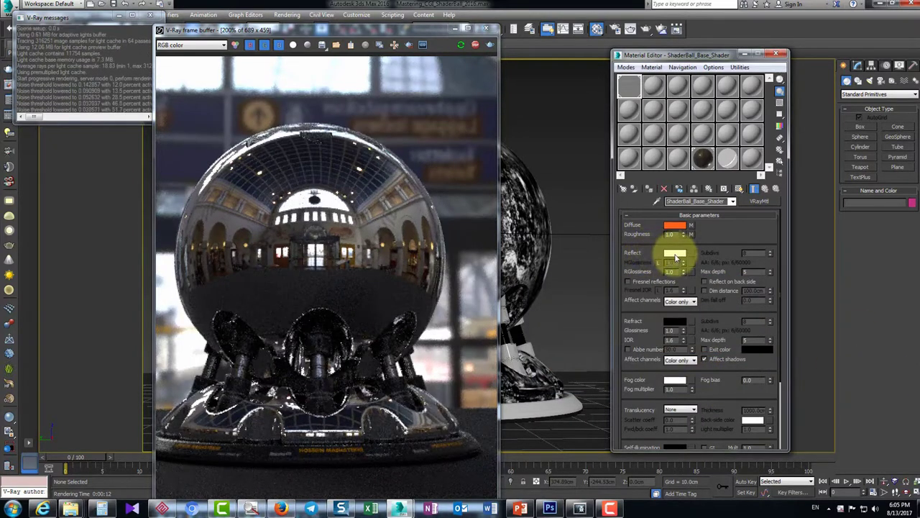
# Try reflection brightness values of 171 and 64 in the interactive render, and restore the colour to white at 255
pyautogui.click(676, 252)
pyautogui.moveTo(695, 287); pyautogui.dragTo(760, 303)
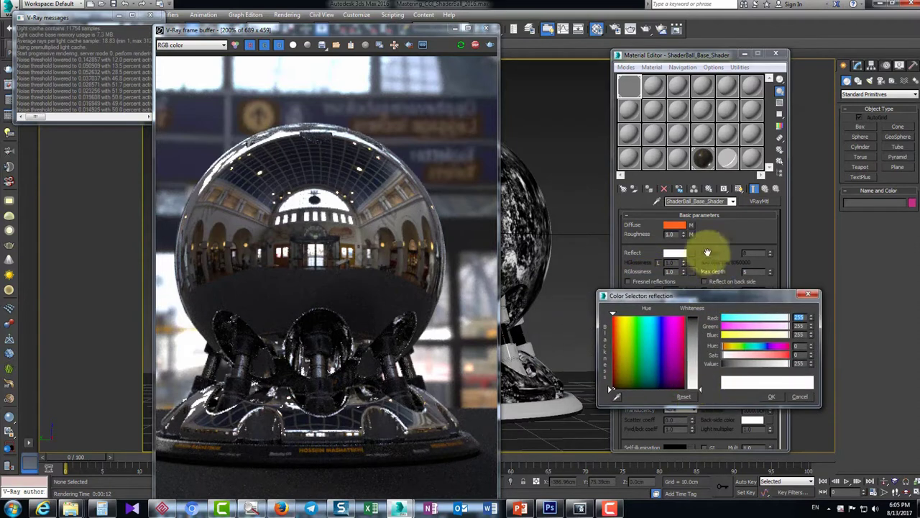
pyautogui.moveTo(702, 391)
pyautogui.mouseDown()
pyautogui.moveTo(701, 335)
pyautogui.moveTo(695, 390)
pyautogui.mouseUp()
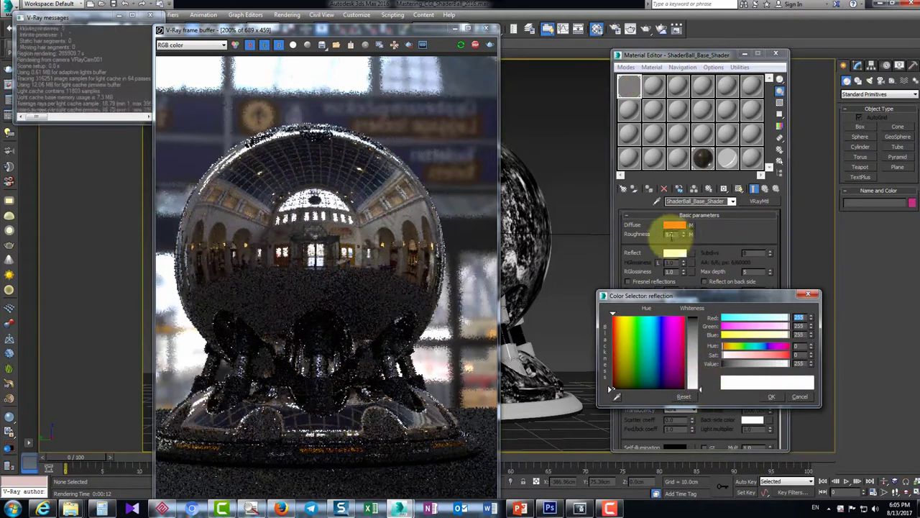
pyautogui.moveTo(698, 391); pyautogui.dragTo(679, 366)
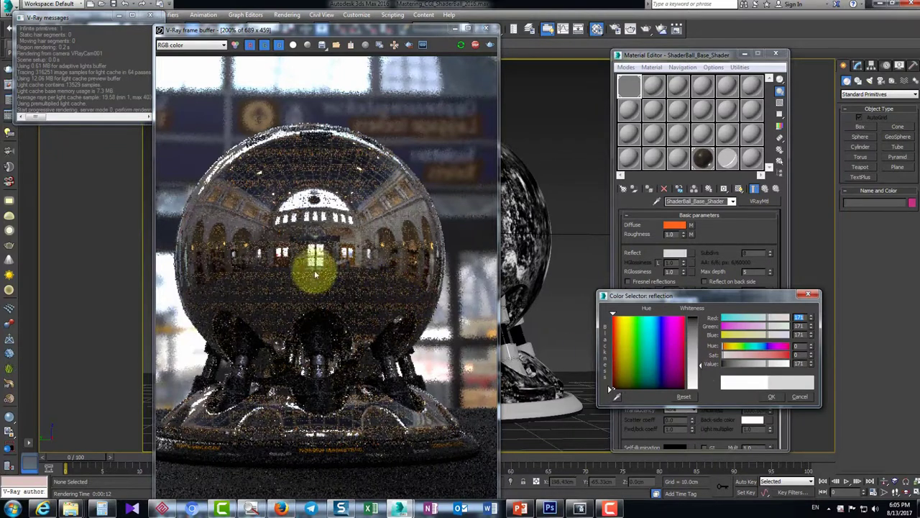
pyautogui.moveTo(701, 365); pyautogui.dragTo(698, 328)
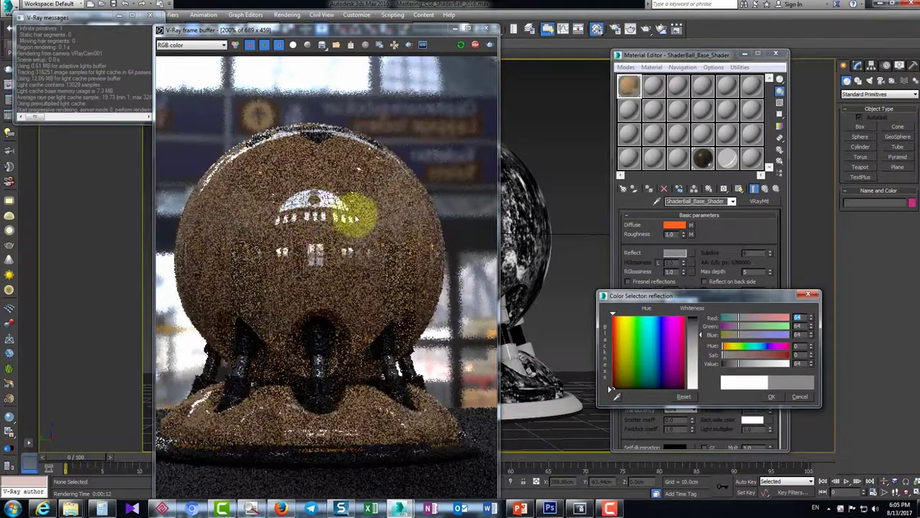
pyautogui.moveTo(696, 329); pyautogui.dragTo(698, 389)
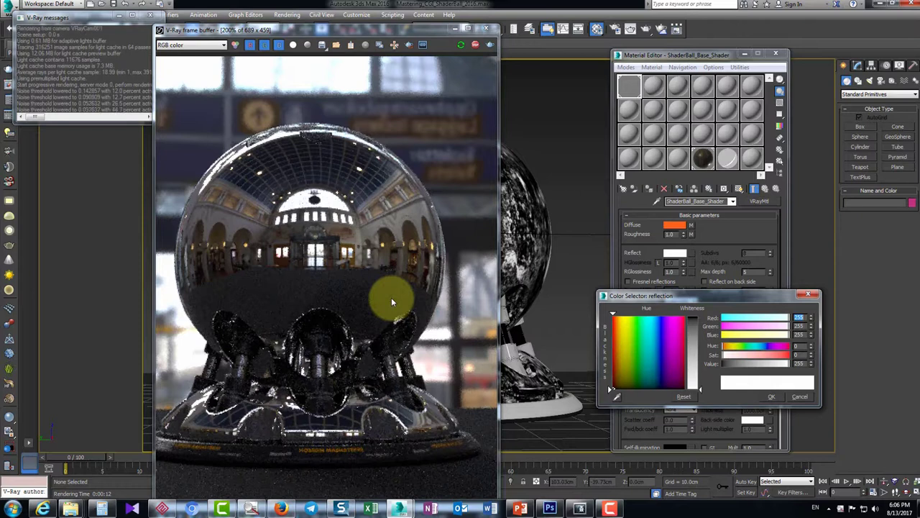
# Try a black reflection colour and a cyan one of RGB 0, 250, 253, and cancel the colour change
pyautogui.moveTo(644, 295); pyautogui.dragTo(501, 113)
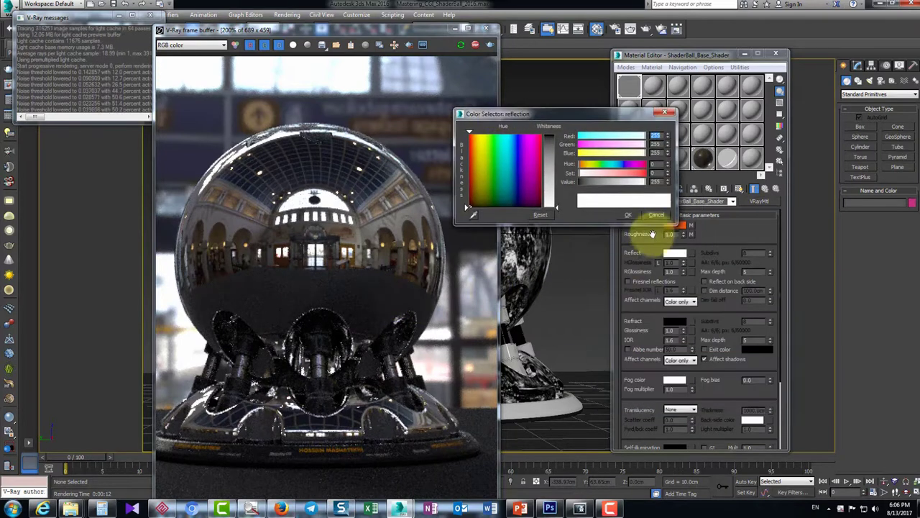
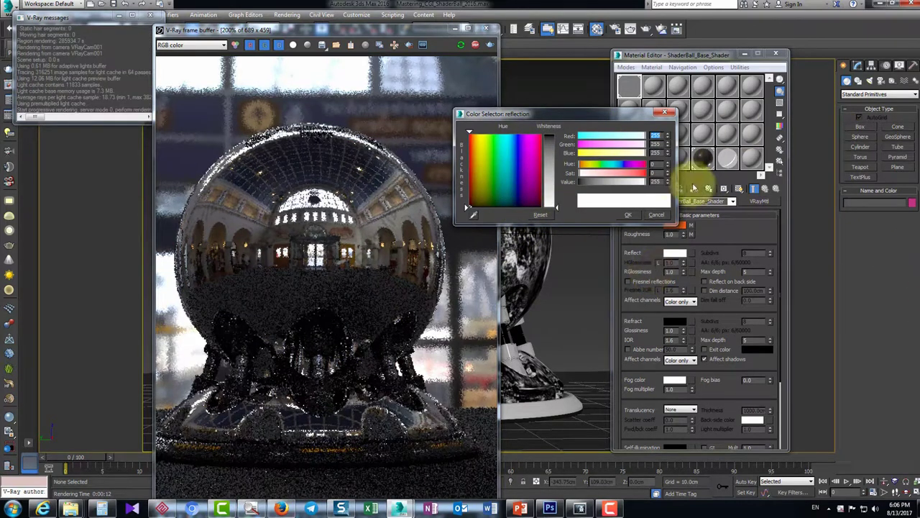
pyautogui.moveTo(661, 181); pyautogui.dragTo(607, 180)
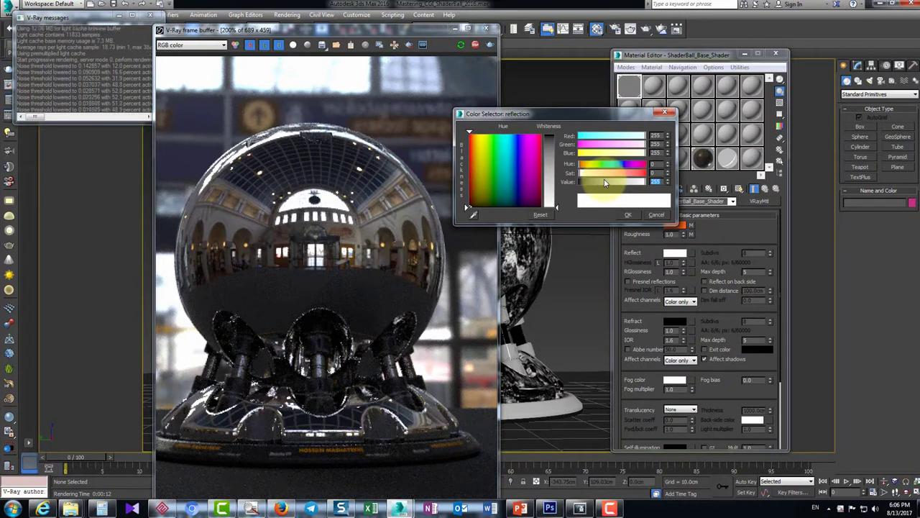
pyautogui.rightClick(668, 183)
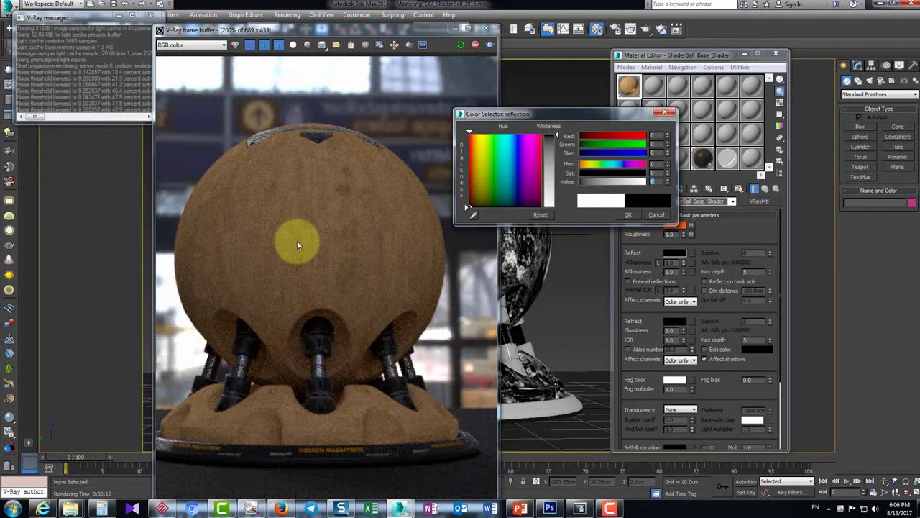
pyautogui.moveTo(478, 142); pyautogui.dragTo(505, 134)
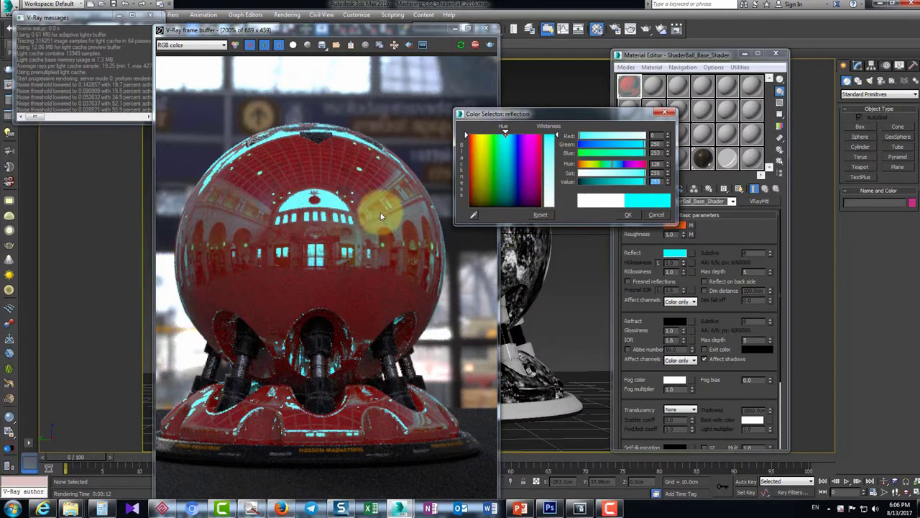
pyautogui.click(656, 214)
# Clear the map from the diffuse slot and set the diffuse colour to near-white with RGB 255, 255, 253
pyautogui.rightClick(695, 226)
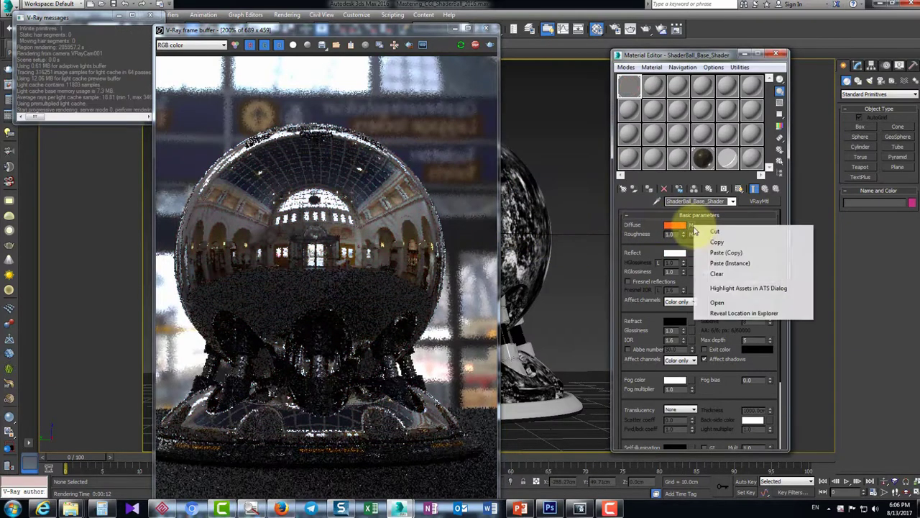
pyautogui.click(714, 269)
pyautogui.click(677, 227)
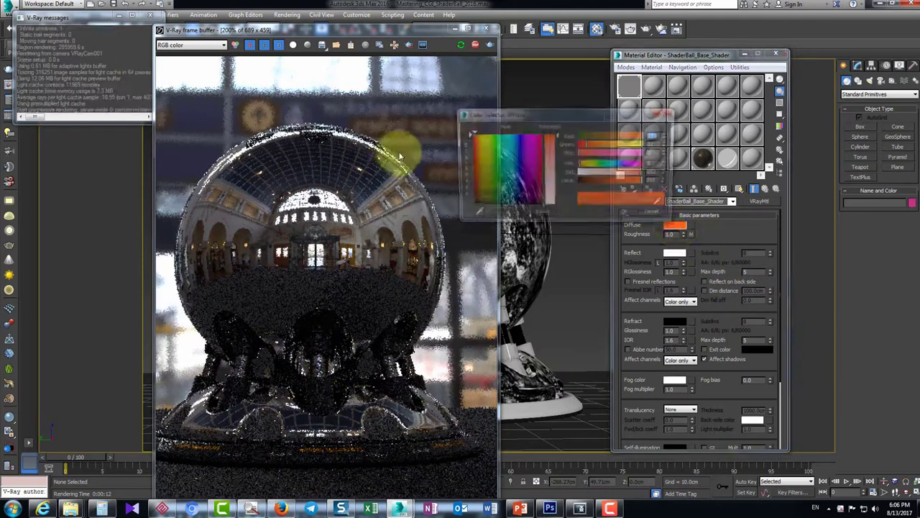
pyautogui.click(540, 205)
pyautogui.moveTo(555, 169); pyautogui.dragTo(557, 204)
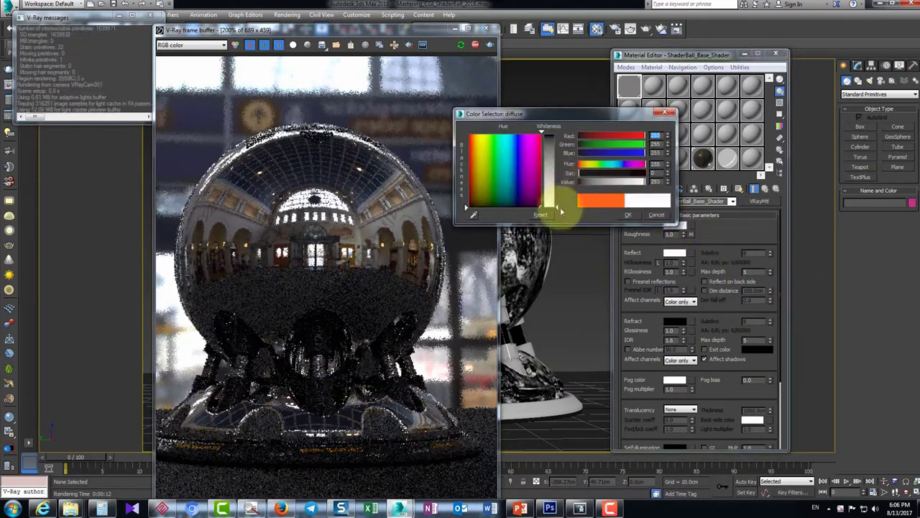
pyautogui.click(628, 214)
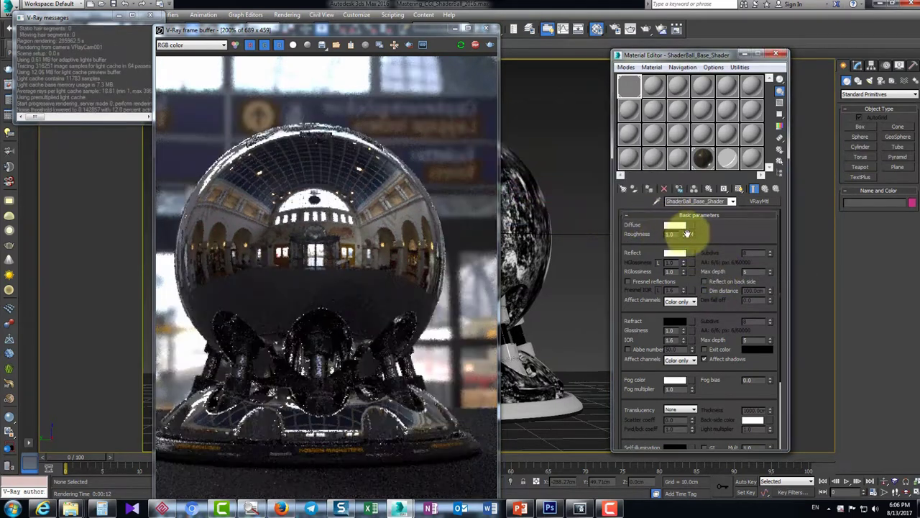
# Clear the roughness map and reset the material's roughness to 0.0
pyautogui.rightClick(688, 234)
pyautogui.click(704, 229)
pyautogui.rightClick(691, 233)
pyautogui.click(713, 282)
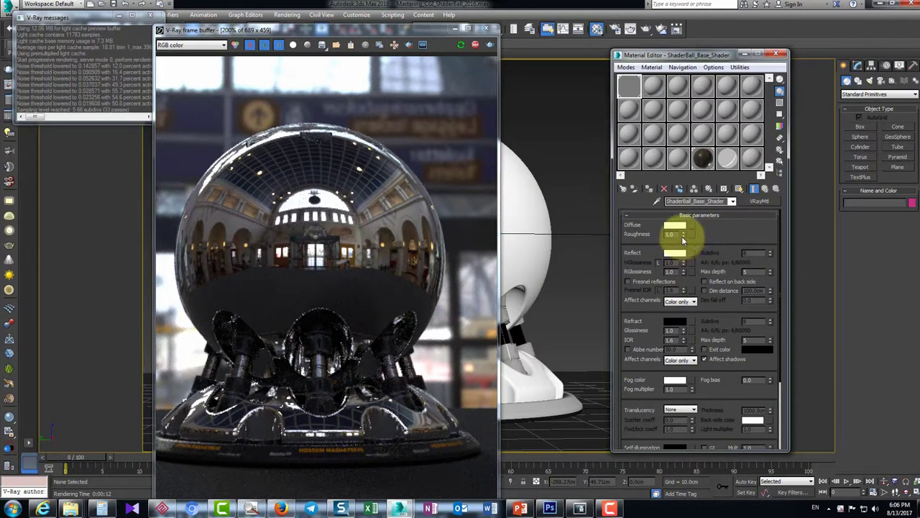
pyautogui.rightClick(682, 235)
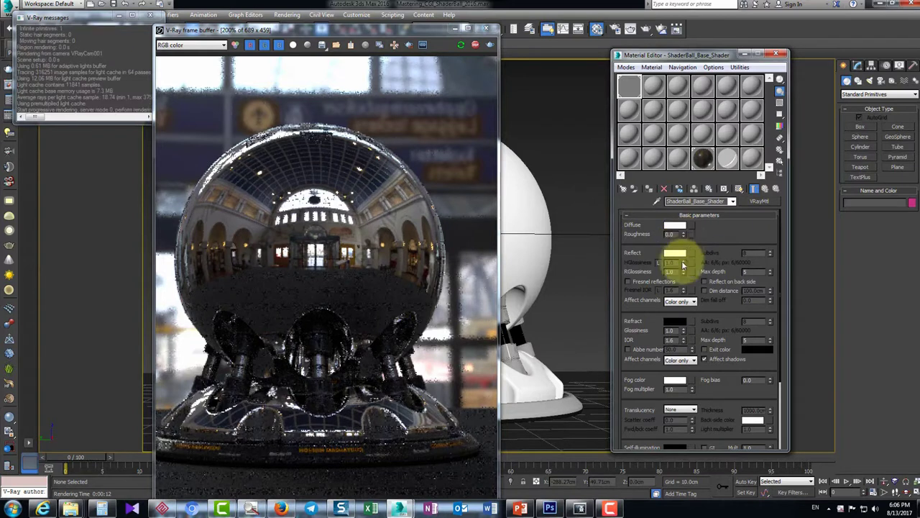
# Try a magenta reflection colour of RGB 250, 7, 219 and a yellow one of 243, 224, 7, and inspect the rendered ball
pyautogui.click(665, 252)
pyautogui.moveTo(530, 144); pyautogui.dragTo(550, 126)
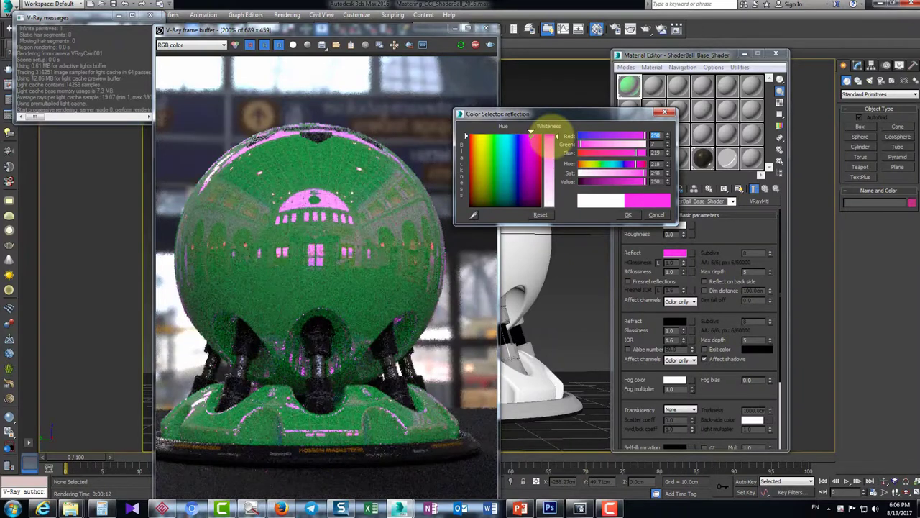
pyautogui.click(480, 146)
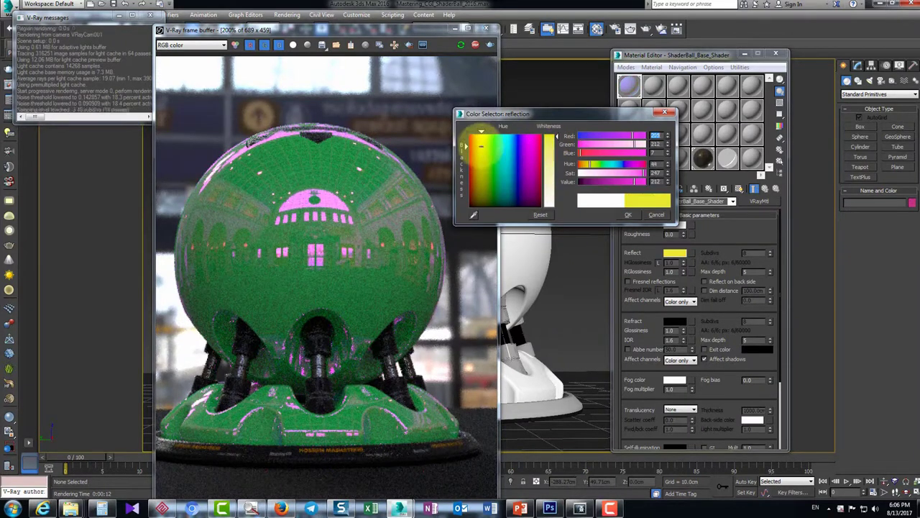
pyautogui.moveTo(481, 146); pyautogui.dragTo(481, 137)
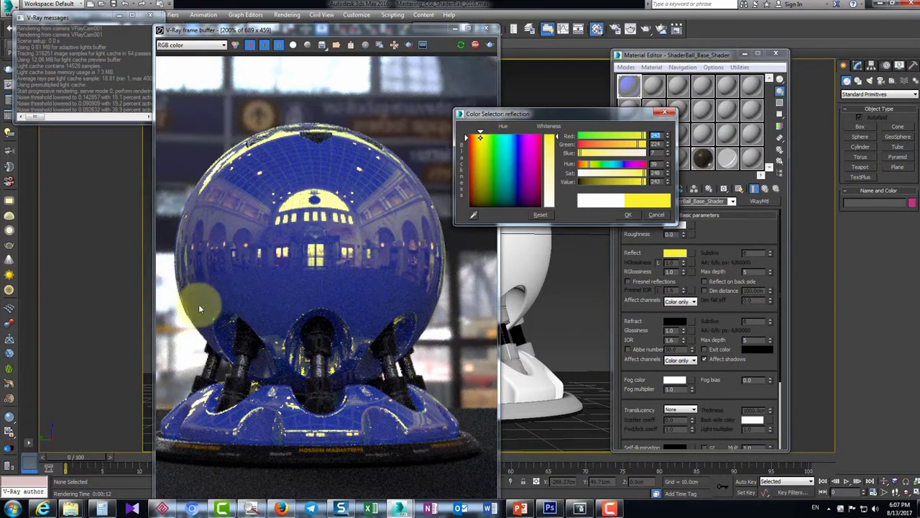
pyautogui.click(261, 301)
pyautogui.scroll(-1, 274, 320)
pyautogui.scroll(1, 386, 319)
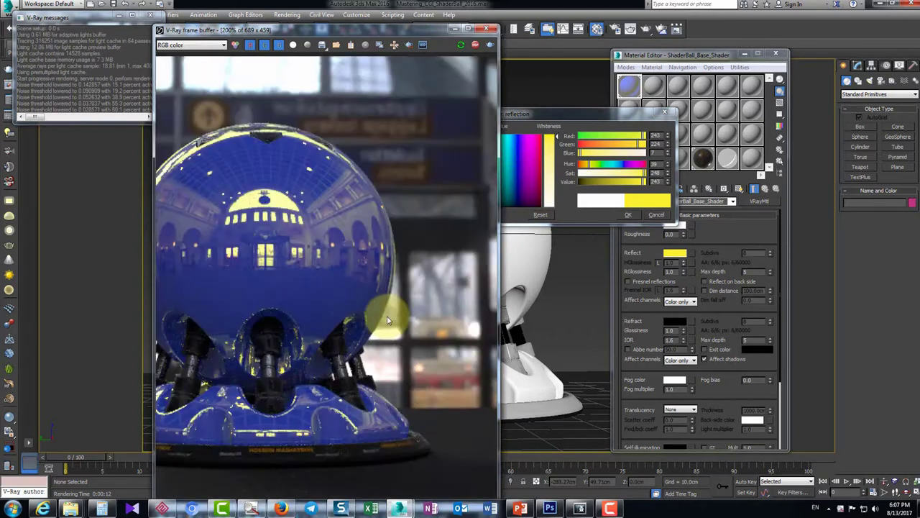
pyautogui.scroll(-1, 387, 319)
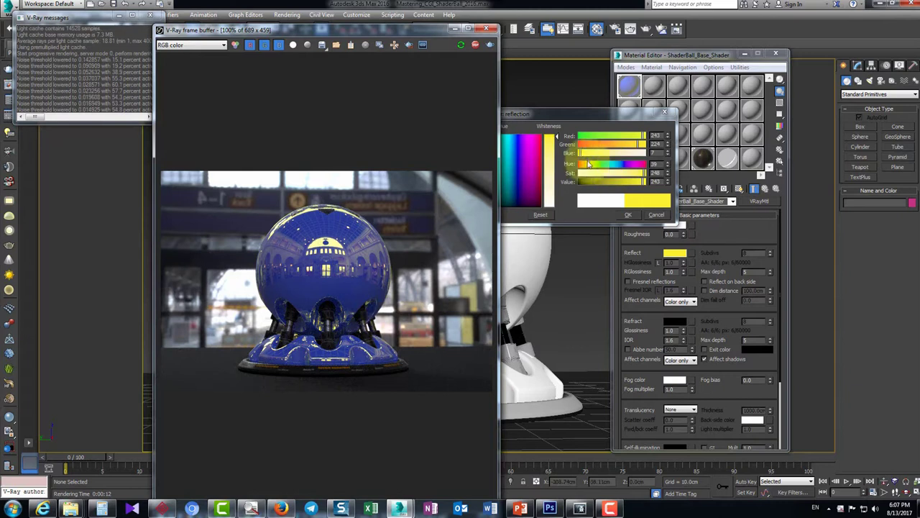
# Try pale red 255, 163, 163 and dark teal 0, 38, 64 as reflection colours, and accept an orange of RGB 240, 68, 0
pyautogui.moveTo(558, 115); pyautogui.dragTo(700, 102)
pyautogui.click(611, 121)
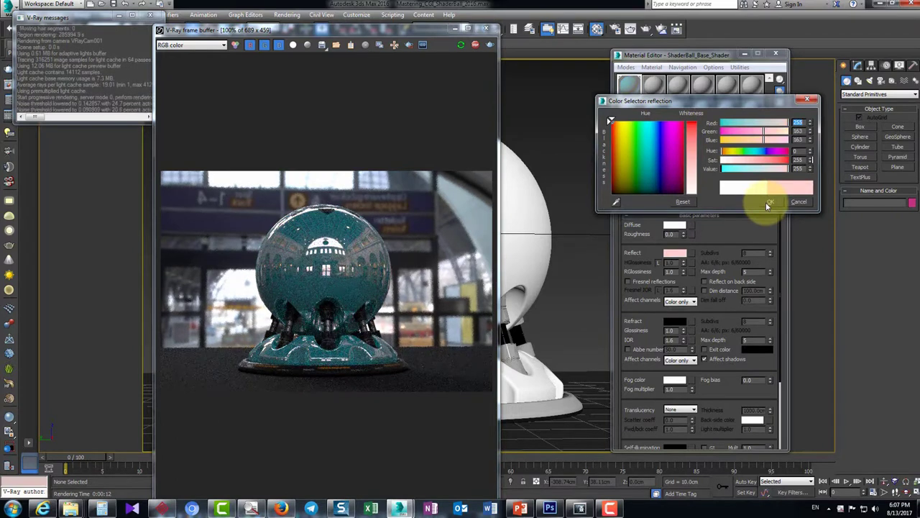
pyautogui.click(653, 176)
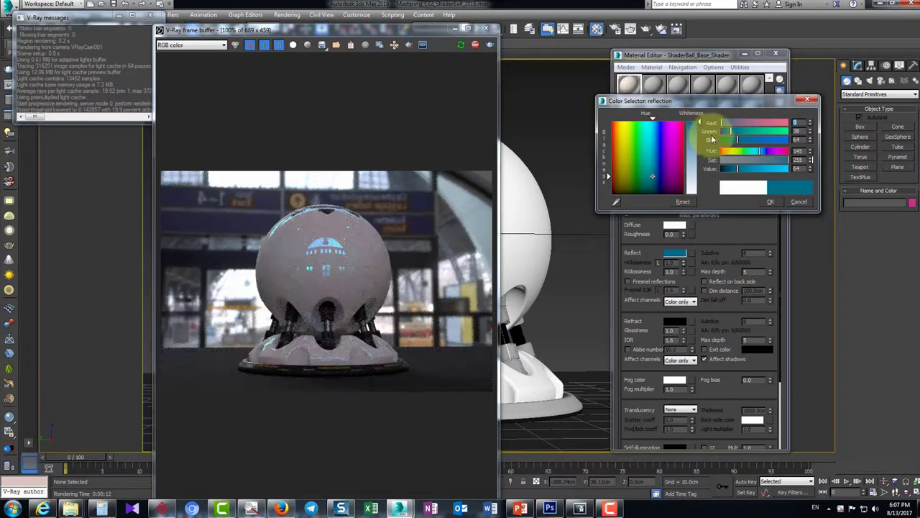
pyautogui.moveTo(637, 151); pyautogui.dragTo(619, 127)
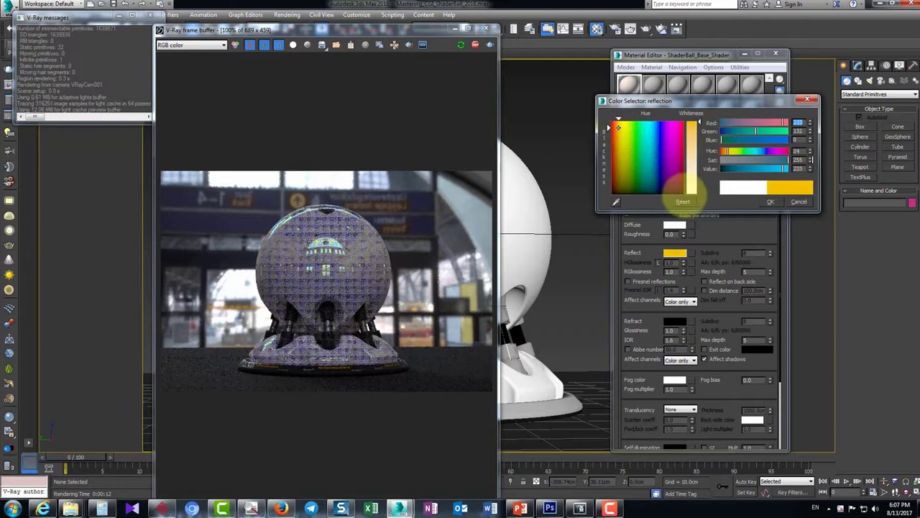
pyautogui.click(612, 123)
pyautogui.click(608, 121)
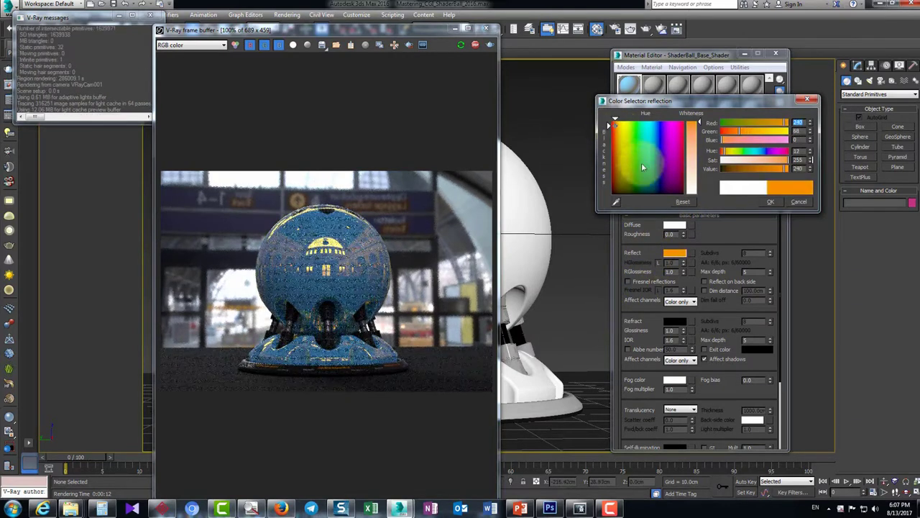
pyautogui.click(770, 201)
# Set the diffuse colour to a fully saturated green of RGB 0, 242, 28
pyautogui.click(674, 226)
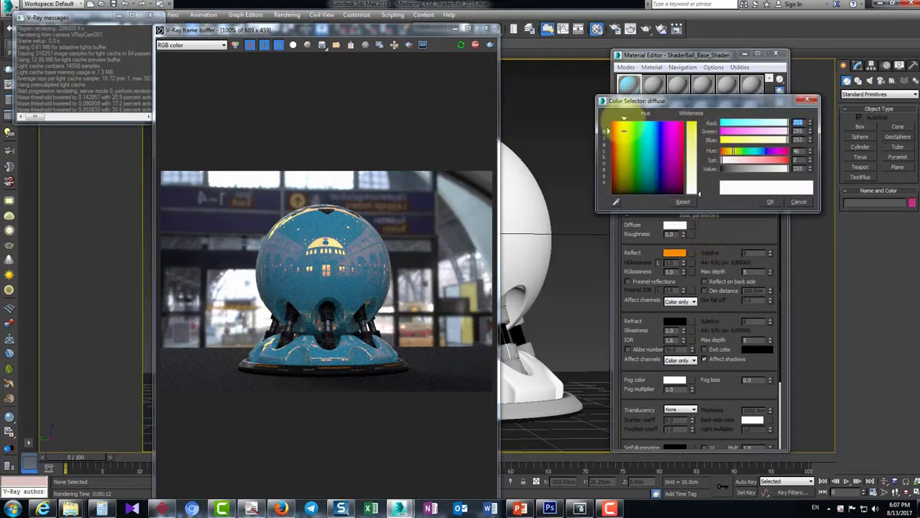
pyautogui.click(641, 128)
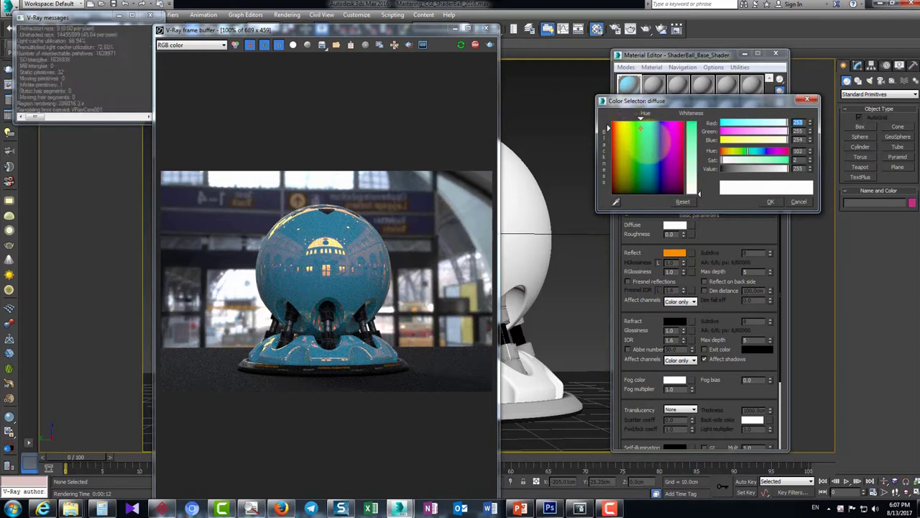
pyautogui.click(637, 125)
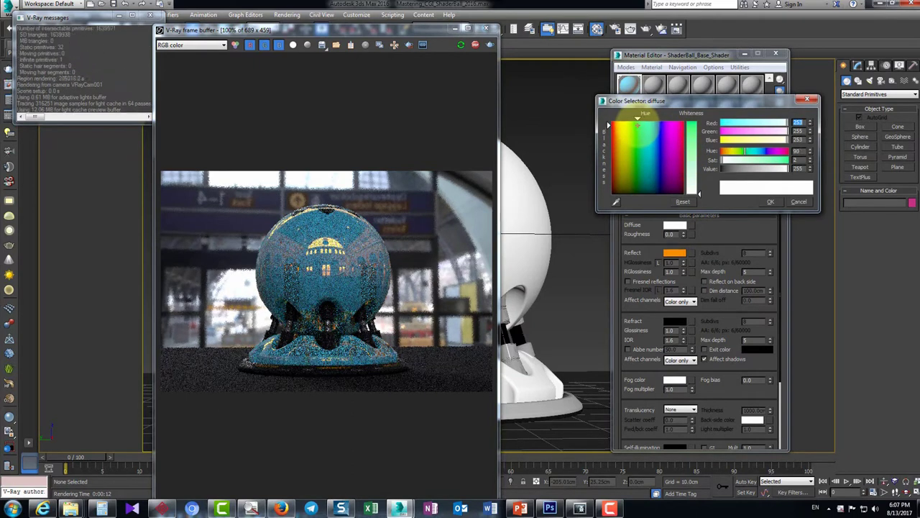
pyautogui.moveTo(692, 131); pyautogui.dragTo(696, 119)
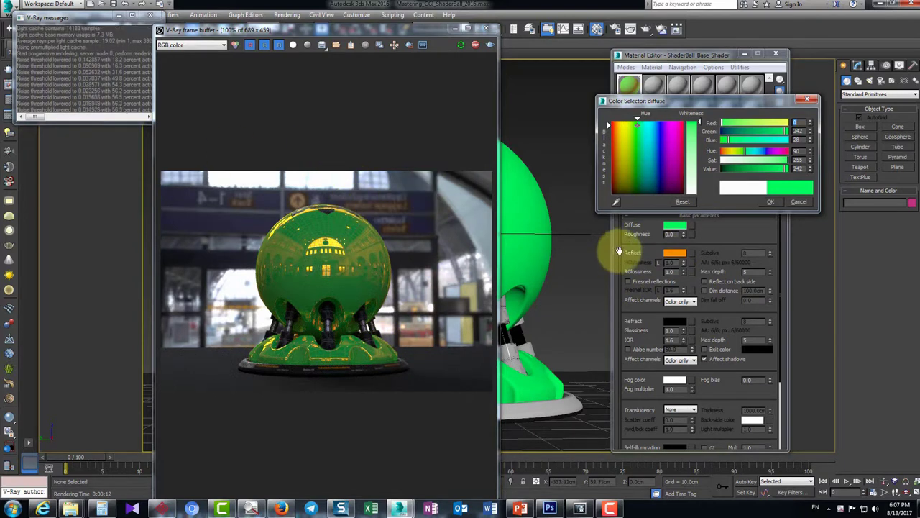
# Try a pale peach reflection colour of RGB 247, 153, 116, and change it to a red of 255, 25, 25
pyautogui.click(673, 254)
pyautogui.click(694, 154)
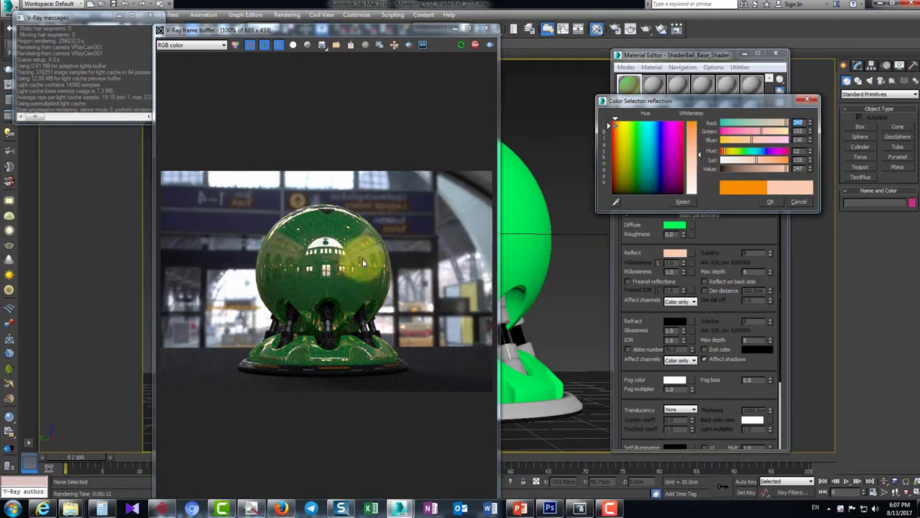
pyautogui.moveTo(694, 154); pyautogui.dragTo(699, 130)
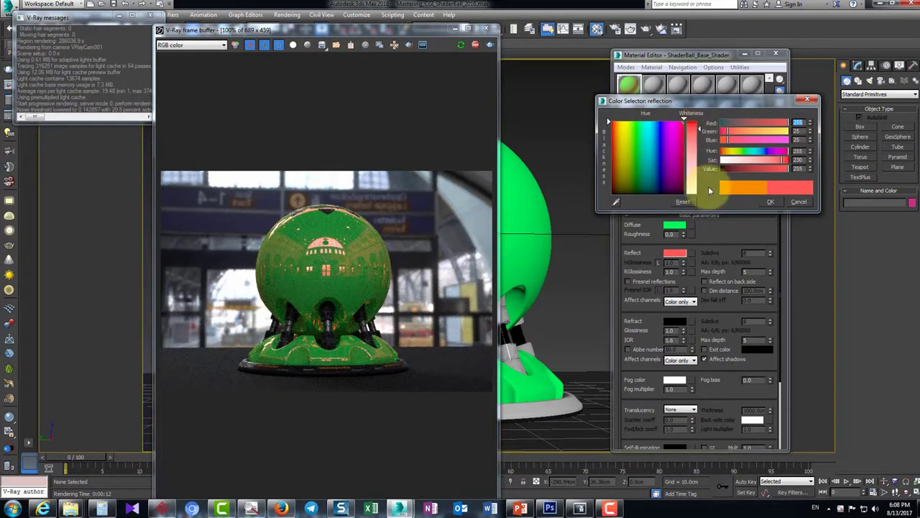
# Set the diffuse colour to a very dark brown with a value of 7 and inspect the rendered ball up close
pyautogui.click(672, 228)
pyautogui.moveTo(624, 185); pyautogui.dragTo(609, 192)
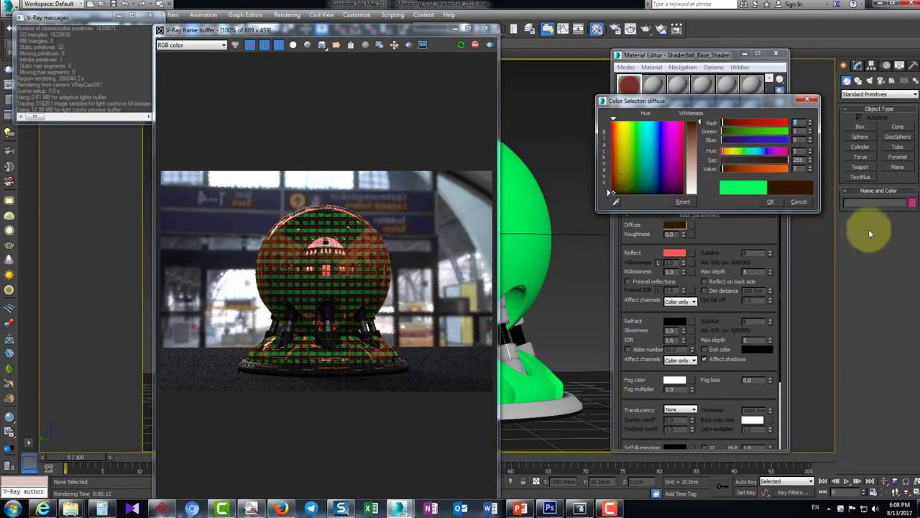
pyautogui.click(772, 203)
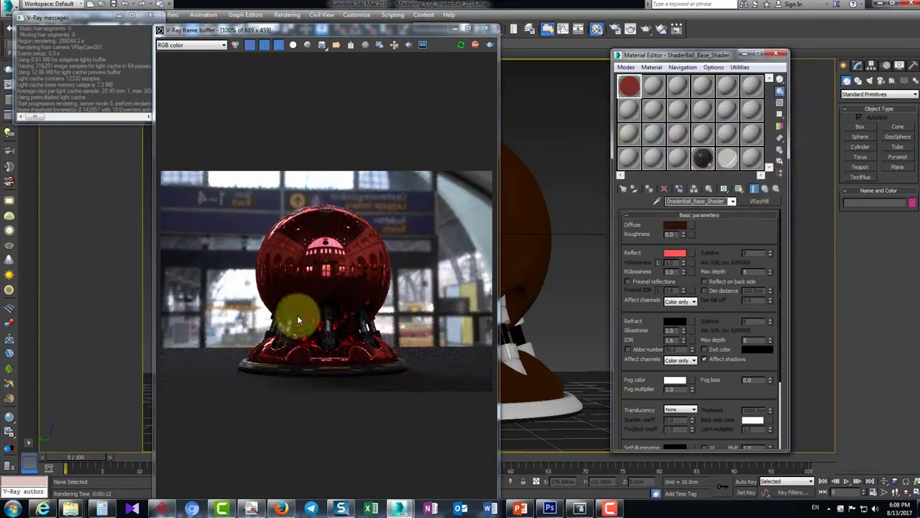
pyautogui.scroll(1, 313, 306)
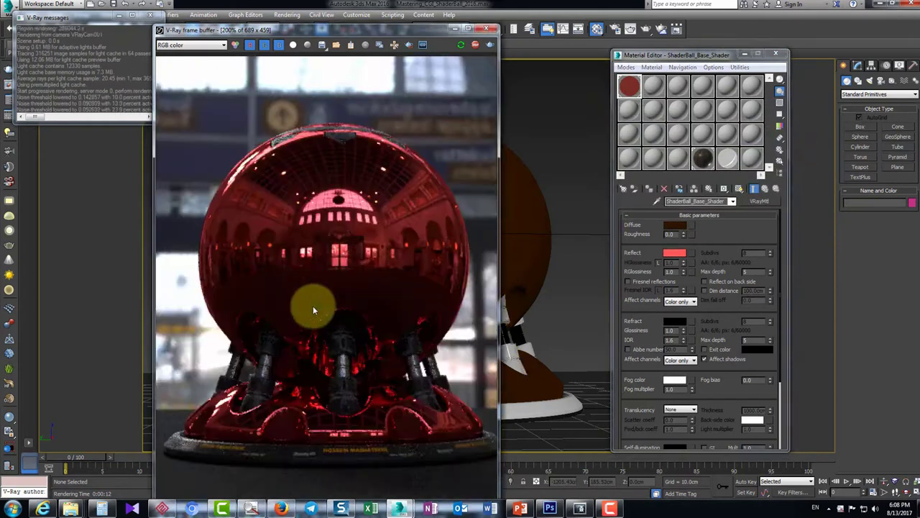
# Shift the reflection colour to orange and darken it to RGB 64, 29, 0
pyautogui.click(674, 252)
pyautogui.moveTo(619, 132); pyautogui.dragTo(614, 134)
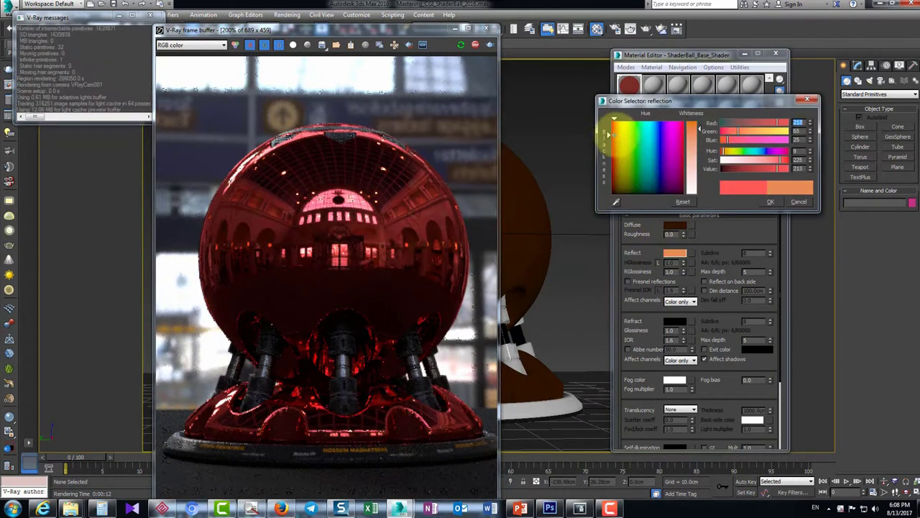
pyautogui.moveTo(738, 131); pyautogui.dragTo(696, 119)
pyautogui.click(737, 165)
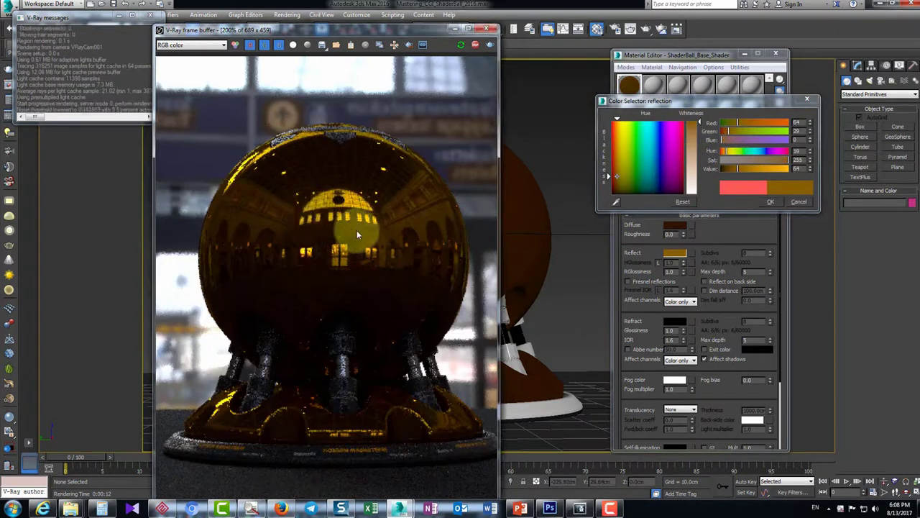
# Brighten the reflection colour to a value of 170 and adjust it to a gold of RGB 240, 126, 4
pyautogui.scroll(-1, 356, 230)
pyautogui.click(766, 167)
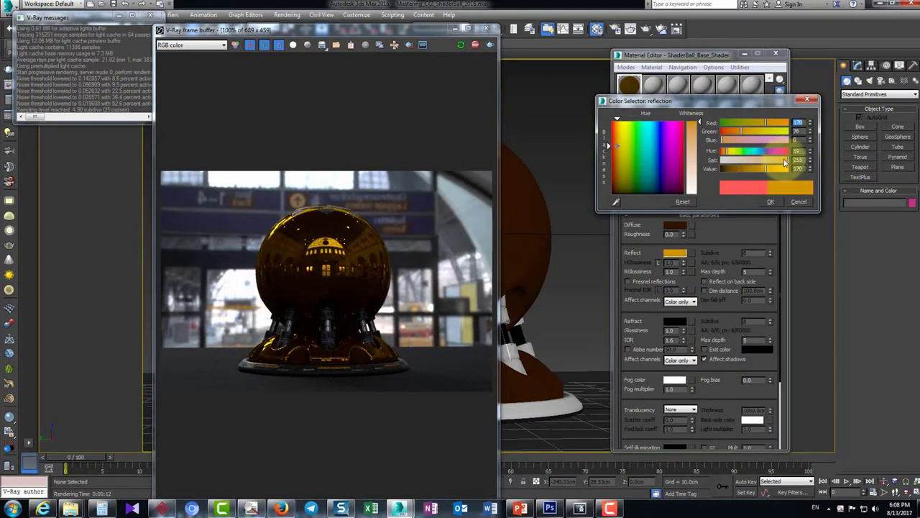
pyautogui.click(787, 160)
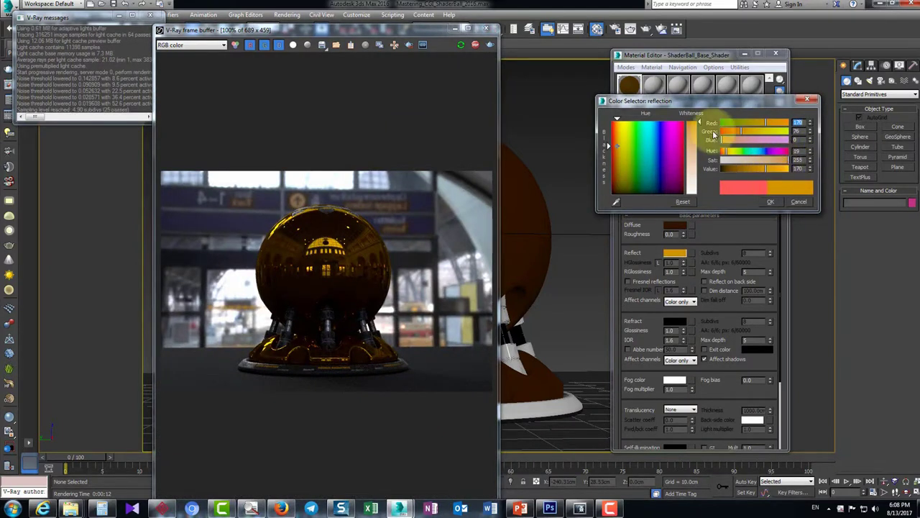
pyautogui.click(620, 142)
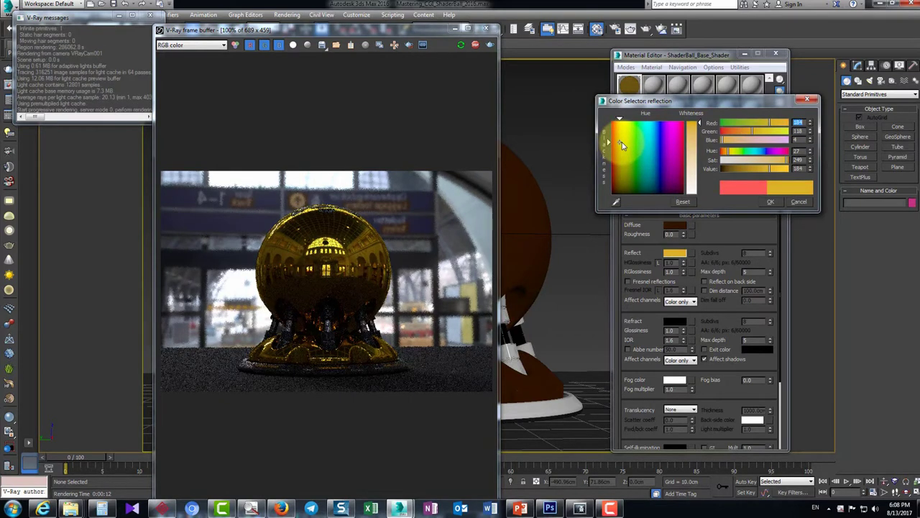
pyautogui.moveTo(626, 143); pyautogui.dragTo(620, 130)
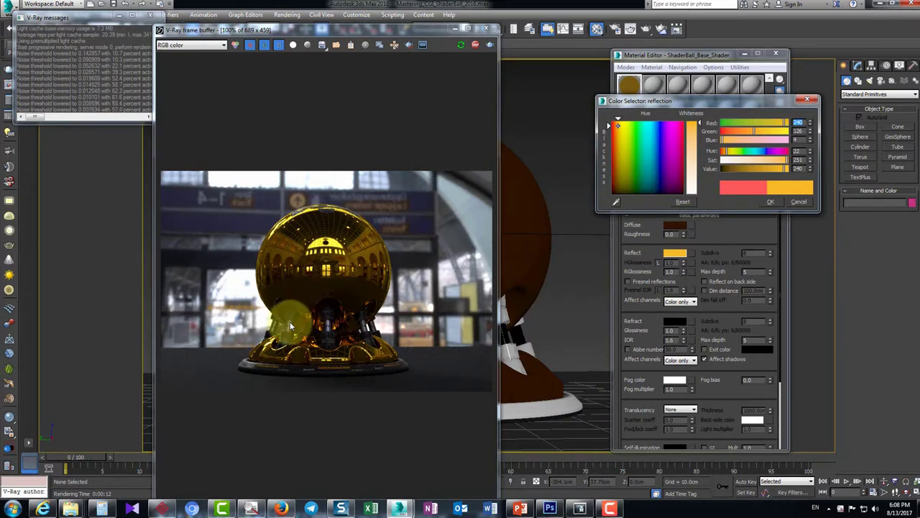
# Try a reflection value of 27 and a dark green reflection of RGB 0, 27, 4, and cancel the colour change
pyautogui.click(728, 168)
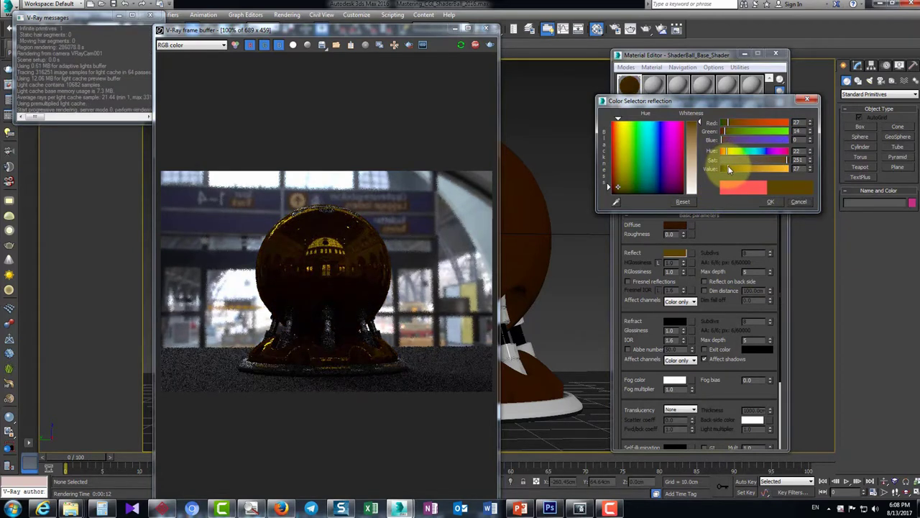
pyautogui.click(745, 151)
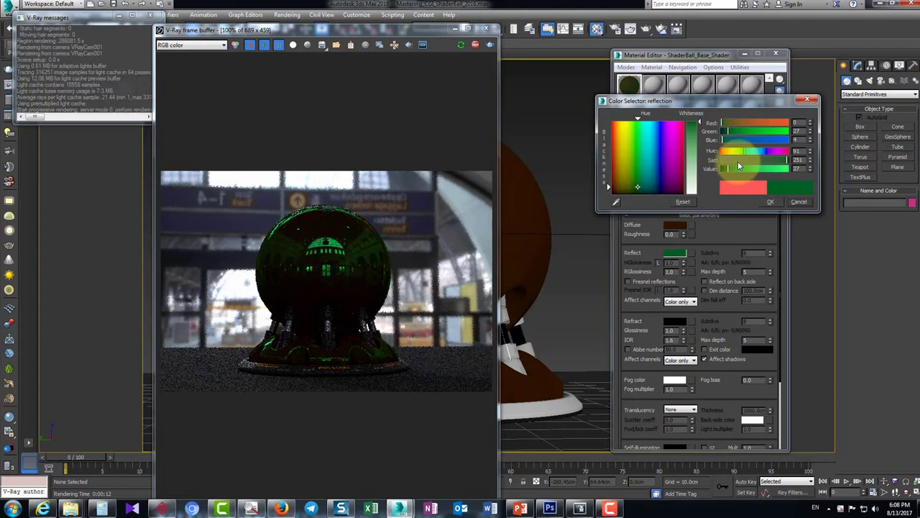
pyautogui.click(799, 202)
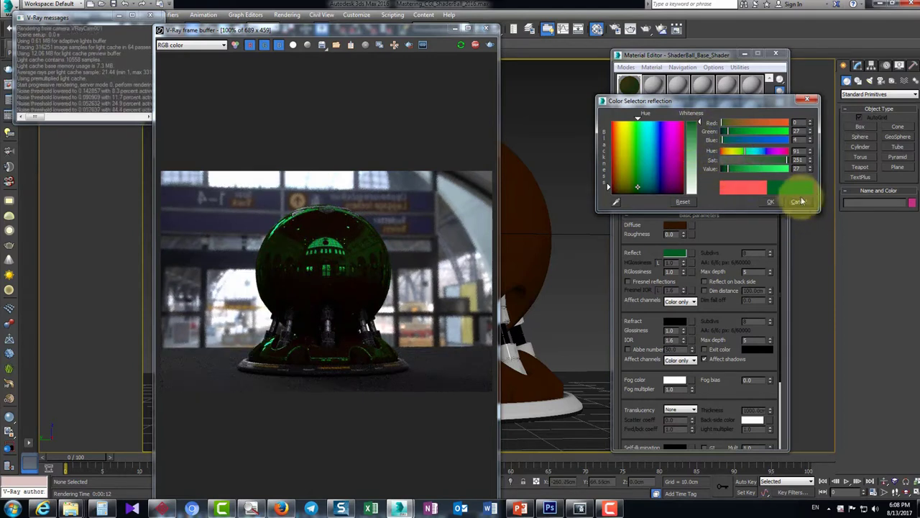
# Set the reflection colour to black to remove the ball's reflections, and accept it
pyautogui.click(675, 253)
pyautogui.moveTo(680, 174); pyautogui.dragTo(690, 192)
pyautogui.moveTo(699, 148); pyautogui.dragTo(701, 121)
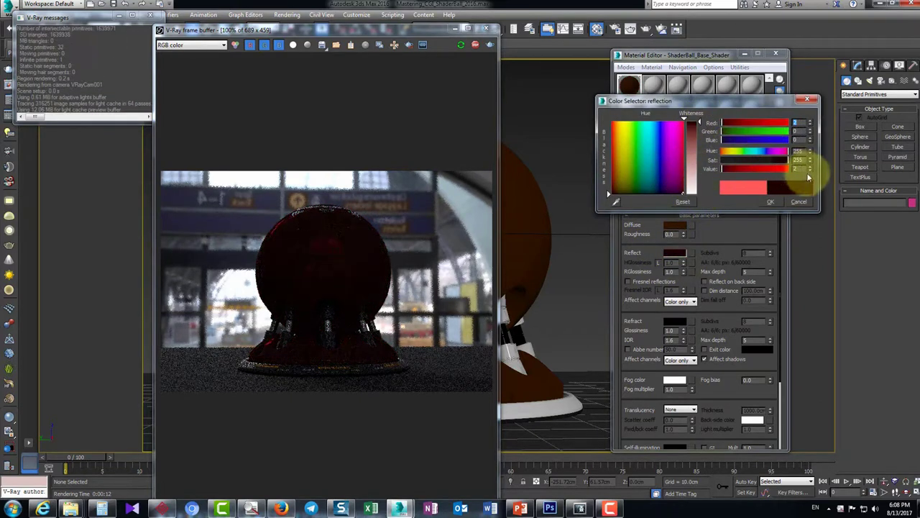
pyautogui.click(768, 202)
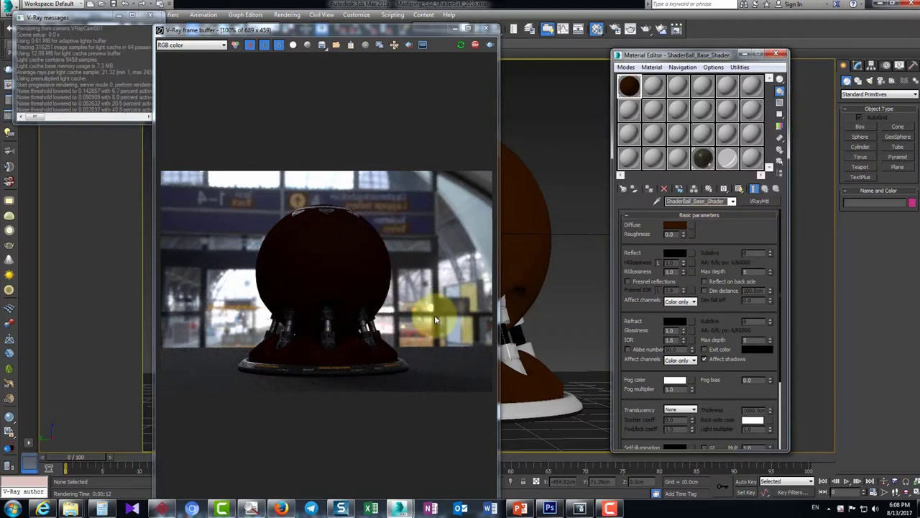
# Set the base shader's diffuse colour to a near-white of RGB 242, 242, 242 and accept it
pyautogui.click(676, 225)
pyautogui.click(698, 192)
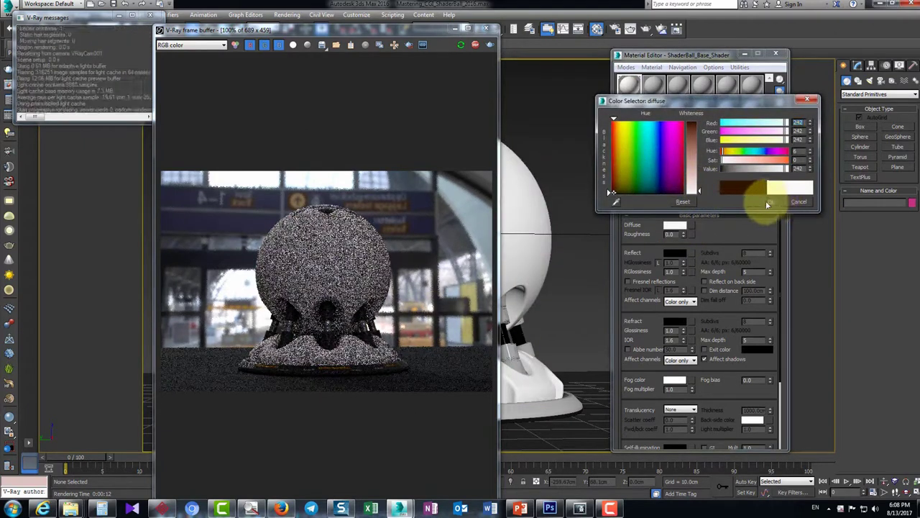
pyautogui.click(768, 201)
pyautogui.scroll(2, 318, 278)
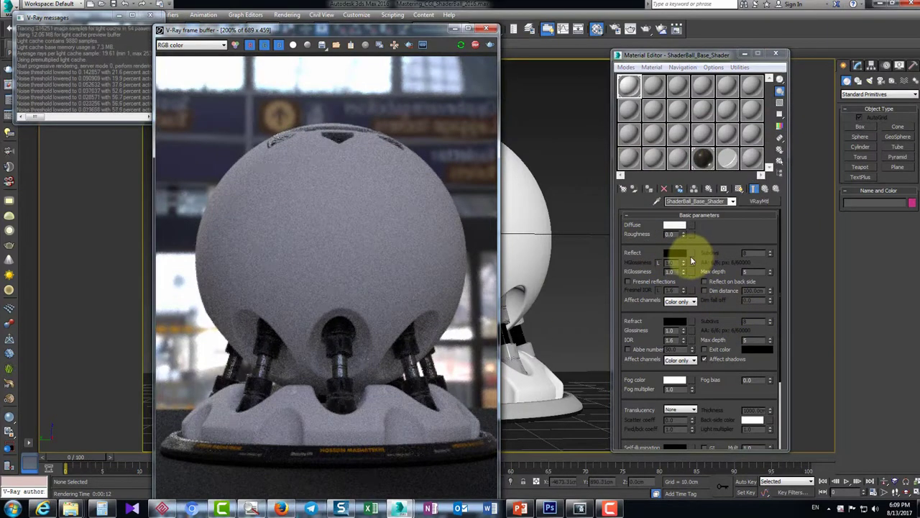
# Load the bitmap DIR015.JPG from the Materials\dirt folder as the base shader's reflection map, and return to the material's basic parameters
pyautogui.click(690, 254)
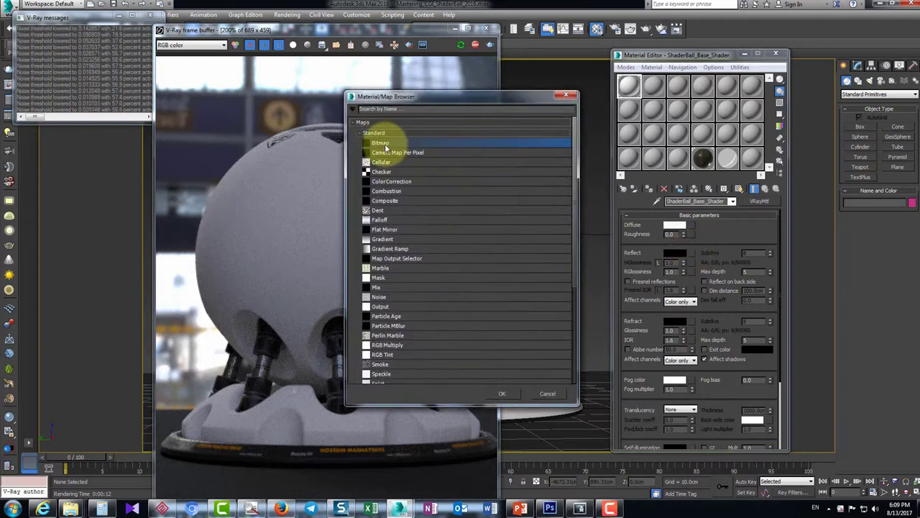
pyautogui.doubleClick(385, 148)
pyautogui.click(177, 22)
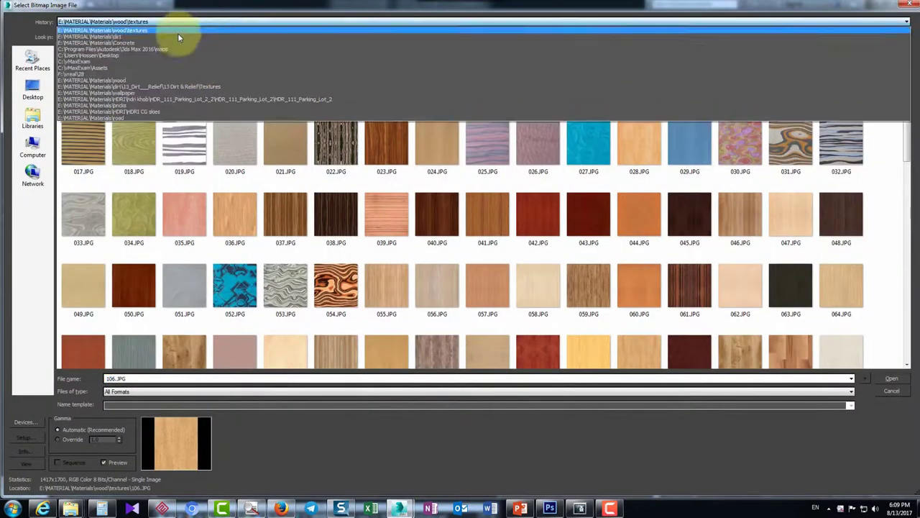
pyautogui.click(174, 36)
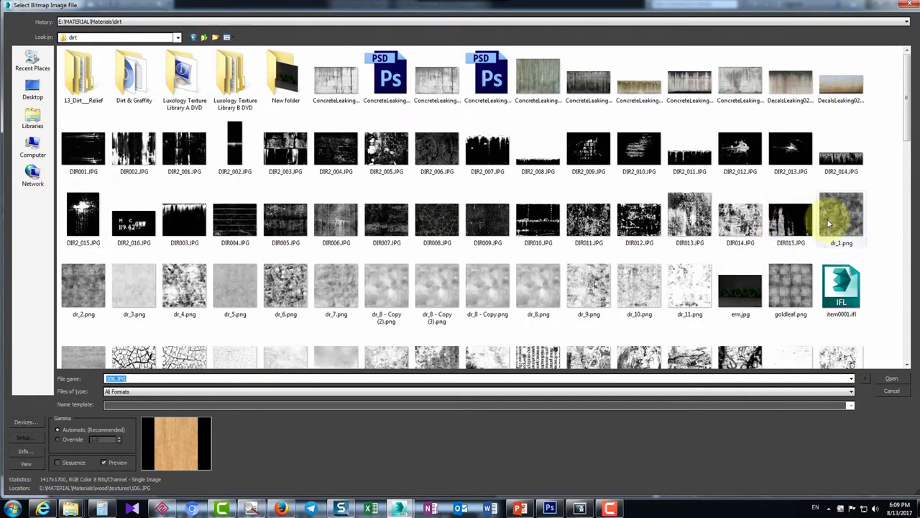
pyautogui.click(772, 224)
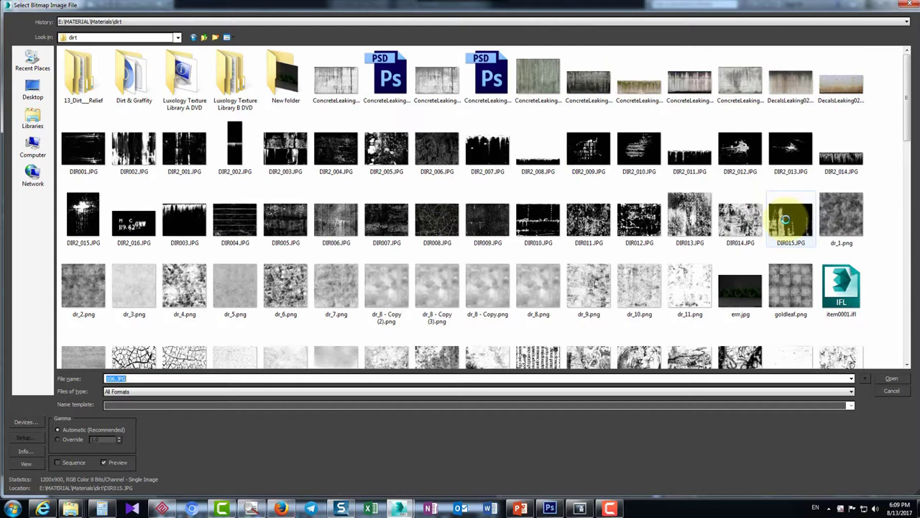
pyautogui.doubleClick(786, 221)
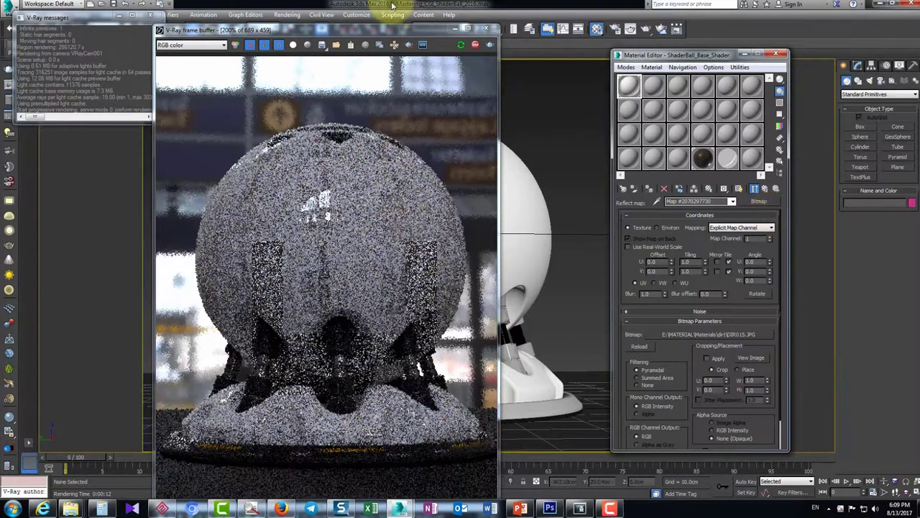
pyautogui.moveTo(401, 30); pyautogui.dragTo(251, 29)
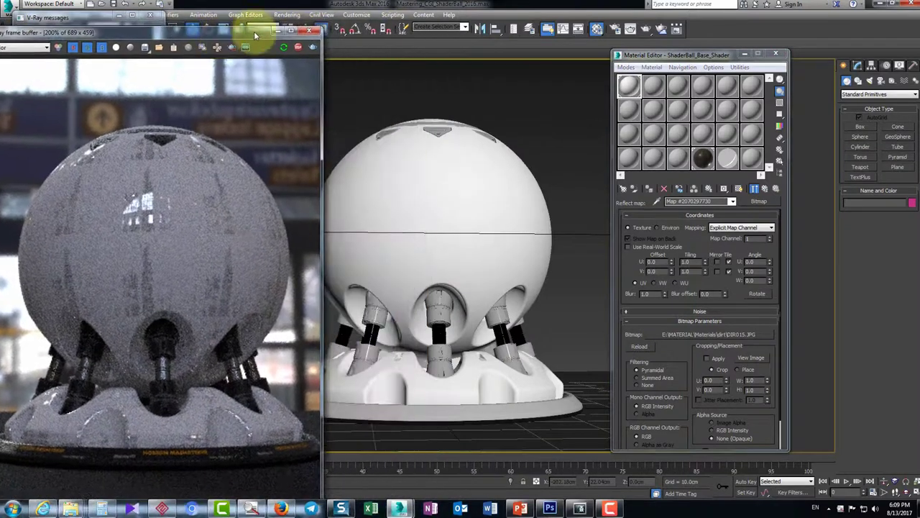
pyautogui.click(765, 188)
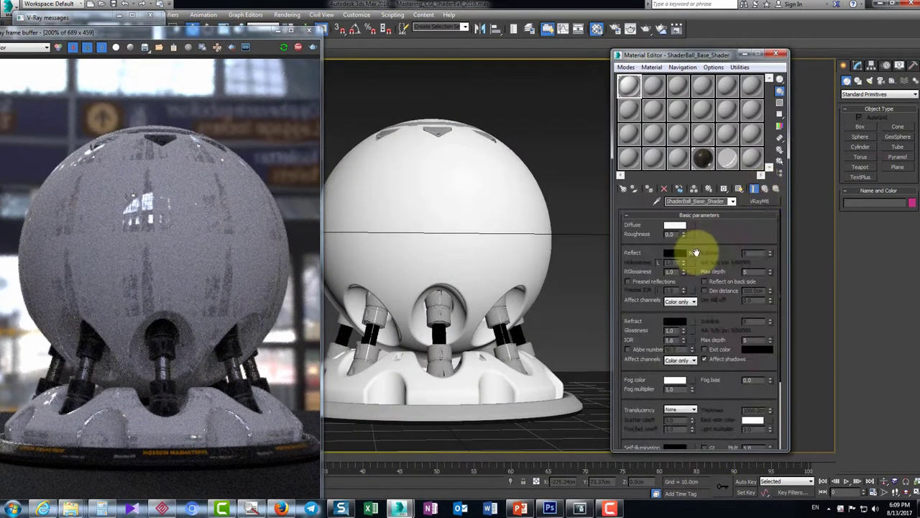
# Show the Reflect bitmap of ShaderBall_Base_Shader on the model in the viewport and compare its streak pattern with the reflections in the render
pyautogui.click(695, 253)
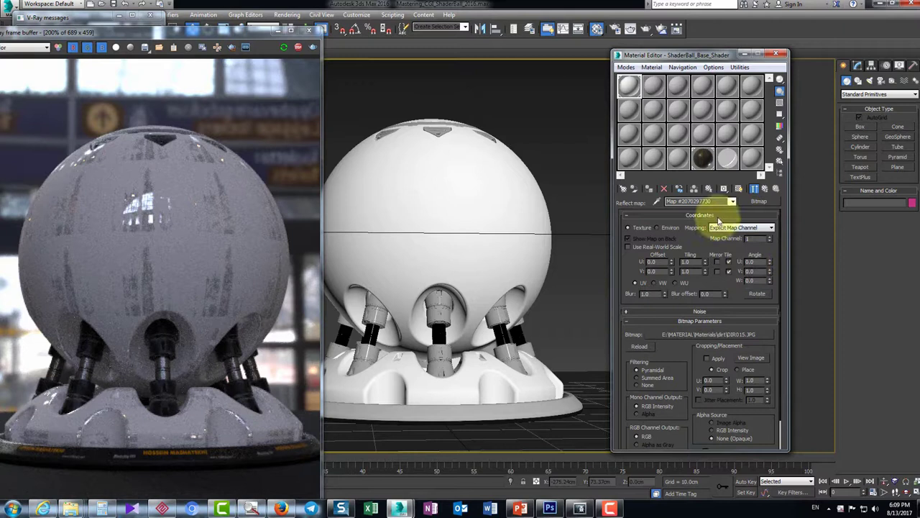
pyautogui.click(738, 189)
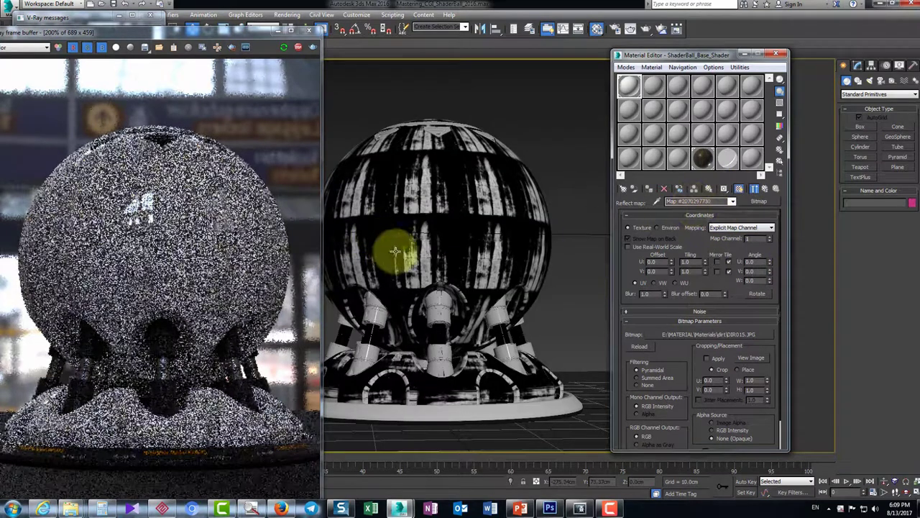
pyautogui.click(406, 247)
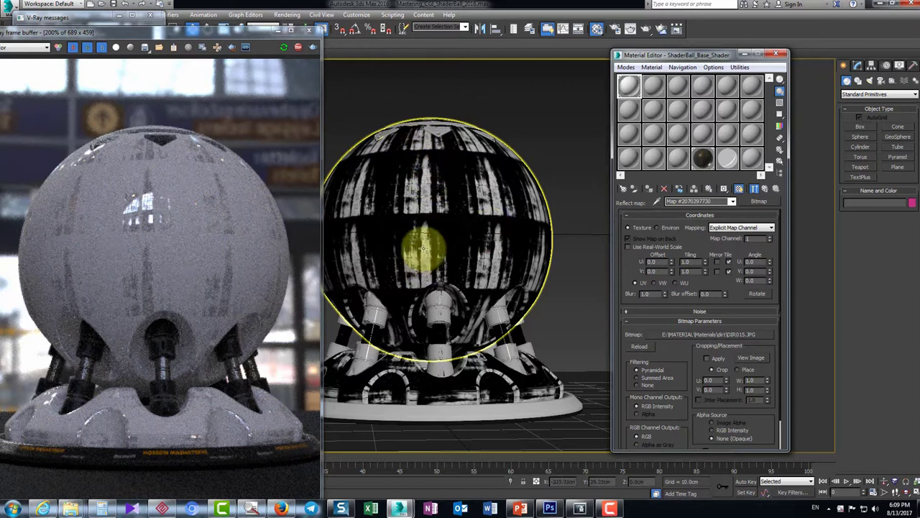
pyautogui.scroll(2, 133, 211)
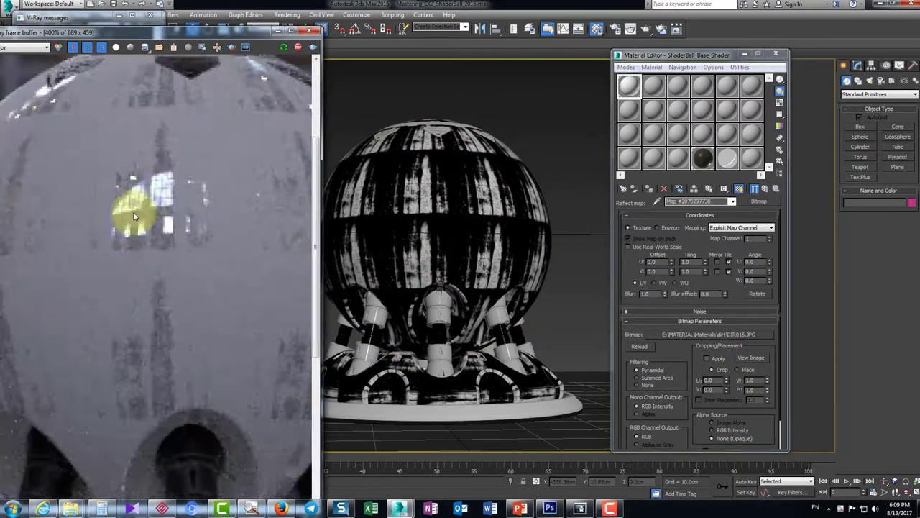
pyautogui.scroll(-4, 153, 174)
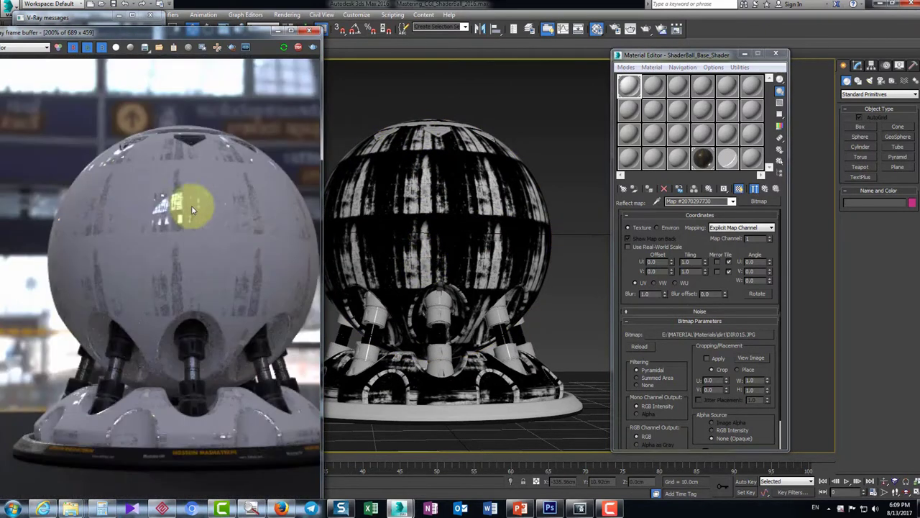
pyautogui.scroll(4, 243, 231)
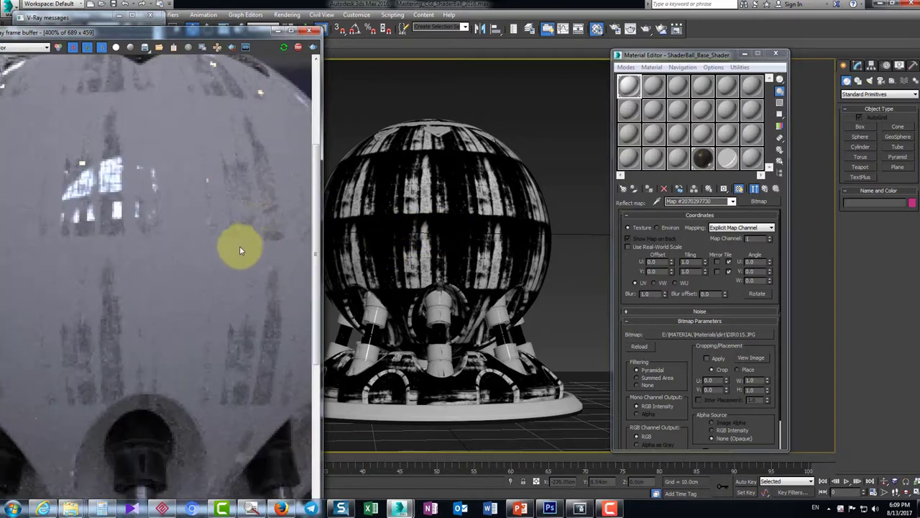
pyautogui.moveTo(240, 249); pyautogui.dragTo(205, 263, button='middle')
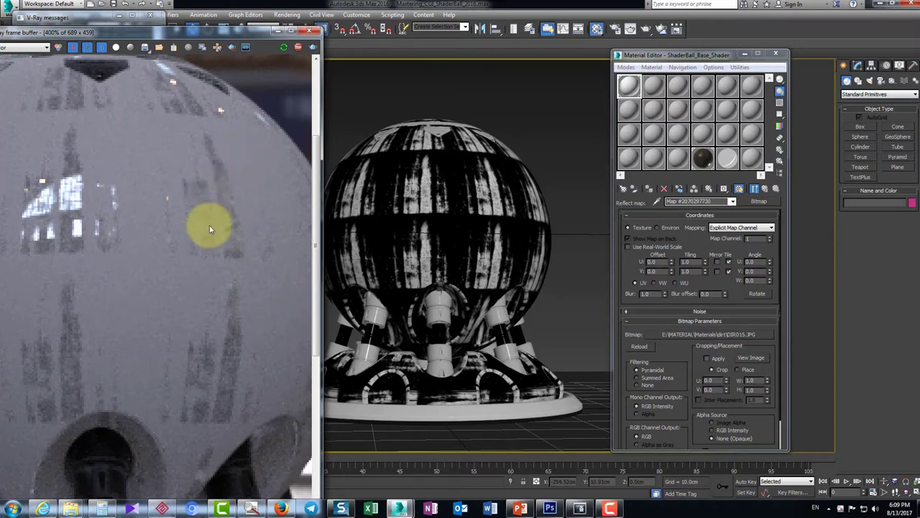
pyautogui.click(764, 189)
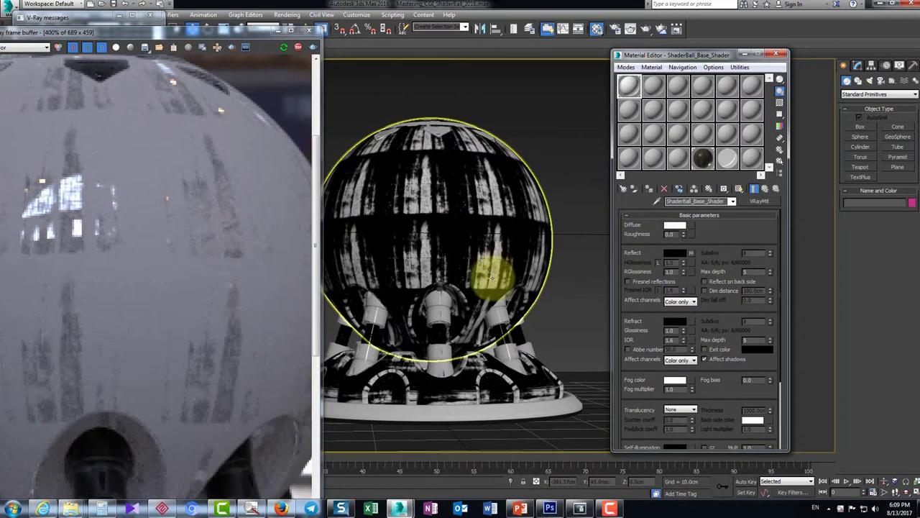
# Replace the Reflect map's bitmap with item0154.jpg from the dirt texture folder
pyautogui.click(692, 254)
pyautogui.click(671, 335)
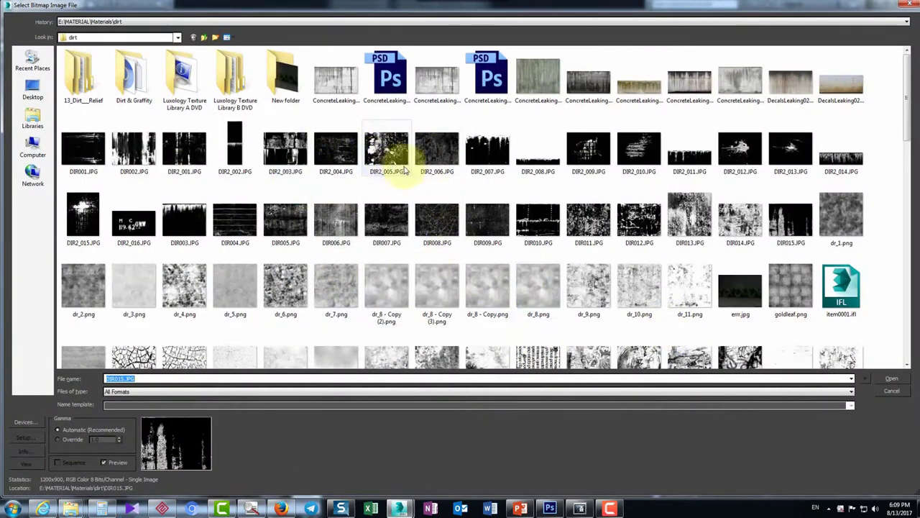
pyautogui.click(411, 260)
pyautogui.scroll(-8, 408, 259)
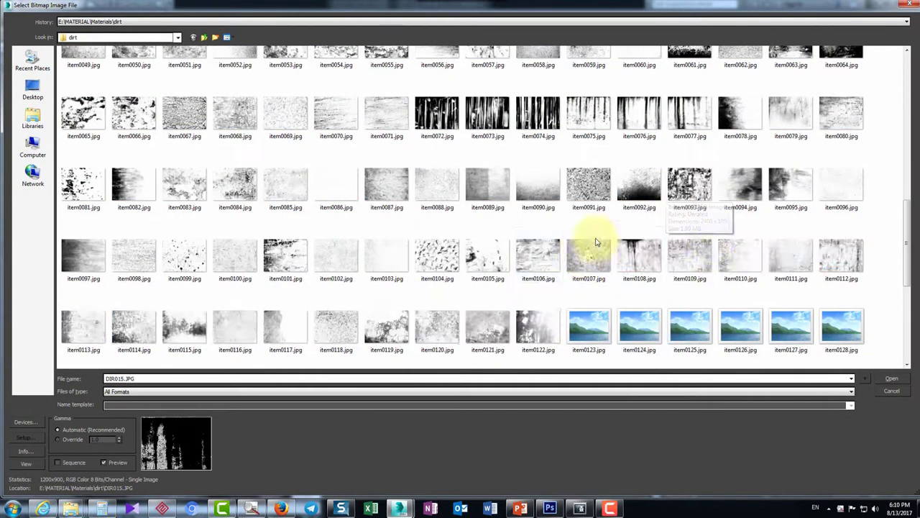
pyautogui.scroll(-3, 660, 294)
pyautogui.scroll(-3, 651, 302)
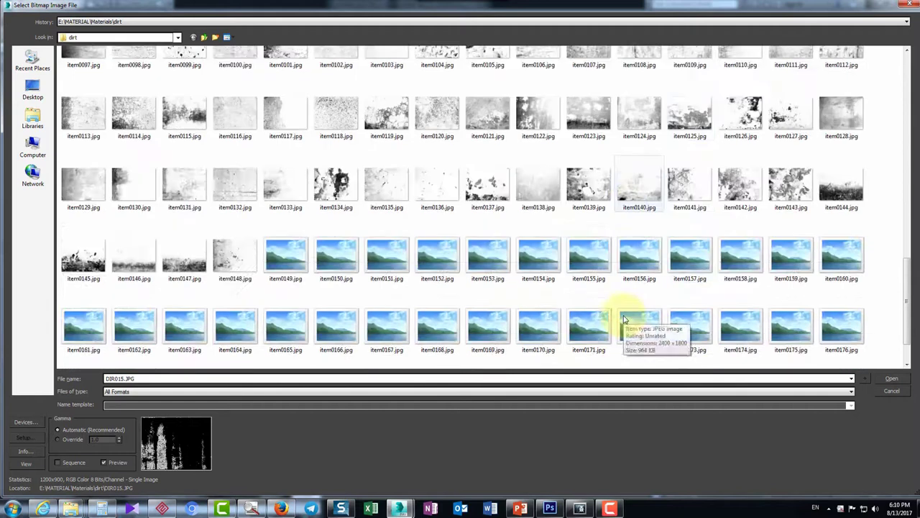
pyautogui.click(523, 265)
pyautogui.doubleClick(523, 264)
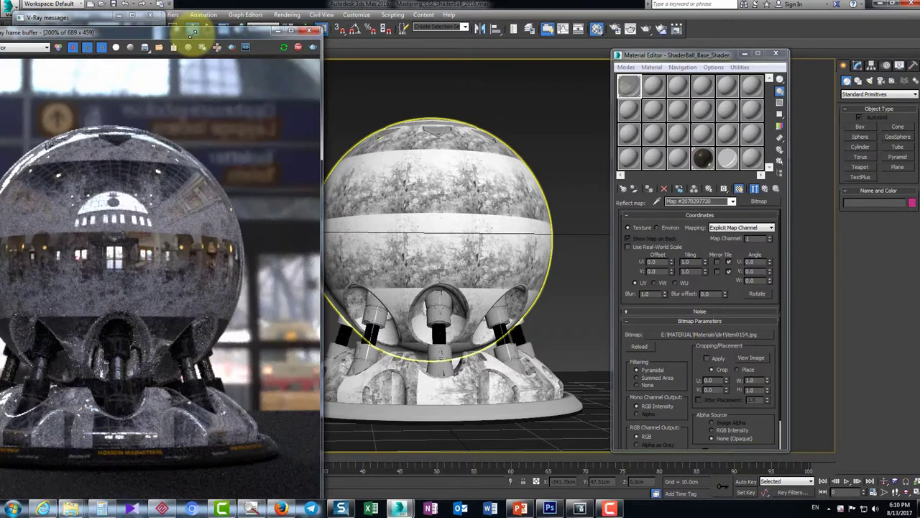
# Set the Reflect bitmap's U and V tiling to 0.2 and its V offset to 1.85
pyautogui.moveTo(192, 32); pyautogui.dragTo(263, 29)
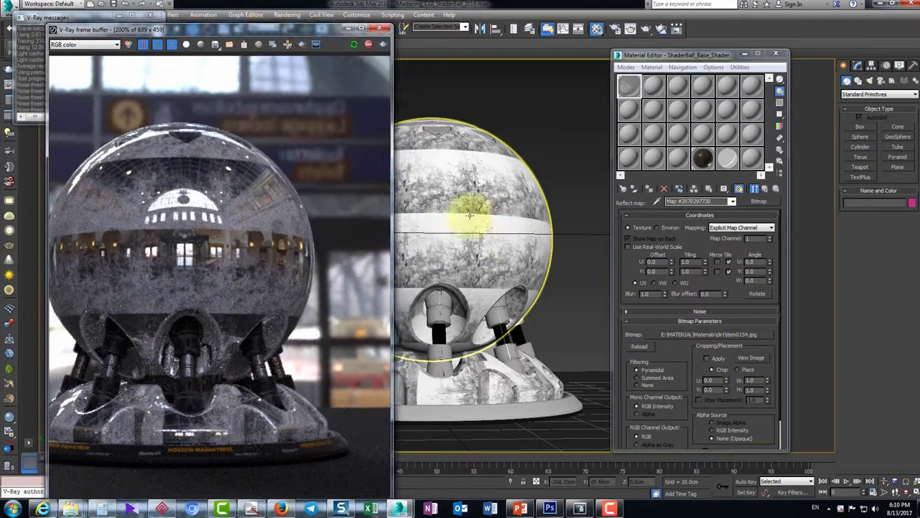
pyautogui.click(540, 150)
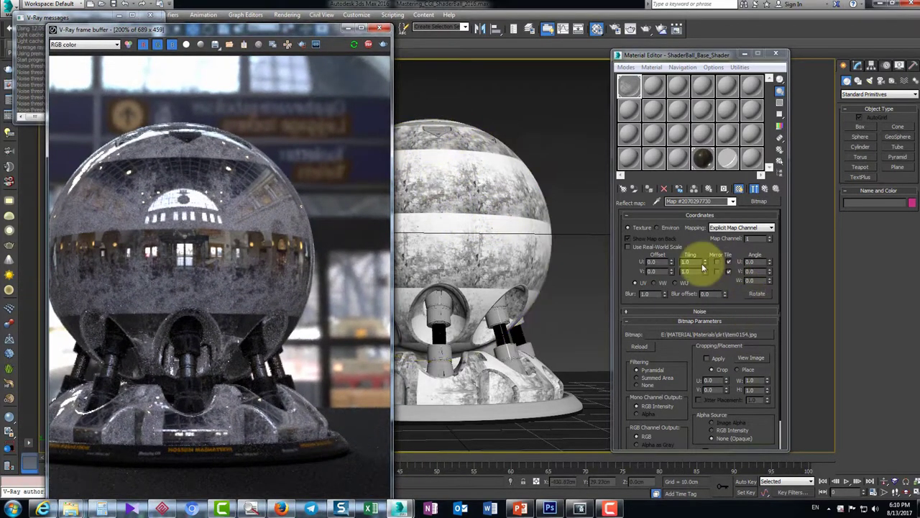
pyautogui.moveTo(698, 262); pyautogui.dragTo(653, 262)
pyautogui.press('Tab')
pyautogui.write('0.2')
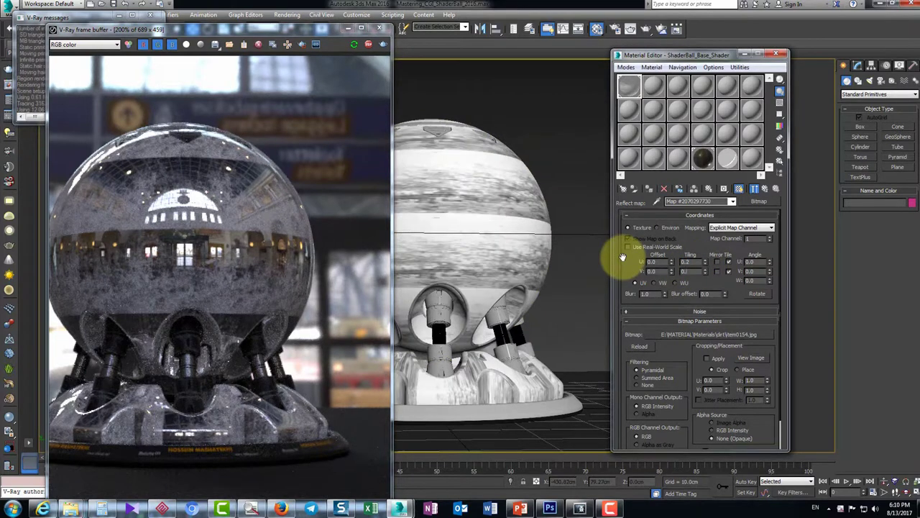
pyautogui.press('Return')
pyautogui.moveTo(672, 271); pyautogui.dragTo(667, 192)
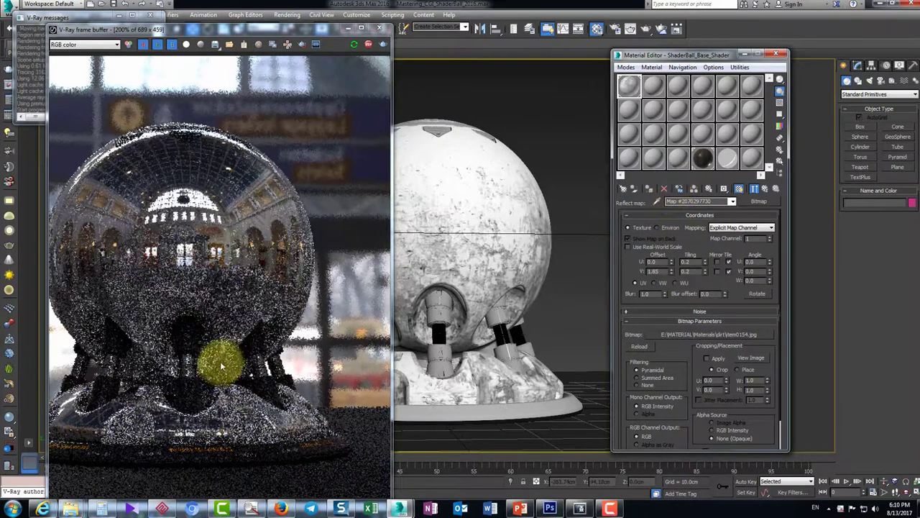
# Examine how the dirt bitmap breaks up the reflections on the rendered shader ball, both close up and as a whole
pyautogui.doubleClick(248, 27)
pyautogui.moveTo(321, 6); pyautogui.dragTo(237, 35)
pyautogui.moveTo(294, 366); pyautogui.dragTo(158, 306, button='middle')
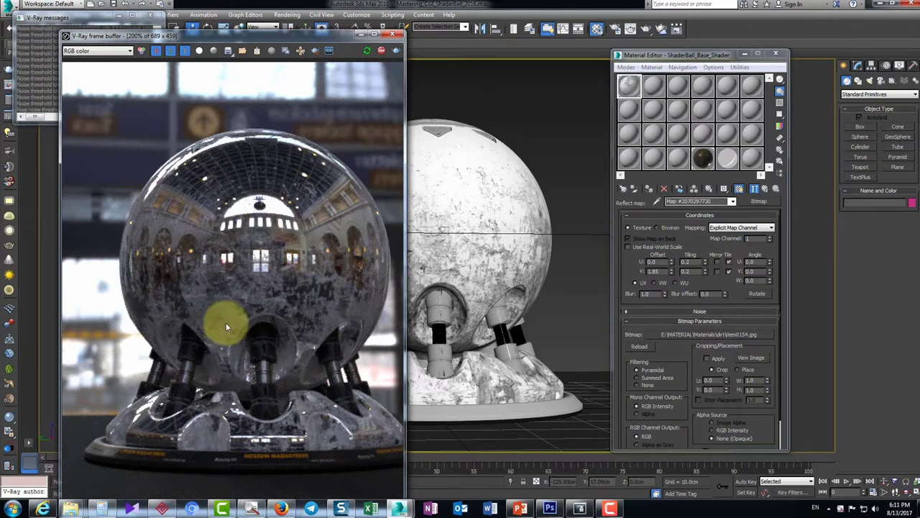
pyautogui.scroll(1, 316, 286)
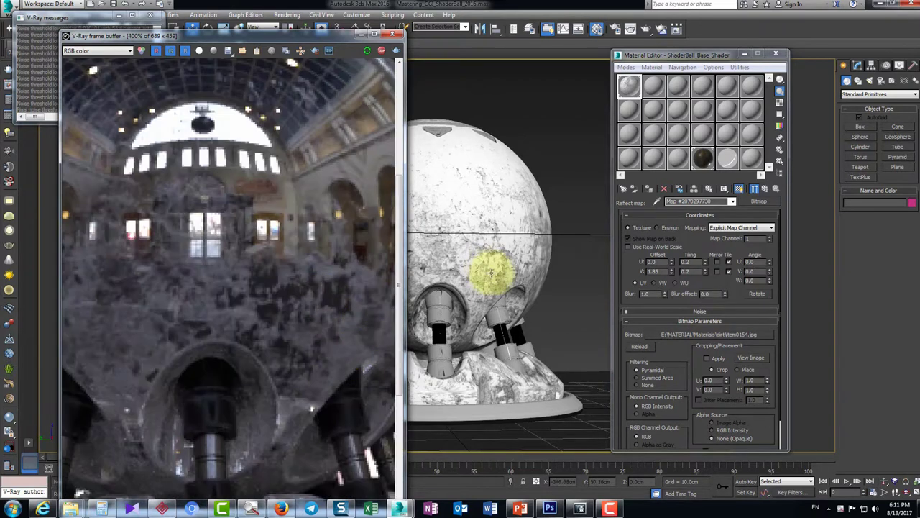
pyautogui.scroll(-2, 267, 328)
pyautogui.scroll(1, 261, 309)
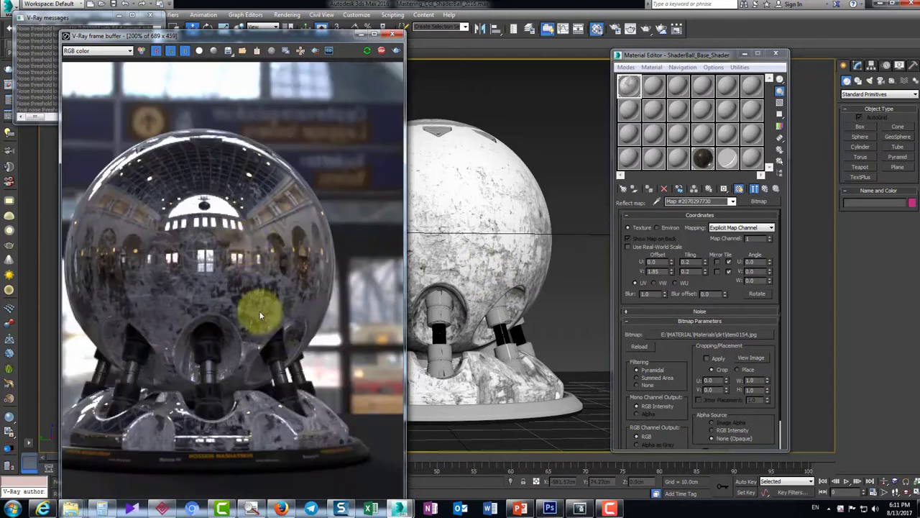
pyautogui.scroll(-1, 253, 263)
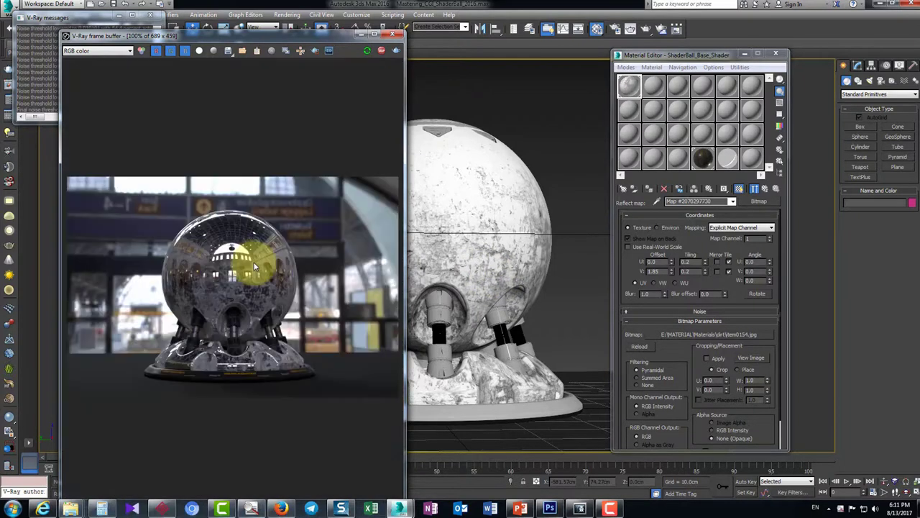
pyautogui.scroll(1, 253, 266)
# Swap the Reflect bitmap for item0055.jpg from the dirt folder and check the rendered shader ball
pyautogui.doubleClick(683, 334)
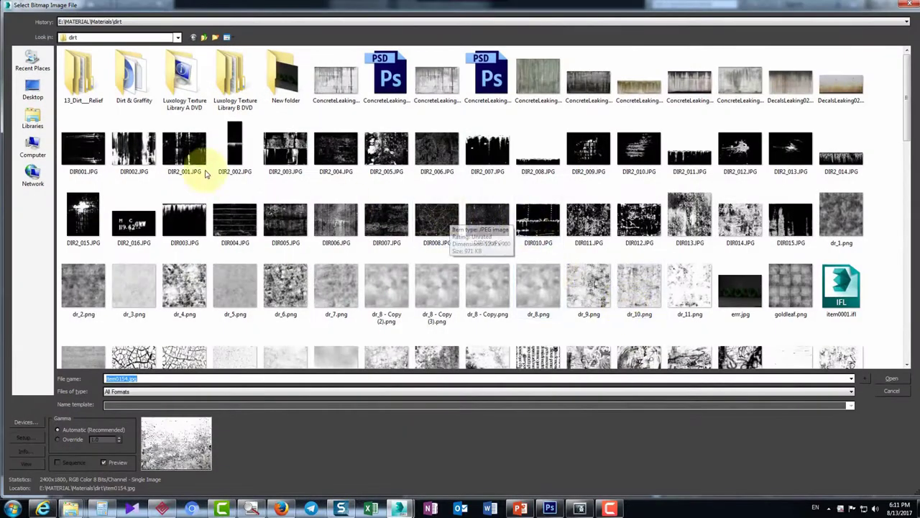
pyautogui.click(312, 329)
pyautogui.scroll(-5, 312, 329)
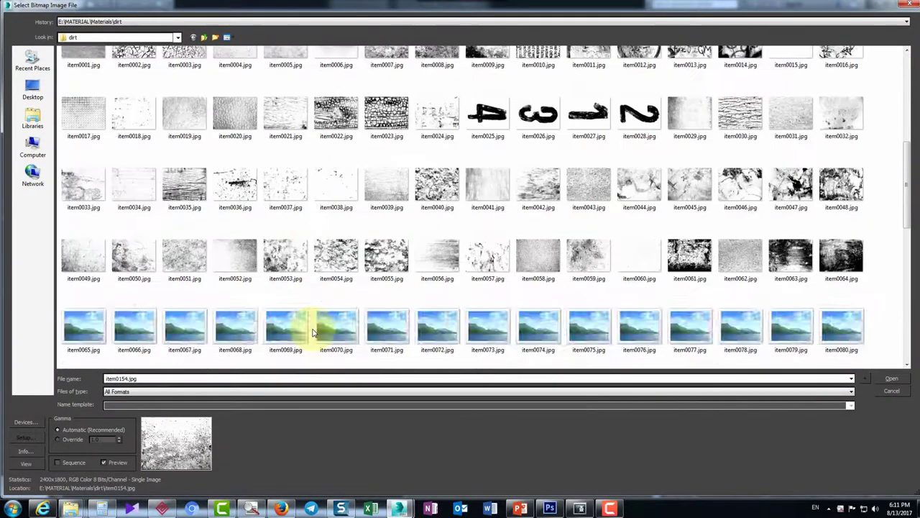
pyautogui.doubleClick(383, 259)
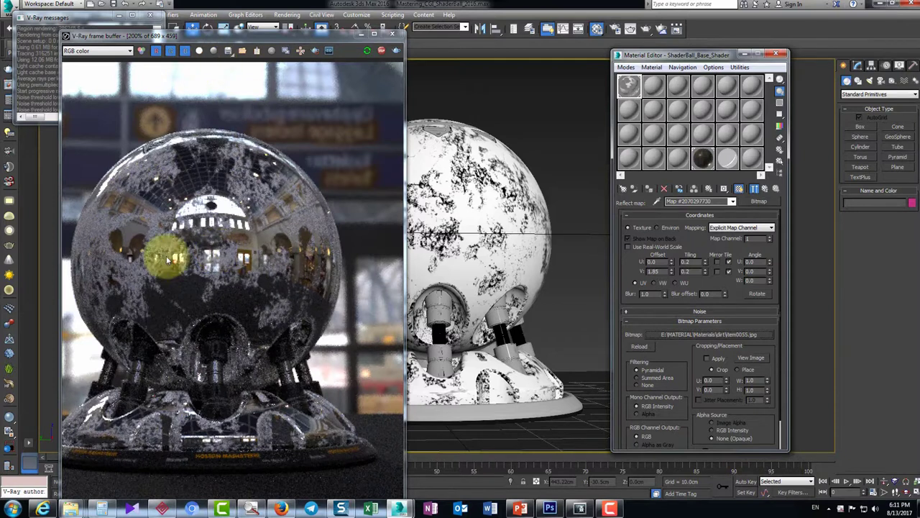
pyautogui.scroll(-1, 209, 292)
pyautogui.scroll(1, 207, 294)
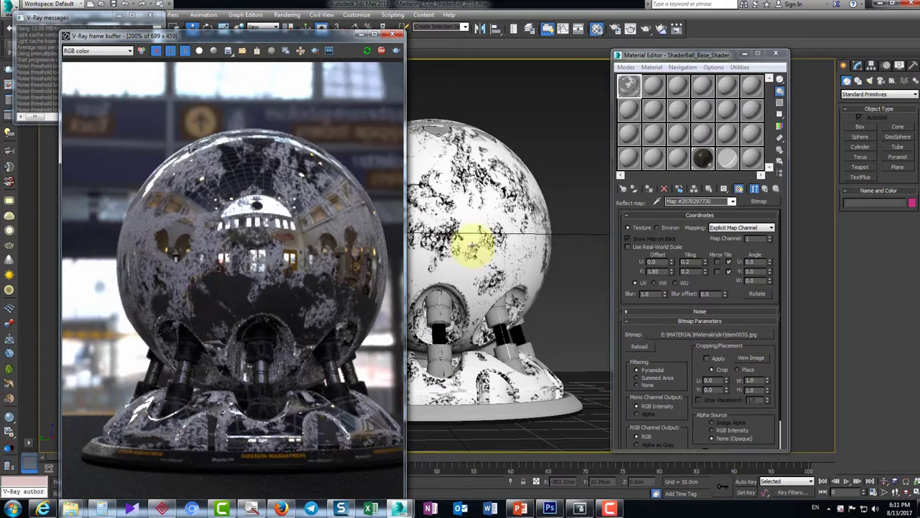
# Clear the Reflect map of ShaderBall_Base_Shader and set its Reflect color to pure white (255, 255, 255)
pyautogui.click(764, 188)
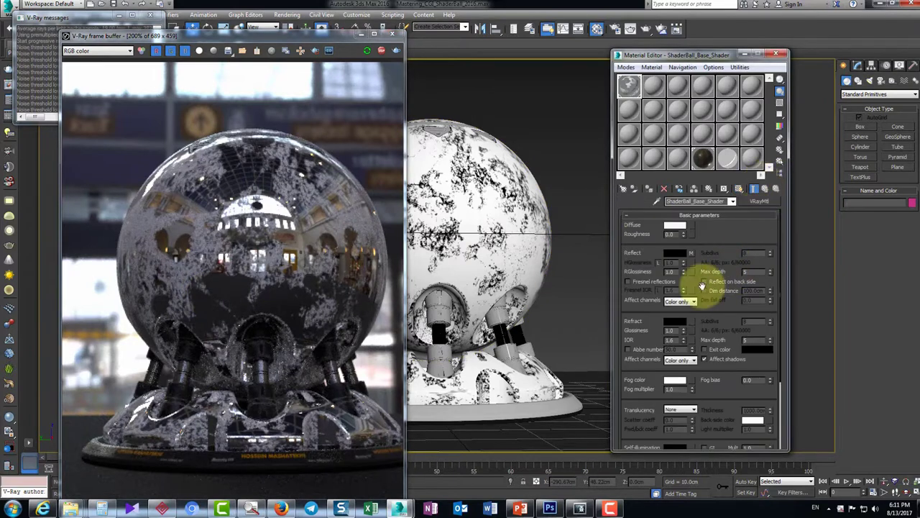
pyautogui.rightClick(692, 253)
pyautogui.click(715, 302)
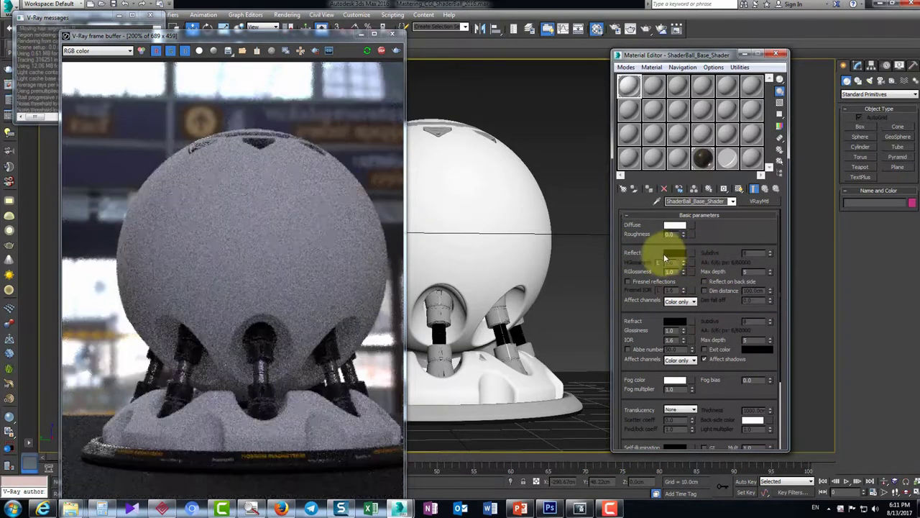
pyautogui.click(663, 252)
pyautogui.moveTo(694, 165); pyautogui.dragTo(698, 200)
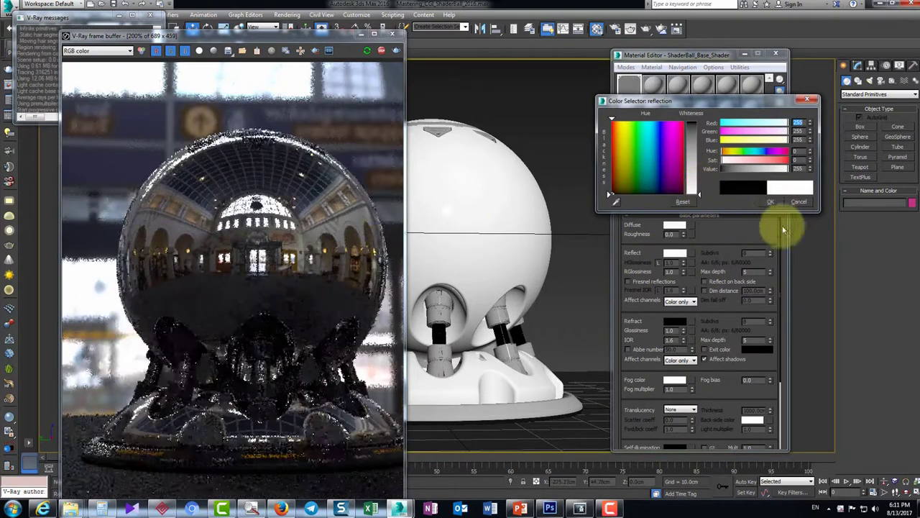
pyautogui.click(772, 201)
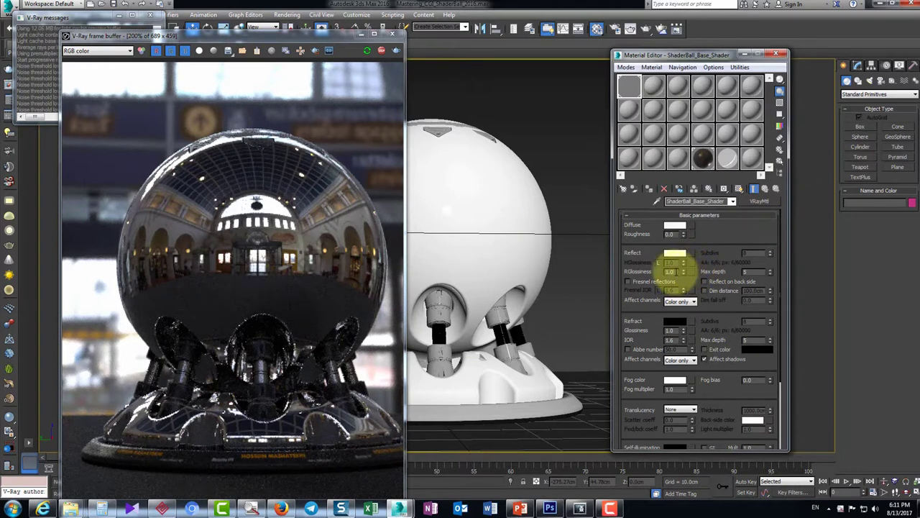
# Inspect the sharp mirror reflections in the render and set the material's reflection glossiness (RGlossiness) to 0.8
pyautogui.doubleClick(670, 272)
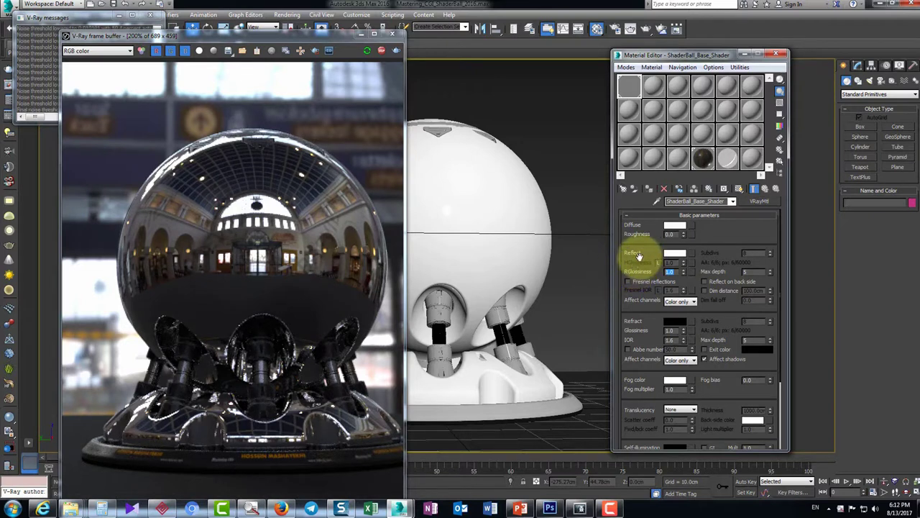
pyautogui.scroll(1, 246, 188)
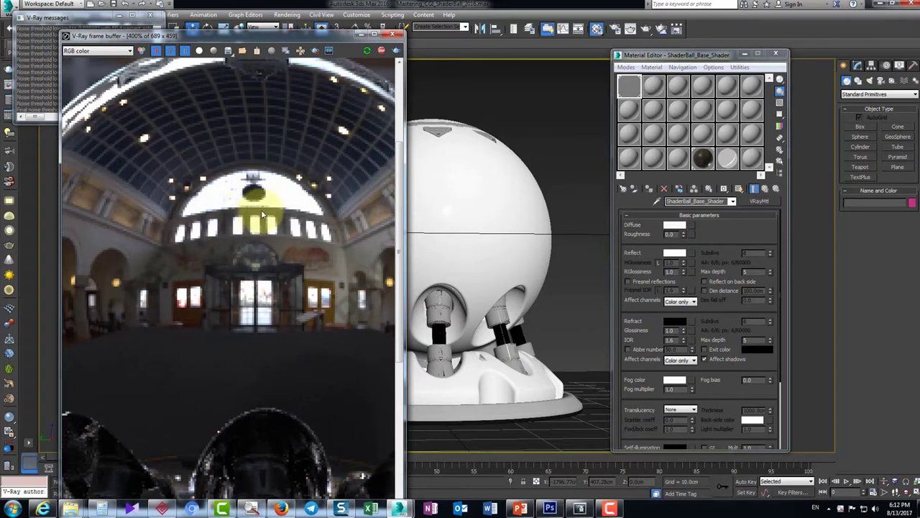
pyautogui.scroll(-1, 262, 214)
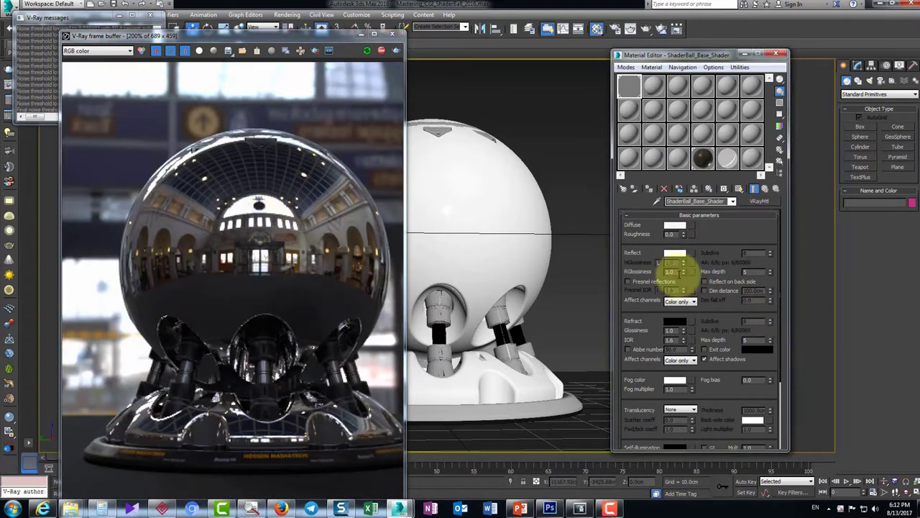
pyautogui.moveTo(678, 274); pyautogui.dragTo(606, 276)
pyautogui.write('0.08')
pyautogui.press('Return')
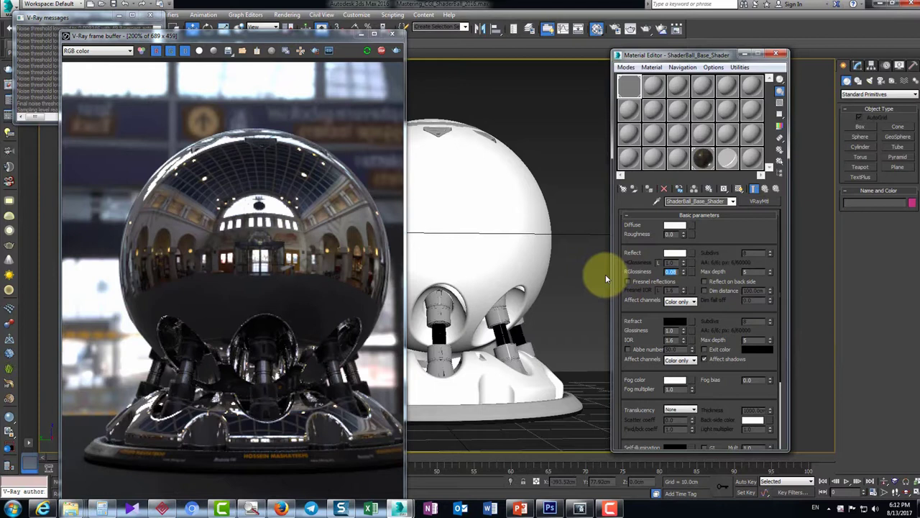
pyautogui.write('0.8')
pyautogui.press('Return')
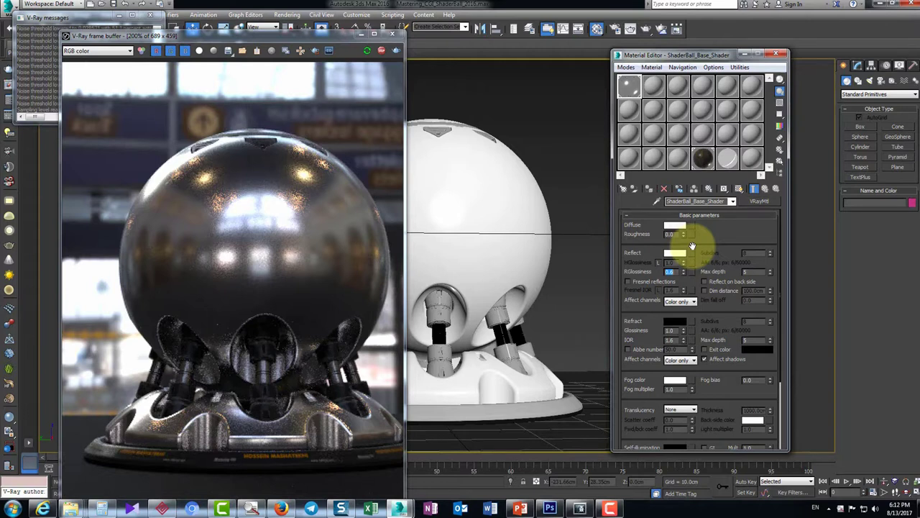
# Try a reflection glossiness of 0.2 on the material and finish with a value of 0.95
pyautogui.write('0.2')
pyautogui.press('Return')
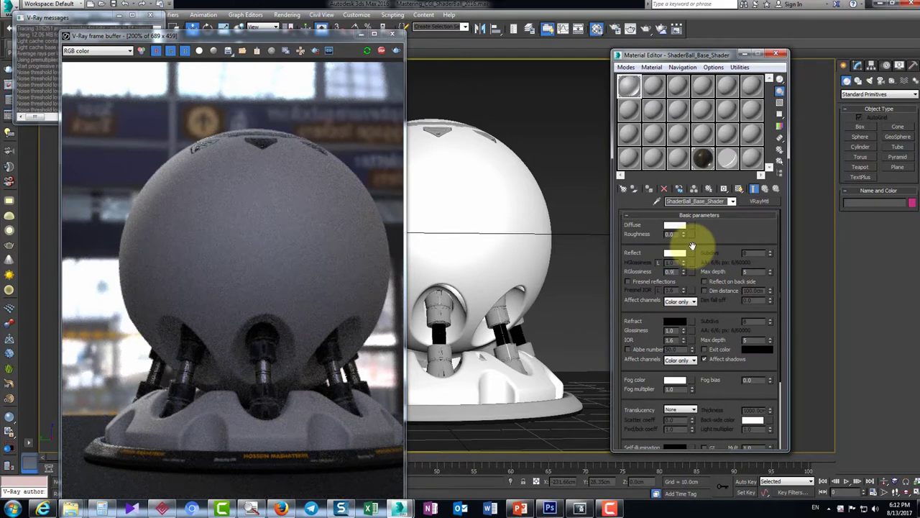
pyautogui.press('Return')
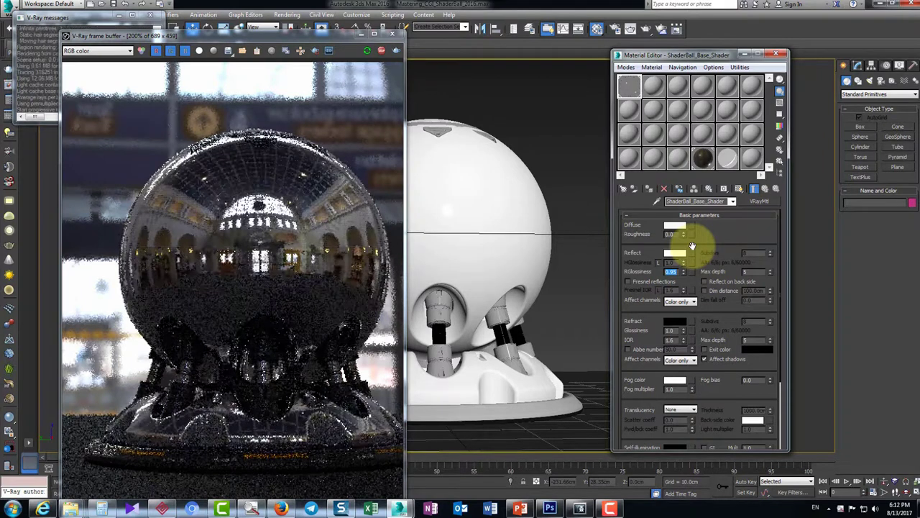
# Compare the shader ball's reflections in the render at reflection glossiness values of 0.95 and 1.0
pyautogui.scroll(1, 319, 256)
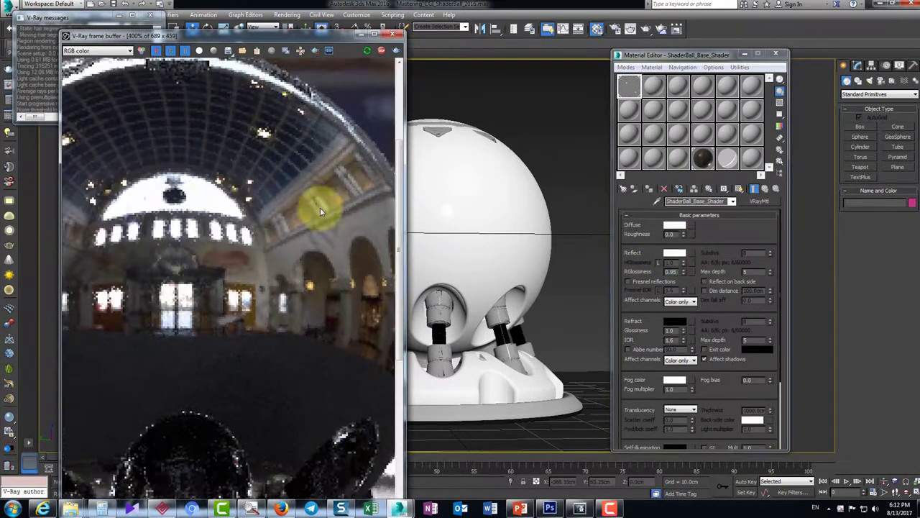
pyautogui.scroll(-1, 307, 248)
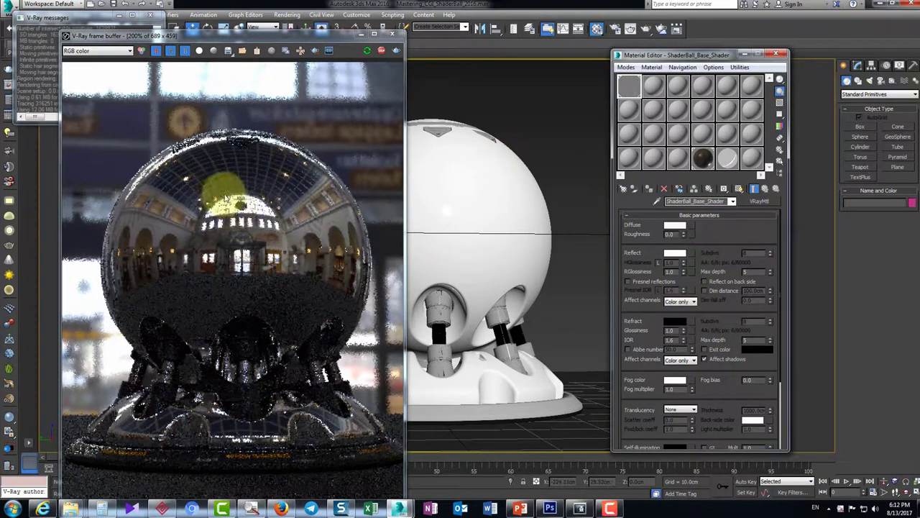
pyautogui.scroll(2, 237, 210)
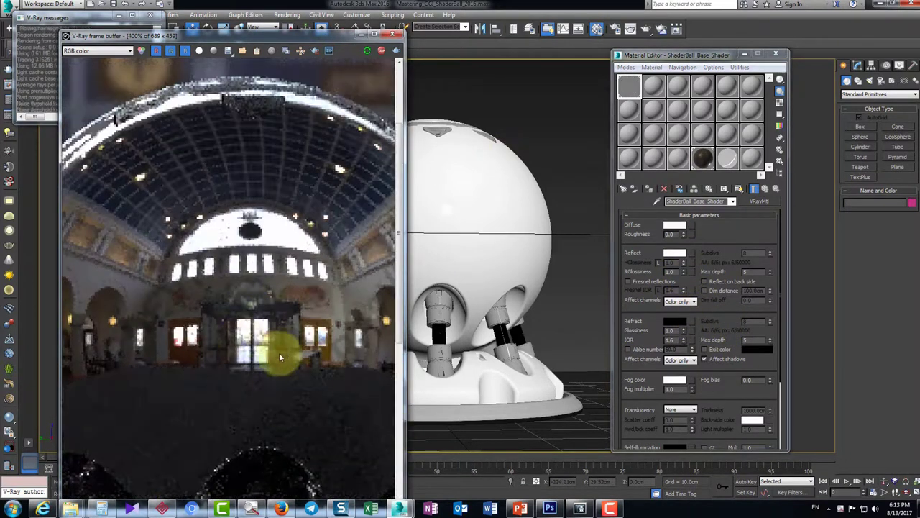
pyautogui.scroll(-2, 137, 252)
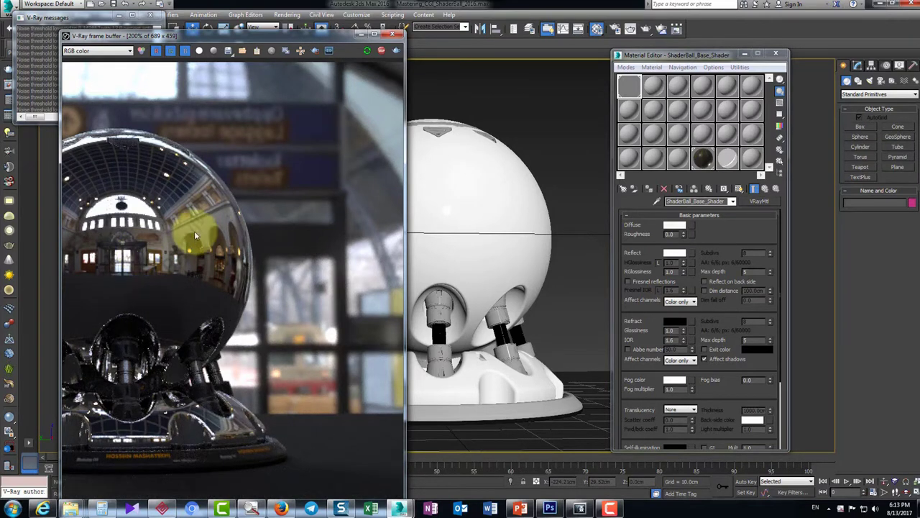
pyautogui.scroll(-2, 327, 292)
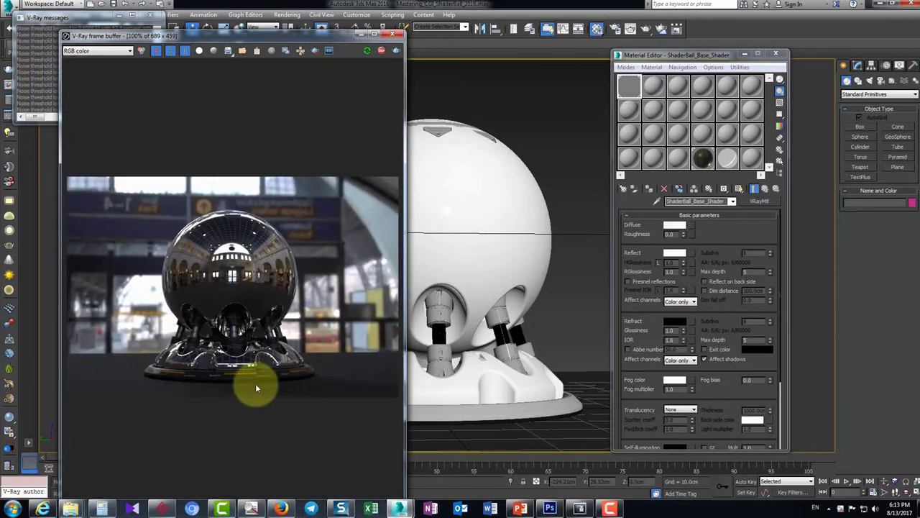
# Unlock highlight glossiness from reflection glossiness, lower HGlossiness to 0.76 and set RGlossiness to 0.8
pyautogui.click(660, 263)
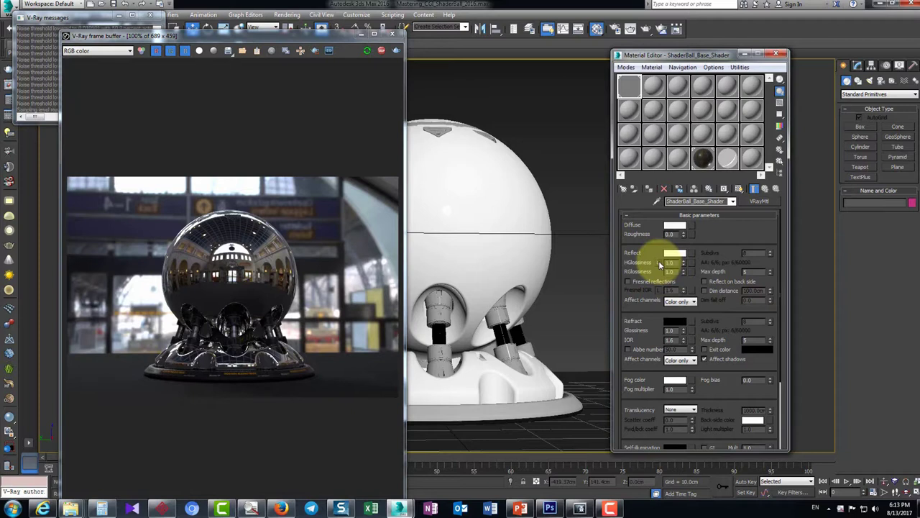
pyautogui.moveTo(685, 263); pyautogui.dragTo(598, 281)
pyautogui.write('0.8')
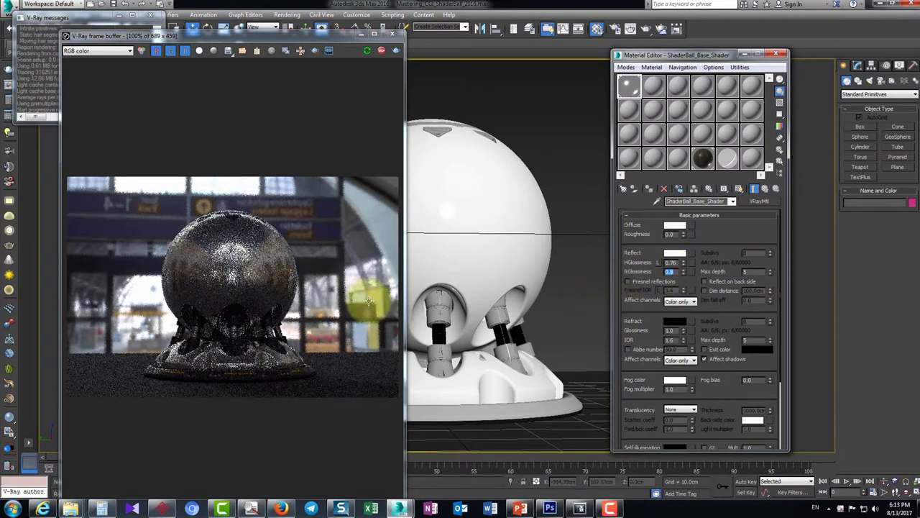
# Raise the material's highlight glossiness (HGlossiness) to 1.0 and inspect the highlights on the rendered ball
pyautogui.scroll(1, 248, 272)
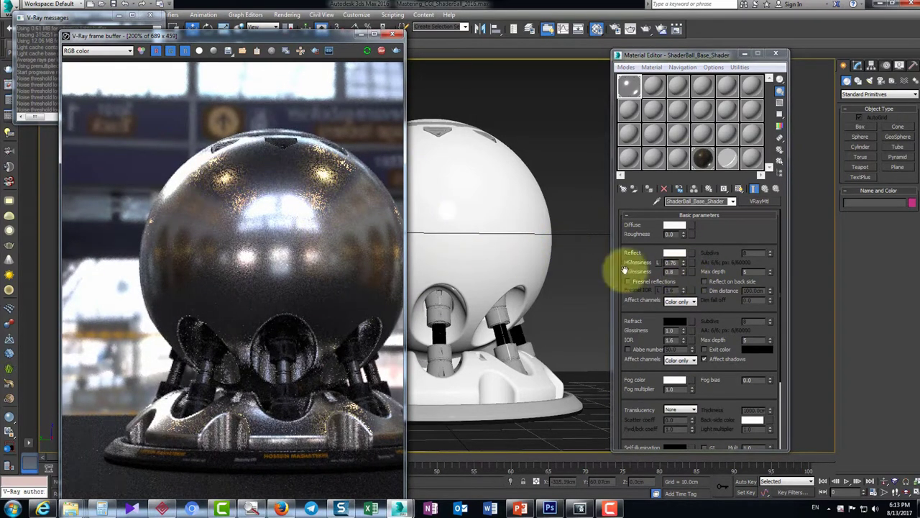
pyautogui.moveTo(683, 264); pyautogui.dragTo(689, 189)
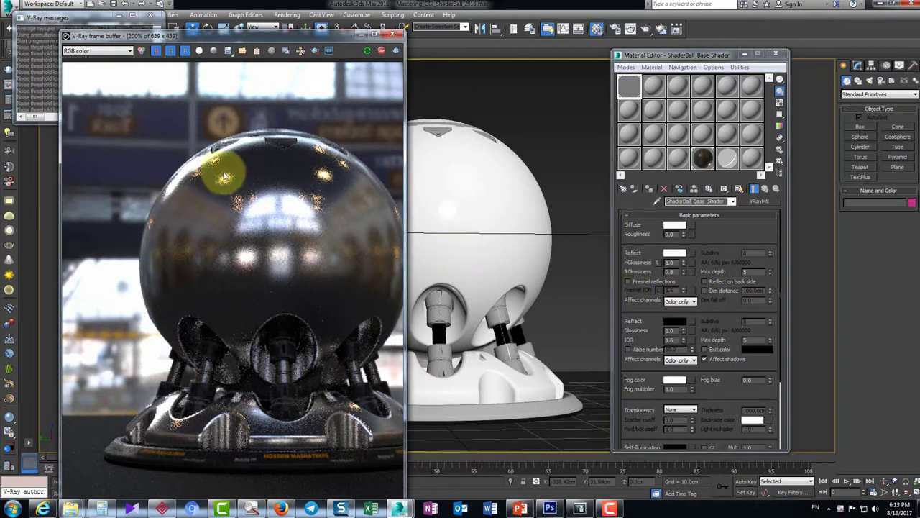
pyautogui.scroll(-1, 262, 293)
pyautogui.scroll(1, 263, 293)
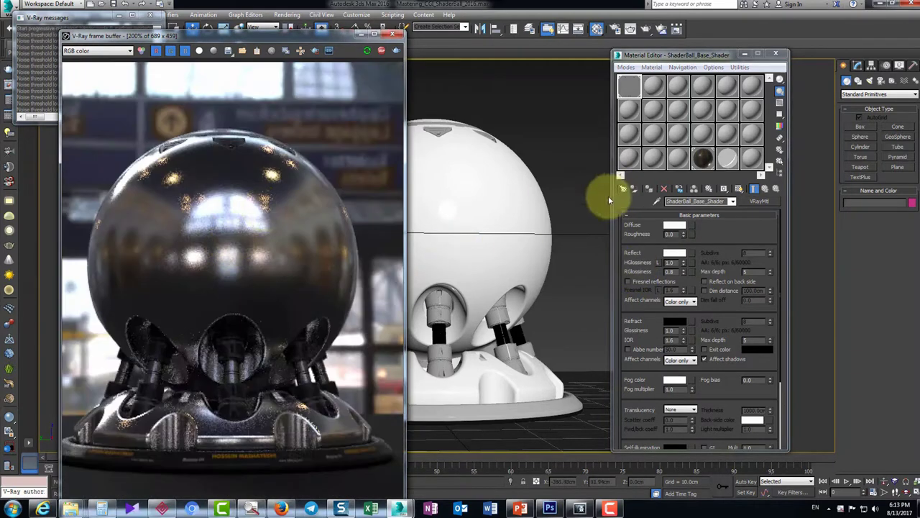
# Lower the highlight glossiness to 0.63 and inspect the blurrier highlights in the render
pyautogui.moveTo(684, 267); pyautogui.dragTo(688, 270)
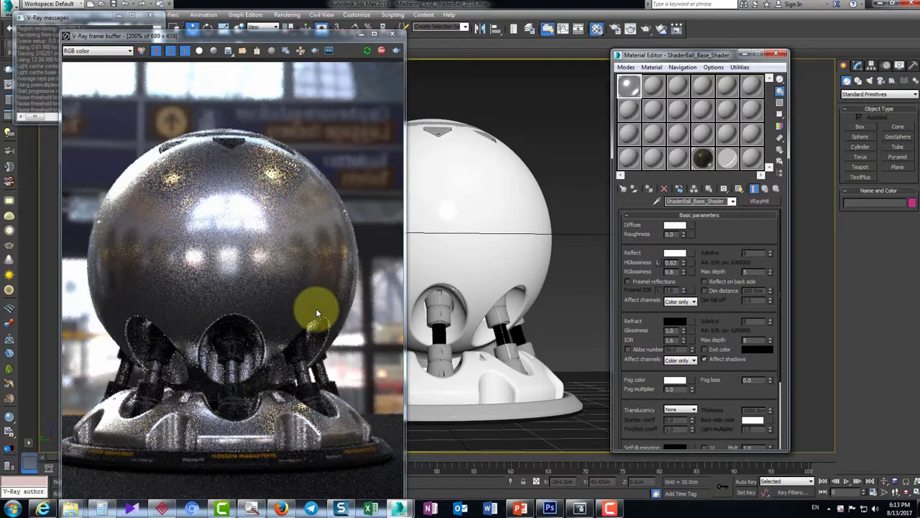
pyautogui.scroll(-3, 274, 213)
pyautogui.scroll(3, 244, 374)
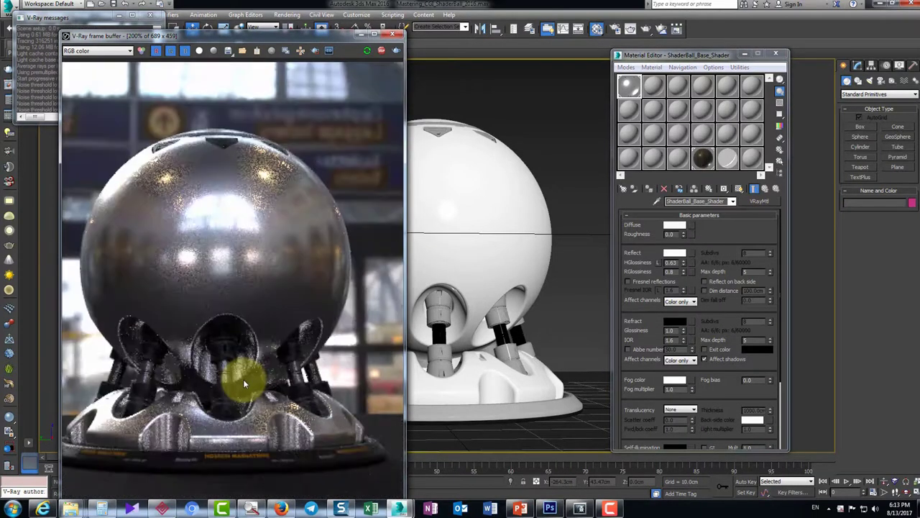
# Return highlight glossiness to 1.0, lock it to reflection glossiness again and raise RGlossiness to 1.0
pyautogui.moveTo(683, 264); pyautogui.dragTo(666, 123)
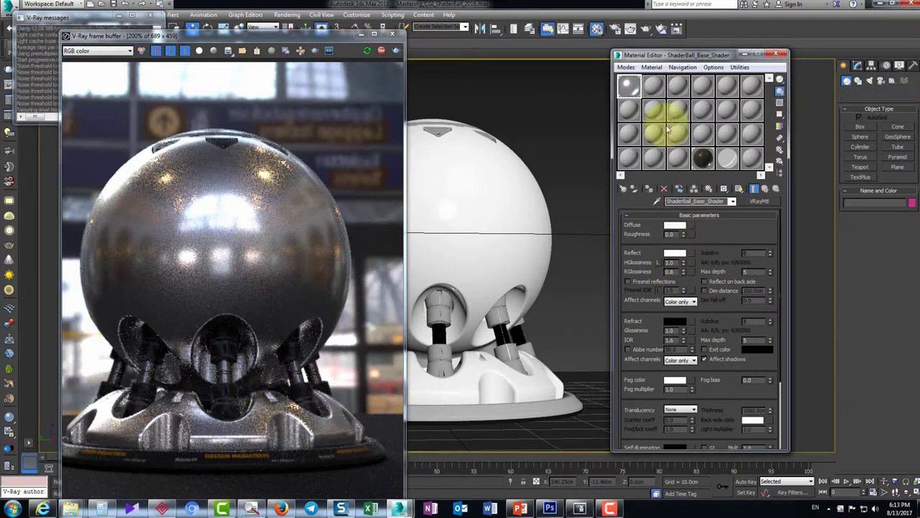
pyautogui.click(657, 263)
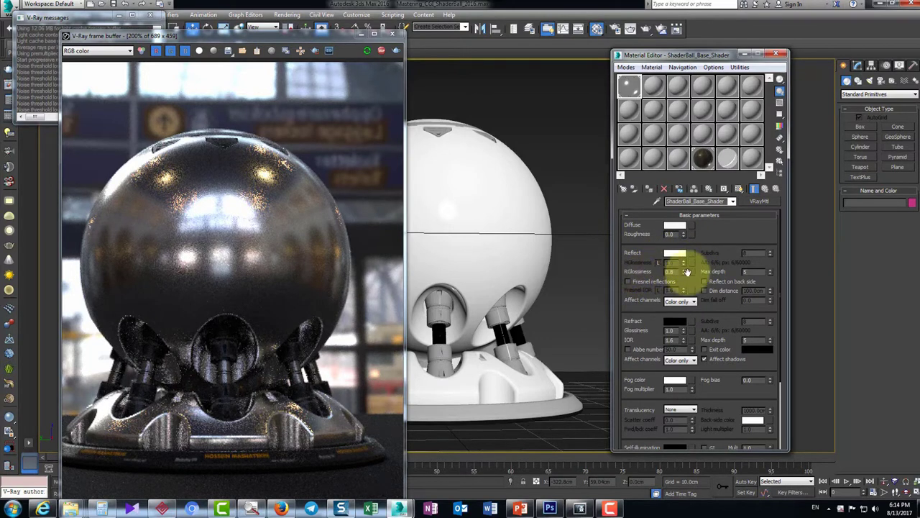
pyautogui.moveTo(680, 272); pyautogui.dragTo(616, 2)
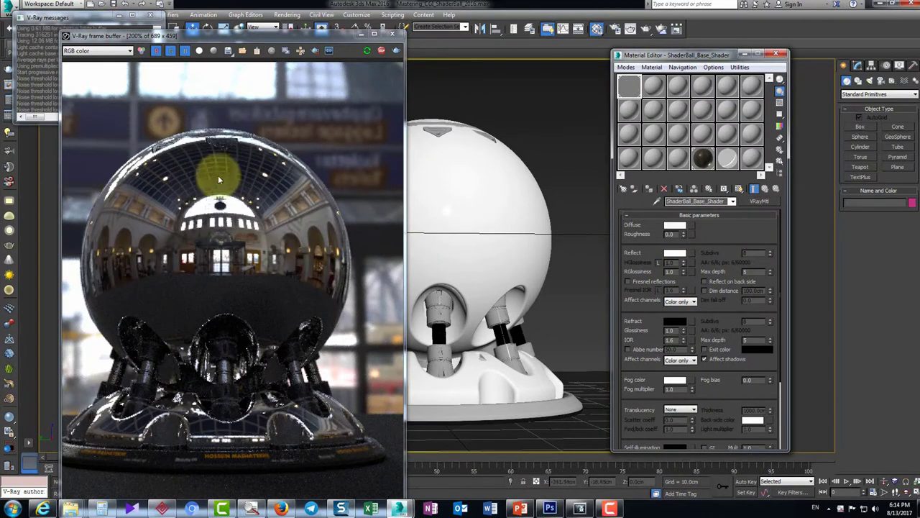
# Assign the bitmap DIR011.JPG from the dirt folder to the reflection glossiness map slot and display it in the viewport
pyautogui.click(691, 272)
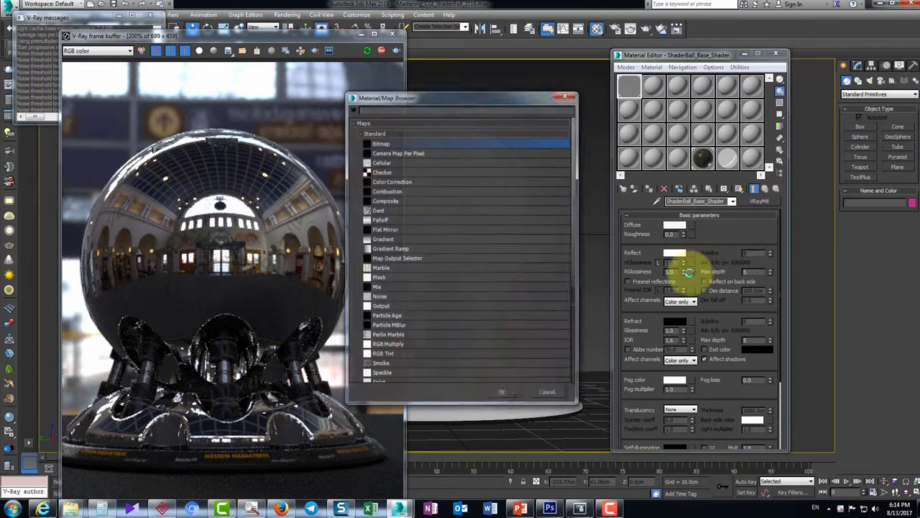
pyautogui.doubleClick(379, 143)
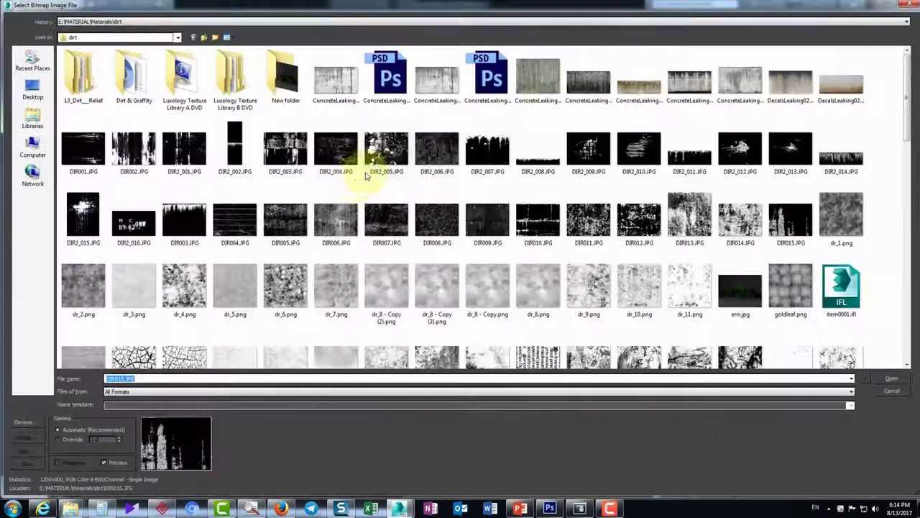
pyautogui.doubleClick(583, 223)
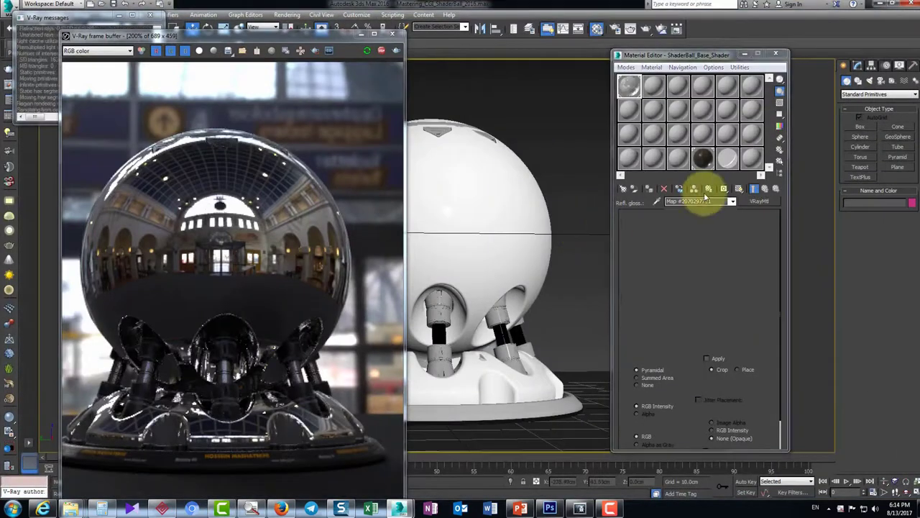
pyautogui.click(738, 188)
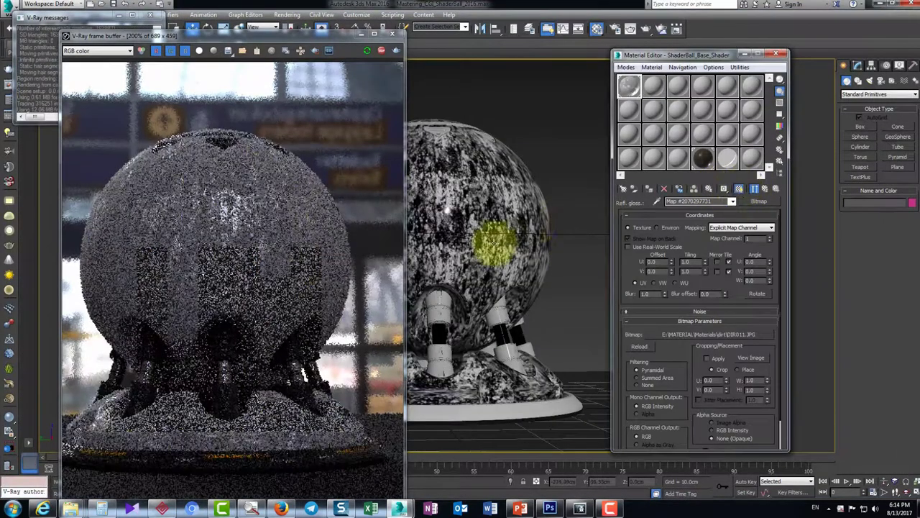
# Set the glossiness bitmap's U and V tiling to 0.5 and return to the parent material
pyautogui.doubleClick(688, 262)
pyautogui.write('0.5')
pyautogui.press('Tab')
pyautogui.write('0.5')
pyautogui.press('Return')
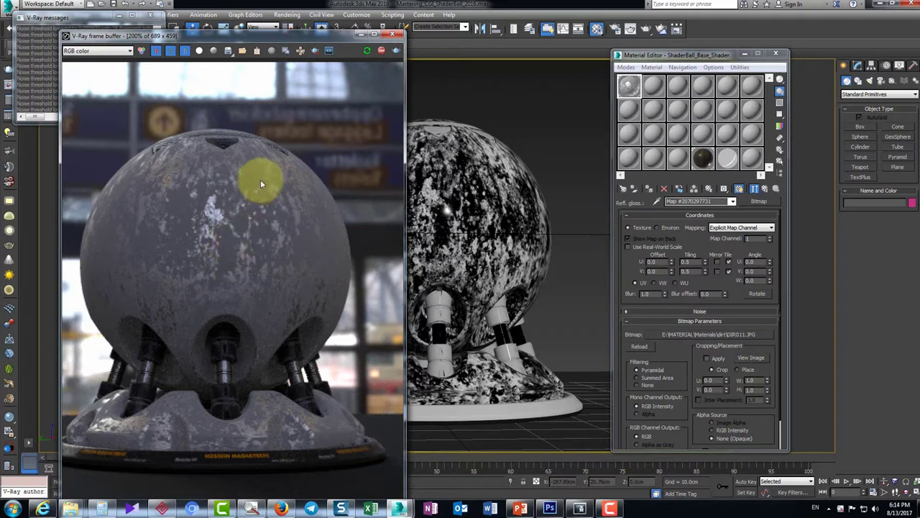
pyautogui.click(765, 188)
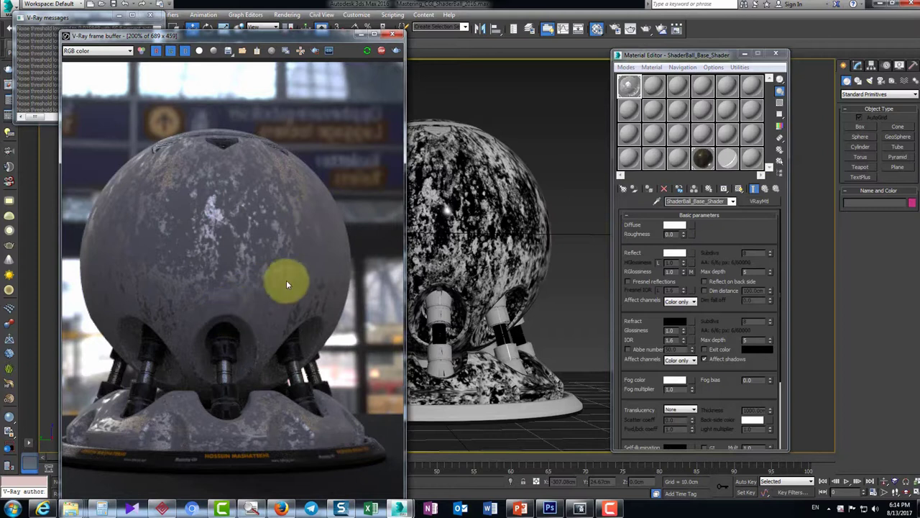
# Replace the reflection glossiness bitmap with item0164.jpg from the dirt folder and examine the dull patches in the render
pyautogui.click(690, 272)
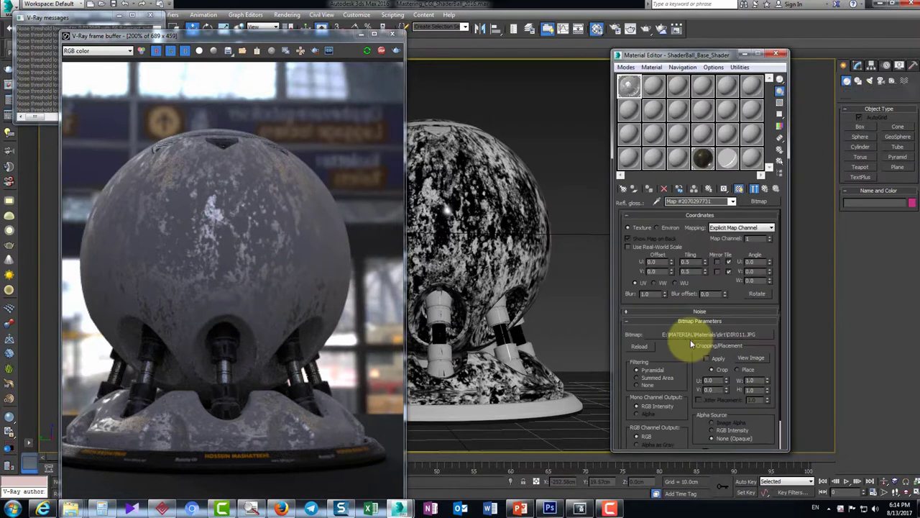
pyautogui.click(690, 333)
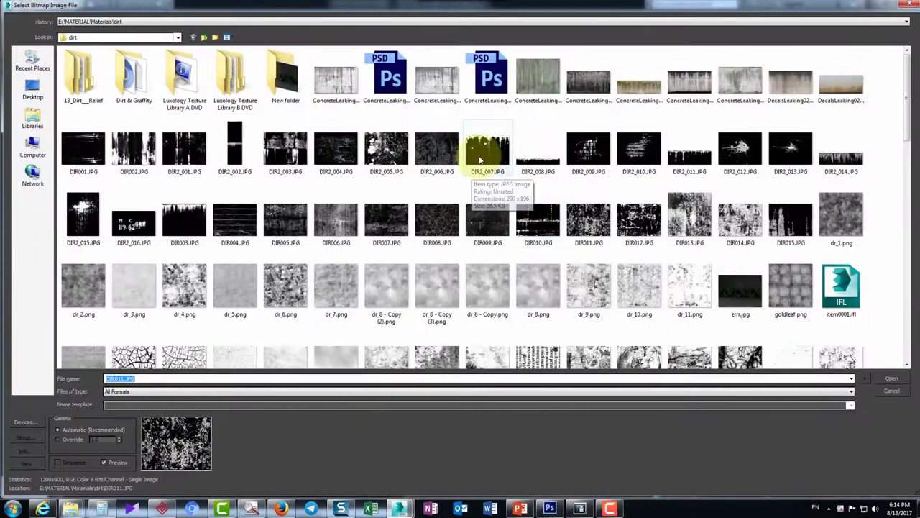
pyautogui.click(480, 159)
pyautogui.scroll(-10, 489, 169)
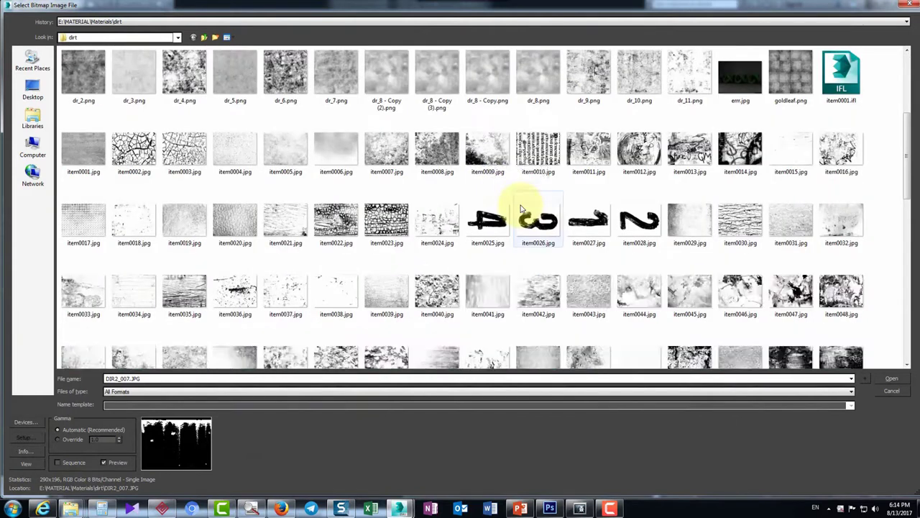
pyautogui.scroll(-5, 626, 270)
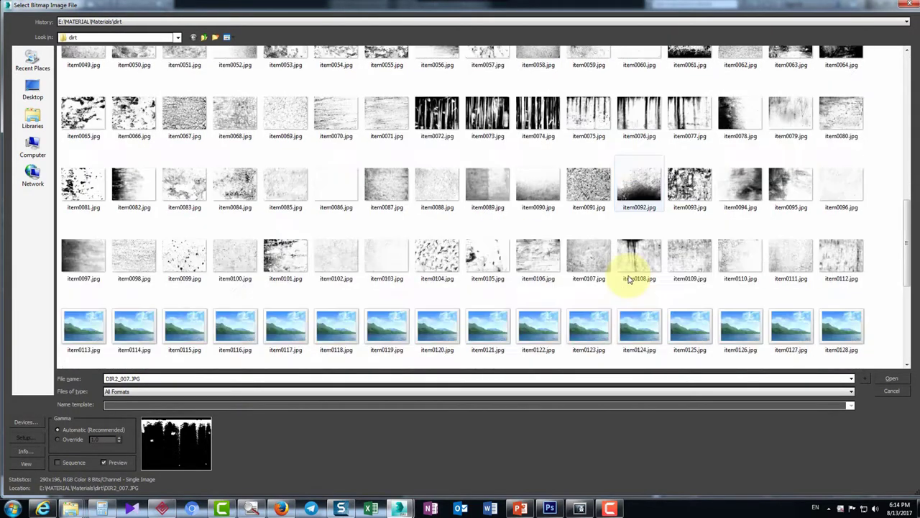
pyautogui.scroll(-2, 628, 279)
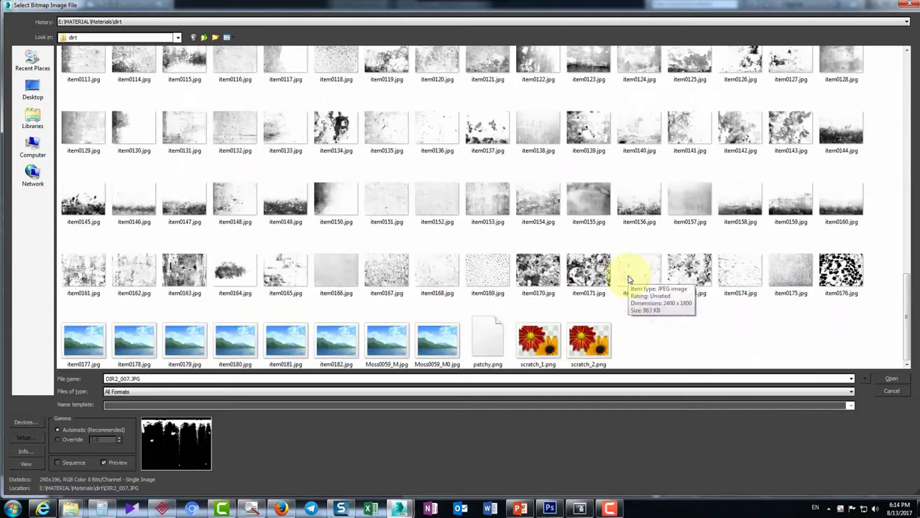
pyautogui.scroll(1, 626, 277)
pyautogui.scroll(-1, 626, 277)
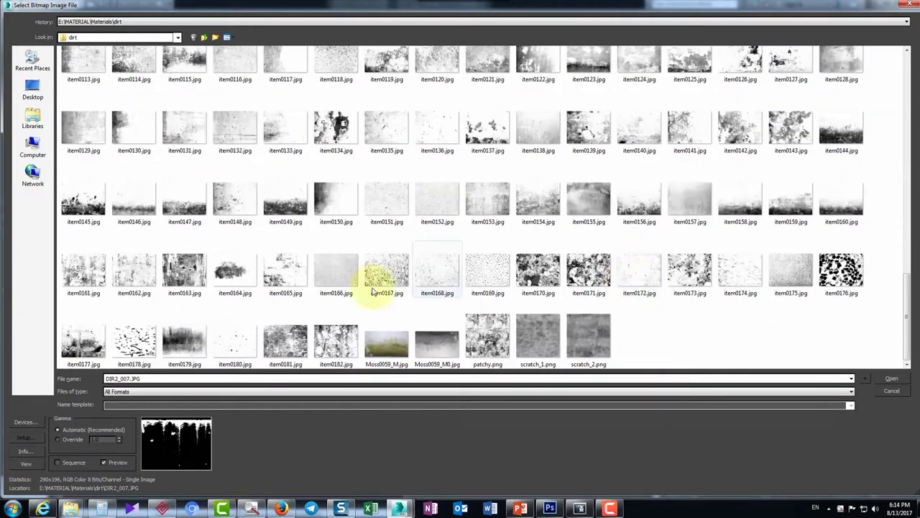
pyautogui.click(254, 280)
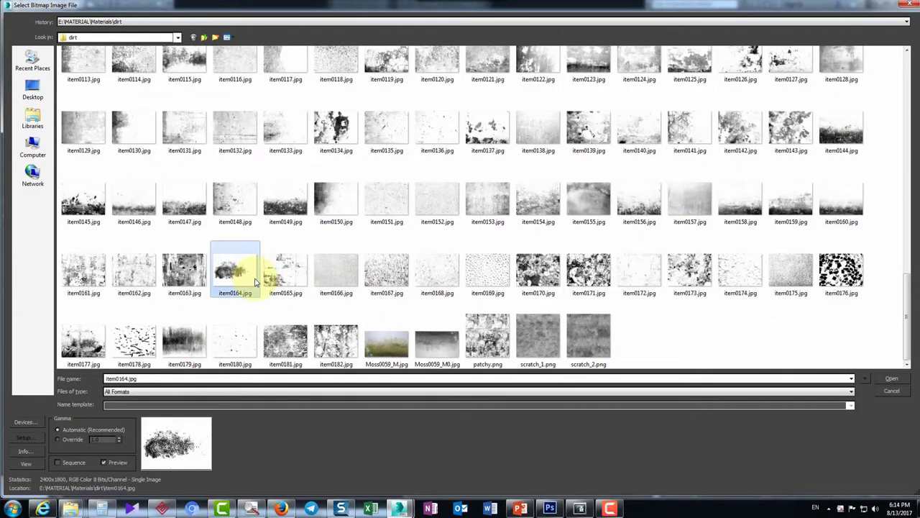
pyautogui.doubleClick(254, 281)
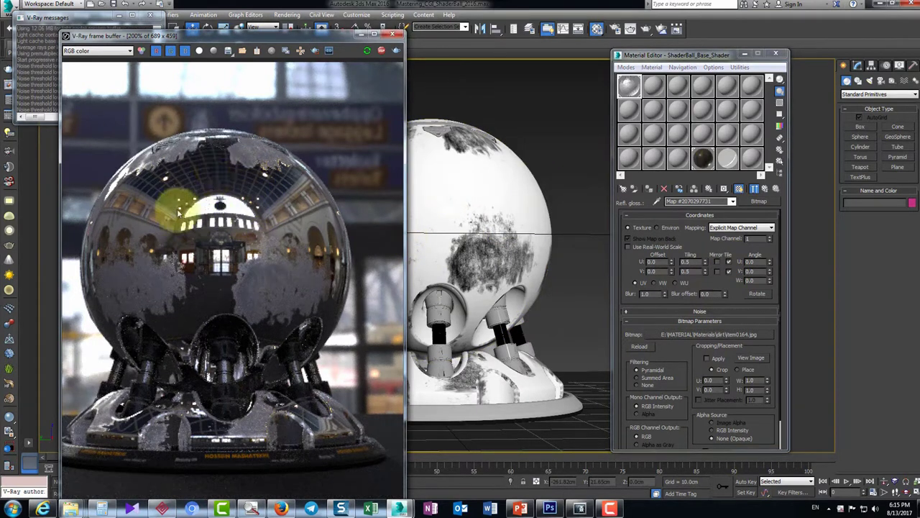
pyautogui.scroll(2, 271, 288)
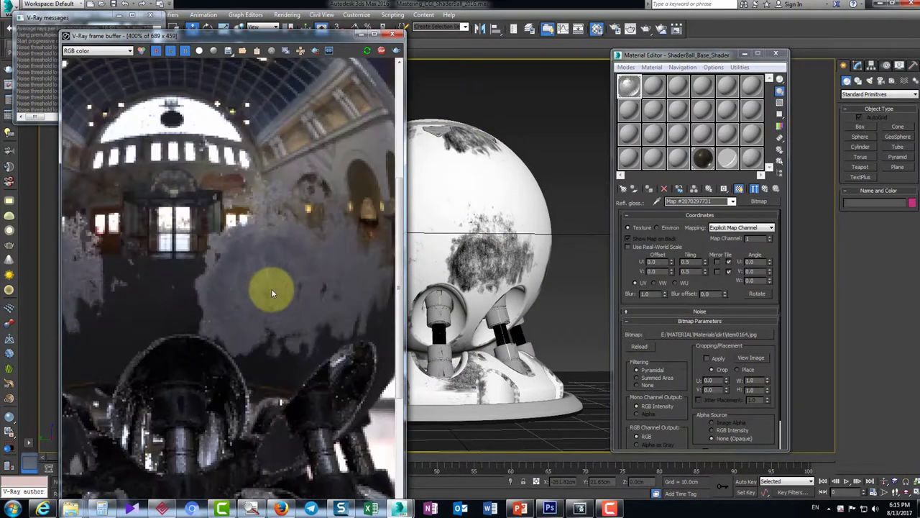
pyautogui.scroll(-2, 289, 252)
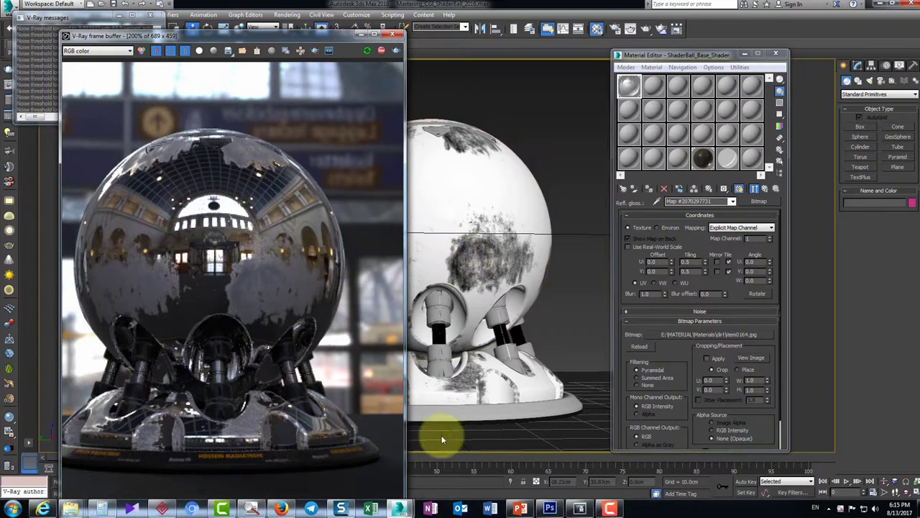
# Switch to Photoshop and create a new blank document with the default settings
pyautogui.click(550, 509)
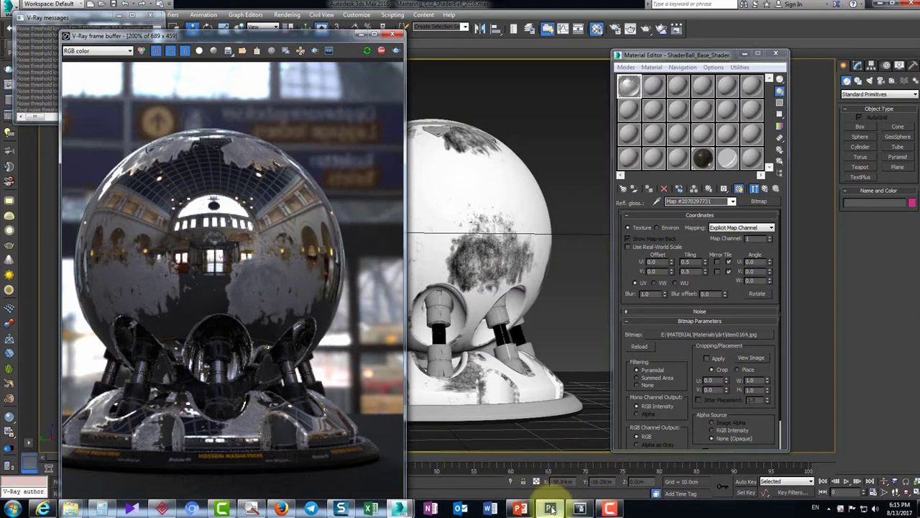
pyautogui.hotkey('ctrl', 'n')
pyautogui.press('Return')
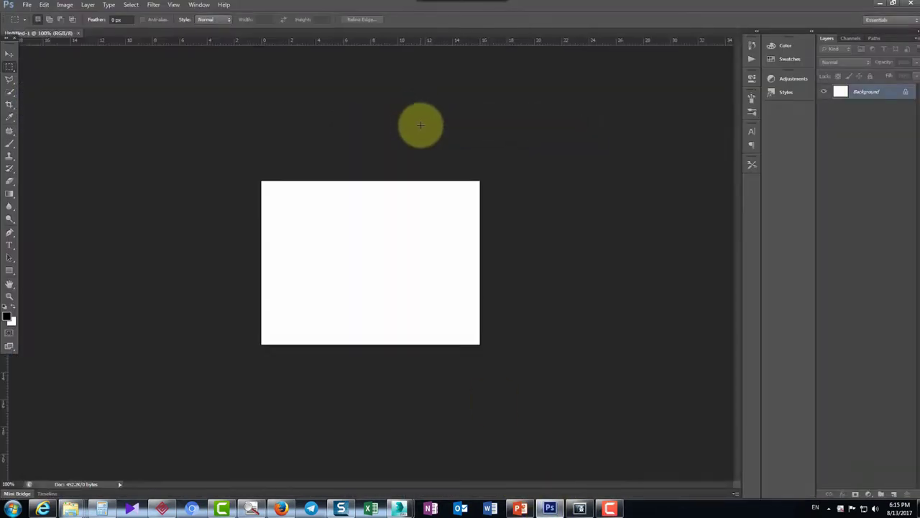
# Resize the blank image to 40 by 40 centimeters without constraining its proportions
pyautogui.hotkey('ctrl', 'alt', 'i')
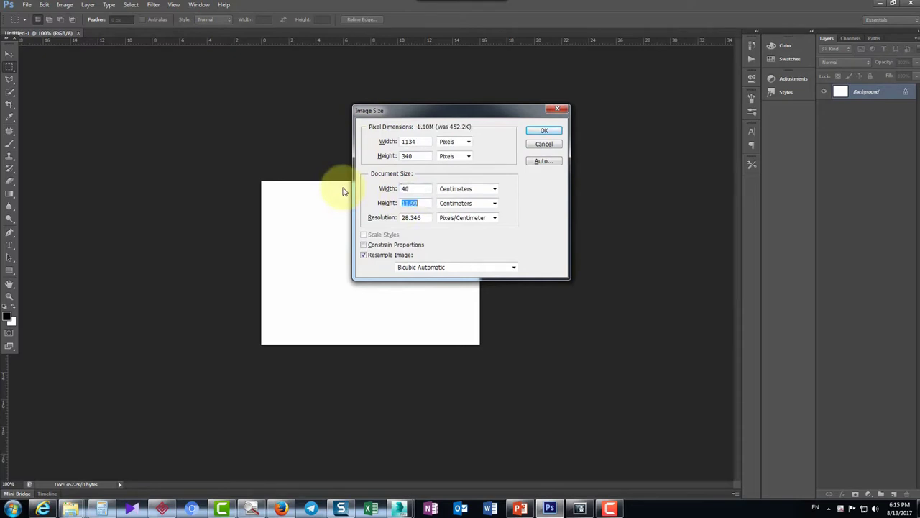
pyautogui.write('40')
pyautogui.press('Return')
# Set the background color to black and paint a soft black dot in the canvas's upper-left area with a brush about 282 px wide
pyautogui.click(9, 144)
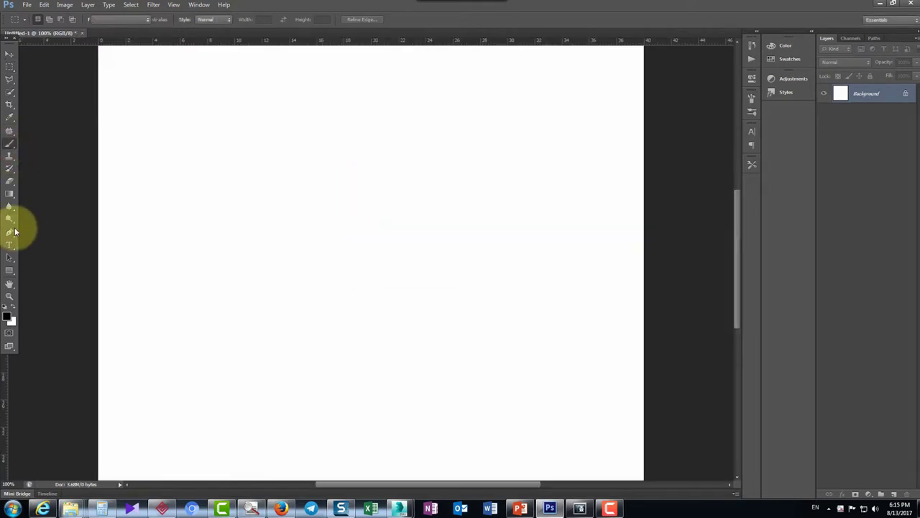
pyautogui.click(9, 321)
pyautogui.moveTo(596, 350); pyautogui.dragTo(743, 437)
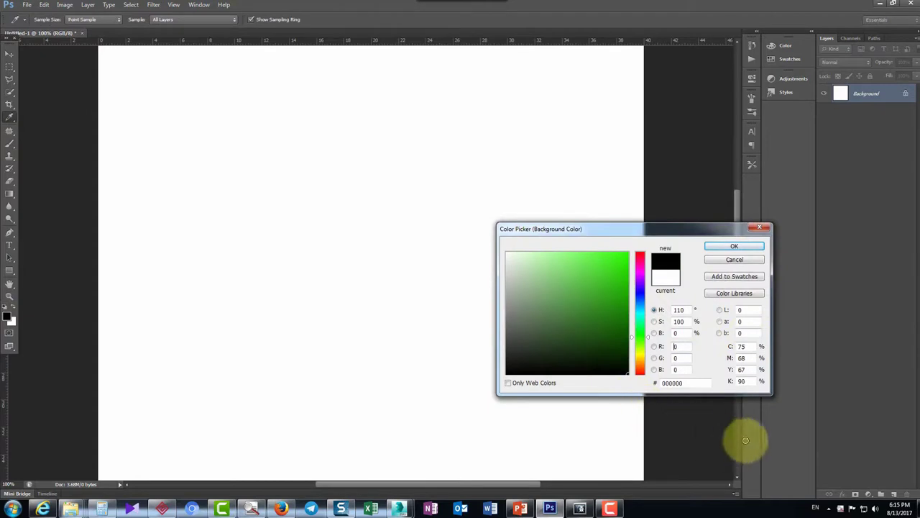
pyautogui.click(734, 245)
pyautogui.moveTo(382, 247)
pyautogui.keyDown('alt'); pyautogui.mouseDown(button='right')
pyautogui.moveTo(412, 253)
pyautogui.moveTo(380, 312)
pyautogui.moveTo(304, 325)
pyautogui.moveTo(407, 331)
pyautogui.moveTo(413, 400)
pyautogui.mouseUp(button='right'); pyautogui.keyUp('alt')
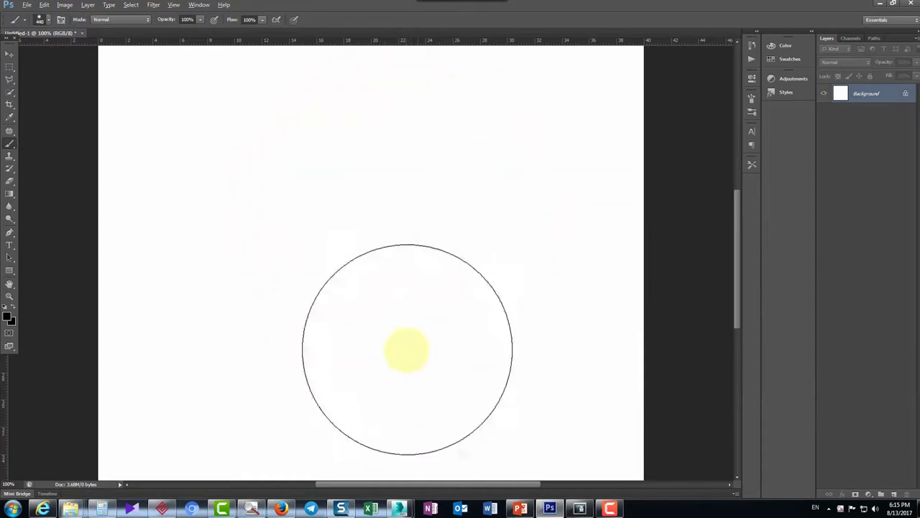
pyautogui.keyDown('alt'); pyautogui.moveTo(390, 175); pyautogui.dragTo(338, 188, button='right'); pyautogui.keyUp('alt')
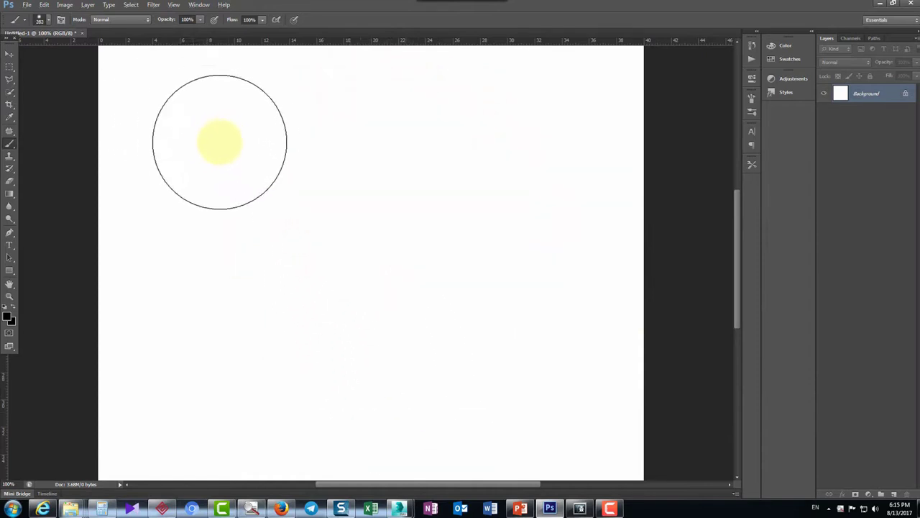
pyautogui.click(230, 138)
# Set the foreground color to near-black 0c1015 and paint a dot below the black one
pyautogui.click(9, 316)
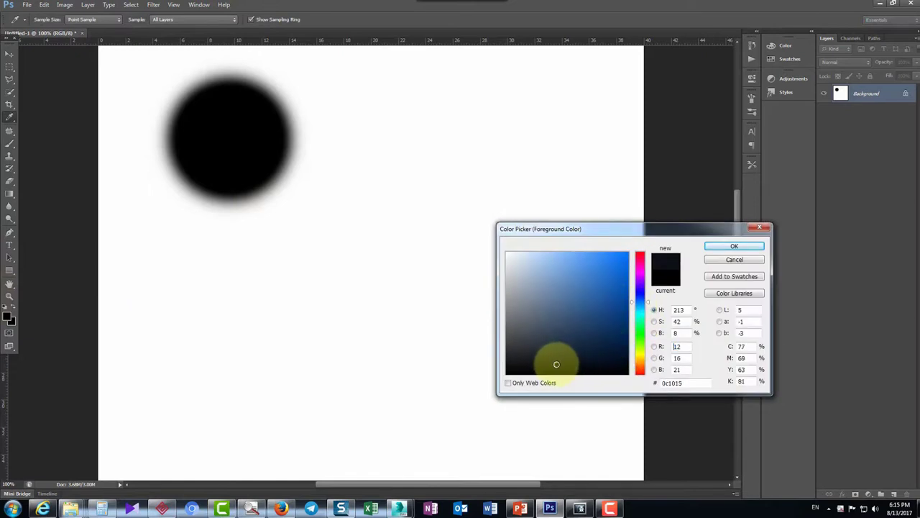
pyautogui.press('Return')
pyautogui.click(220, 318)
# Set the foreground color to dark gray 494242 and paint a dot to the right of the black one
pyautogui.click(9, 316)
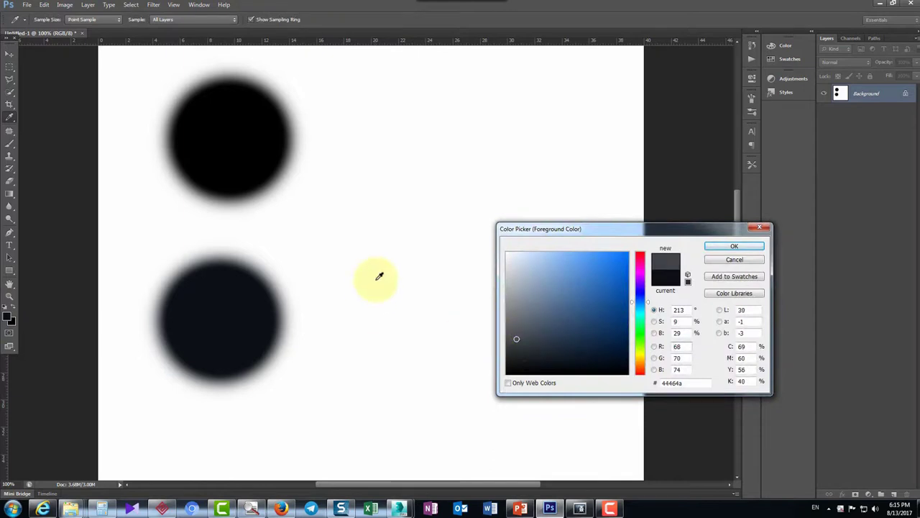
pyautogui.click(431, 148)
pyautogui.moveTo(521, 353); pyautogui.dragTo(516, 338)
pyautogui.click(755, 246)
pyautogui.press('b')
pyautogui.click(415, 128)
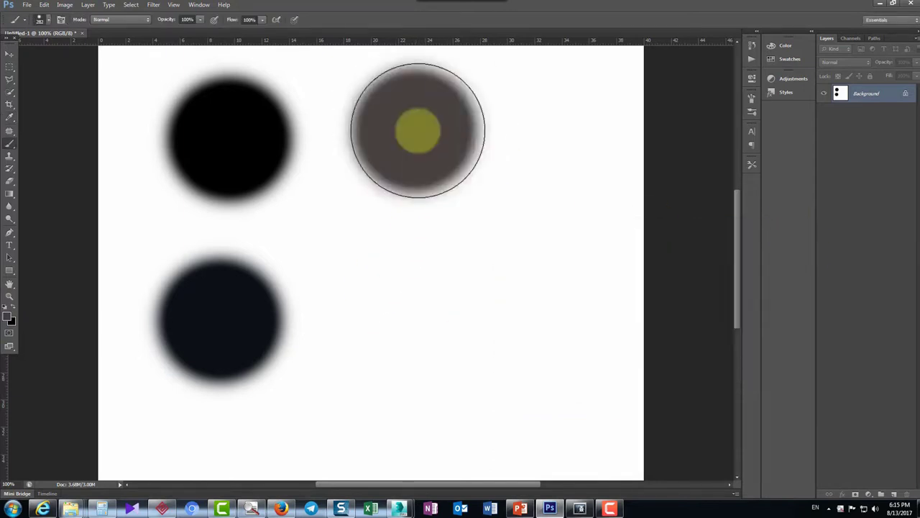
# Paint a light gray a6a3a3 dot below the dark gray one and a paler gray dot near the canvas's right edge
pyautogui.click(9, 318)
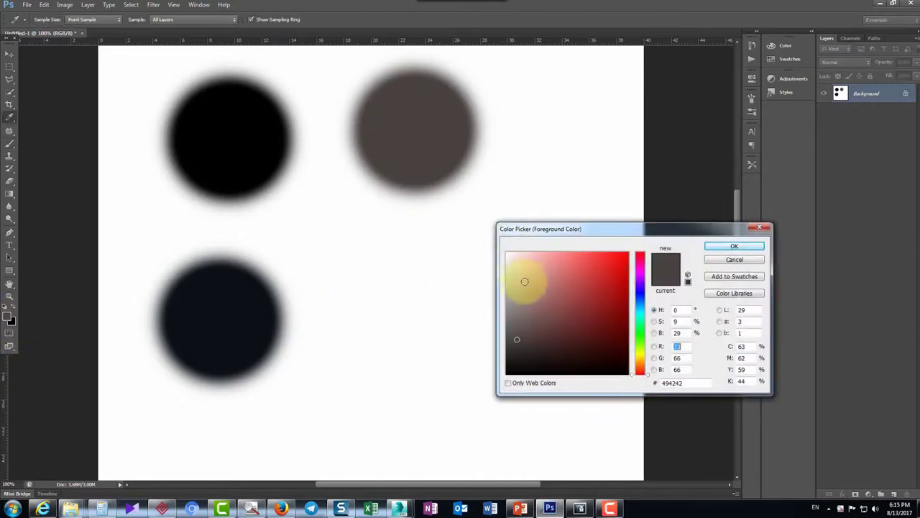
pyautogui.click(764, 248)
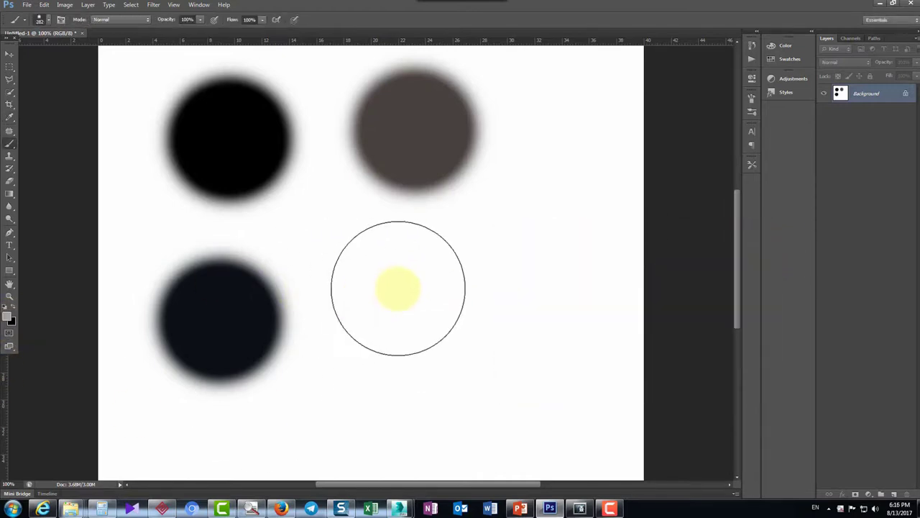
pyautogui.click(410, 305)
pyautogui.click(9, 320)
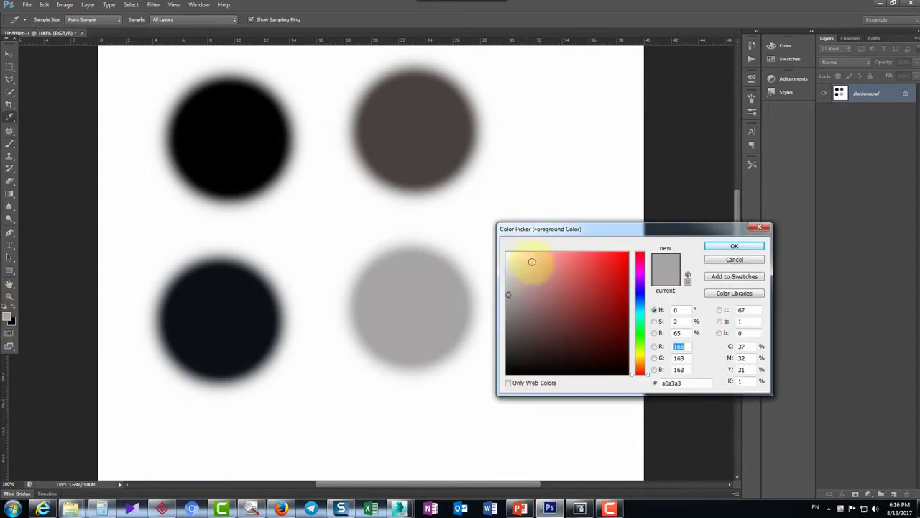
pyautogui.press('Return')
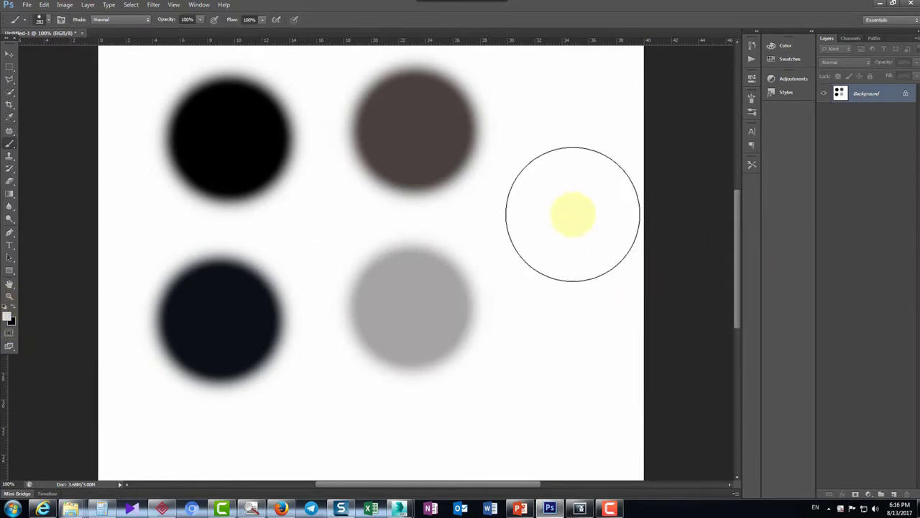
pyautogui.click(586, 237)
# Save the dot image to the Desktop as a JPEG named eeee with maximum quality 12 and baseline standard format
pyautogui.hotkey('ctrl', 'shift', 's')
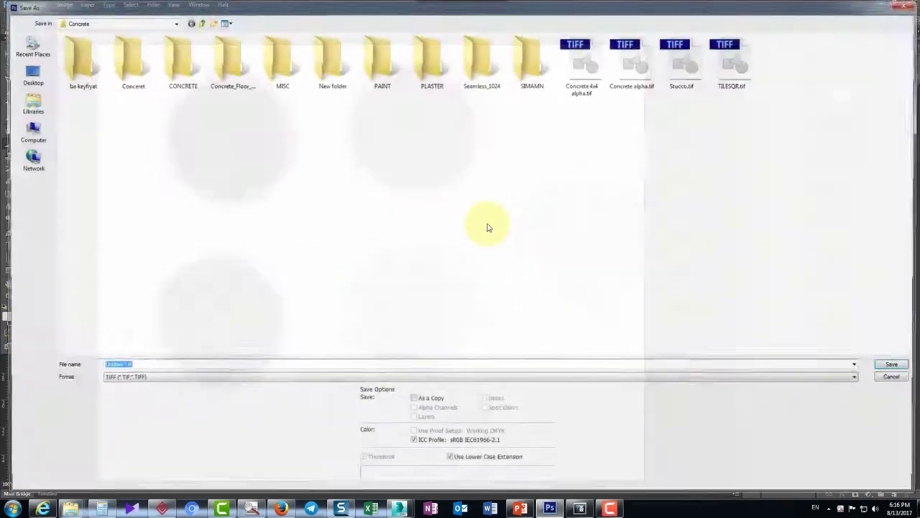
pyautogui.click(20, 83)
pyautogui.write('eeee')
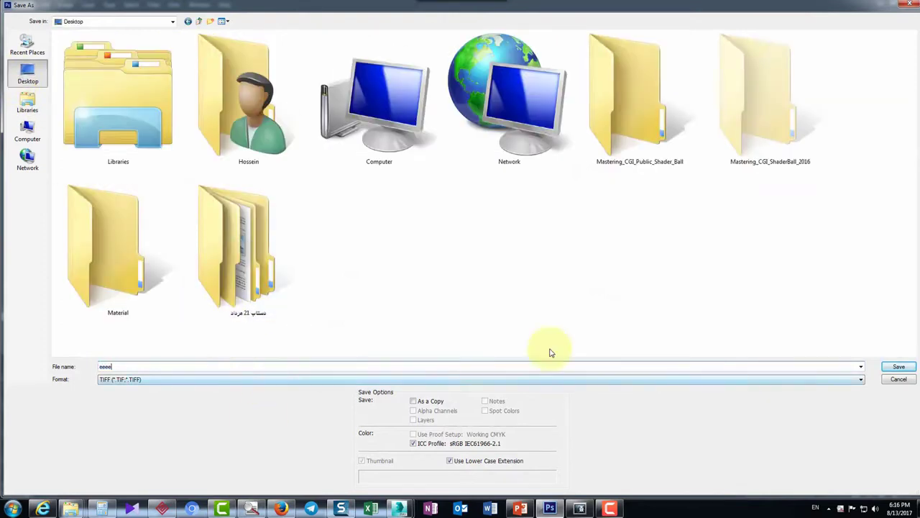
pyautogui.click(213, 379)
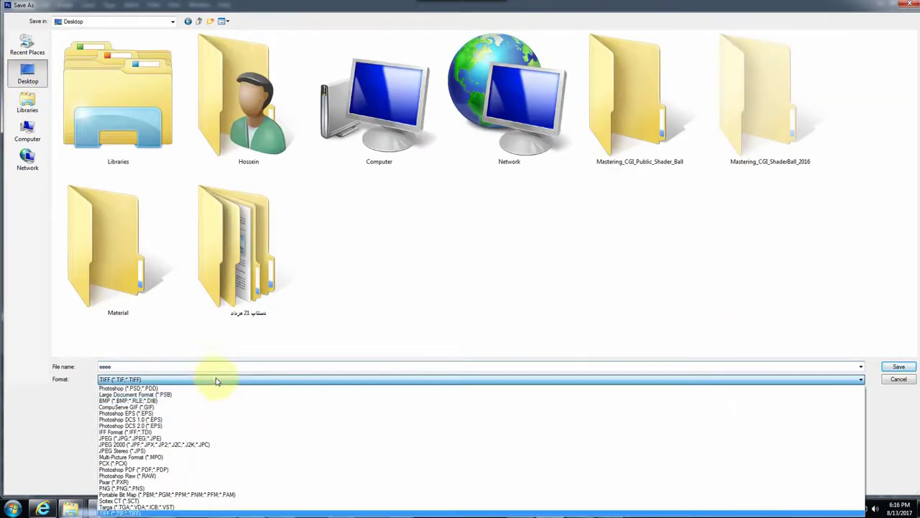
pyautogui.click(233, 437)
pyautogui.press('Return')
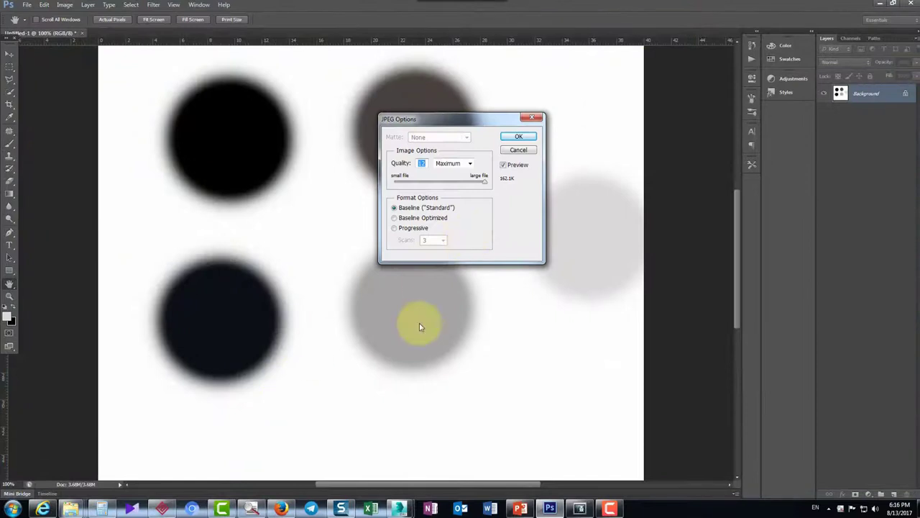
pyautogui.press('Return')
# Switch to 3ds Max and replace the reflection glossiness bitmap with eeee.jpg from the Desktop
pyautogui.moveTo(400, 508)
pyautogui.click(482, 446)
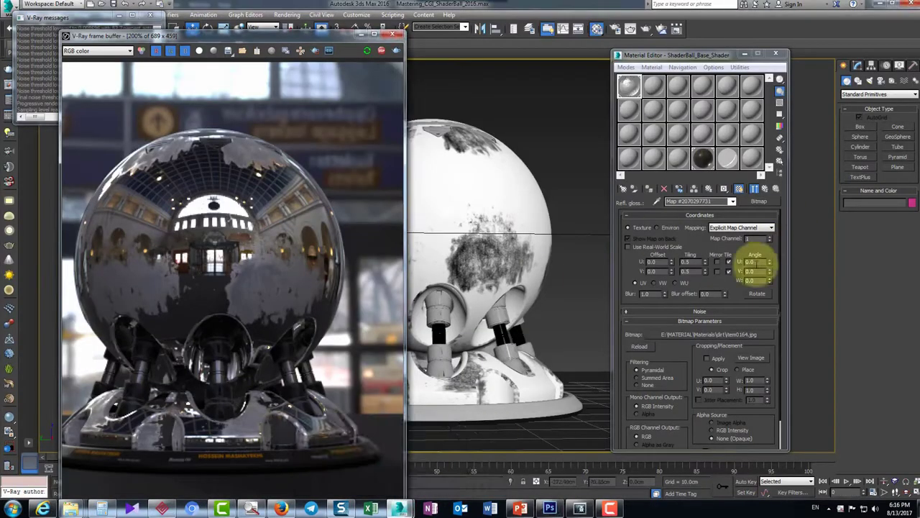
pyautogui.click(712, 334)
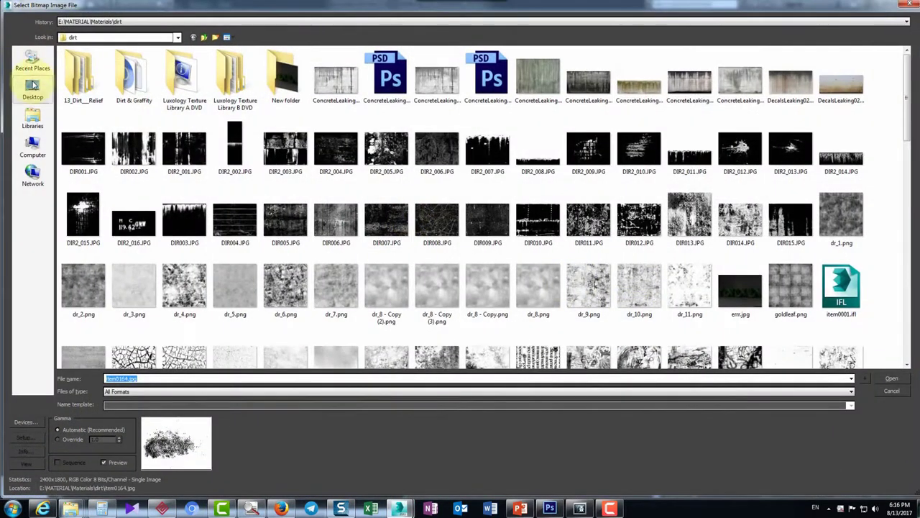
pyautogui.click(32, 87)
pyautogui.click(383, 288)
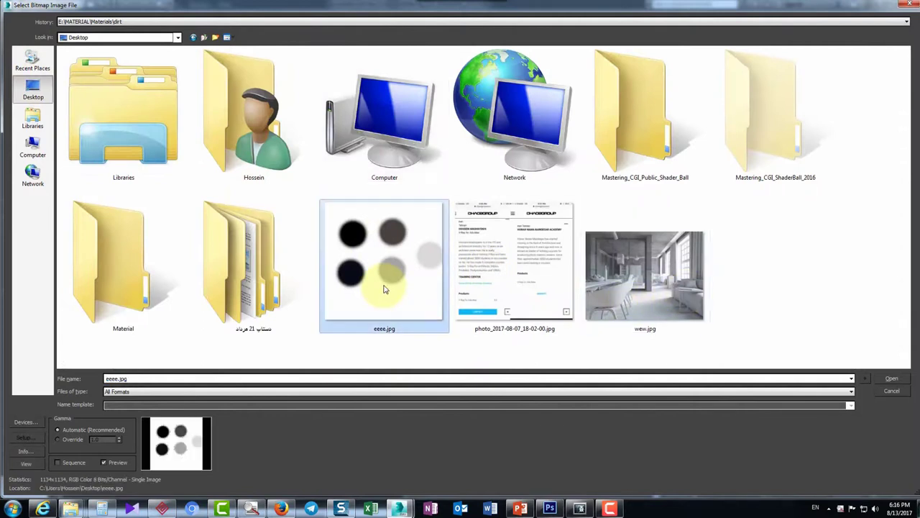
pyautogui.doubleClick(389, 291)
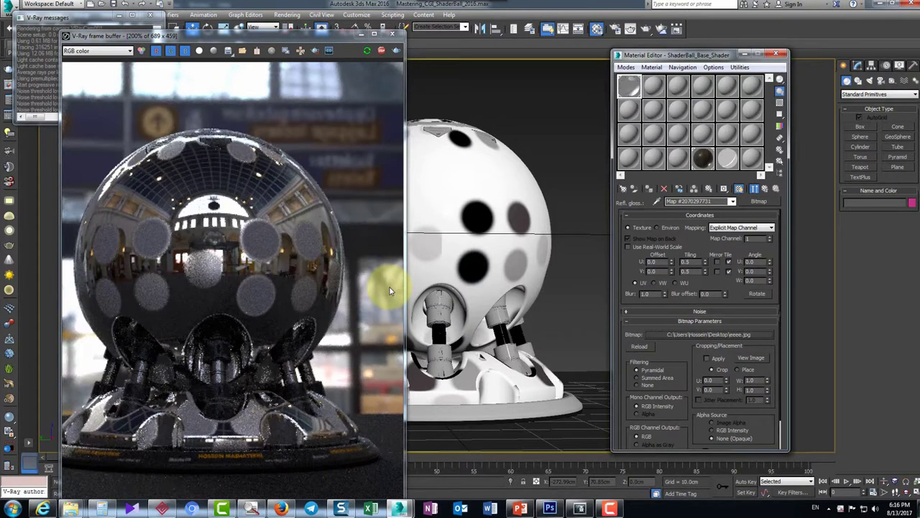
# Compare the dots on the viewport ball with the render, examining the reflection blur inside each dot up close
pyautogui.moveTo(282, 35); pyautogui.dragTo(767, 34)
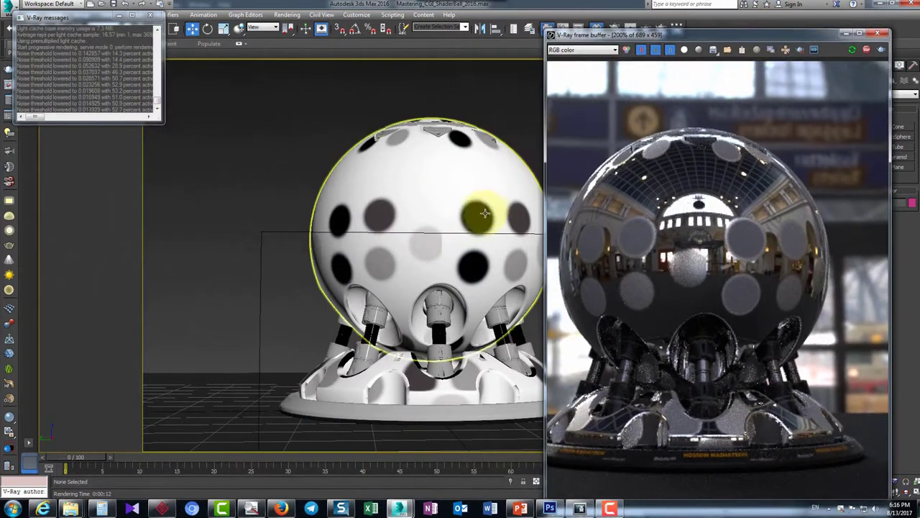
pyautogui.scroll(1, 749, 232)
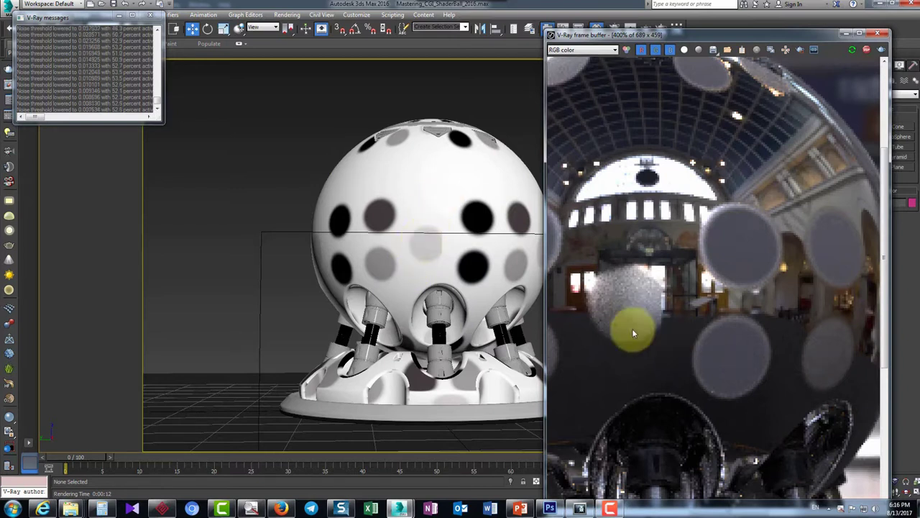
pyautogui.scroll(1, 632, 332)
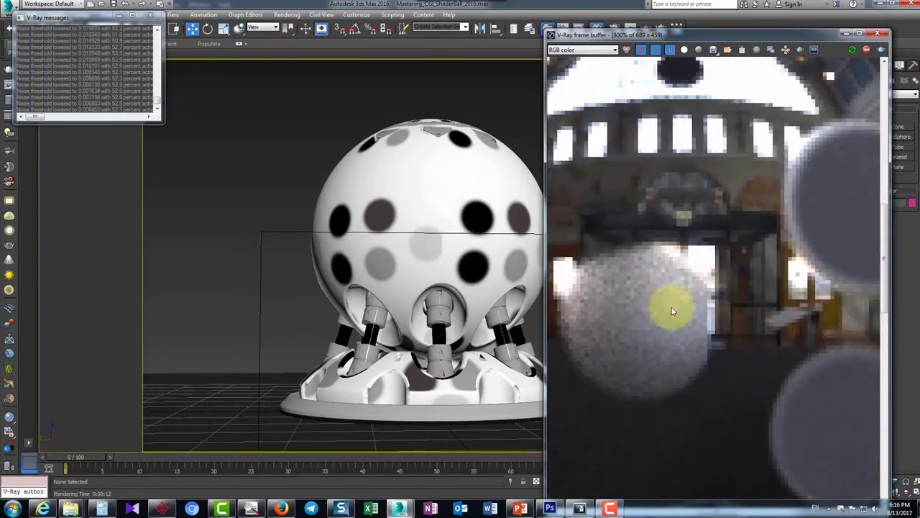
pyautogui.scroll(-2, 655, 327)
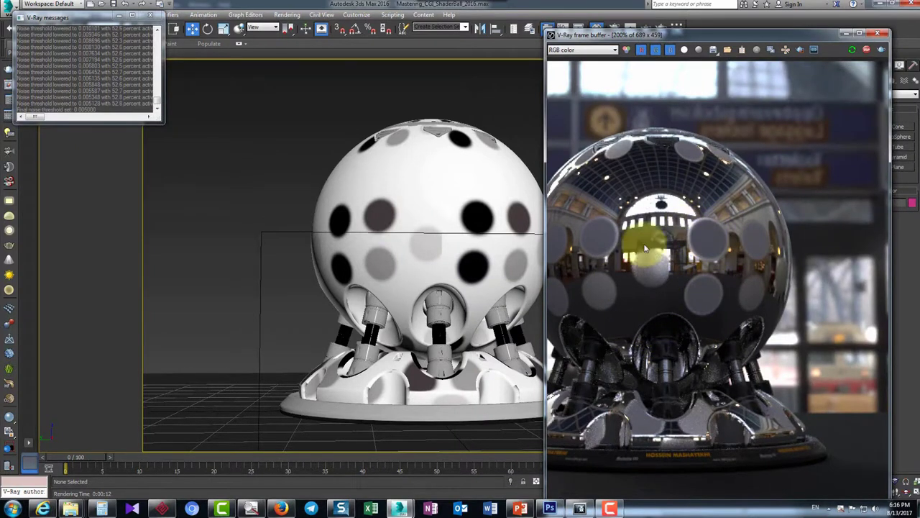
pyautogui.scroll(2, 659, 268)
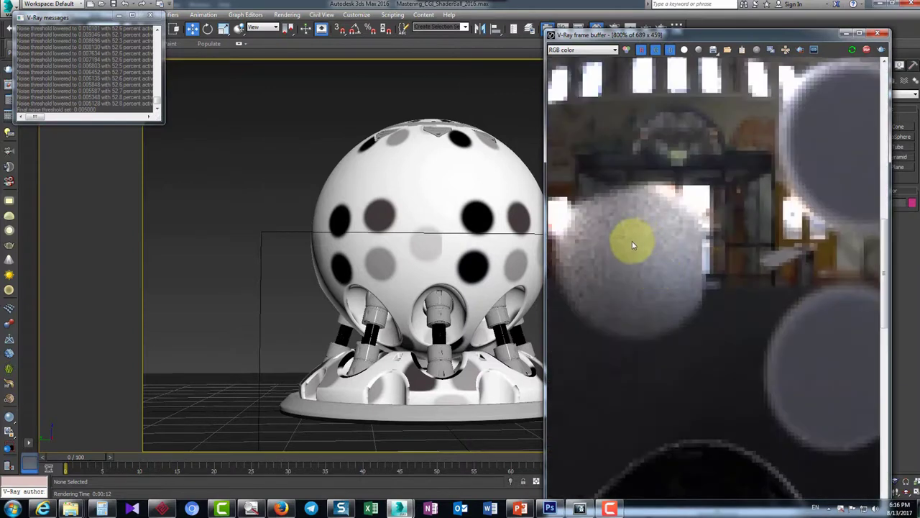
pyautogui.scroll(-2, 632, 241)
pyautogui.moveTo(794, 33); pyautogui.dragTo(303, 67)
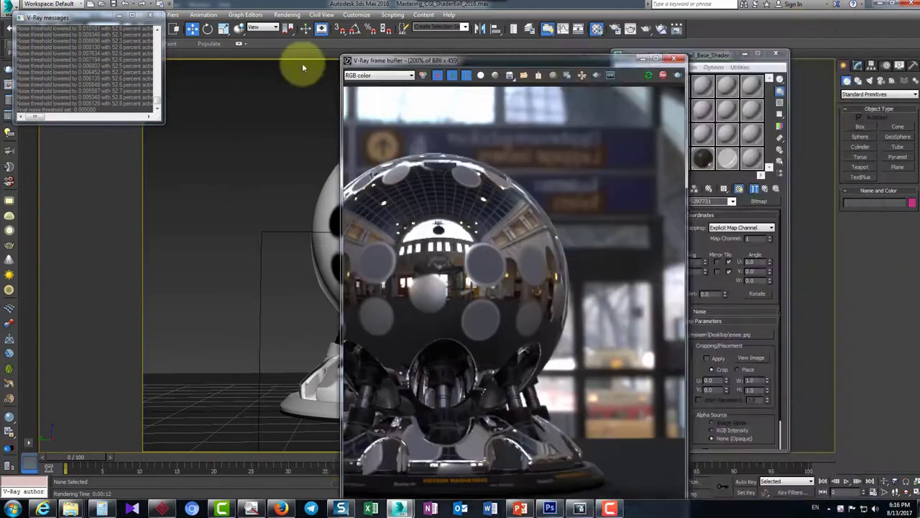
# Return to the parent material and clear the reflection glossiness map
pyautogui.click(765, 189)
pyautogui.rightClick(690, 271)
pyautogui.click(713, 321)
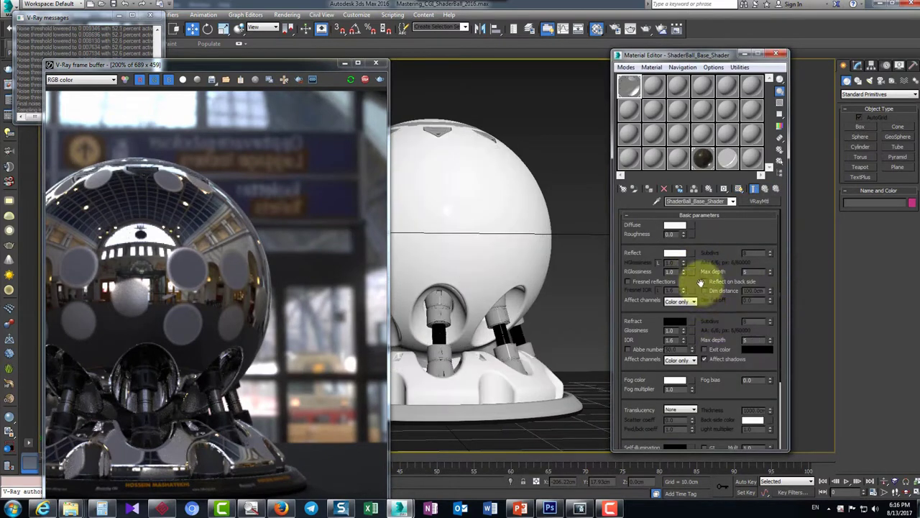
# Assign a Gradient map to the reflection glossiness and display it on the ball in the viewport
pyautogui.click(689, 271)
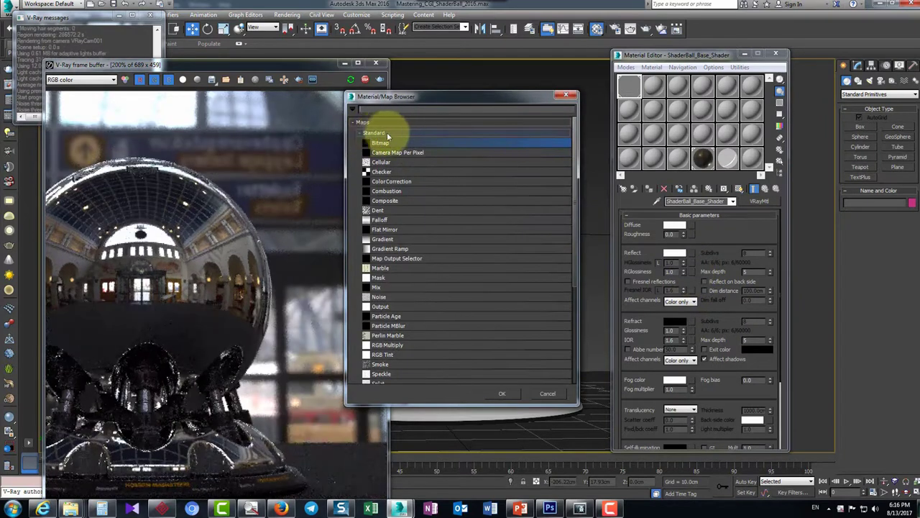
pyautogui.click(376, 238)
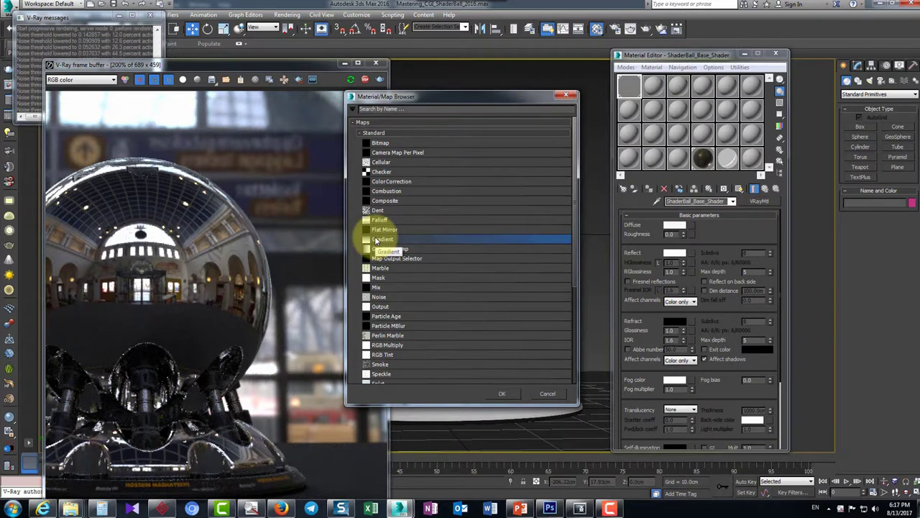
pyautogui.doubleClick(375, 237)
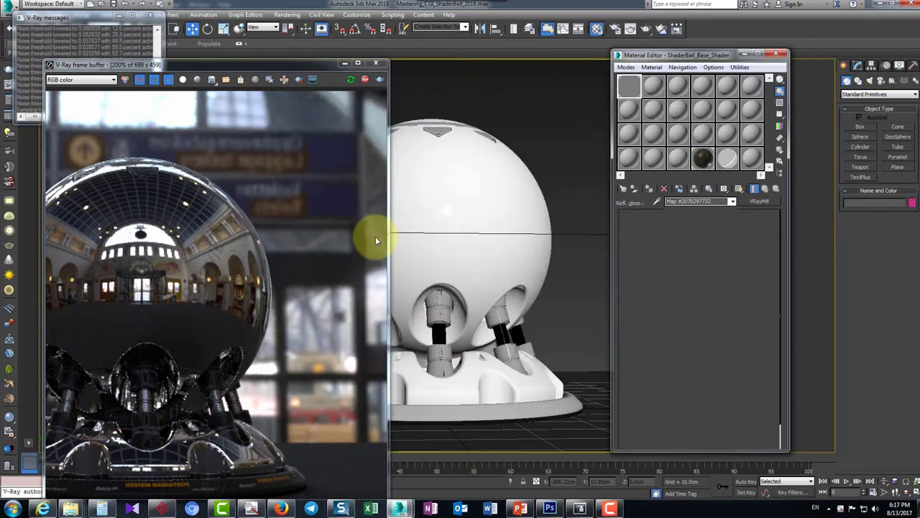
pyautogui.click(739, 188)
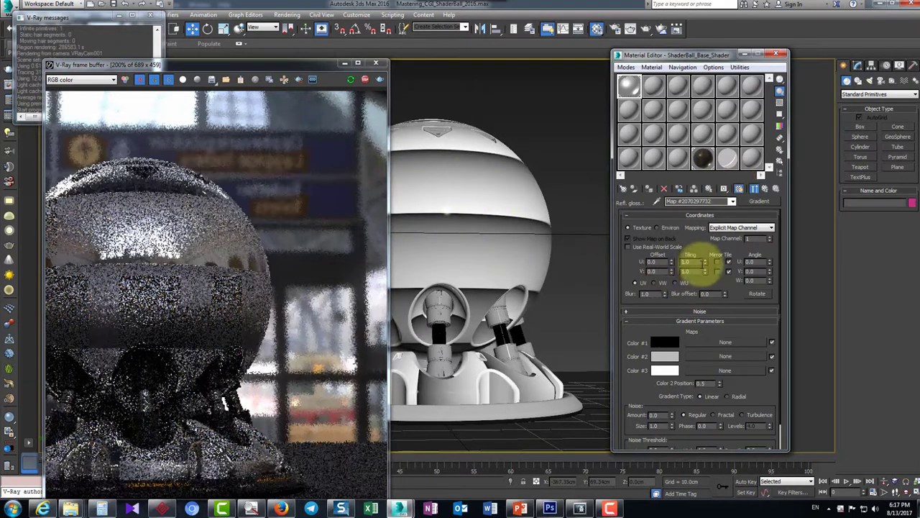
# Set the gradient's V tiling to 0.5 and V offset to 0.09, and compare the glossiness bands in viewport and render
pyautogui.click(706, 261)
pyautogui.moveTo(706, 263); pyautogui.dragTo(707, 273)
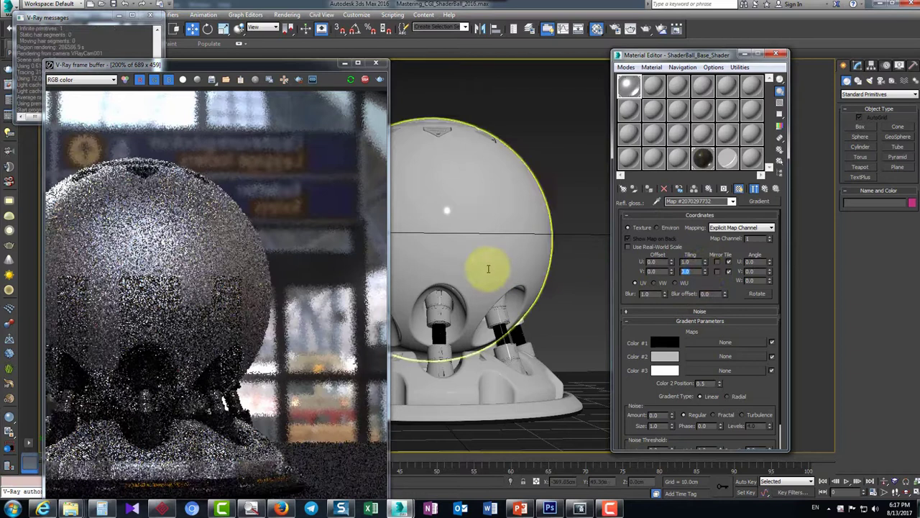
pyautogui.press('Return')
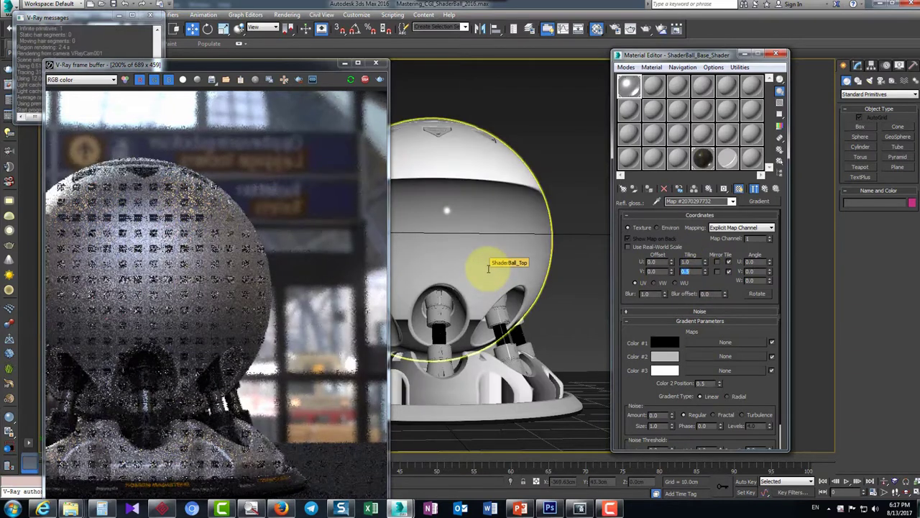
pyautogui.moveTo(672, 271)
pyautogui.mouseDown()
pyautogui.moveTo(672, 286)
pyautogui.moveTo(671, 261)
pyautogui.mouseUp()
pyautogui.moveTo(231, 71); pyautogui.dragTo(769, 34)
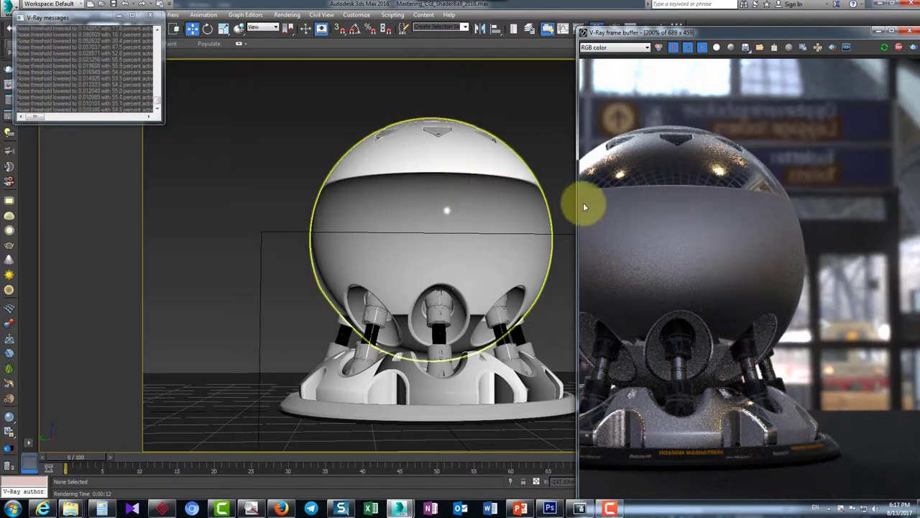
pyautogui.moveTo(733, 35); pyautogui.dragTo(81, 112)
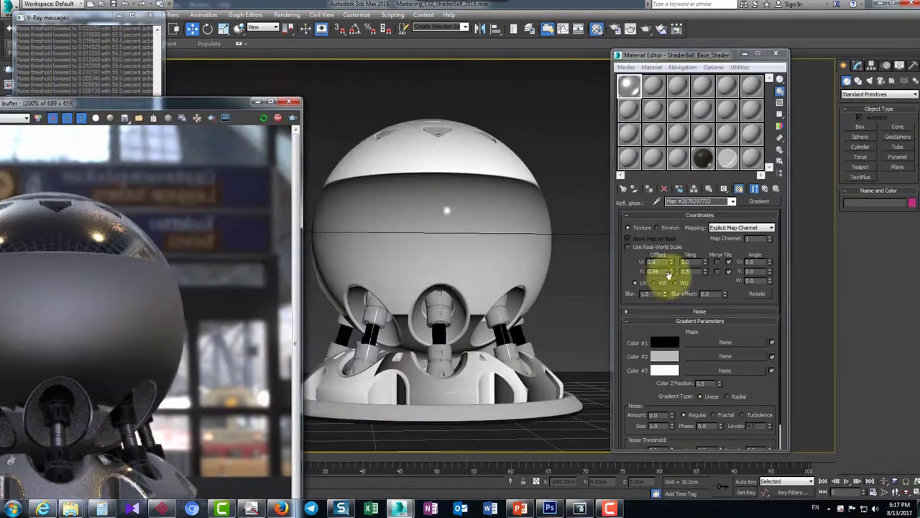
# Set the gradient's V tiling to 0.2
pyautogui.moveTo(694, 271); pyautogui.dragTo(642, 270)
pyautogui.write('0.2')
pyautogui.press('Return')
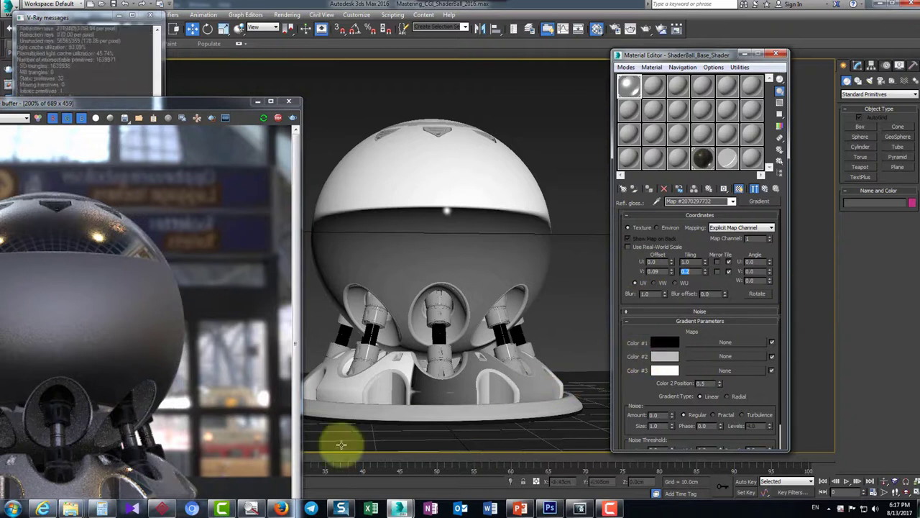
# Set the glossiness gradient's V offset to 1.0 and inspect the resulting reflections on the ball and base in the render
pyautogui.moveTo(671, 271); pyautogui.dragTo(679, 229)
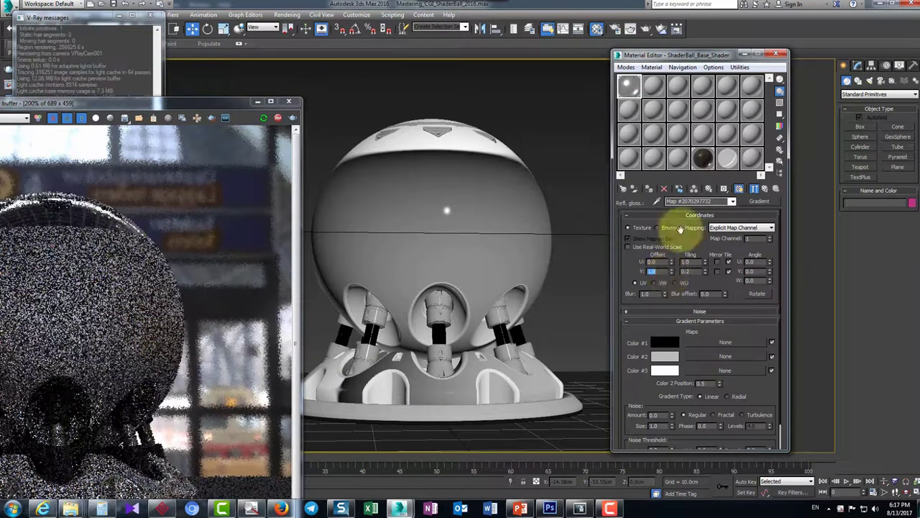
pyautogui.moveTo(240, 103); pyautogui.dragTo(334, 20)
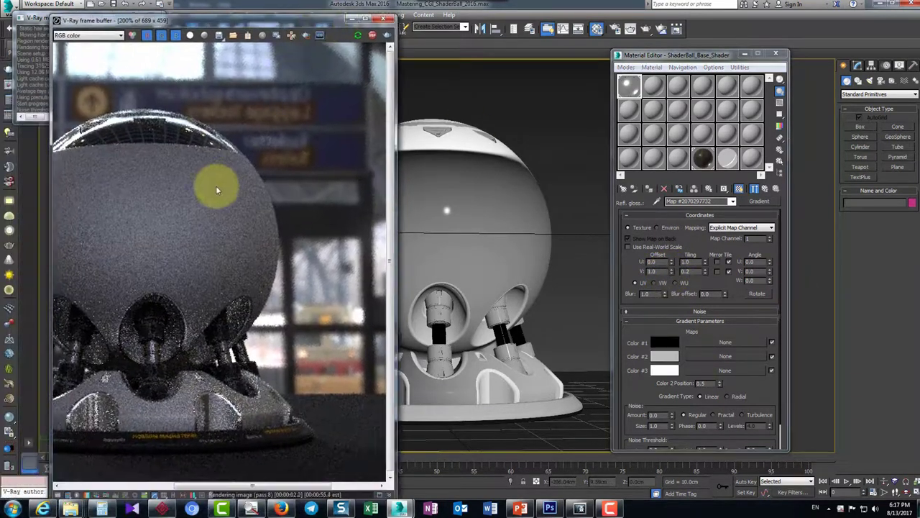
pyautogui.moveTo(189, 186); pyautogui.dragTo(256, 208, button='middle')
pyautogui.scroll(-1, 234, 158)
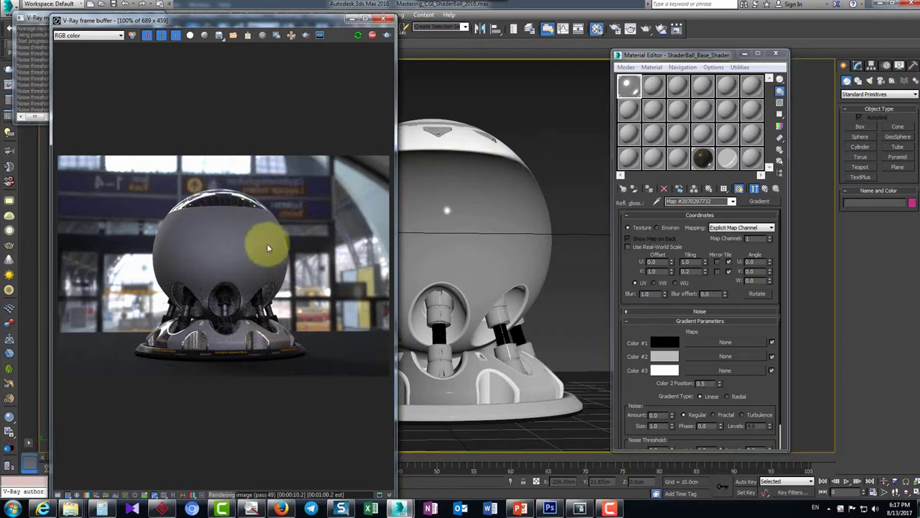
pyautogui.scroll(3, 273, 370)
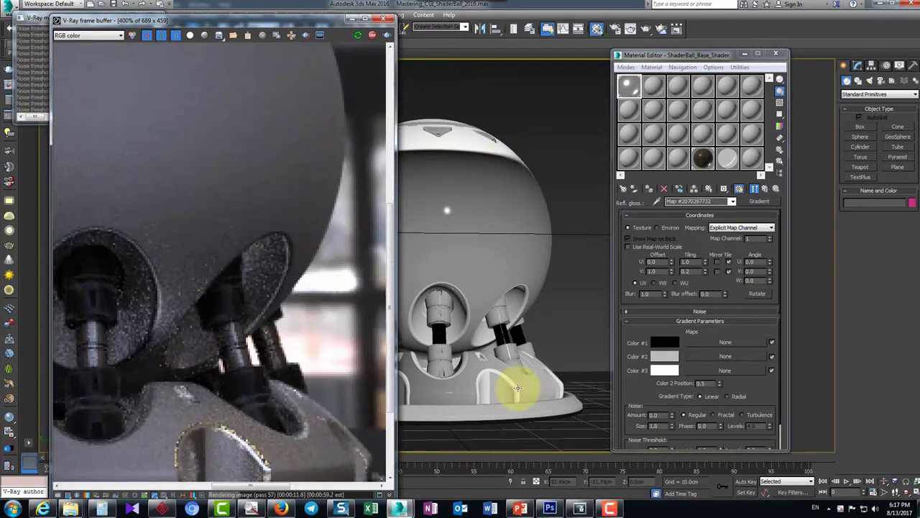
pyautogui.scroll(-2, 266, 273)
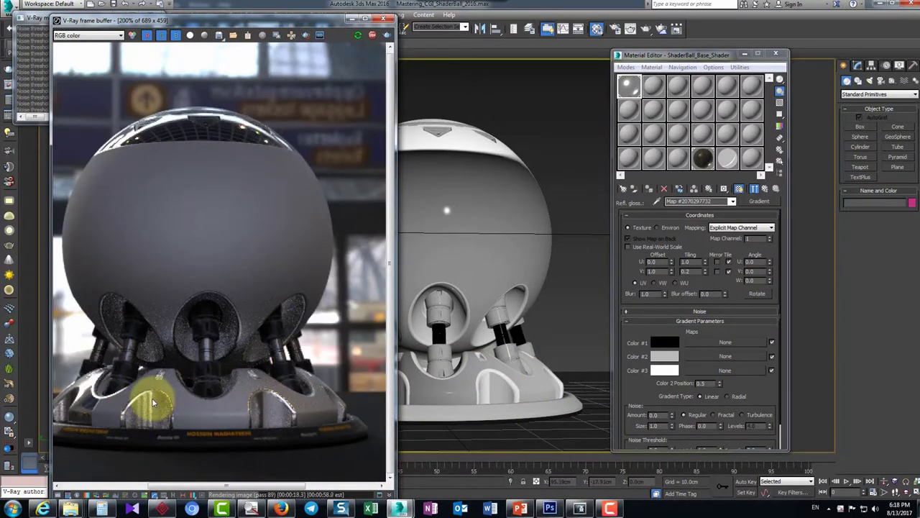
pyautogui.scroll(-1, 215, 224)
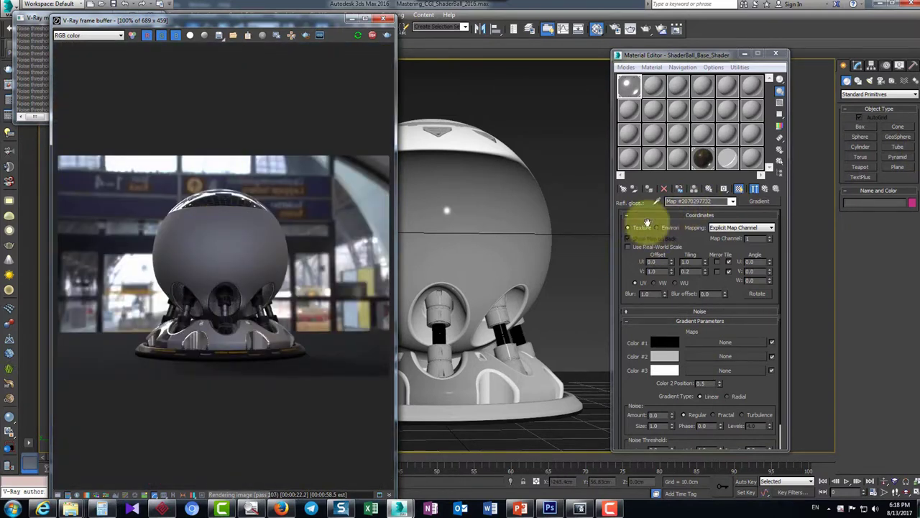
pyautogui.moveTo(312, 25); pyautogui.dragTo(236, 52)
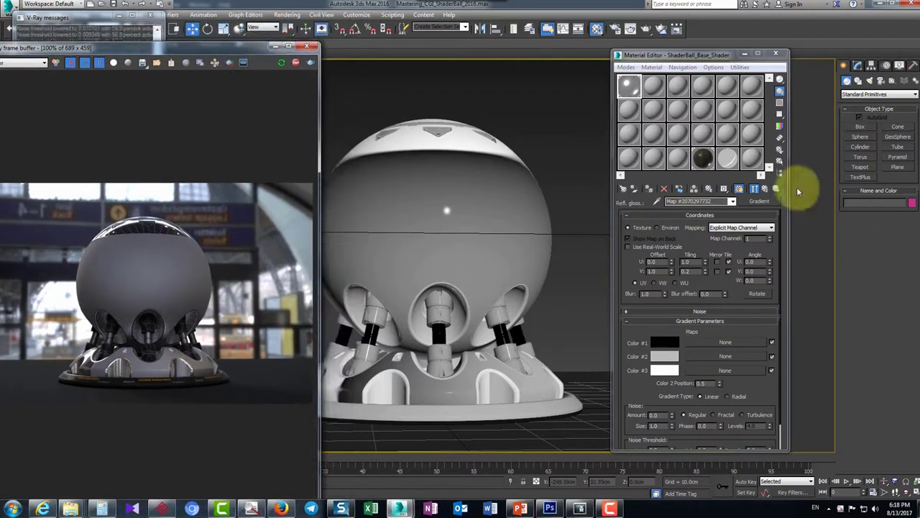
# Go back up to the ball's base material and remove the Gradient map from its reflection glossiness
pyautogui.click(765, 189)
pyautogui.rightClick(692, 272)
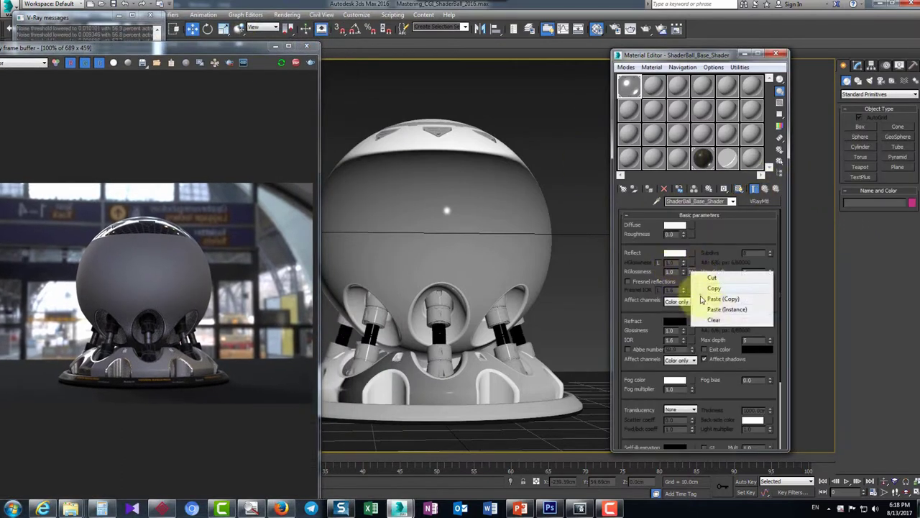
pyautogui.click(712, 320)
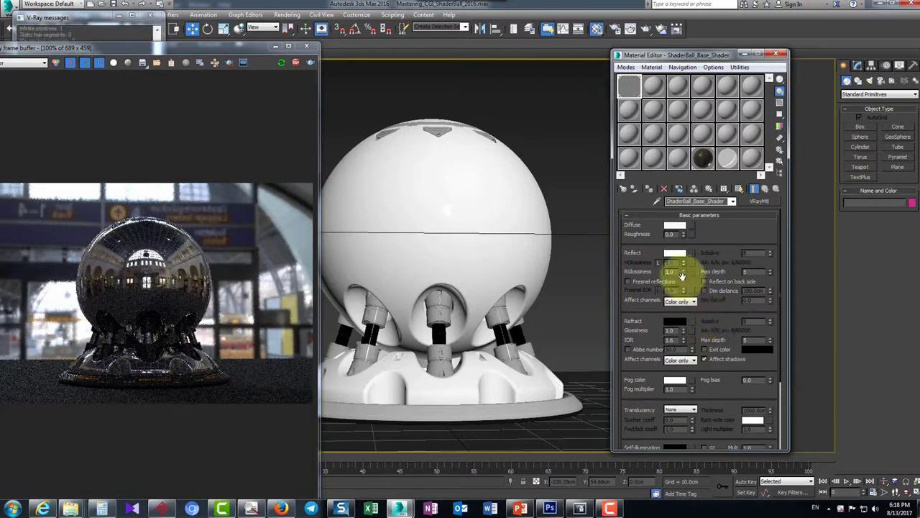
# Assign a Gradient map to the reflection color with V tiling 0.1 and display it on the ball in the viewport
pyautogui.click(690, 252)
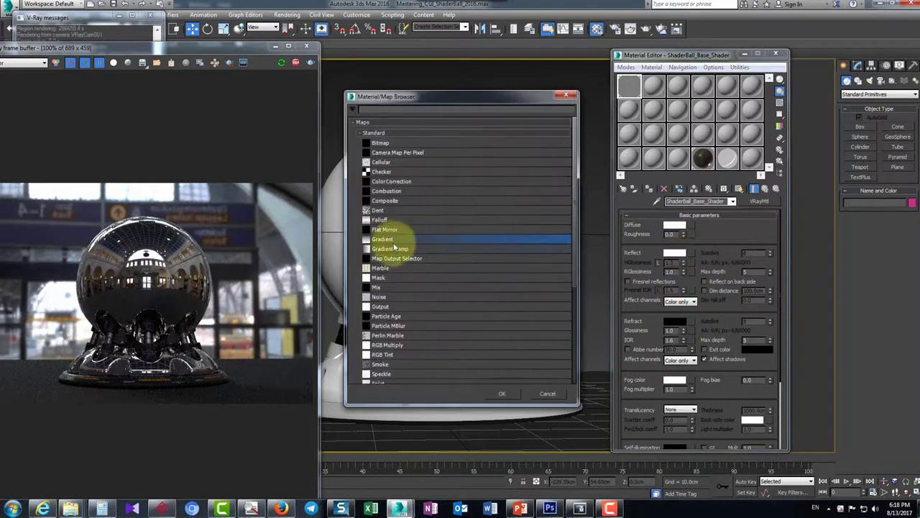
pyautogui.doubleClick(396, 243)
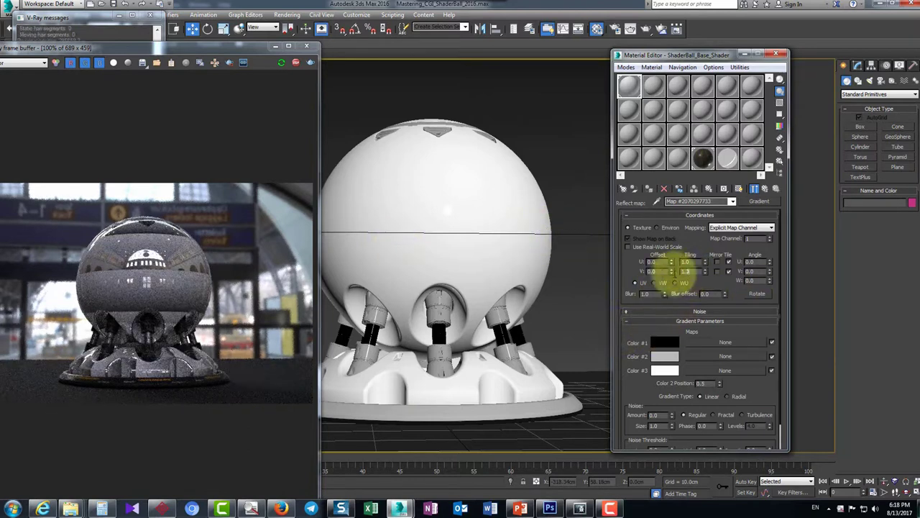
pyautogui.moveTo(675, 273); pyautogui.dragTo(593, 268)
pyautogui.write('0.1')
pyautogui.press('Return')
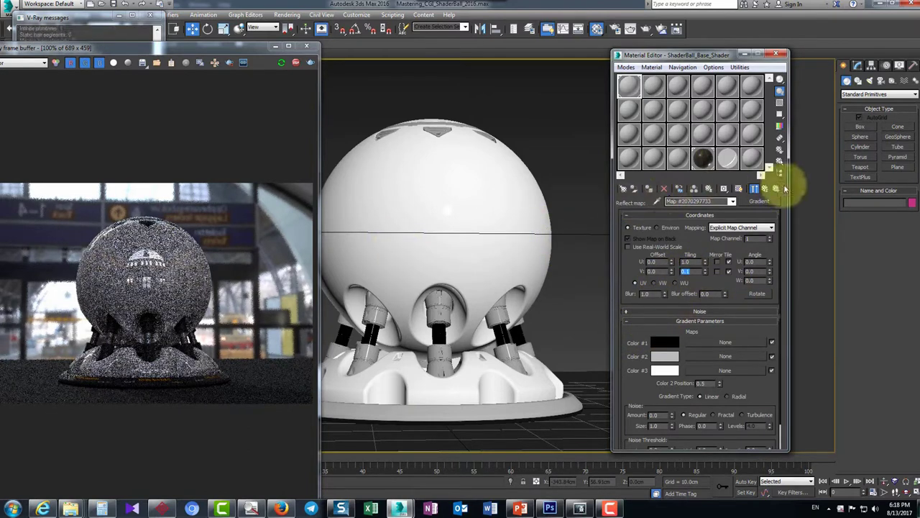
pyautogui.click(739, 189)
pyautogui.click(99, 290)
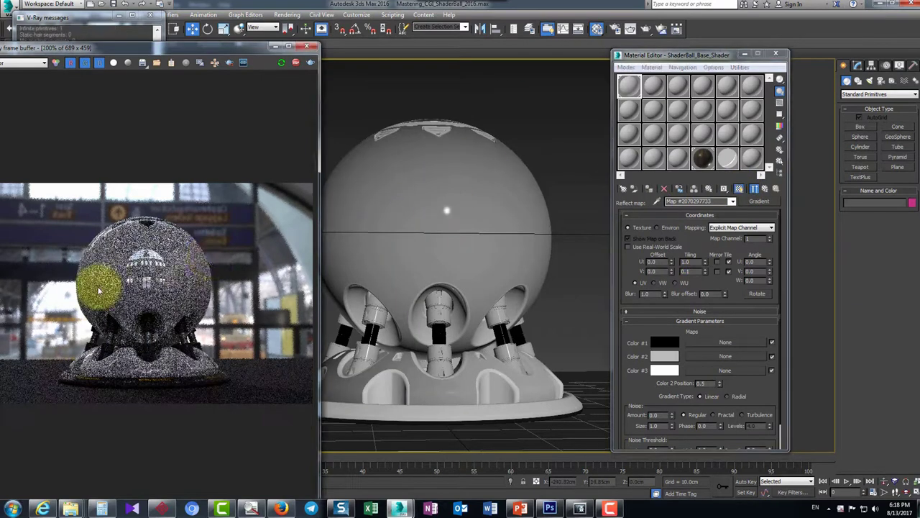
pyautogui.scroll(1, 99, 290)
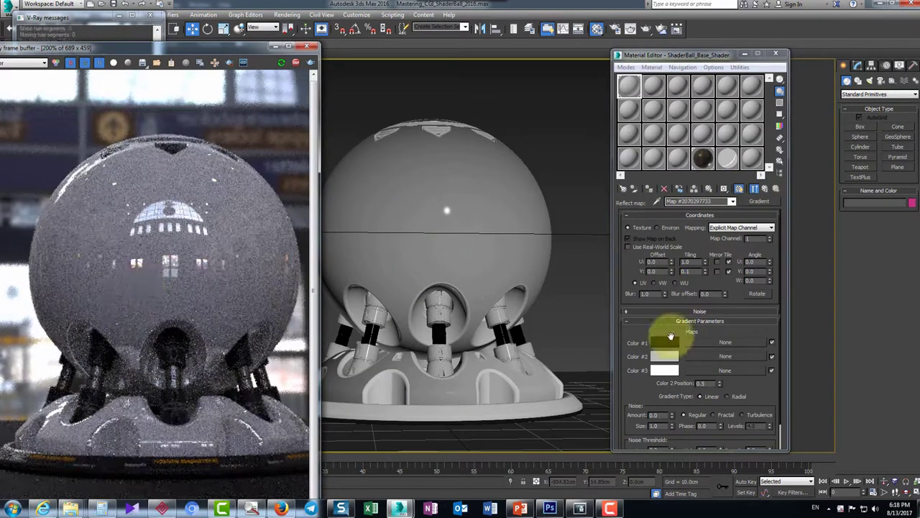
# Set the reflection gradient's V tiling to 0.2 and compare the reflective bands in the render
pyautogui.click(633, 268)
pyautogui.press('Return')
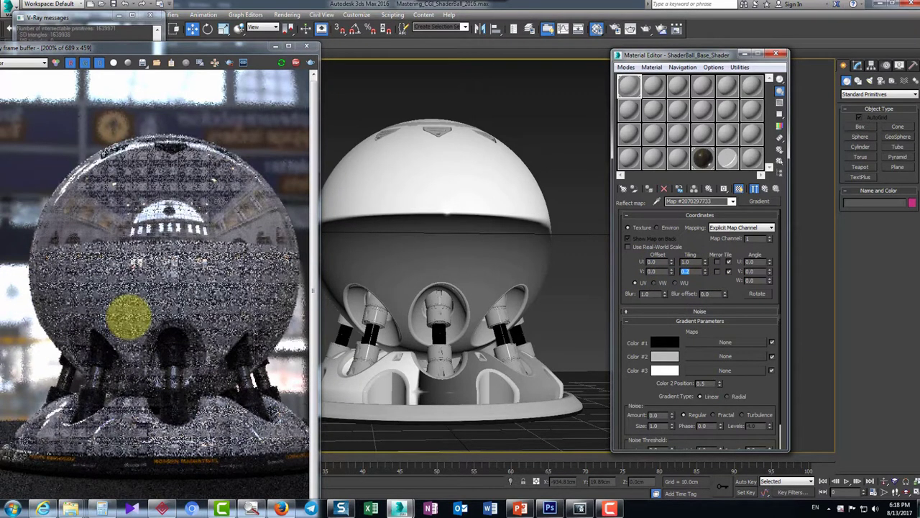
pyautogui.scroll(-2, 215, 335)
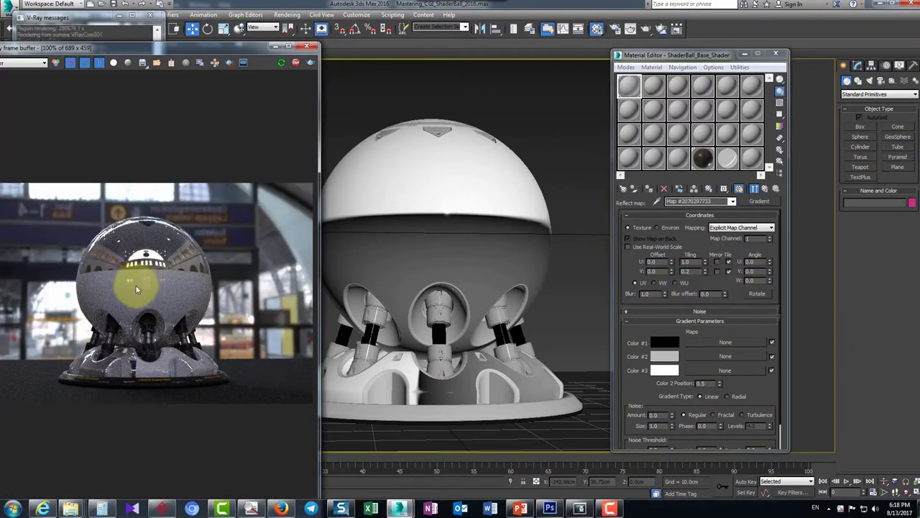
pyautogui.scroll(-1, 132, 310)
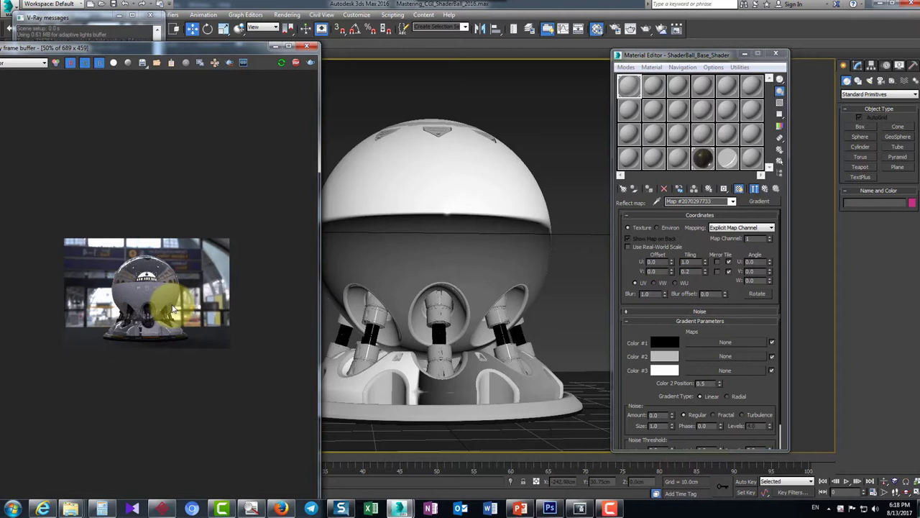
pyautogui.scroll(2, 131, 310)
# Return to the parent material and clear the reflection color map
pyautogui.click(765, 189)
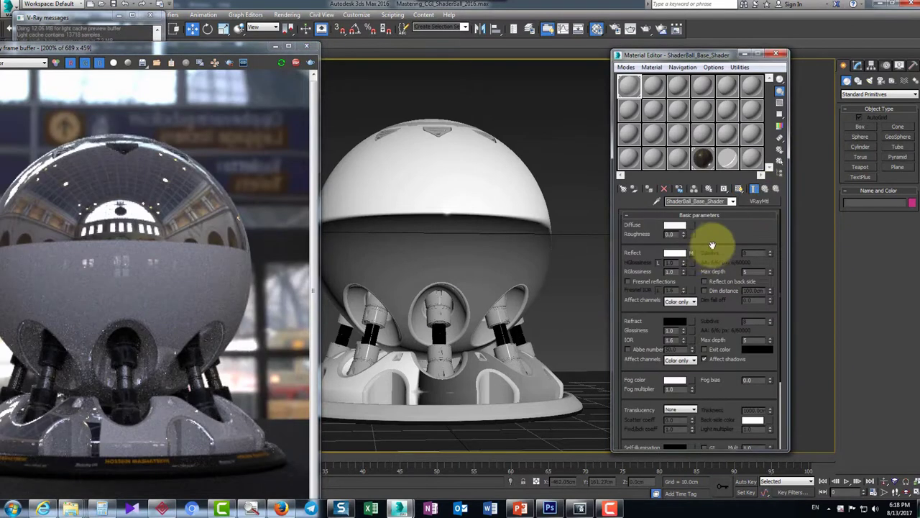
pyautogui.rightClick(693, 254)
pyautogui.click(719, 299)
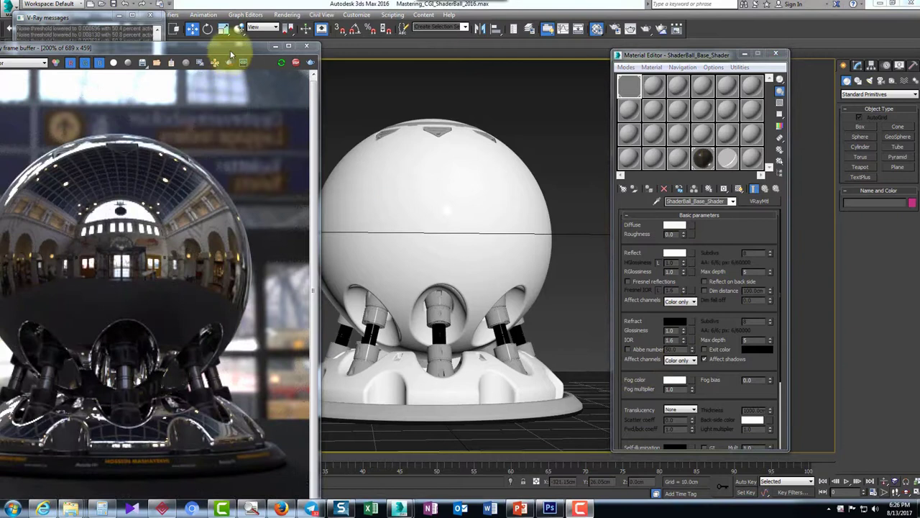
# Enable Fresnel reflections on the ball's base material and close the Material Editor
pyautogui.moveTo(230, 49); pyautogui.dragTo(313, 15)
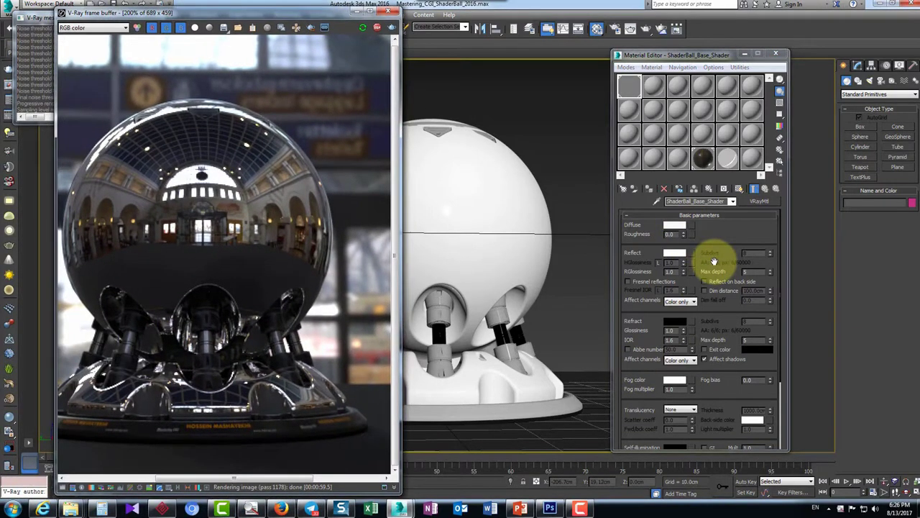
pyautogui.click(651, 282)
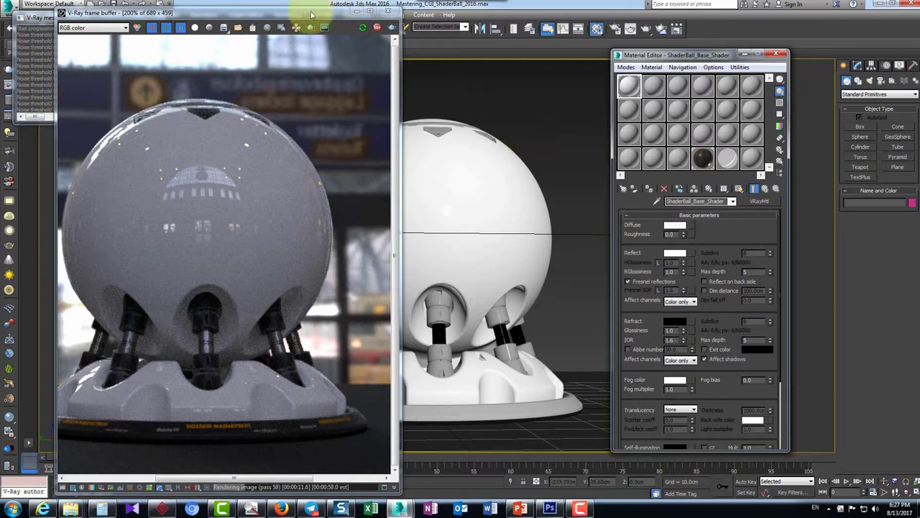
pyautogui.moveTo(311, 15); pyautogui.dragTo(304, 17)
pyautogui.click(776, 54)
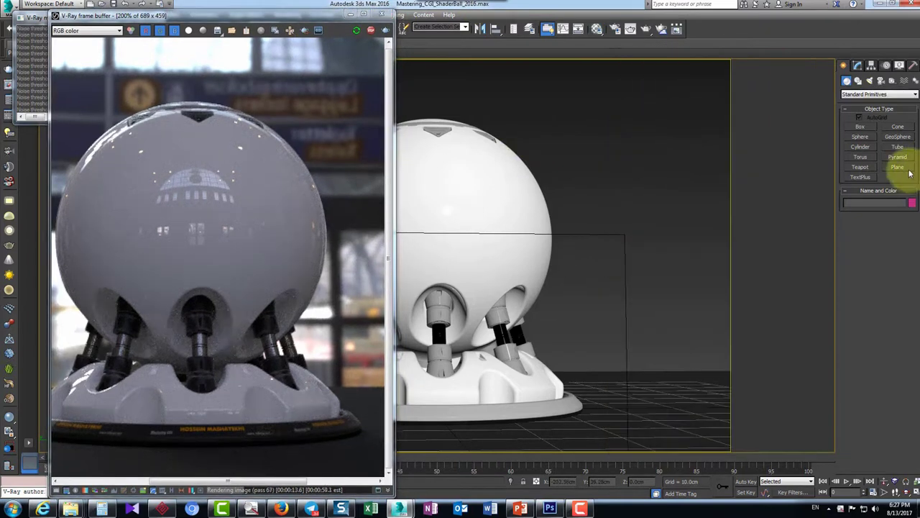
# Draw a large rectangular plane on the ground beside the shader ball in the perspective view
pyautogui.click(897, 166)
pyautogui.press('p')
pyautogui.scroll(-3, 603, 324)
pyautogui.keyDown('alt'); pyautogui.moveTo(618, 312); pyautogui.dragTo(398, 321, button='middle'); pyautogui.keyUp('alt')
pyautogui.moveTo(616, 262); pyautogui.dragTo(384, 354)
pyautogui.moveTo(505, 290)
pyautogui.keyDown('alt'); pyautogui.mouseDown(button='middle')
pyautogui.moveTo(489, 287)
pyautogui.moveTo(503, 290)
pyautogui.mouseUp(button='middle'); pyautogui.keyUp('alt')
pyautogui.rightClick(504, 290)
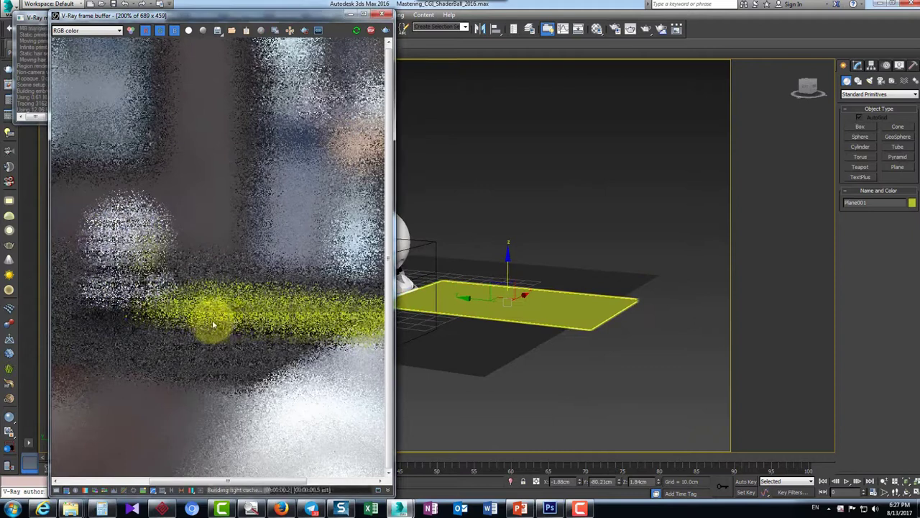
# Assign the ShaderBall_Base_Shader material to the new plane and close the Material Editor
pyautogui.scroll(-1, 233, 324)
pyautogui.scroll(6, 570, 271)
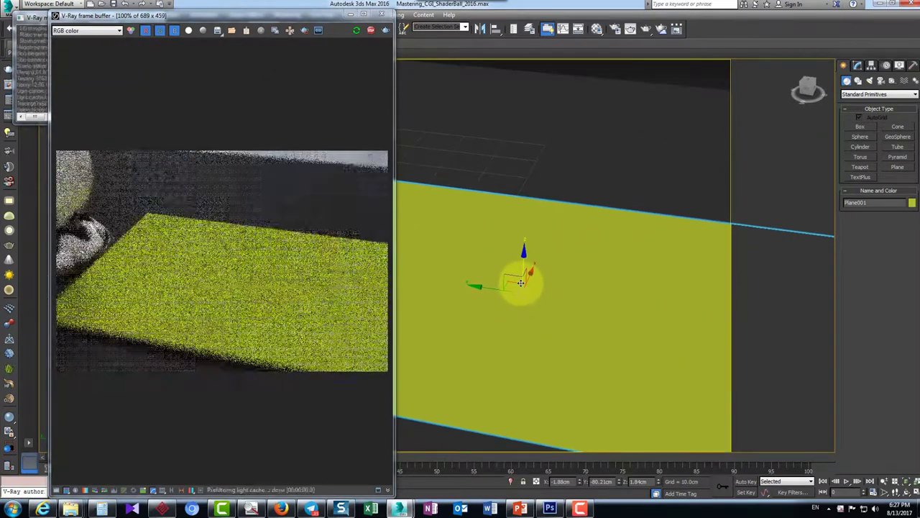
pyautogui.moveTo(523, 273); pyautogui.dragTo(523, 269, button='middle')
pyautogui.moveTo(523, 269); pyautogui.dragTo(521, 267)
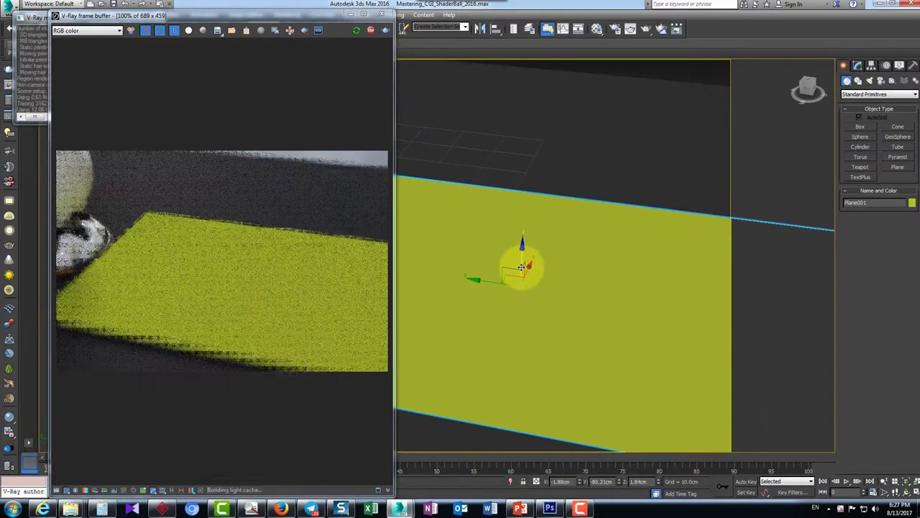
pyautogui.press('m')
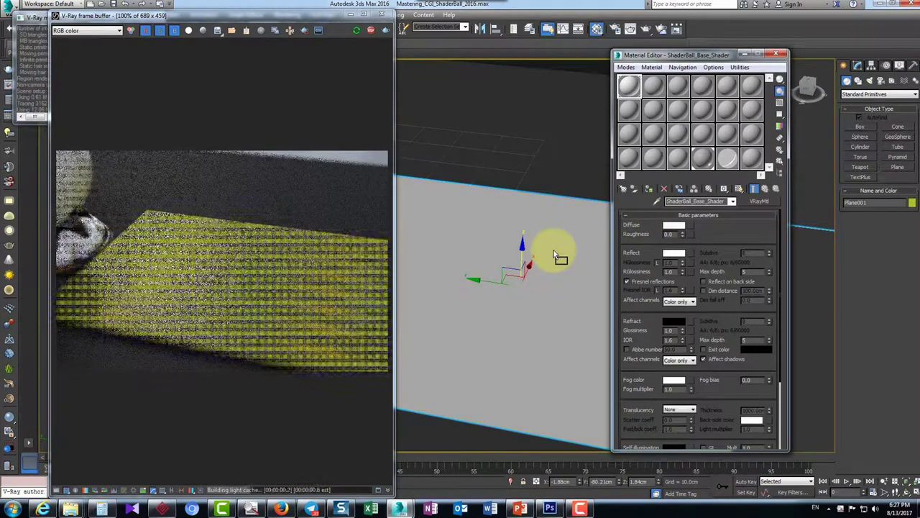
pyautogui.click(754, 55)
# Create a teapot with a radius of about 6.94 cm standing on the plane
pyautogui.click(862, 168)
pyautogui.moveTo(494, 281); pyautogui.dragTo(513, 318)
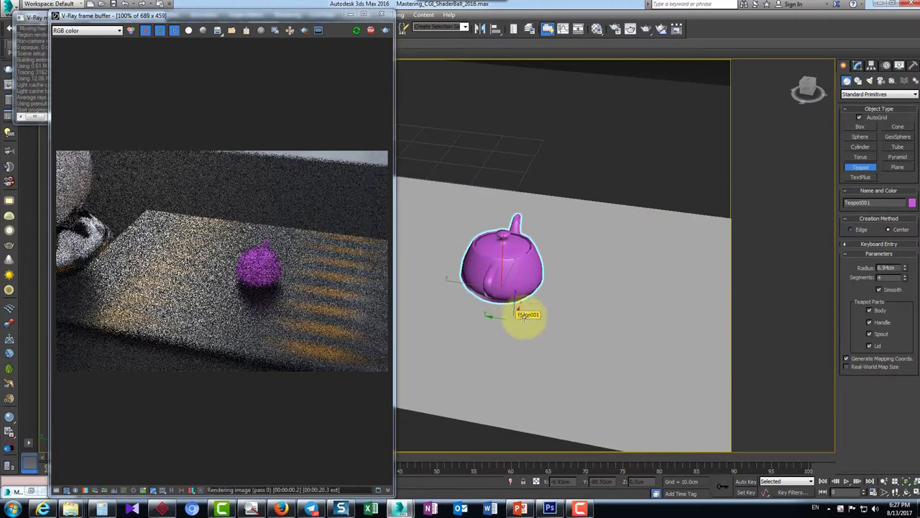
pyautogui.rightClick(545, 290)
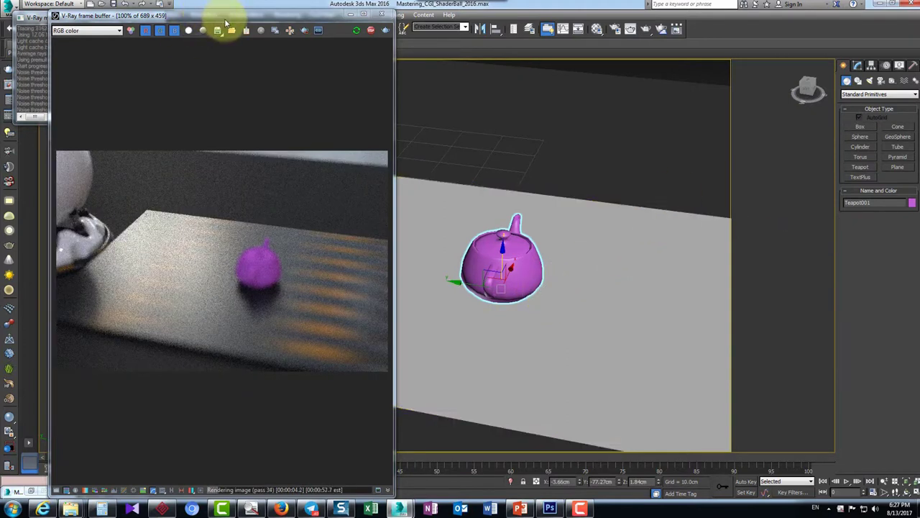
# Frame the teapot on the plane from a low angle in the camera view and restart the render
pyautogui.press('c')
pyautogui.moveTo(639, 295); pyautogui.dragTo(378, 299, button='middle')
pyautogui.moveTo(657, 399); pyautogui.dragTo(515, 366, button='middle')
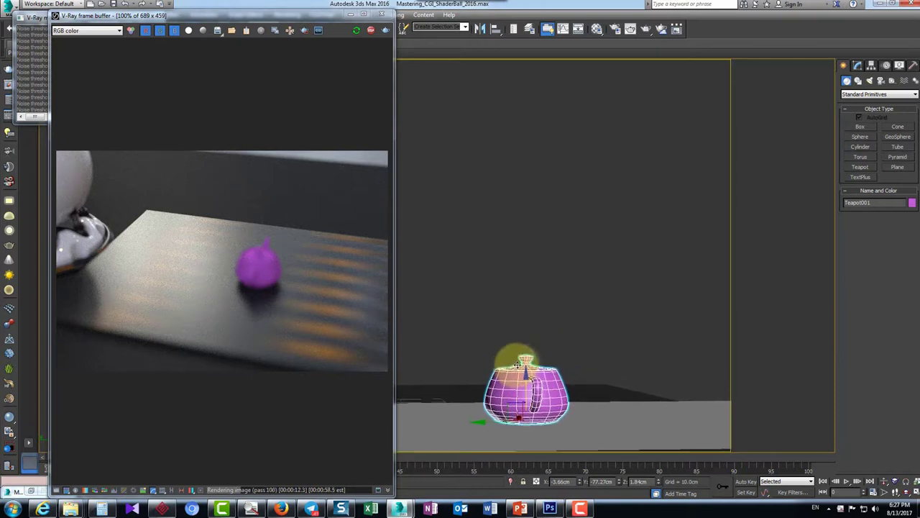
pyautogui.click(884, 481)
pyautogui.moveTo(621, 404); pyautogui.dragTo(576, 394)
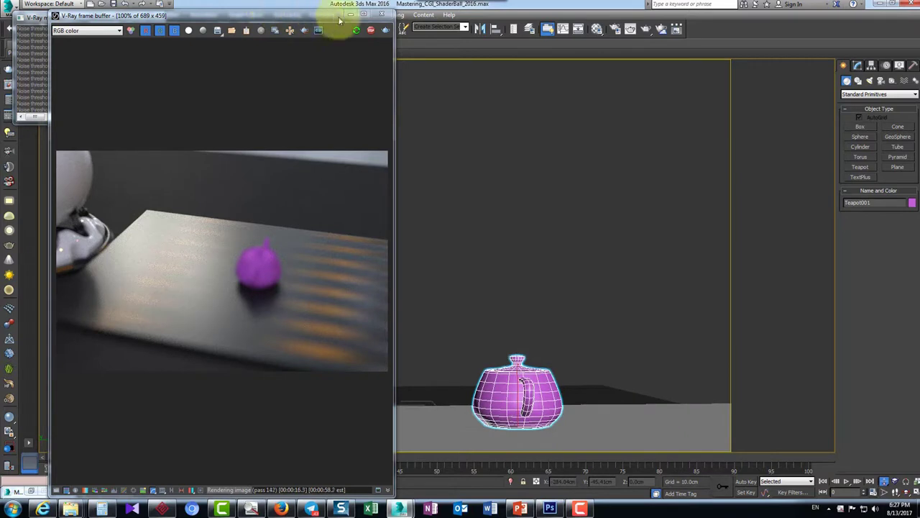
pyautogui.click(356, 31)
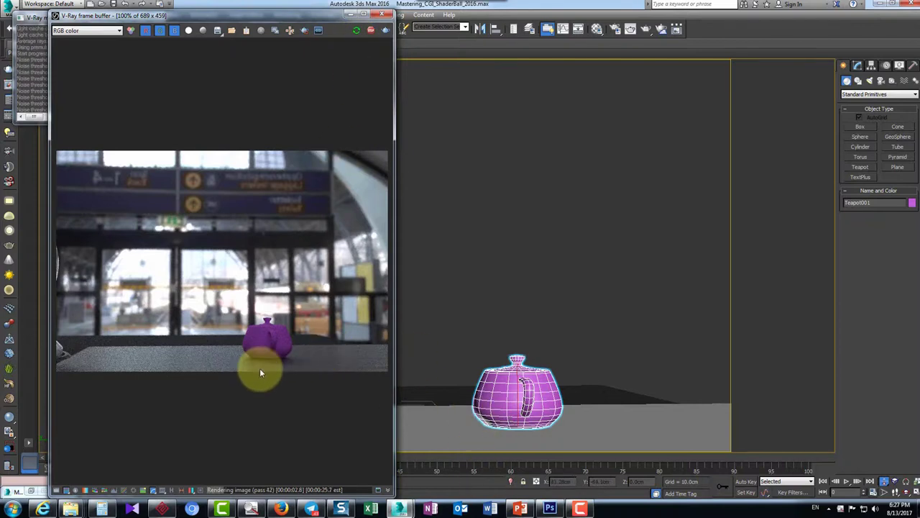
# Select the plane and change the unused 21 - Default material to VRayMtl
pyautogui.click(460, 418)
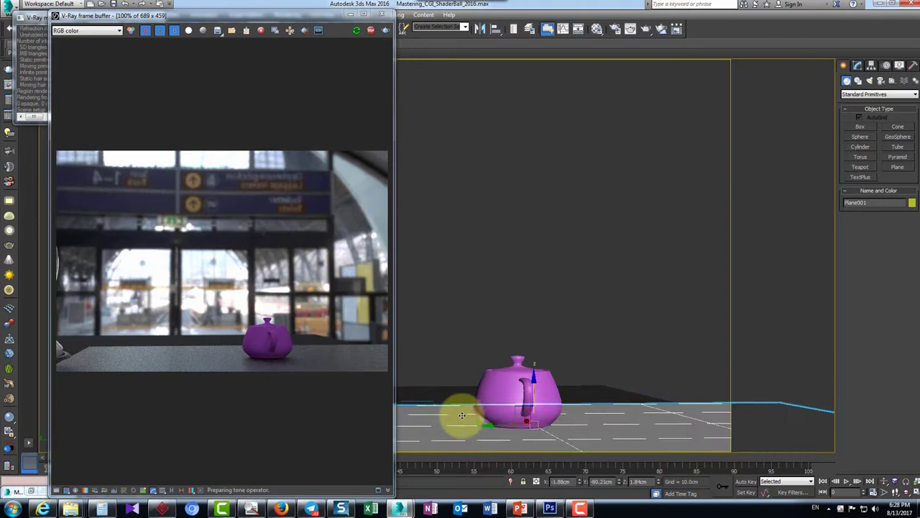
pyautogui.press('m')
pyautogui.click(679, 160)
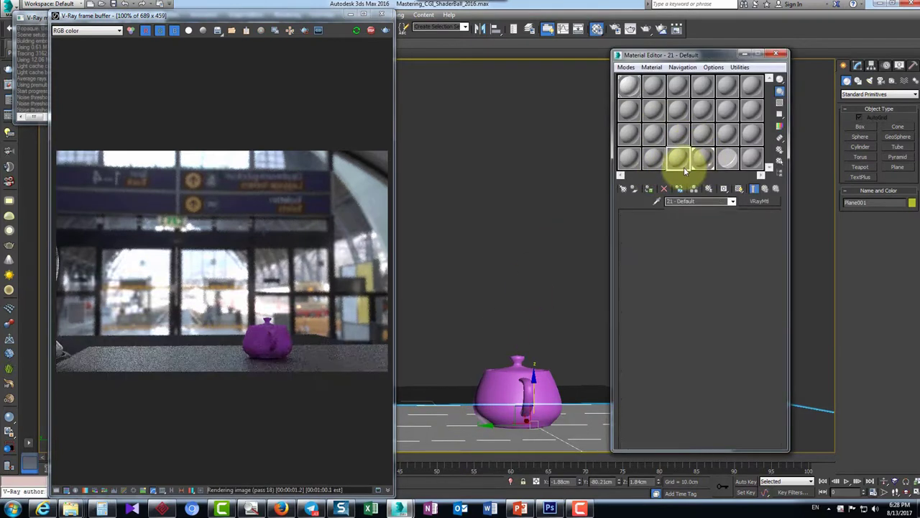
pyautogui.click(757, 201)
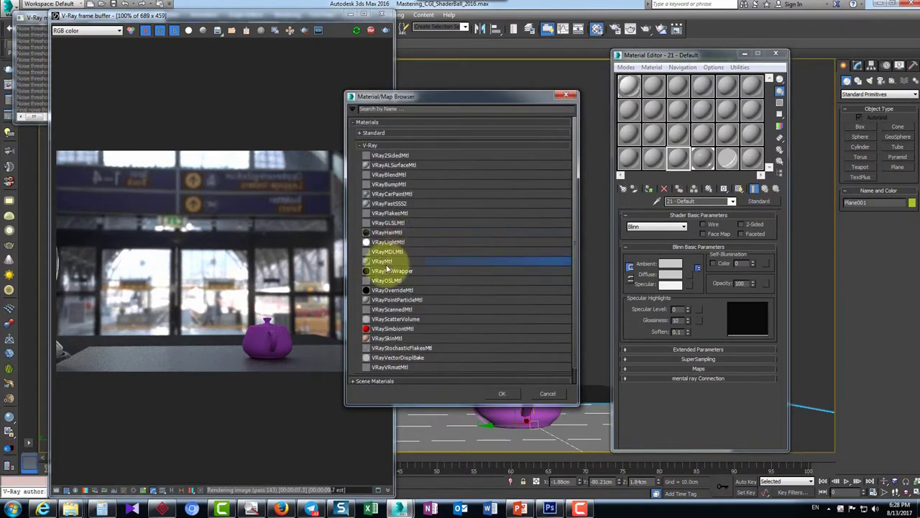
pyautogui.doubleClick(387, 261)
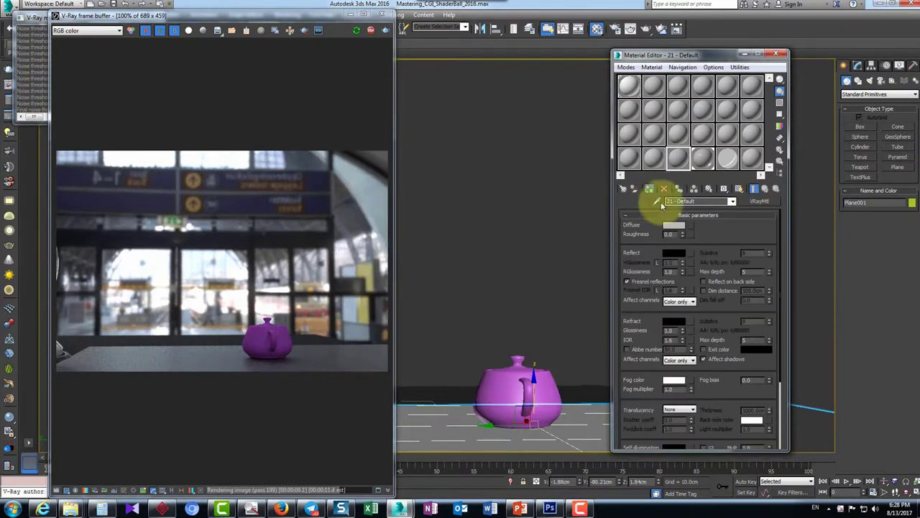
# Set the plane material's reflection color to pure white with a value of 255
pyautogui.click(674, 253)
pyautogui.moveTo(688, 183); pyautogui.dragTo(719, 201)
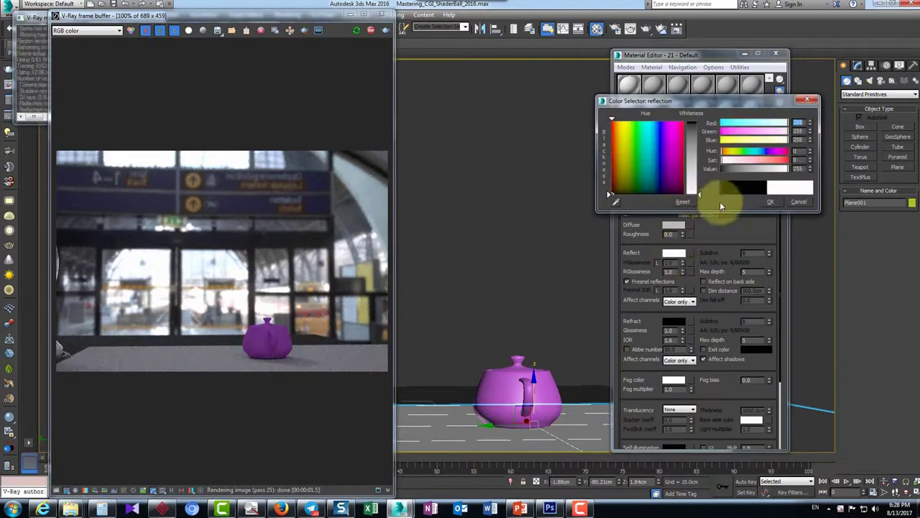
pyautogui.click(771, 201)
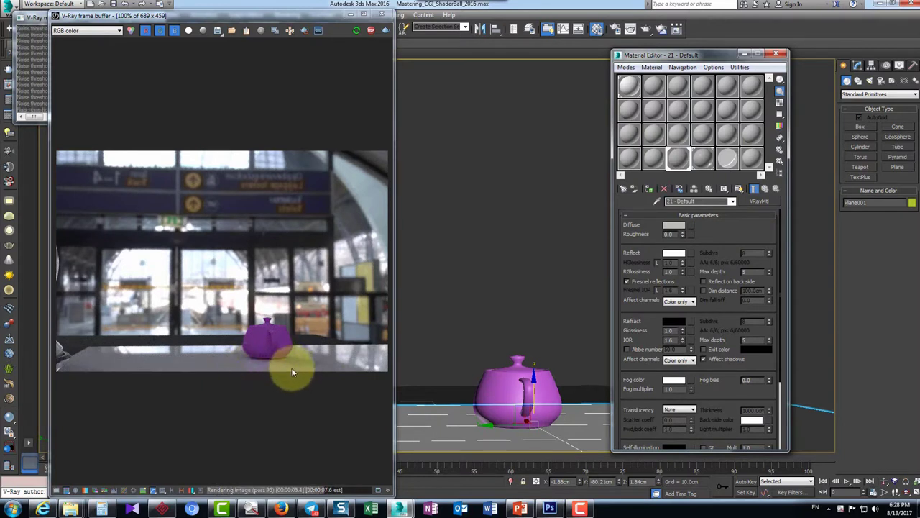
# Compare the plane's reflections in the live render from overhead and from low viewing angles around the teapot
pyautogui.keyDown('alt'); pyautogui.moveTo(536, 379); pyautogui.dragTo(604, 354, button='middle'); pyautogui.keyUp('alt')
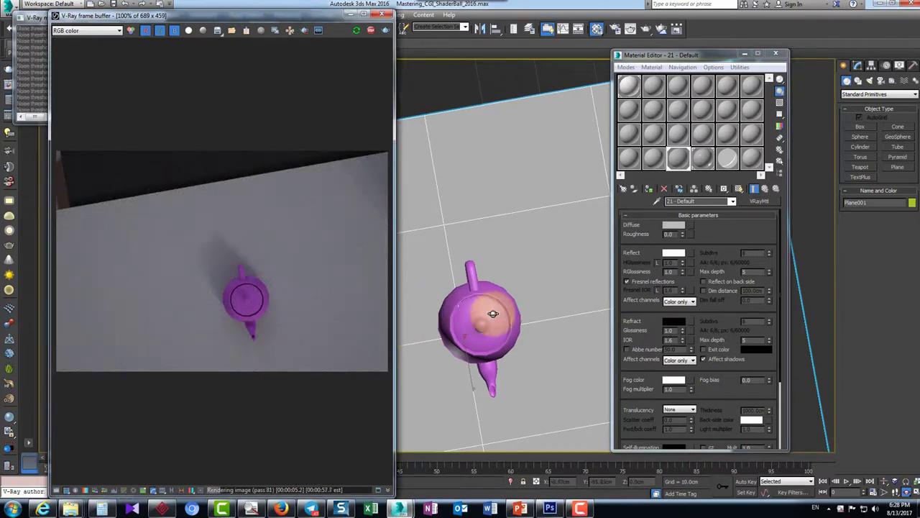
pyautogui.keyDown('alt'); pyautogui.moveTo(547, 348); pyautogui.dragTo(493, 211, button='middle'); pyautogui.keyUp('alt')
pyautogui.keyDown('alt'); pyautogui.moveTo(489, 288); pyautogui.dragTo(455, 363, button='middle'); pyautogui.keyUp('alt')
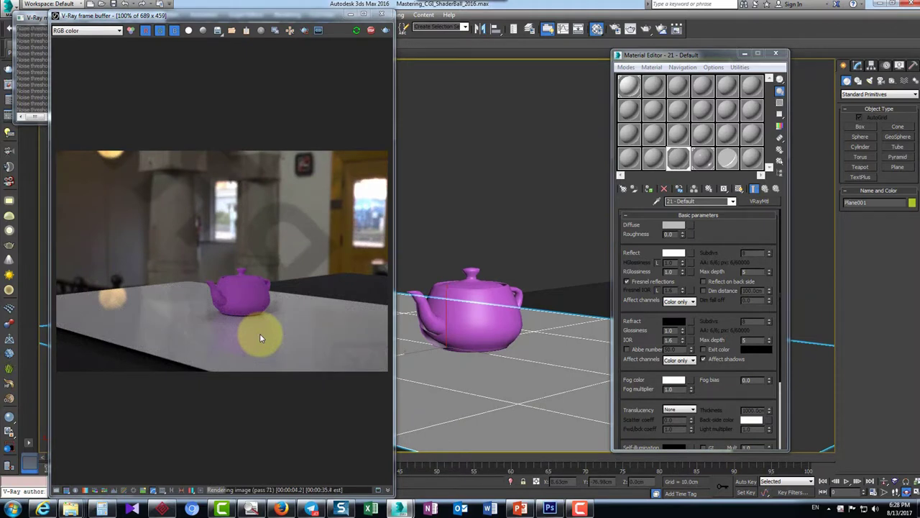
pyautogui.keyDown('alt'); pyautogui.moveTo(558, 240); pyautogui.dragTo(511, 387, button='middle'); pyautogui.keyUp('alt')
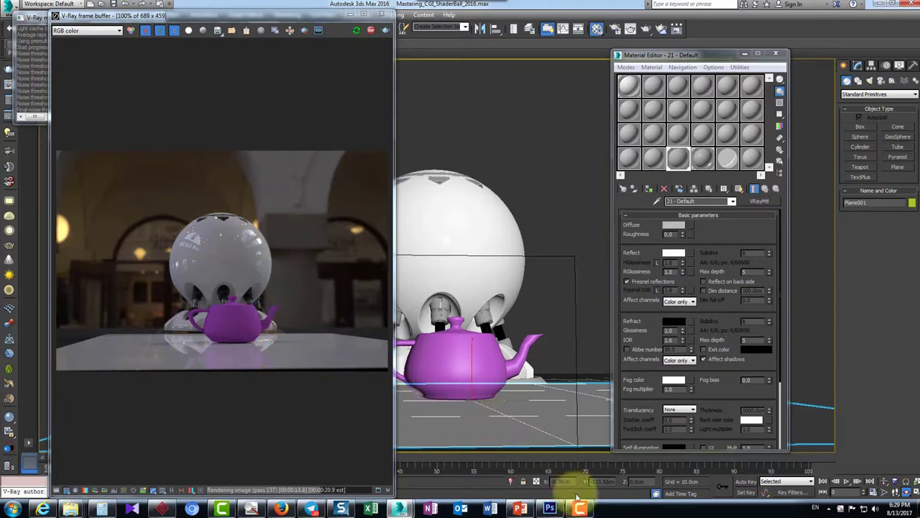
# Switch to the media player, play the reference video of reflections on a wooden floor, and close it
pyautogui.click(478, 468)
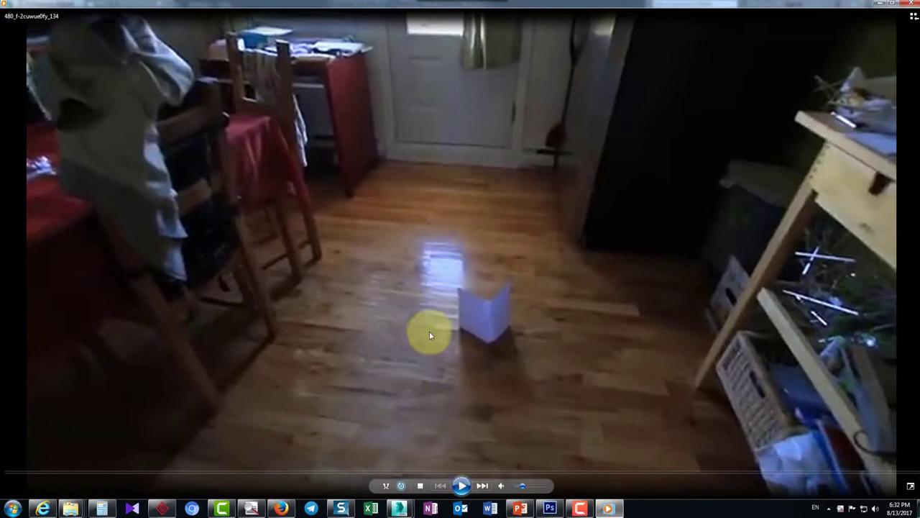
pyautogui.click(465, 489)
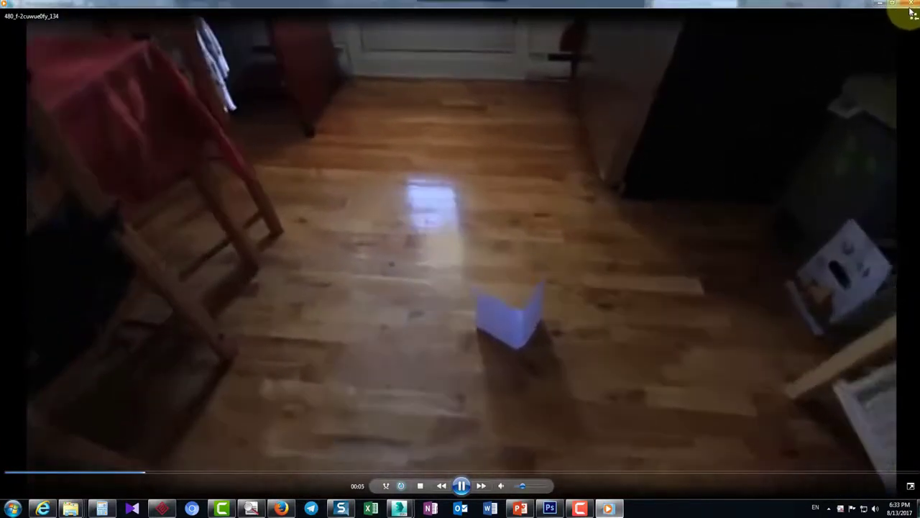
pyautogui.click(912, 16)
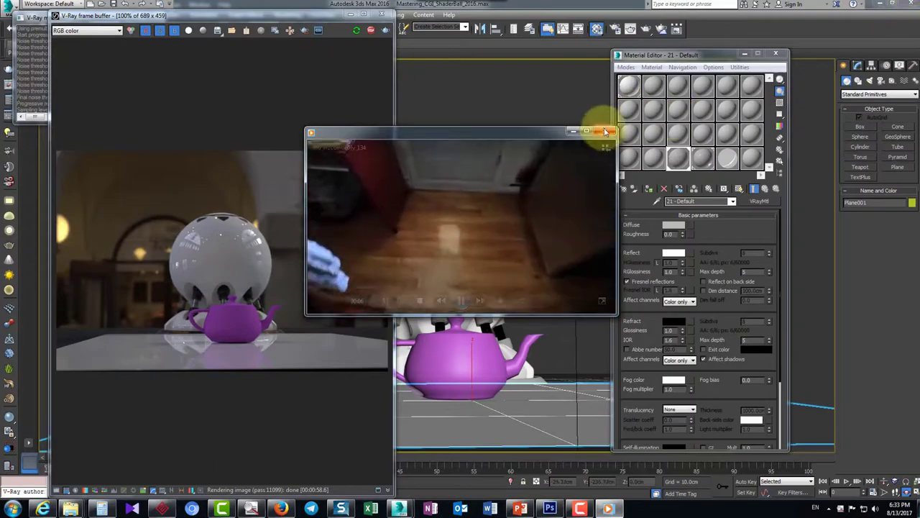
pyautogui.click(605, 131)
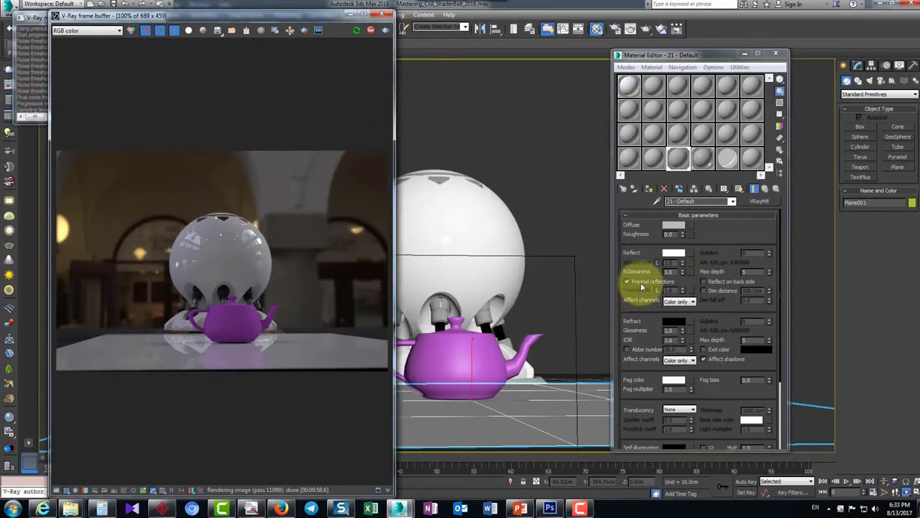
# Inspect the teapot's reflection on the plane up close, comparing a grazing view with a straight-down view
pyautogui.keyDown('alt'); pyautogui.moveTo(485, 399); pyautogui.dragTo(483, 402, button='middle'); pyautogui.keyUp('alt')
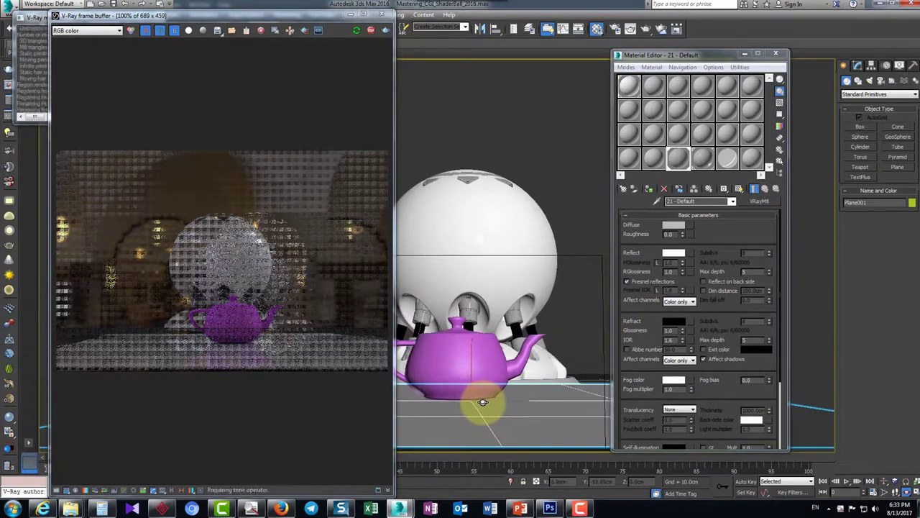
pyautogui.click(885, 480)
pyautogui.moveTo(504, 433); pyautogui.dragTo(480, 361)
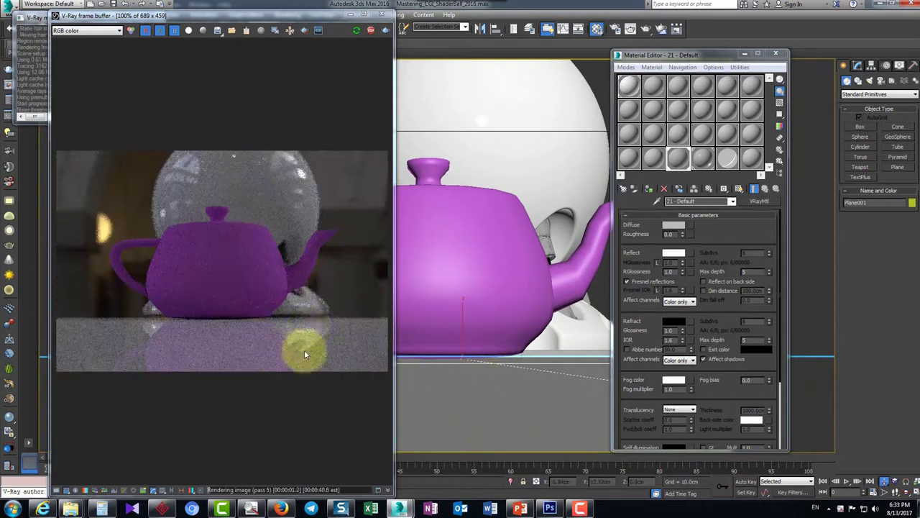
pyautogui.click(907, 493)
pyautogui.moveTo(530, 338); pyautogui.dragTo(444, 420)
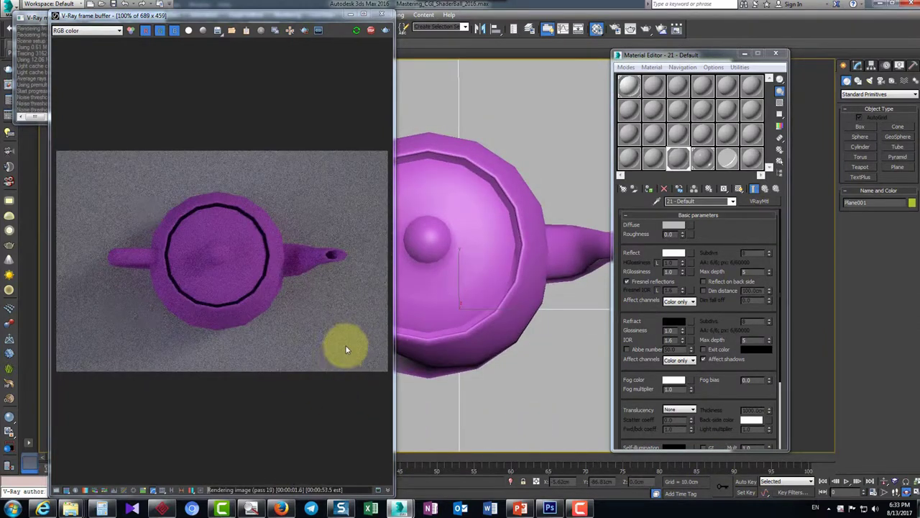
pyautogui.moveTo(469, 371); pyautogui.dragTo(481, 308)
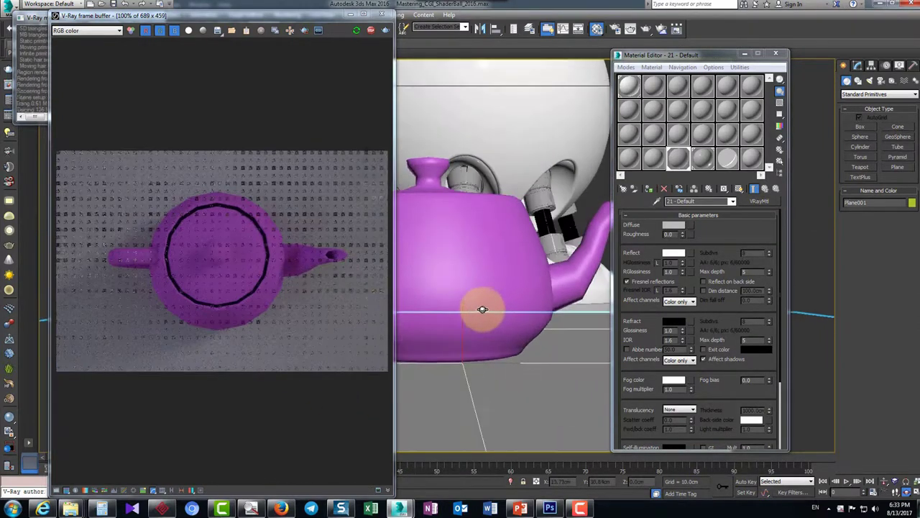
pyautogui.click(884, 481)
pyautogui.moveTo(438, 364); pyautogui.dragTo(443, 380)
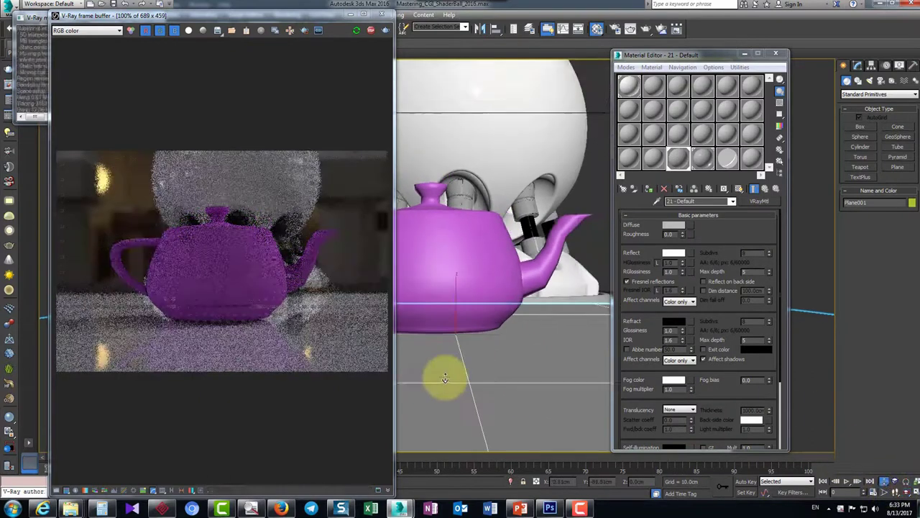
# Load the bitmap 11_6_2_d.jpg from the wood\parket folder as the material's diffuse map and show it in the viewport
pyautogui.click(687, 227)
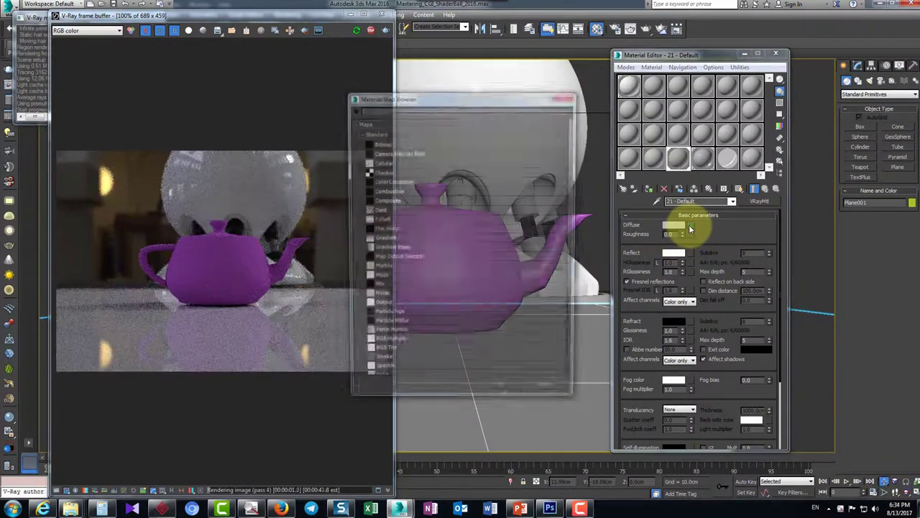
pyautogui.doubleClick(378, 143)
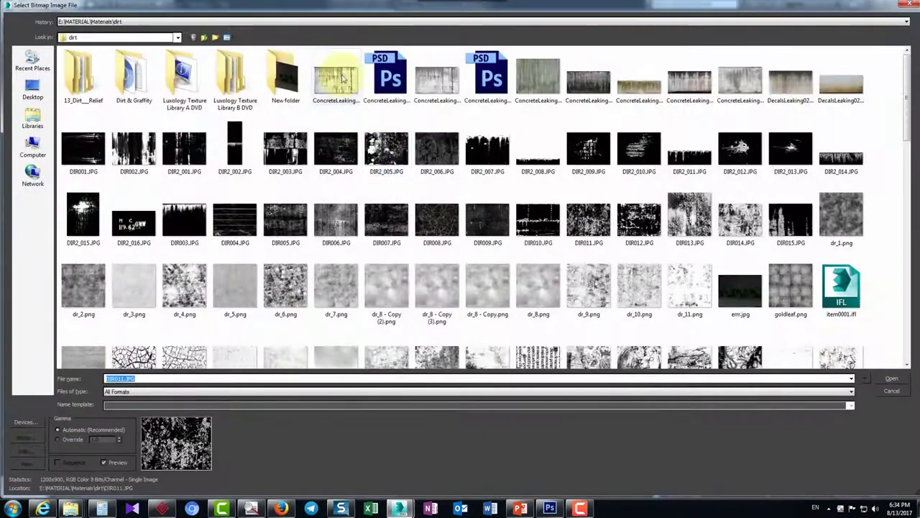
pyautogui.click(204, 38)
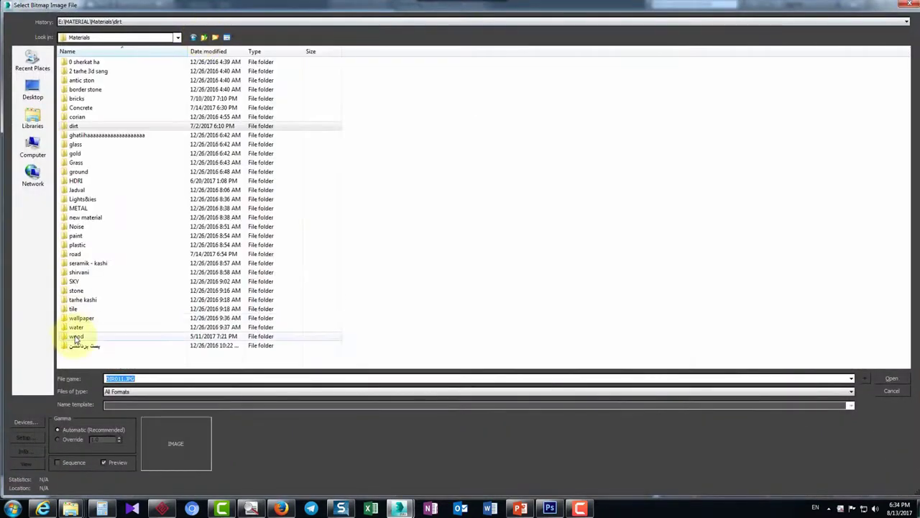
pyautogui.doubleClick(76, 336)
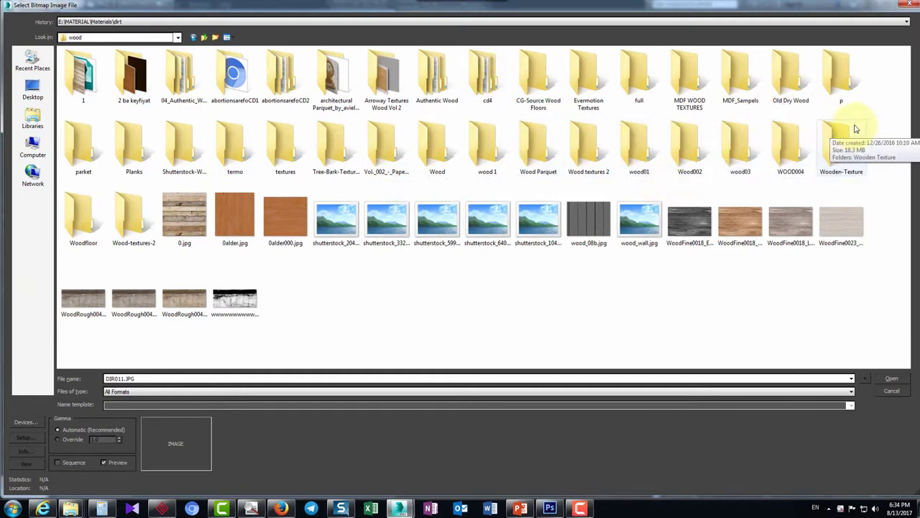
pyautogui.doubleClick(83, 151)
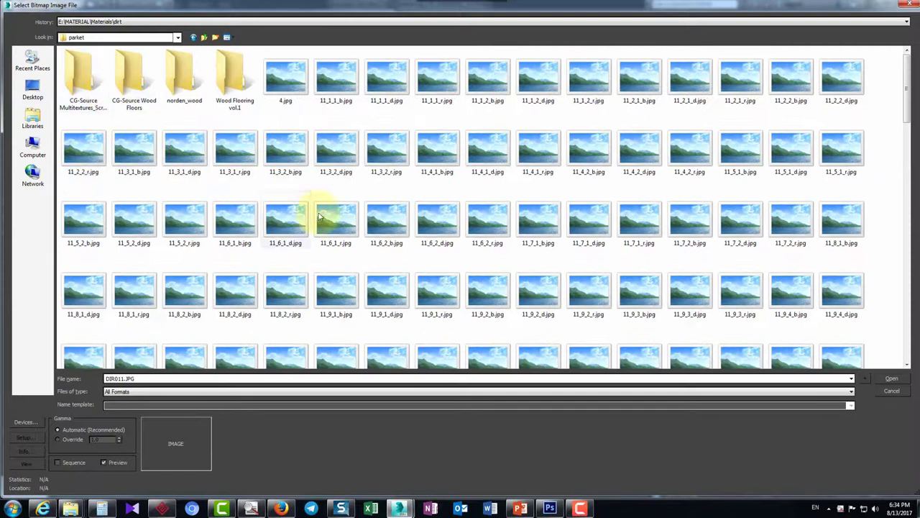
pyautogui.click(350, 232)
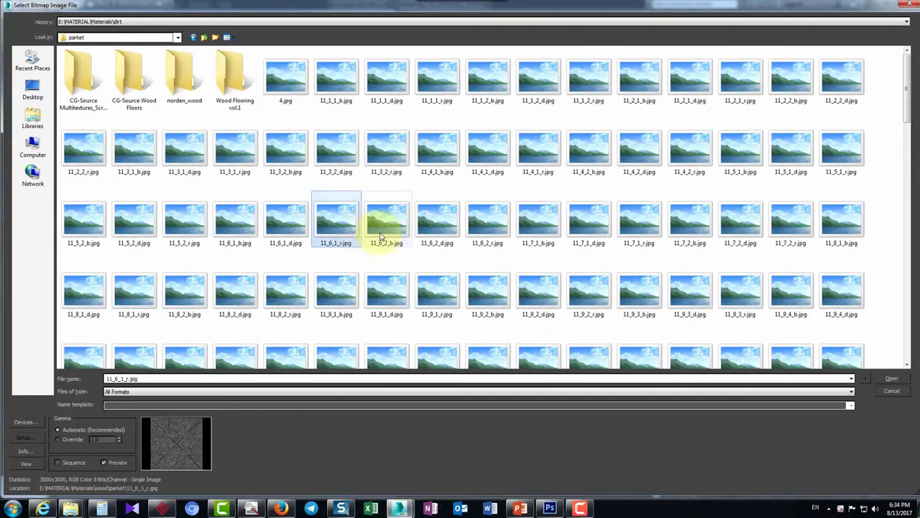
pyautogui.click(380, 232)
pyautogui.doubleClick(428, 226)
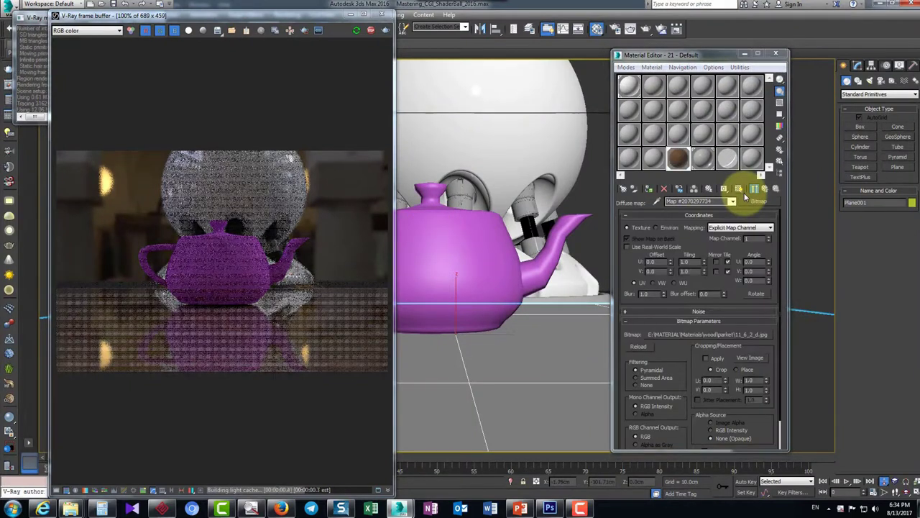
pyautogui.click(738, 189)
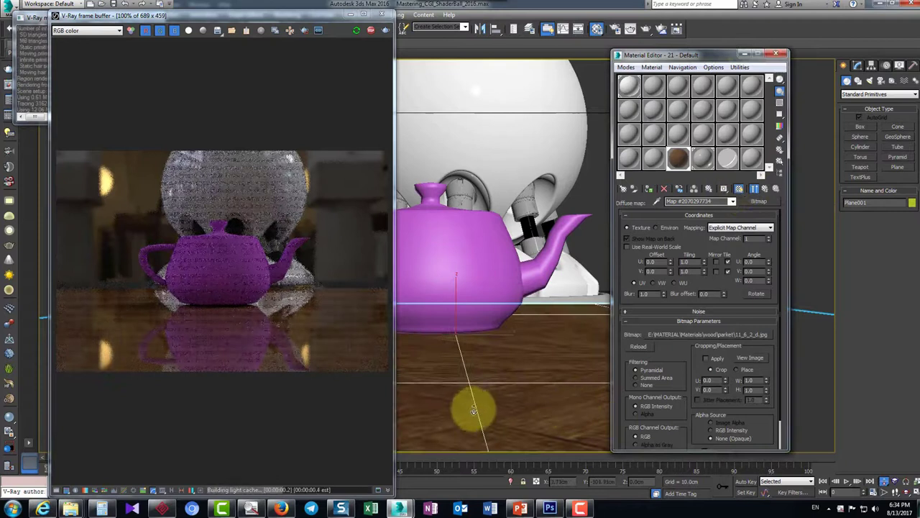
# Add a planar UVW Map modifier to the plane with a length of 36.61 cm and width of 25.62 cm
pyautogui.click(857, 65)
pyautogui.click(872, 92)
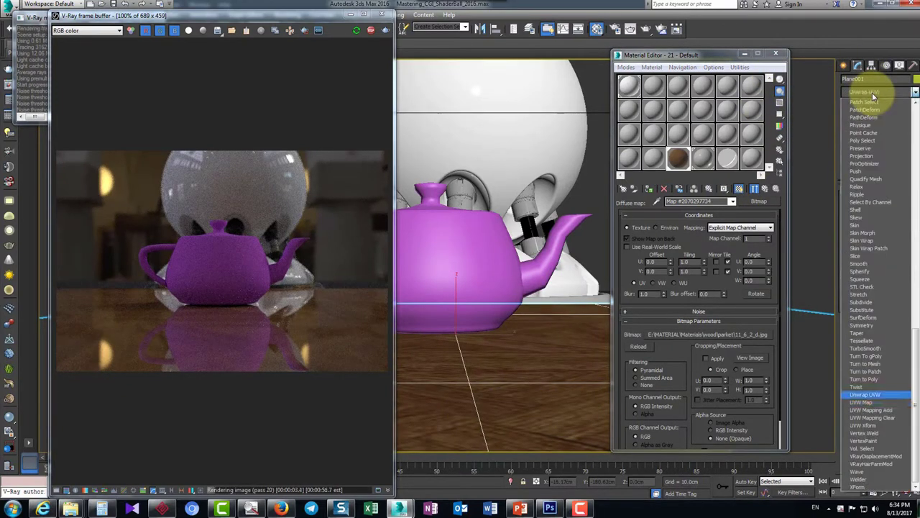
pyautogui.click(866, 402)
pyautogui.moveTo(890, 276); pyautogui.dragTo(889, 298)
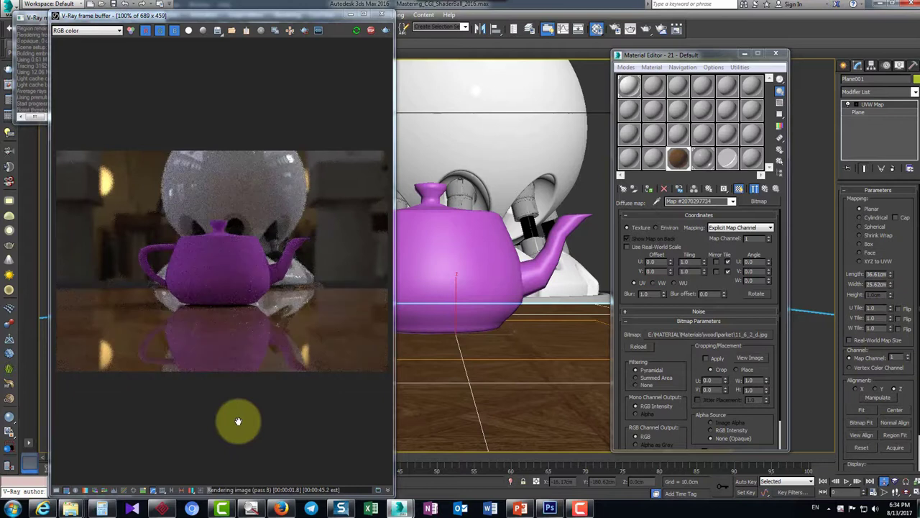
# Examine the reflections on the wooden plane beside the teapot in the frame buffer at 200% zoom
pyautogui.scroll(1, 288, 343)
pyautogui.moveTo(144, 372); pyautogui.dragTo(316, 317, button='middle')
pyautogui.scroll(-1, 256, 369)
pyautogui.scroll(1, 240, 341)
pyautogui.moveTo(240, 341); pyautogui.dragTo(130, 399, button='middle')
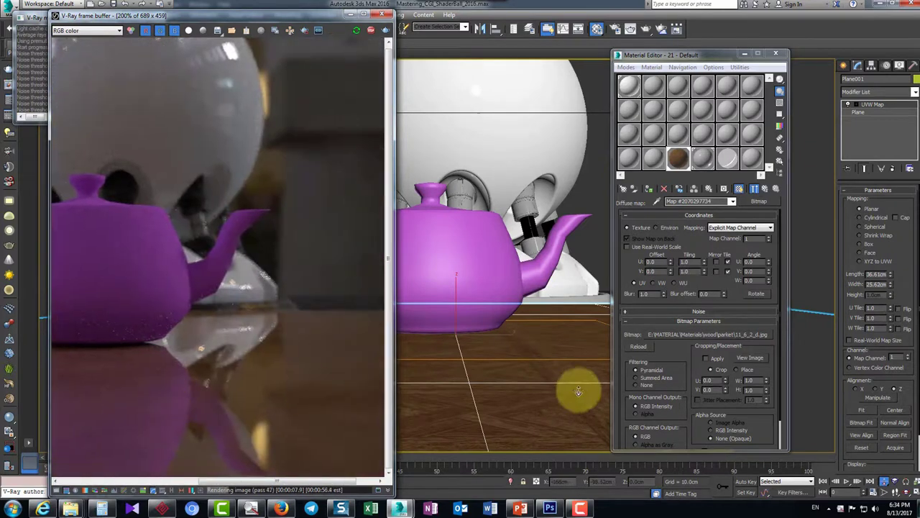
# Compare the wooden plane's reflections in the render from directly above and from low angles at the teapot's side
pyautogui.click(895, 493)
pyautogui.moveTo(540, 343); pyautogui.dragTo(540, 417)
pyautogui.click(245, 434)
pyautogui.scroll(-1, 198, 331)
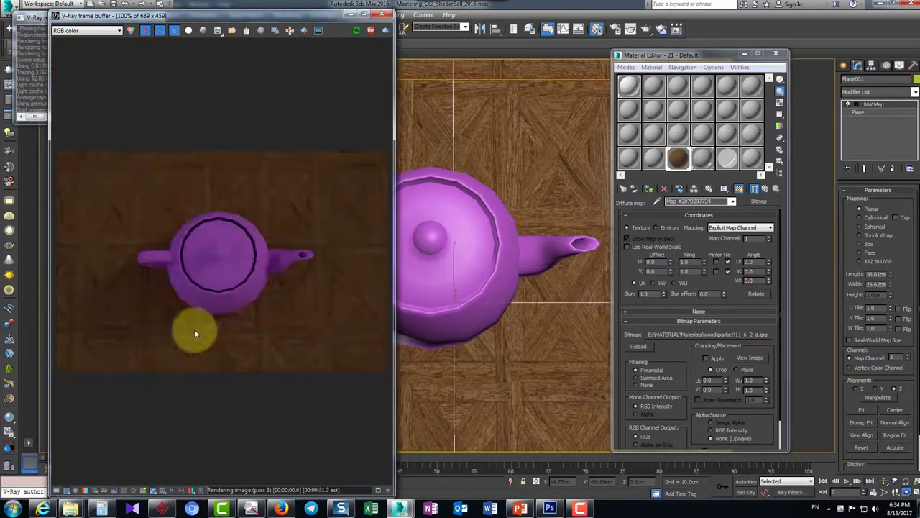
pyautogui.keyDown('alt'); pyautogui.moveTo(441, 345); pyautogui.dragTo(445, 271, button='middle'); pyautogui.keyUp('alt')
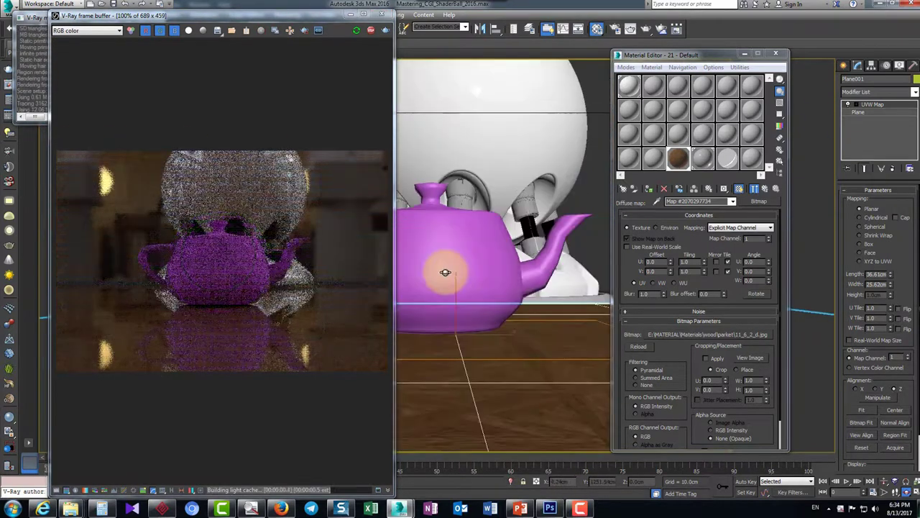
pyautogui.keyDown('alt'); pyautogui.moveTo(534, 356); pyautogui.dragTo(435, 291, button='middle'); pyautogui.keyUp('alt')
pyautogui.keyDown('alt'); pyautogui.moveTo(403, 352); pyautogui.dragTo(449, 329, button='middle'); pyautogui.keyUp('alt')
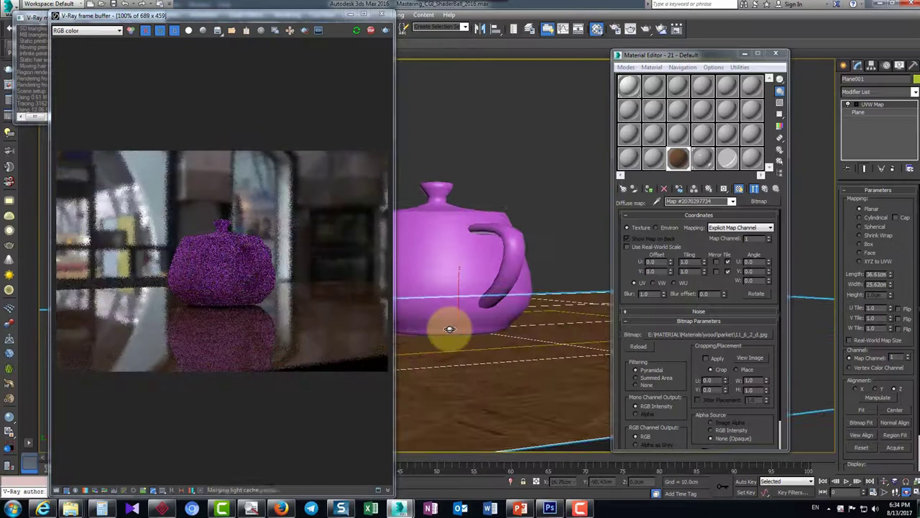
# Review the diffuse bitmap's settings and inspect the wood reflection beneath the teapot in the render
pyautogui.click(764, 189)
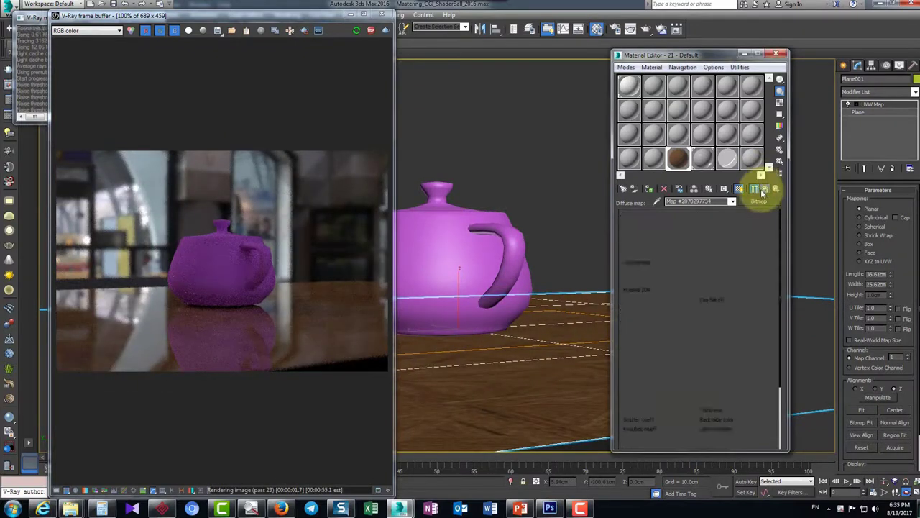
pyautogui.click(690, 226)
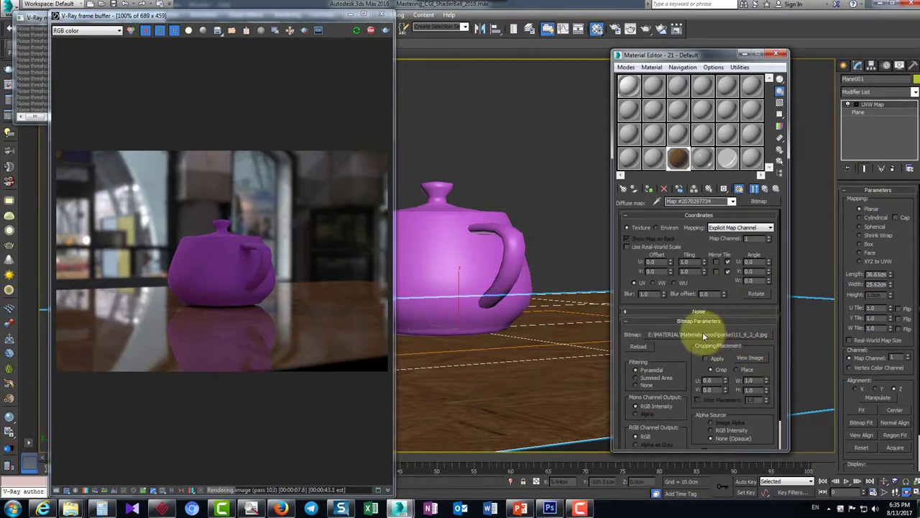
pyautogui.scroll(1, 255, 323)
pyautogui.moveTo(255, 323); pyautogui.dragTo(278, 325, button='middle')
pyautogui.scroll(-1, 279, 324)
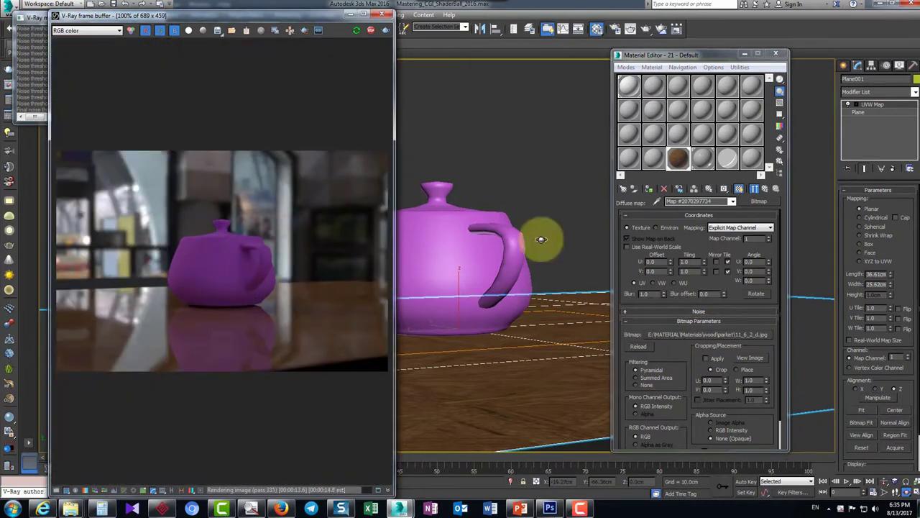
# Load the bitmap 11_6_1_r.jpg from the parket folder as the material's reflect map
pyautogui.click(766, 189)
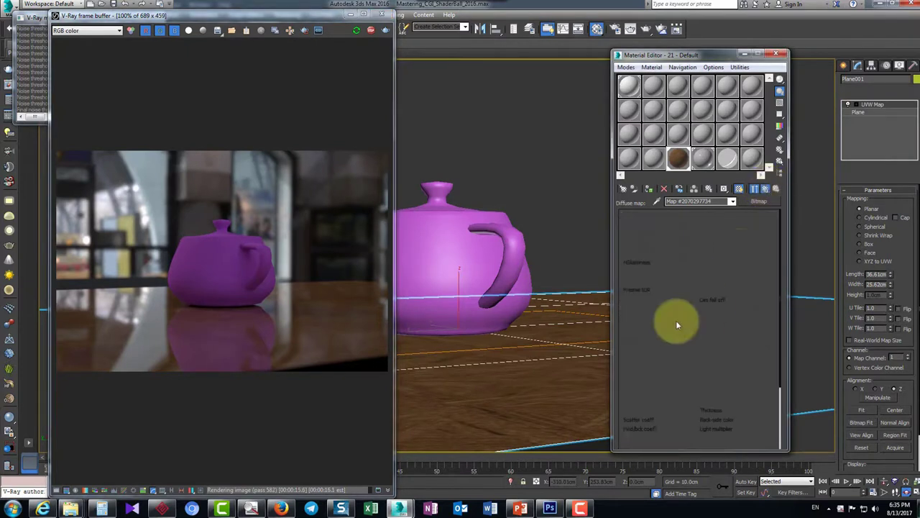
pyautogui.click(687, 254)
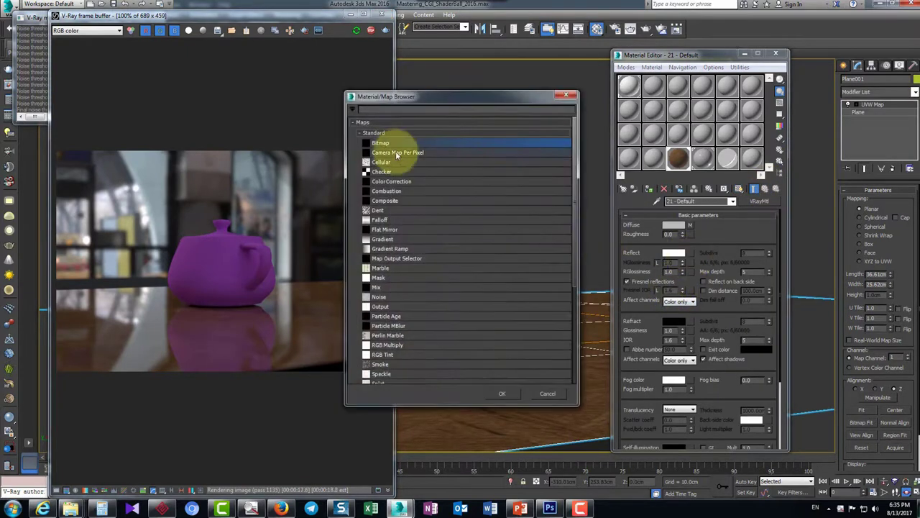
pyautogui.doubleClick(381, 144)
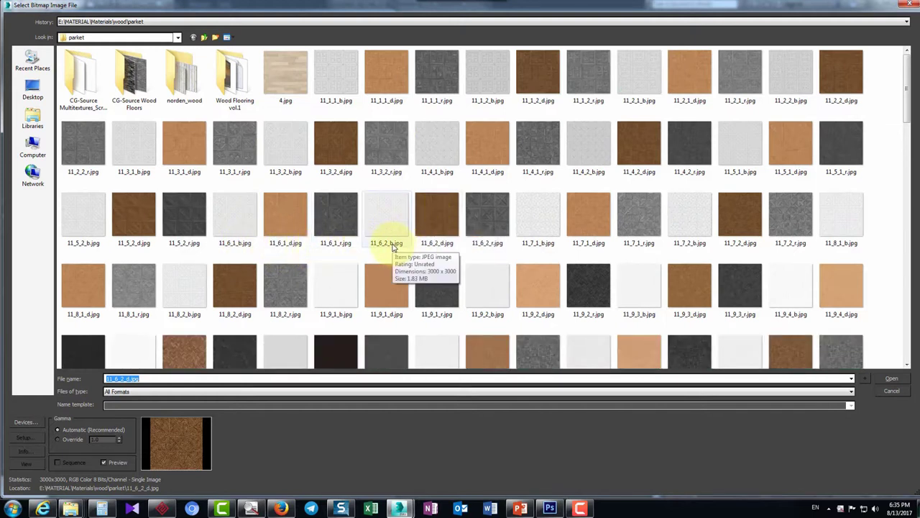
pyautogui.doubleClick(338, 216)
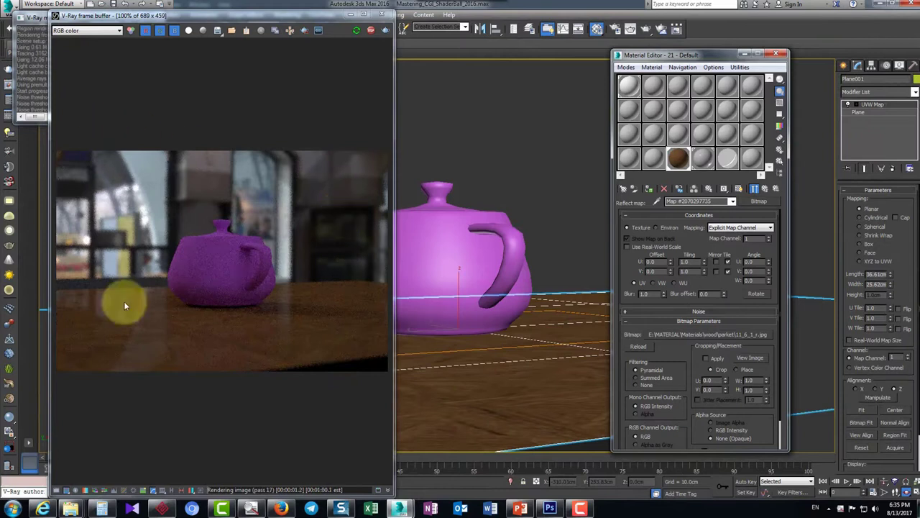
# Inspect the wooden plane's reflections up close, display the reflect map on it in the viewport, and view the teapot from its side
pyautogui.click(237, 326)
pyautogui.scroll(1, 237, 326)
pyautogui.moveTo(237, 326); pyautogui.dragTo(103, 366, button='middle')
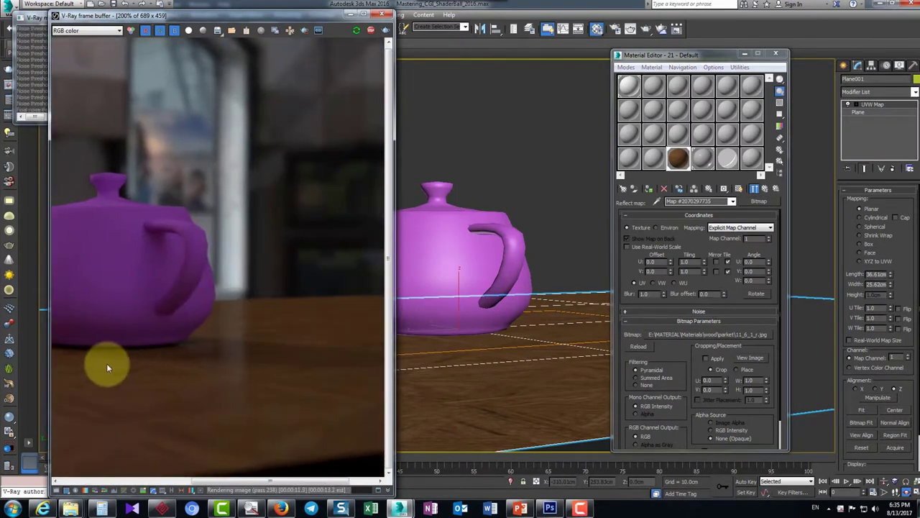
pyautogui.scroll(-1, 244, 338)
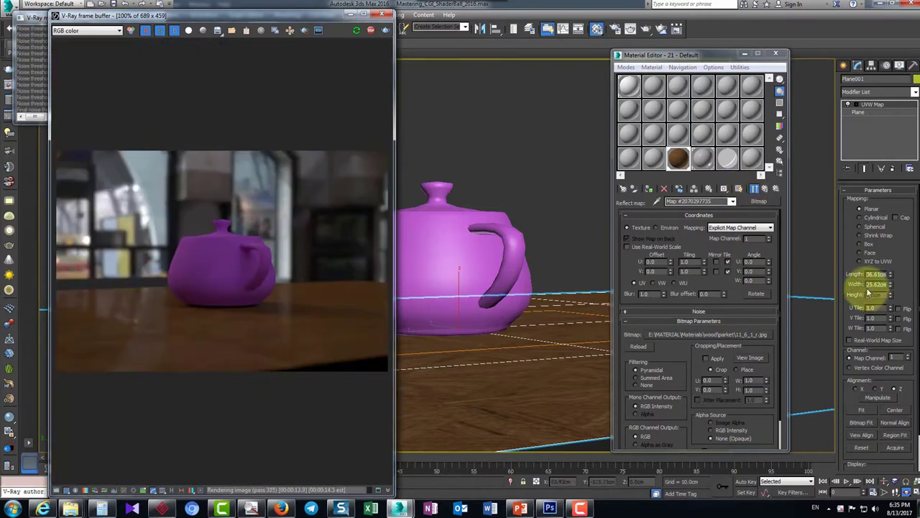
pyautogui.click(739, 188)
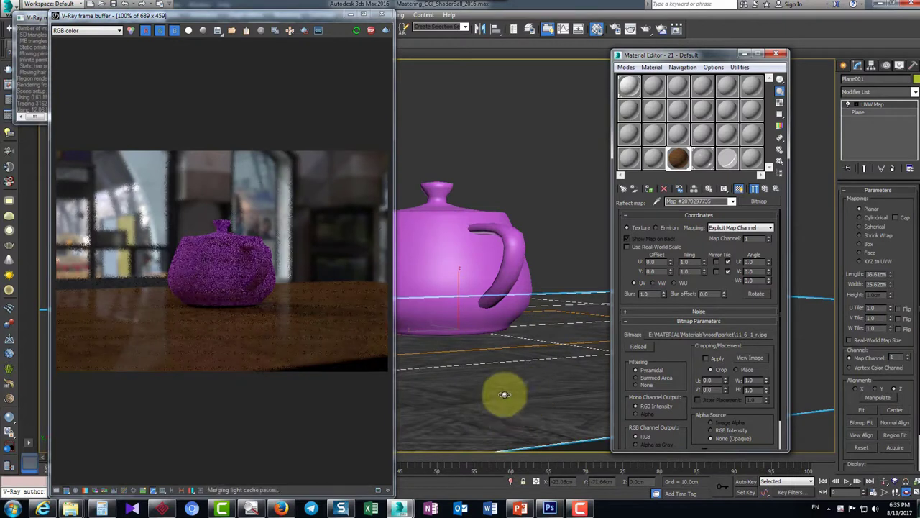
pyautogui.click(201, 330)
pyautogui.moveTo(525, 338); pyautogui.dragTo(534, 389, button='middle')
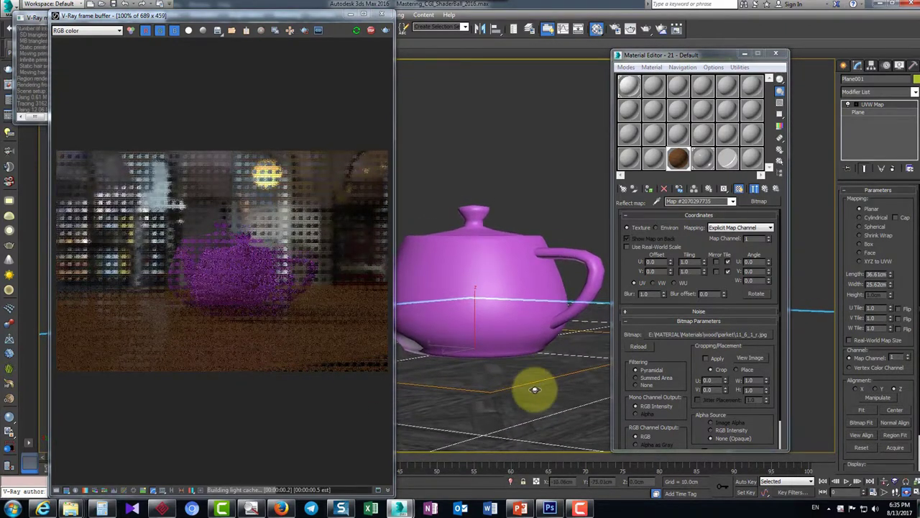
# Copy the wood material's reflect map into the RGlossiness slot as an instance
pyautogui.click(765, 188)
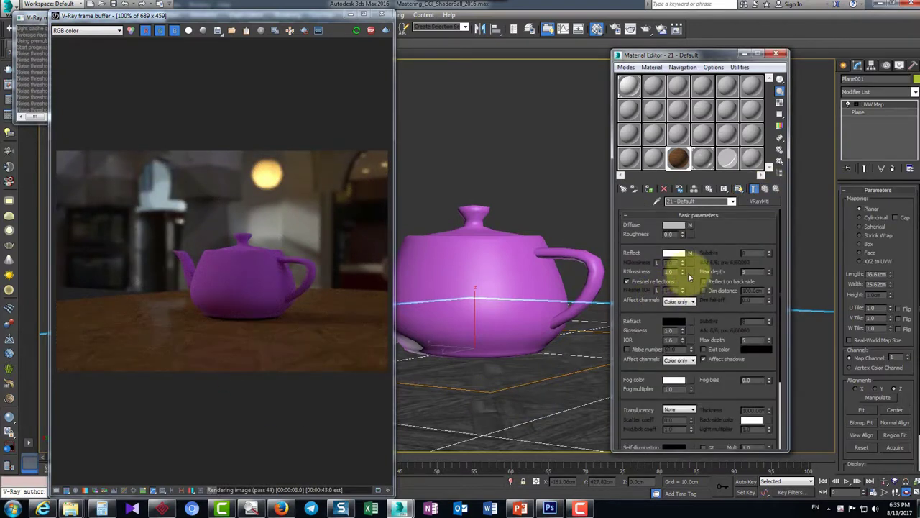
pyautogui.moveTo(691, 271); pyautogui.dragTo(690, 271)
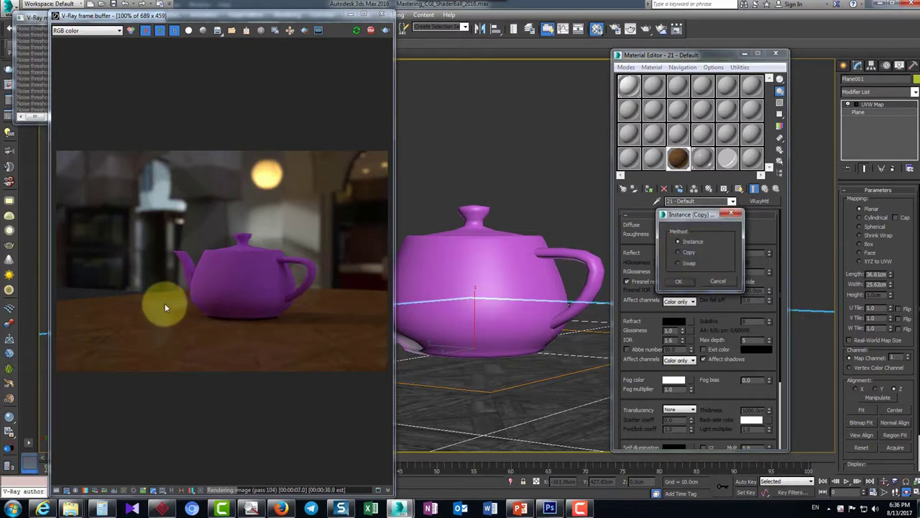
pyautogui.click(678, 282)
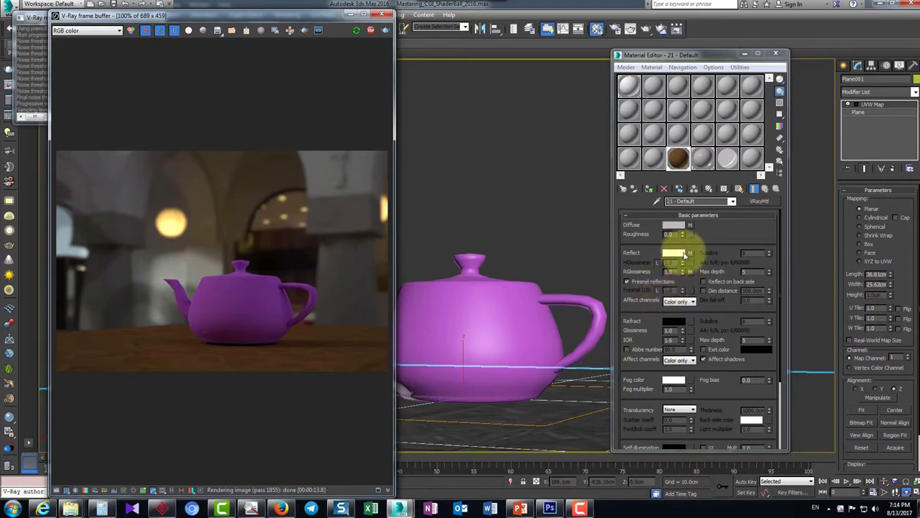
# Unlock the wood material's Fresnel IOR and try values of 10 and 50
pyautogui.click(657, 291)
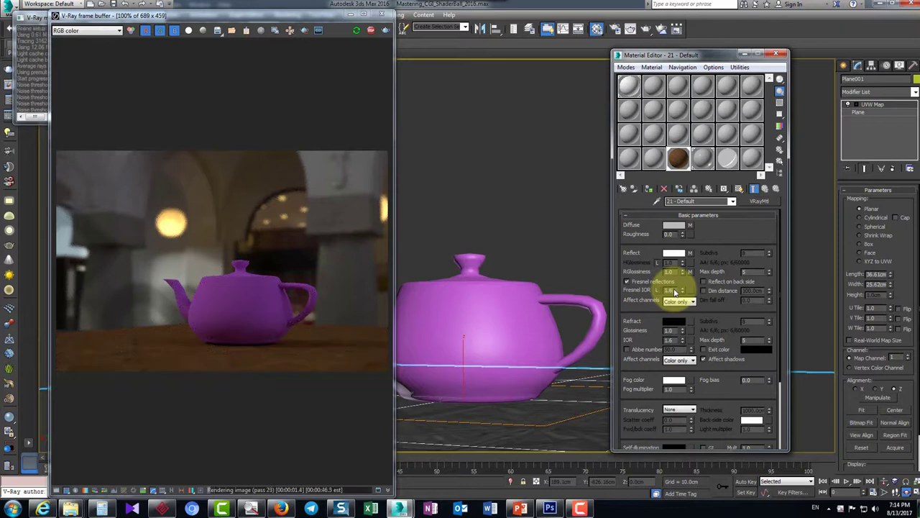
pyautogui.doubleClick(666, 291)
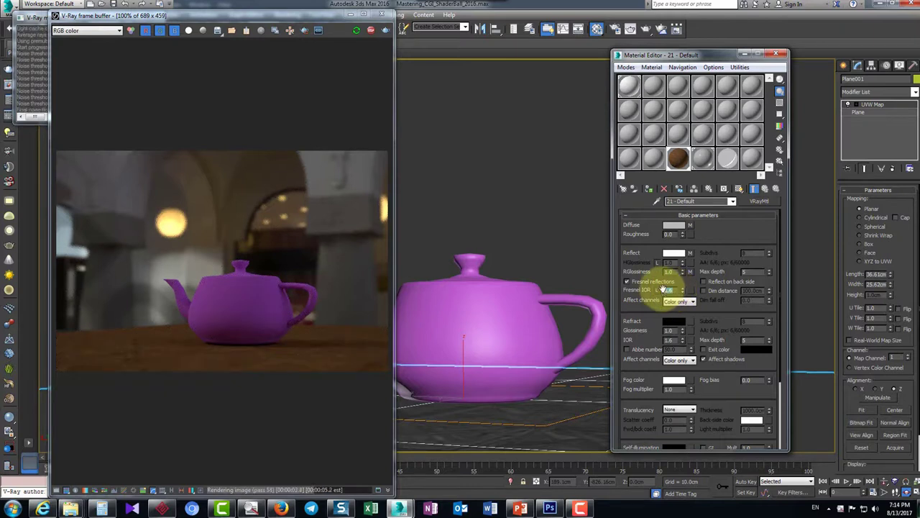
pyautogui.write('10')
pyautogui.press('Return')
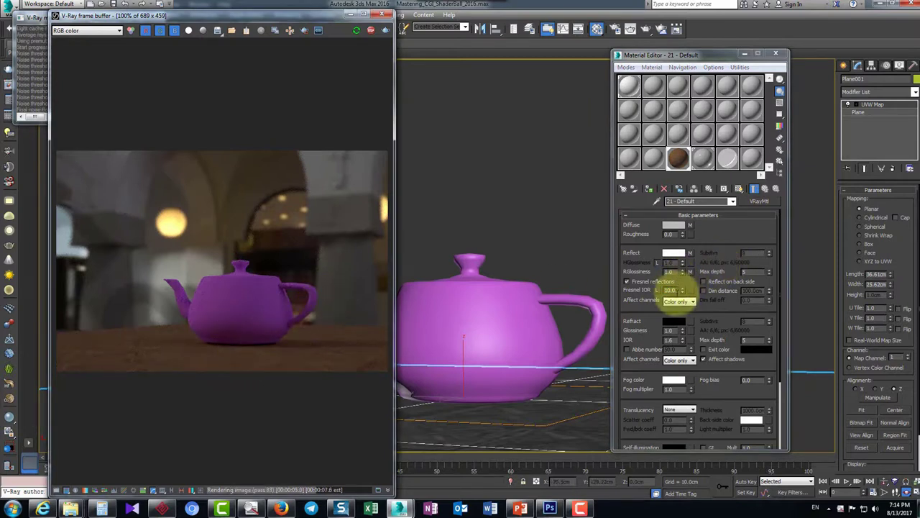
pyautogui.doubleClick(670, 290)
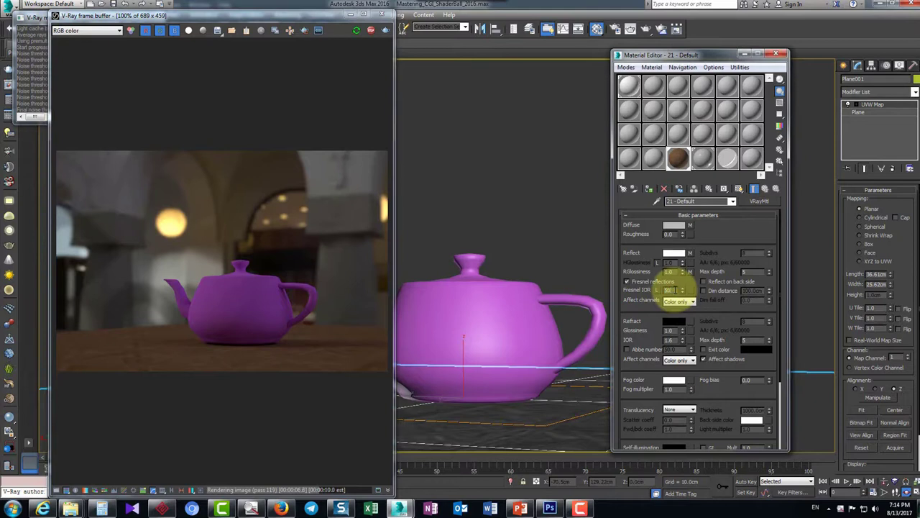
pyautogui.write('50')
pyautogui.press('Return')
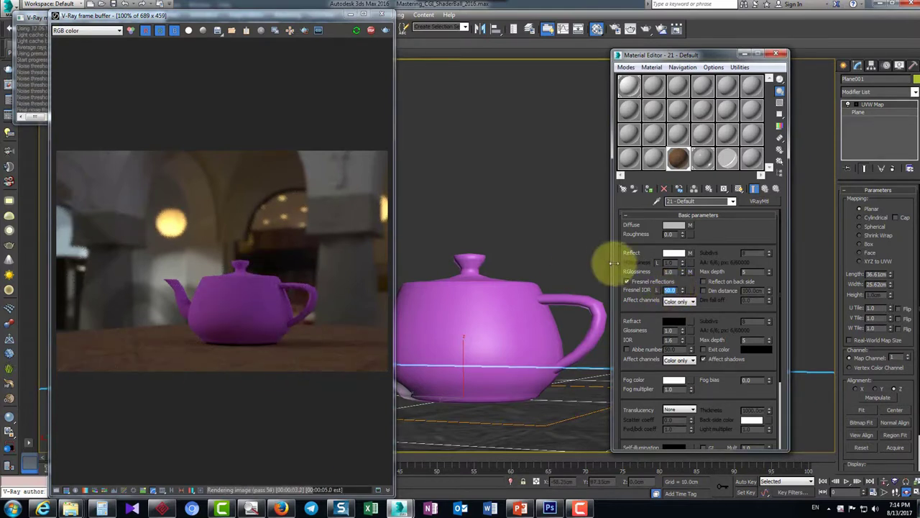
# Clear the RGlossiness map and try Fresnel IOR values of 100 and 0.2
pyautogui.rightClick(690, 272)
pyautogui.click(709, 321)
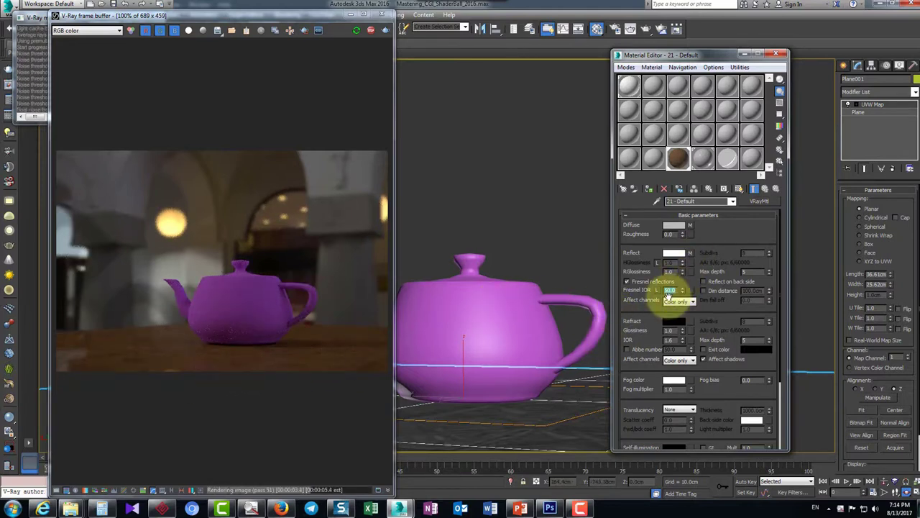
pyautogui.press('Return')
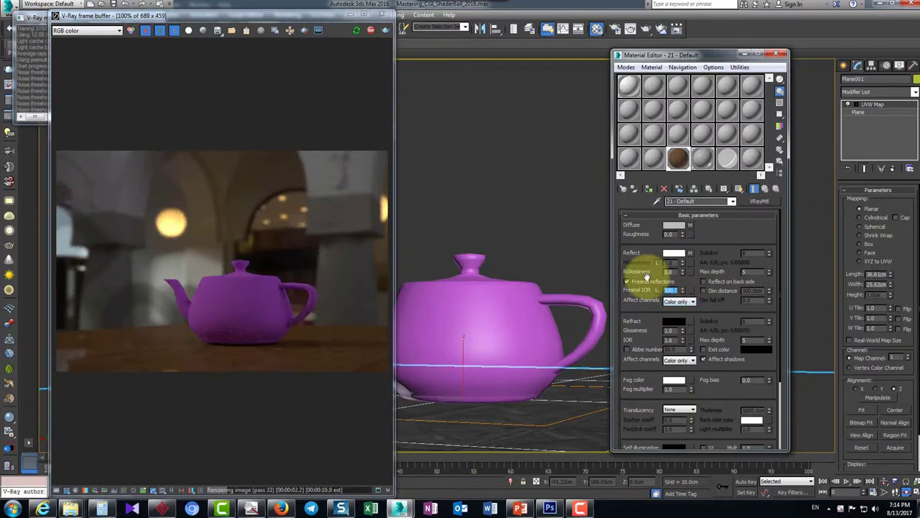
pyautogui.press('Return')
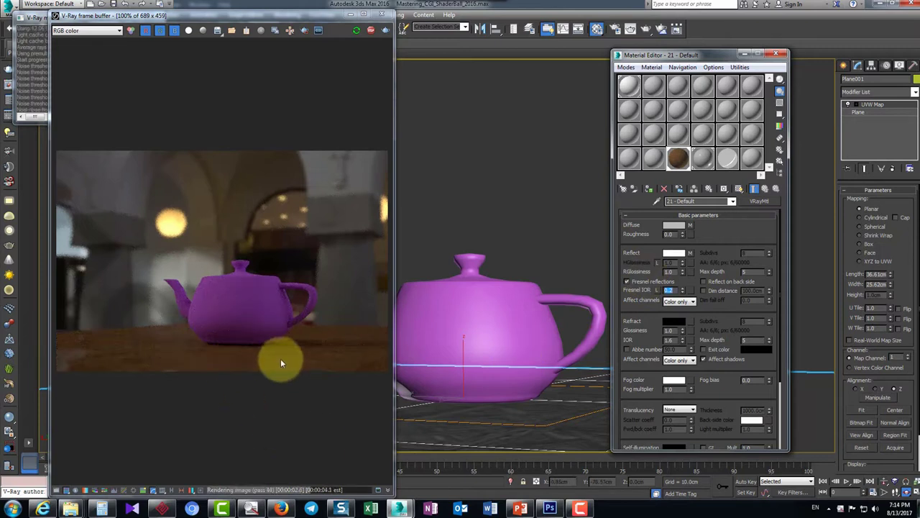
# Set the wood material's Fresnel IOR to 1.6 and lock it to the refraction IOR
pyautogui.write('1.6')
pyautogui.press('Return')
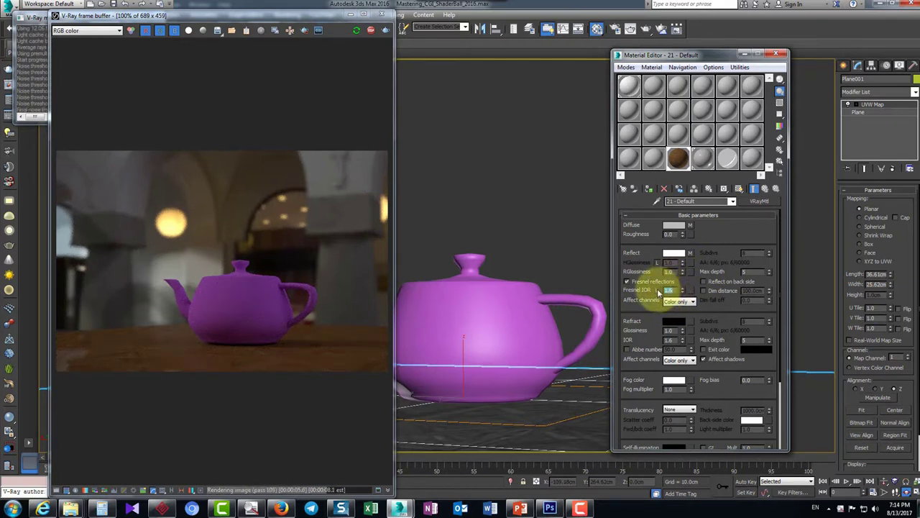
pyautogui.click(657, 290)
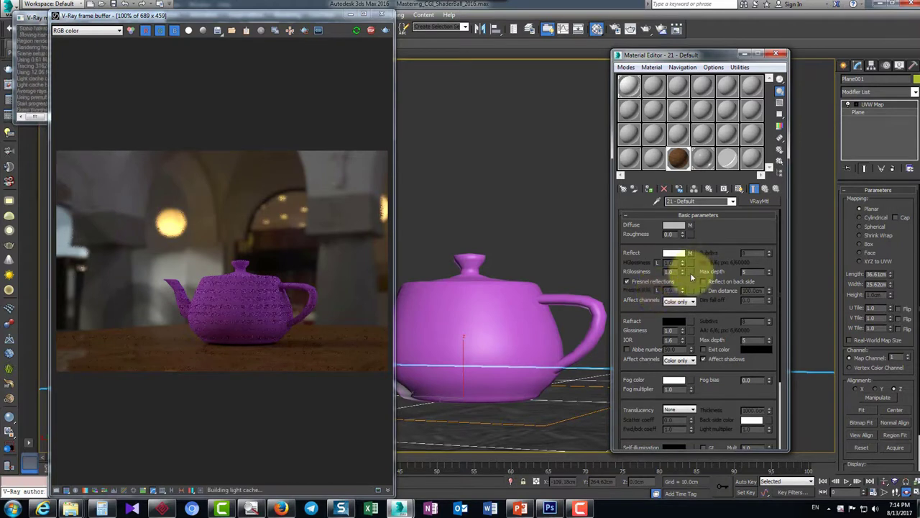
# Reuse the reflect map for RGlossiness by copying it into that empty slot
pyautogui.rightClick(691, 272)
pyautogui.moveTo(690, 253); pyautogui.dragTo(690, 272)
pyautogui.click(688, 253)
pyautogui.click(682, 280)
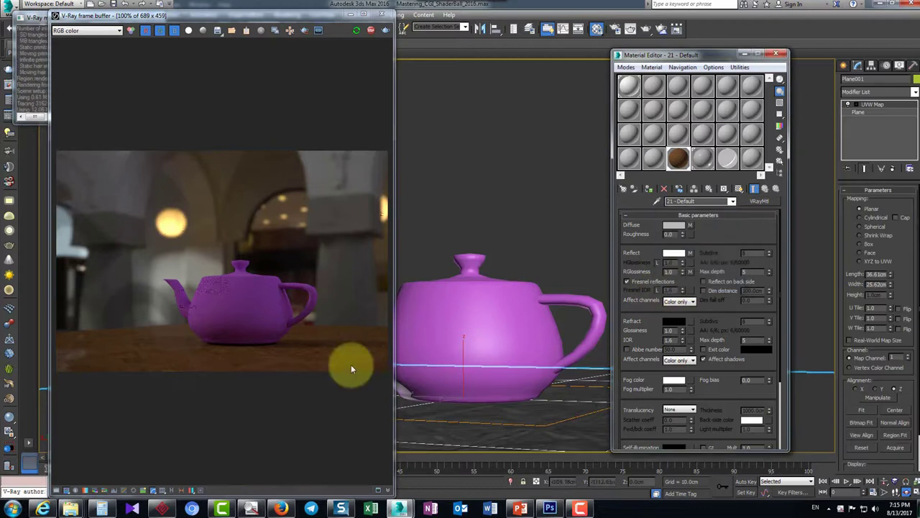
# Deselect the plane and reframe the camera view from the teapot to the shader ball, moving the Material Editor clear of it
pyautogui.click(532, 175)
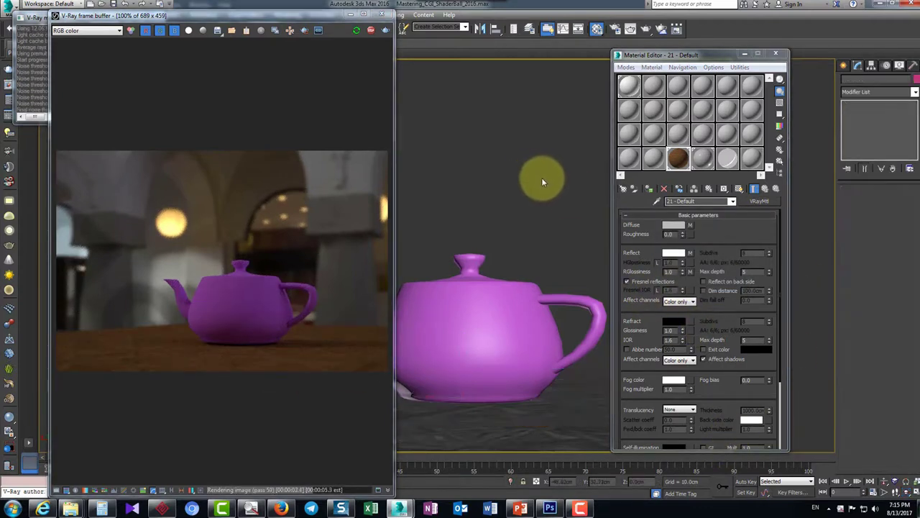
pyautogui.press('p')
pyautogui.moveTo(517, 202); pyautogui.dragTo(499, 247, button='middle')
pyautogui.press('c')
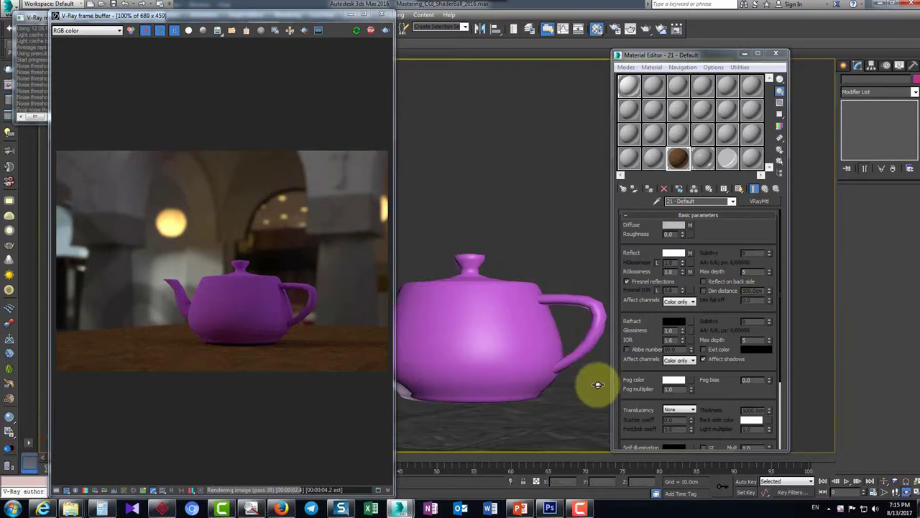
pyautogui.keyDown('alt'); pyautogui.moveTo(493, 370); pyautogui.dragTo(621, 376, button='middle'); pyautogui.keyUp('alt')
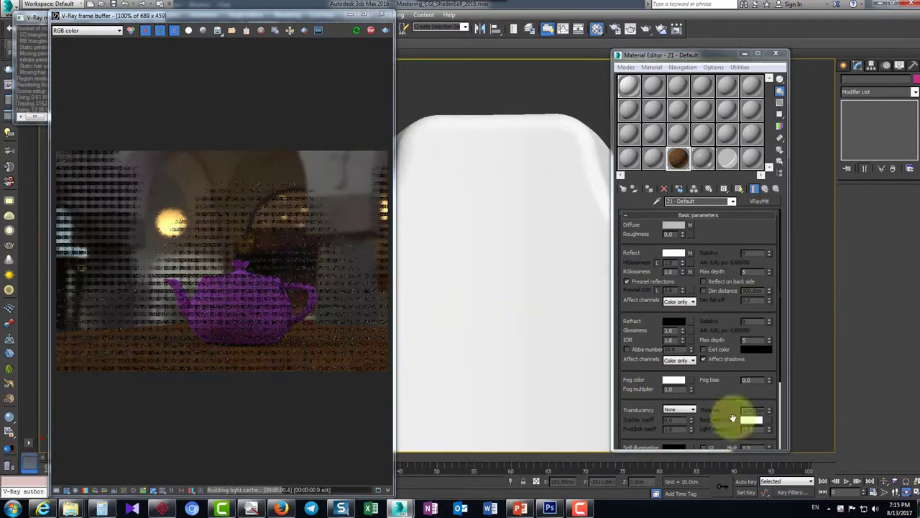
pyautogui.moveTo(723, 55); pyautogui.dragTo(200, 274)
pyautogui.click(884, 481)
pyautogui.moveTo(636, 287); pyautogui.dragTo(534, 304)
pyautogui.moveTo(185, 267); pyautogui.dragTo(749, 140)
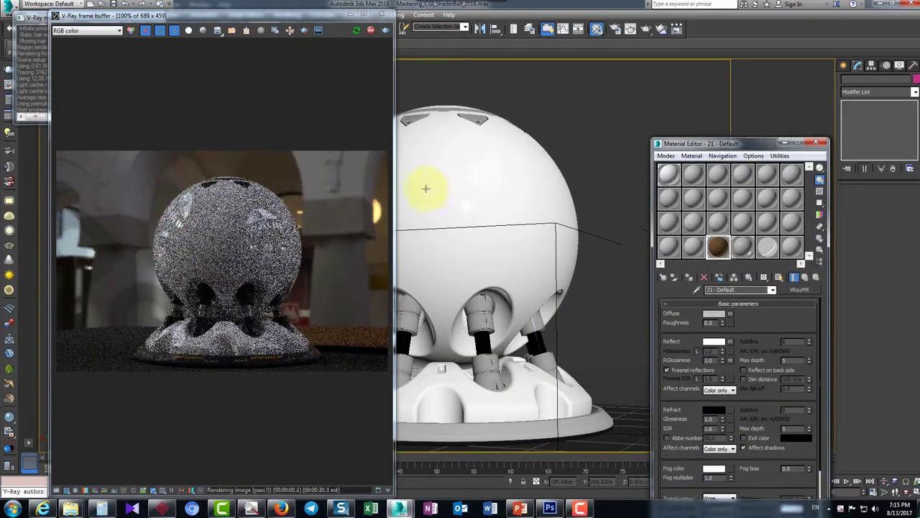
# Assign the wood material to the shader ball's sphere and base, show its texture in the viewport, and inspect the enlarged render
pyautogui.click(456, 181)
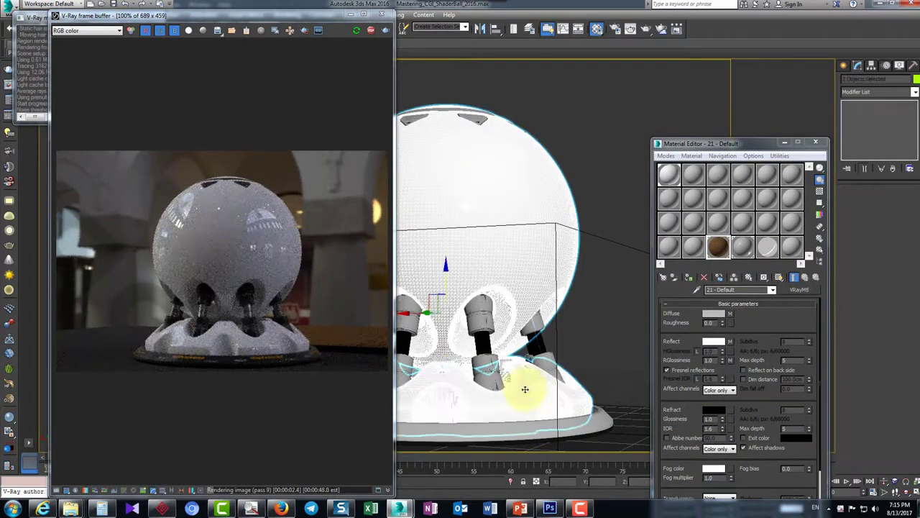
pyautogui.click(688, 279)
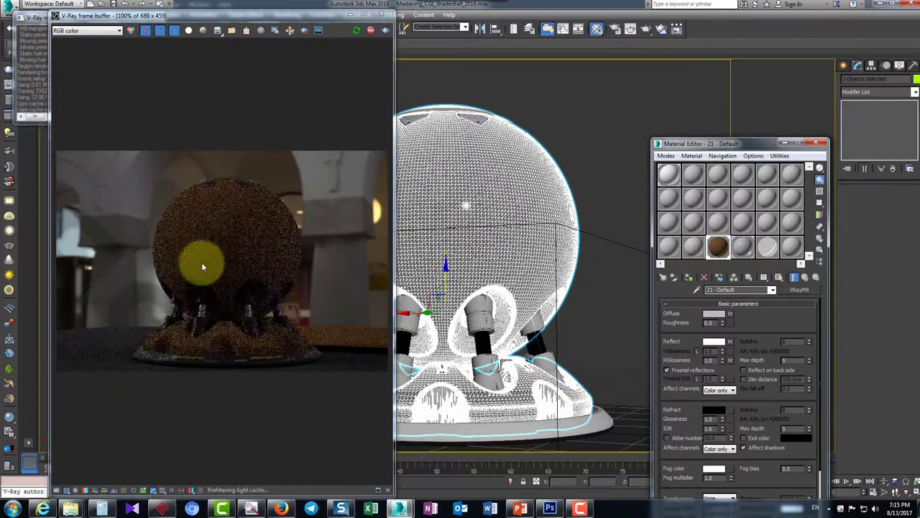
pyautogui.scroll(2, 202, 262)
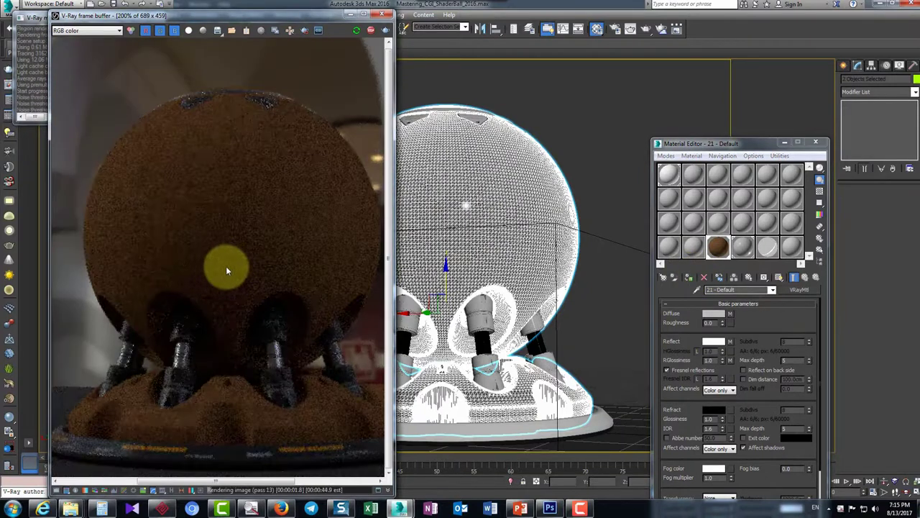
pyautogui.click(794, 277)
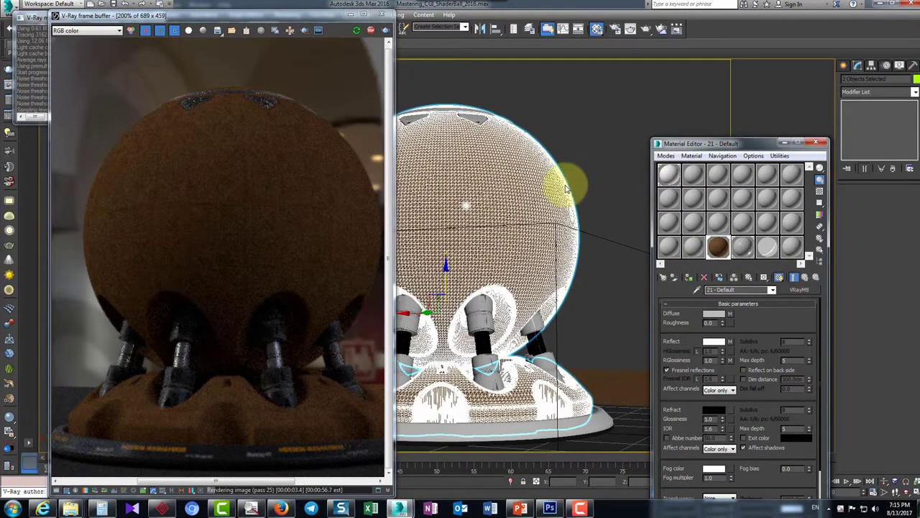
pyautogui.click(597, 155)
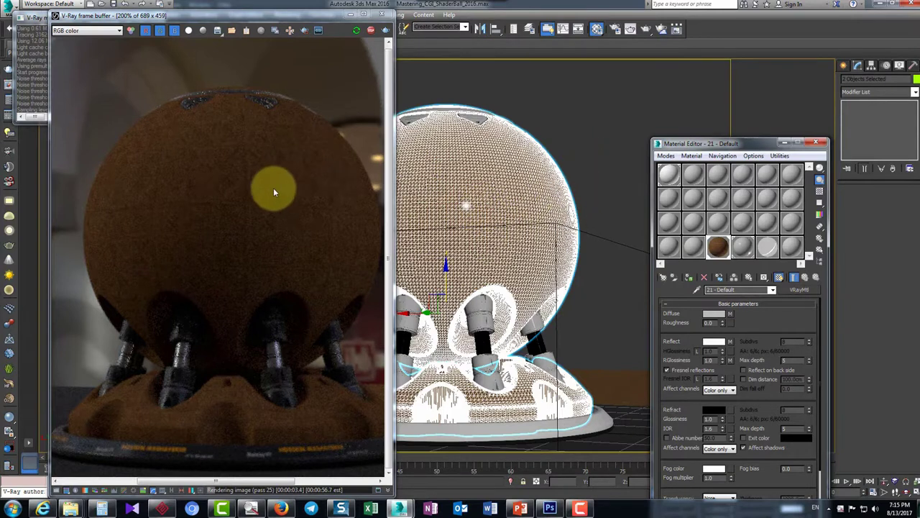
pyautogui.scroll(-1, 281, 208)
pyautogui.scroll(1, 199, 236)
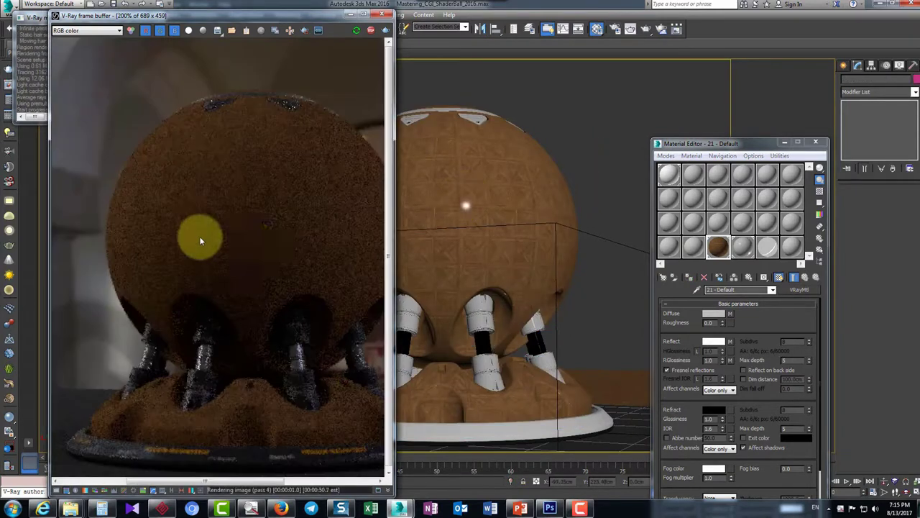
pyautogui.moveTo(235, 173); pyautogui.dragTo(299, 269, button='middle')
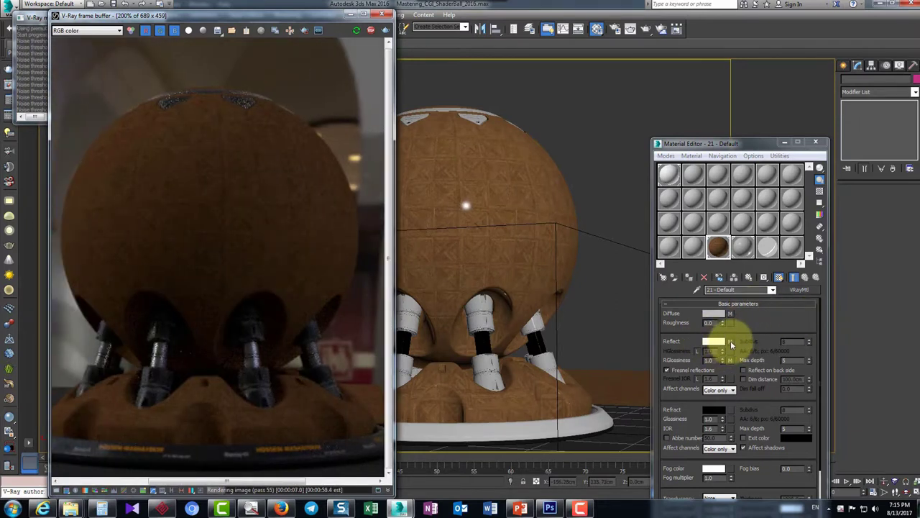
# Clear the bitmaps from the wood material's Reflect and RGlossiness slots
pyautogui.click(730, 342)
pyautogui.click(805, 277)
pyautogui.rightClick(732, 352)
pyautogui.click(741, 367)
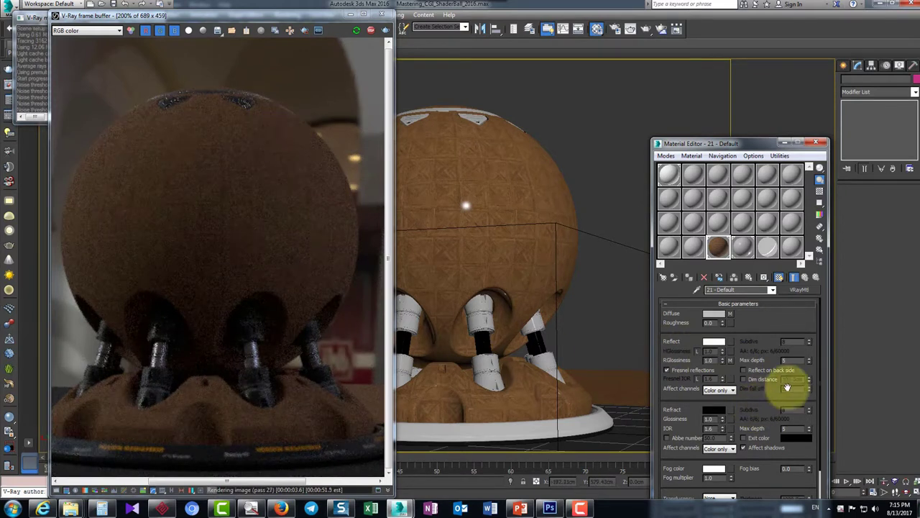
pyautogui.rightClick(730, 359)
pyautogui.click(752, 407)
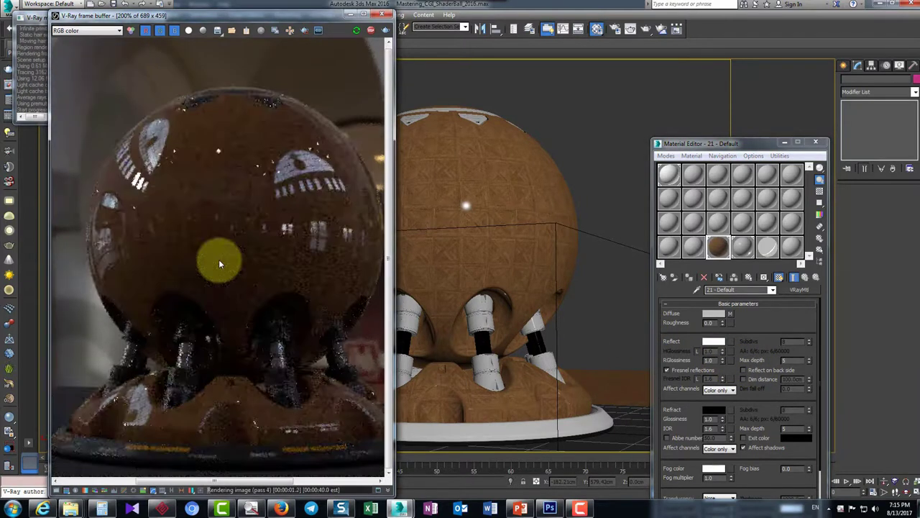
# Set the wood material's RGlossiness to 0.8 and compare the shader ball's reflections in the render
pyautogui.scroll(-1, 219, 261)
pyautogui.scroll(1, 255, 261)
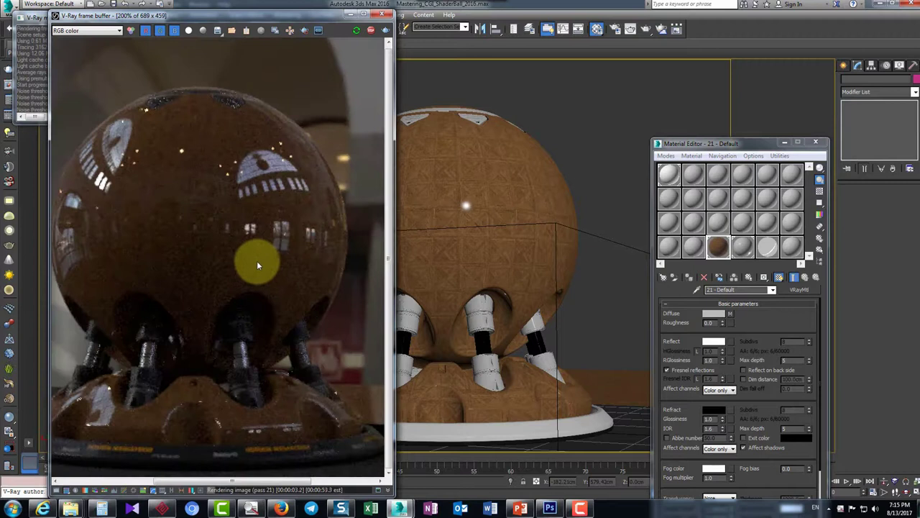
pyautogui.moveTo(258, 265); pyautogui.dragTo(329, 266, button='middle')
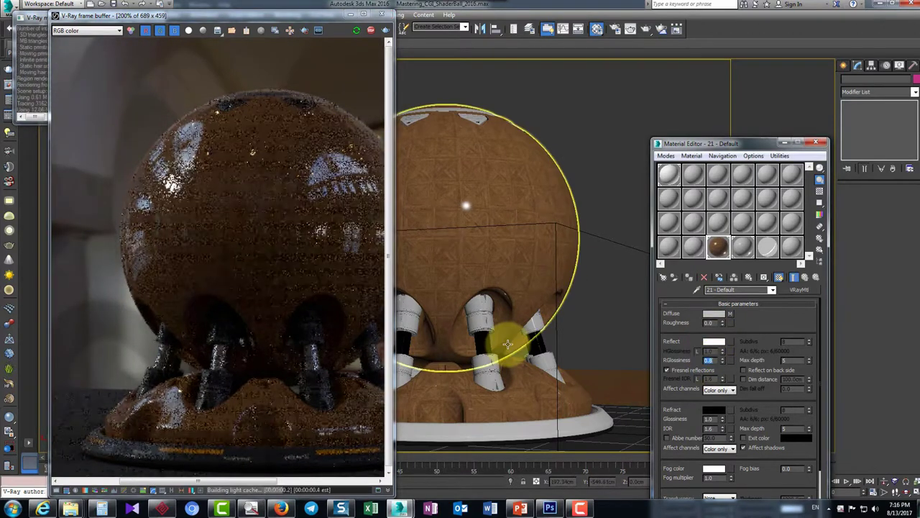
pyautogui.press('Return')
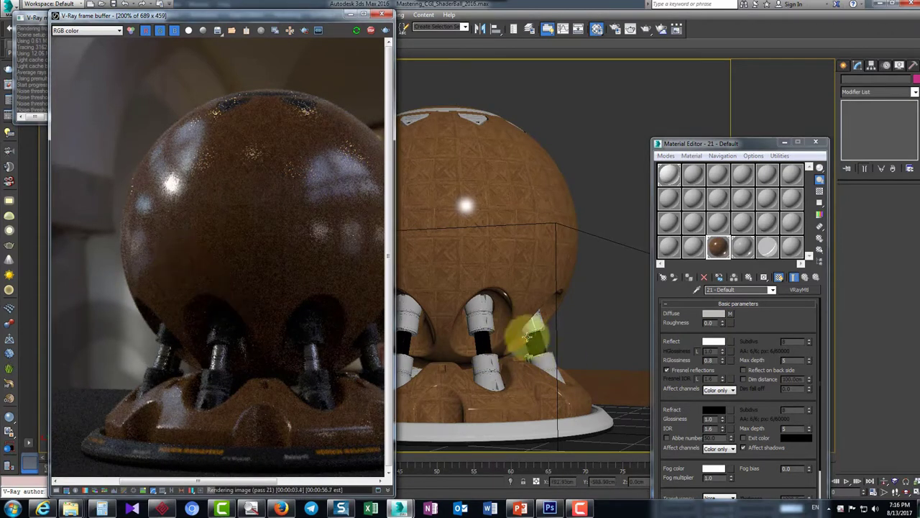
pyautogui.scroll(-2, 237, 265)
pyautogui.scroll(2, 238, 264)
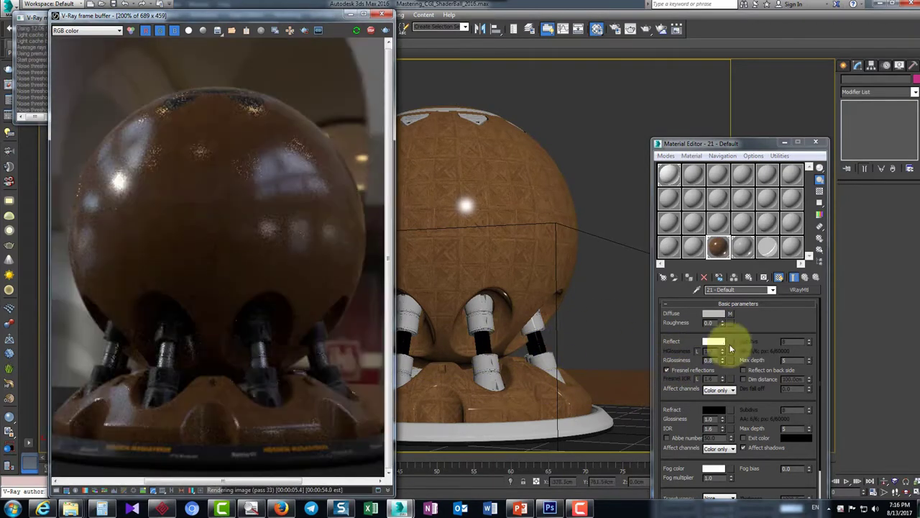
# Turn off Fresnel reflections for the wood material and inspect the shader ball's reflections in the render
pyautogui.click(714, 341)
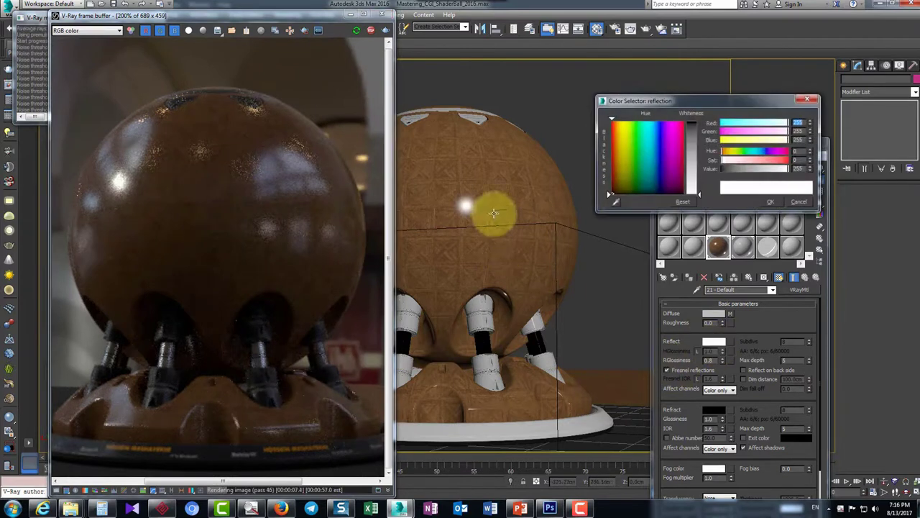
pyautogui.click(770, 202)
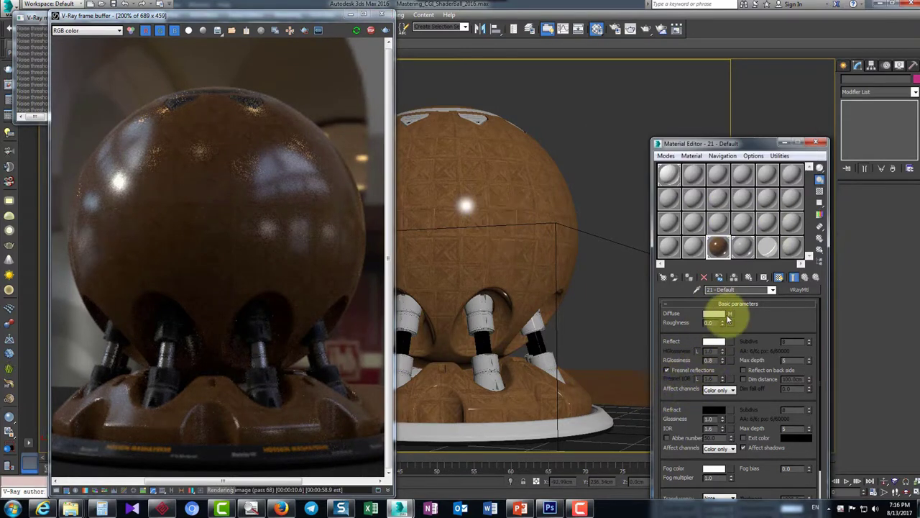
pyautogui.click(683, 370)
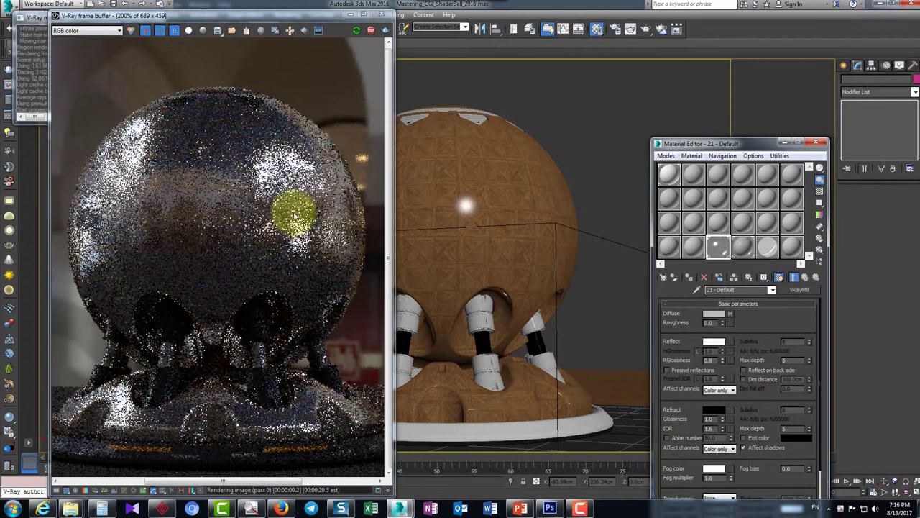
pyautogui.scroll(-2, 212, 320)
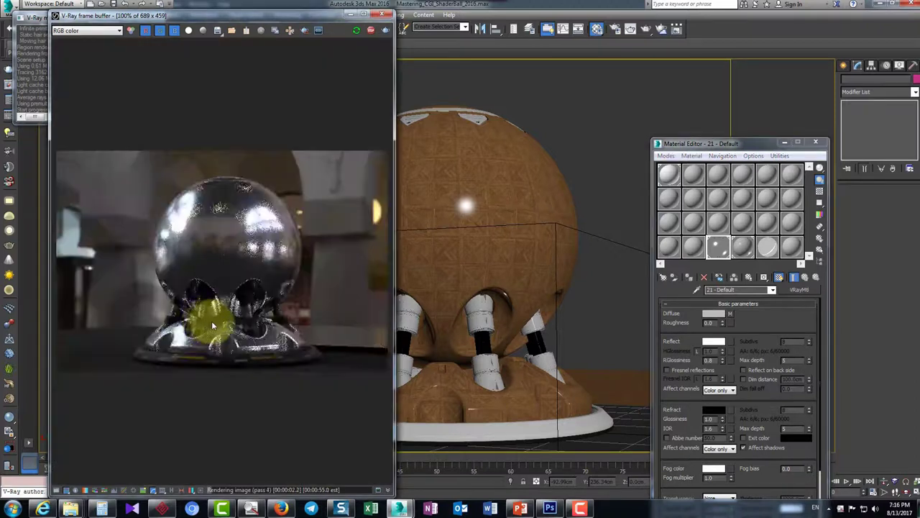
pyautogui.scroll(2, 213, 322)
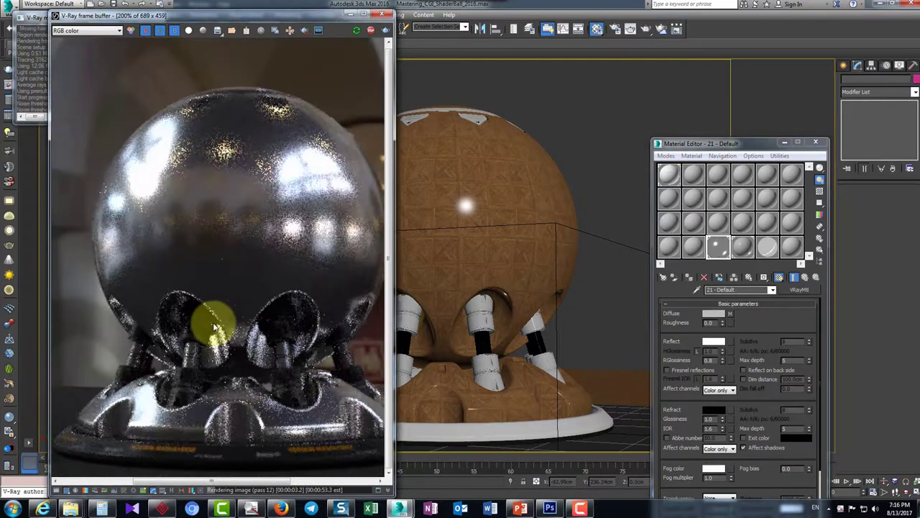
# Turn Fresnel reflections back on for the wood material and examine the shader ball's render at different zoom levels
pyautogui.click(696, 369)
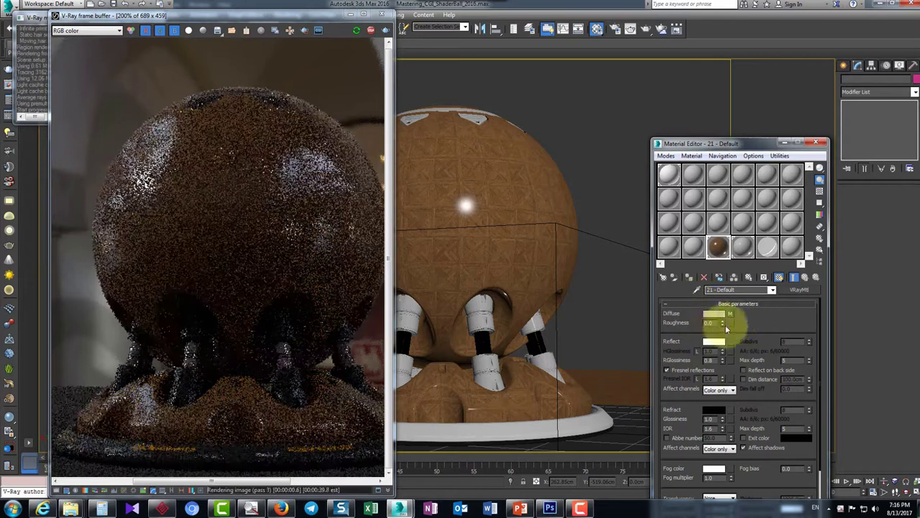
pyautogui.click(333, 237)
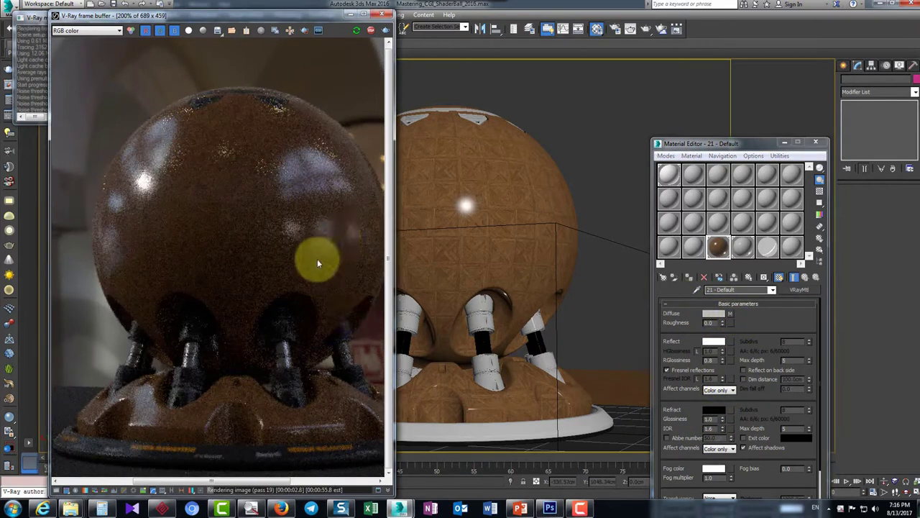
pyautogui.scroll(-1, 313, 270)
pyautogui.scroll(1, 302, 299)
pyautogui.scroll(-2, 299, 307)
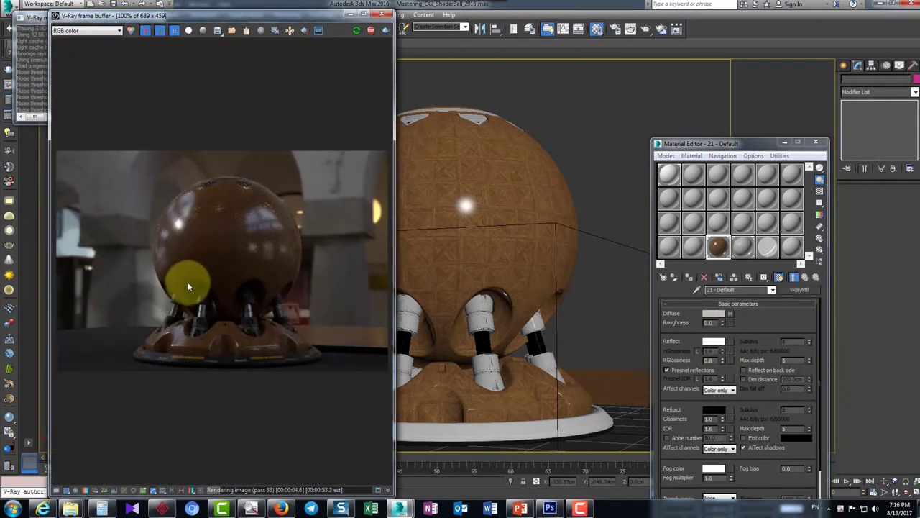
pyautogui.scroll(1, 188, 282)
pyautogui.scroll(1, 241, 275)
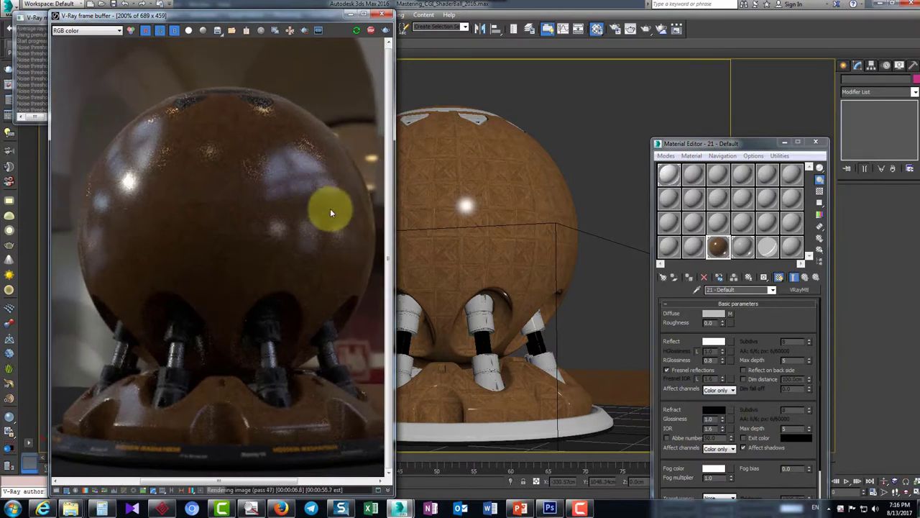
pyautogui.scroll(-1, 279, 247)
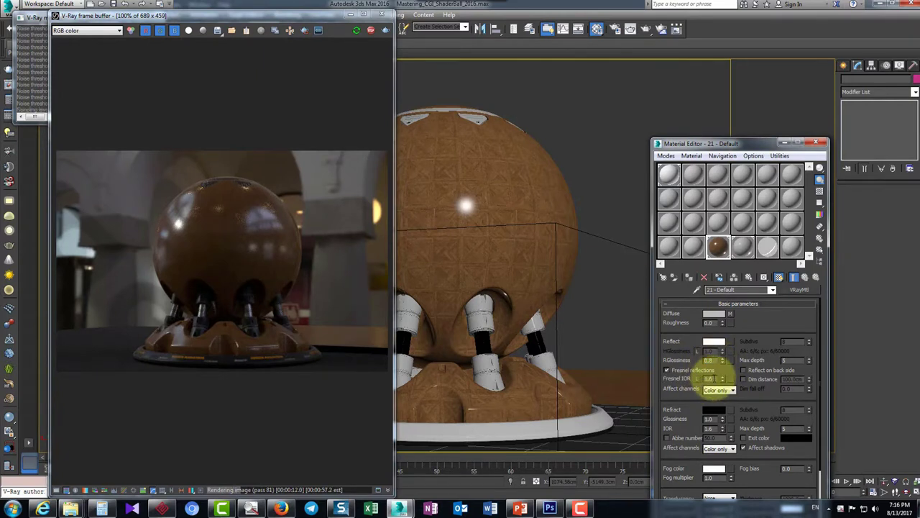
# Try Fresnel IOR values of 100 and 10 on the wood material and compare the shader ball's reflections
pyautogui.doubleClick(714, 378)
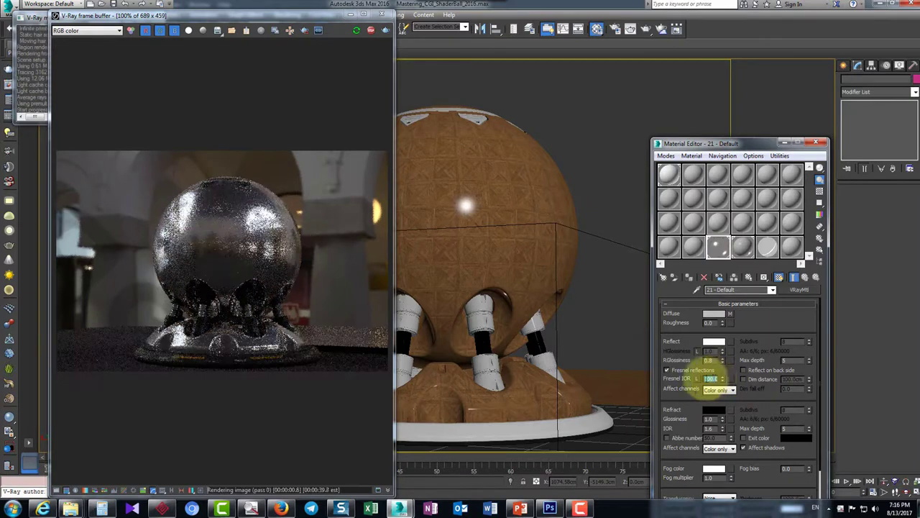
pyautogui.scroll(1, 224, 257)
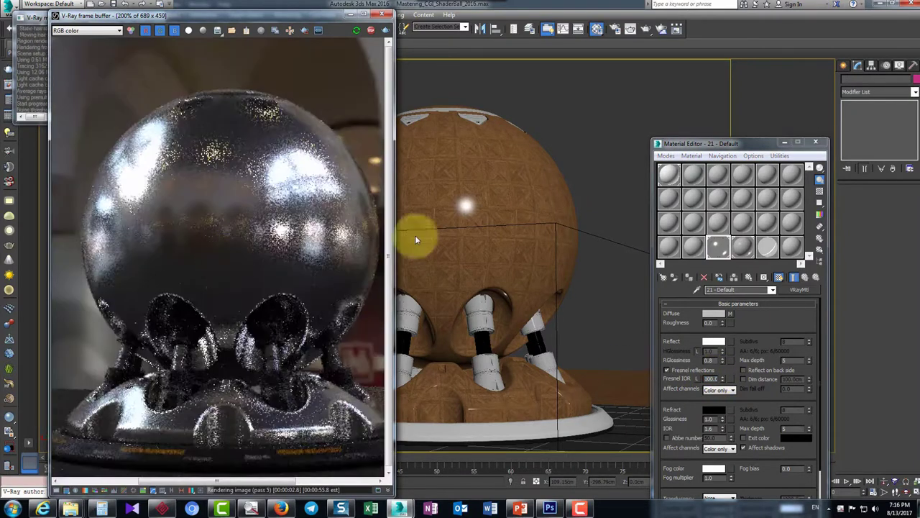
pyautogui.click(683, 370)
pyautogui.click(687, 370)
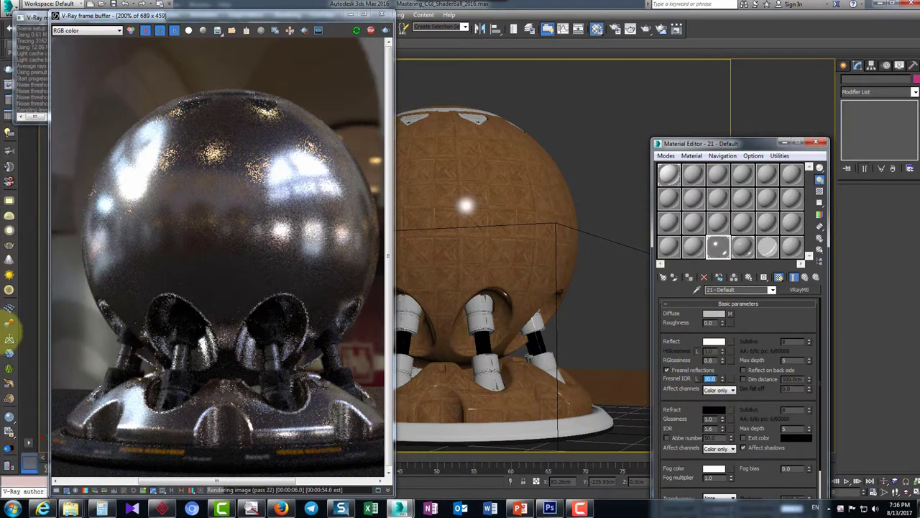
# Set the wood material's Fresnel IOR to 3.0 and inspect the shader ball's render
pyautogui.click(10, 384)
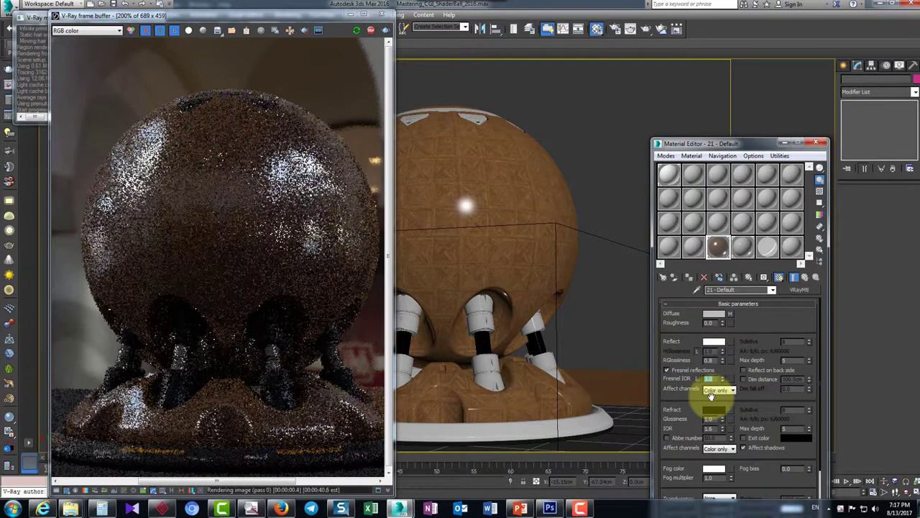
pyautogui.scroll(-2, 237, 277)
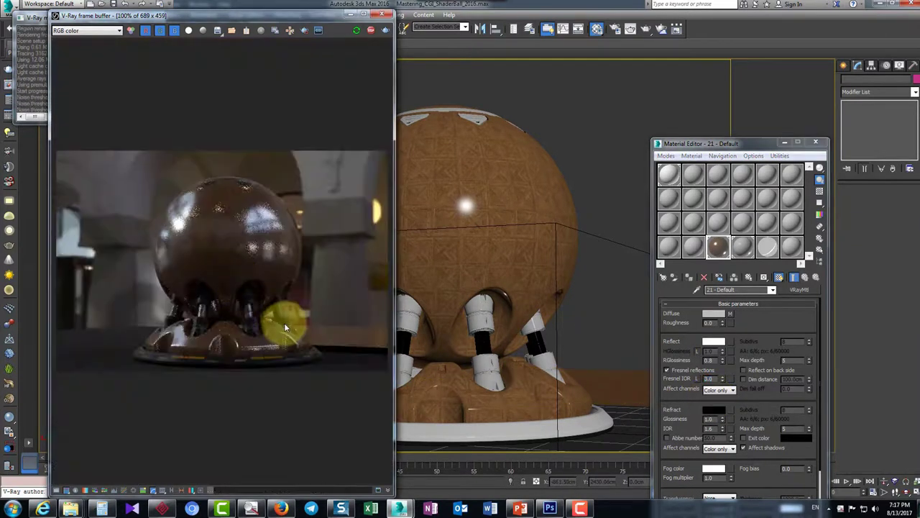
pyautogui.scroll(2, 263, 313)
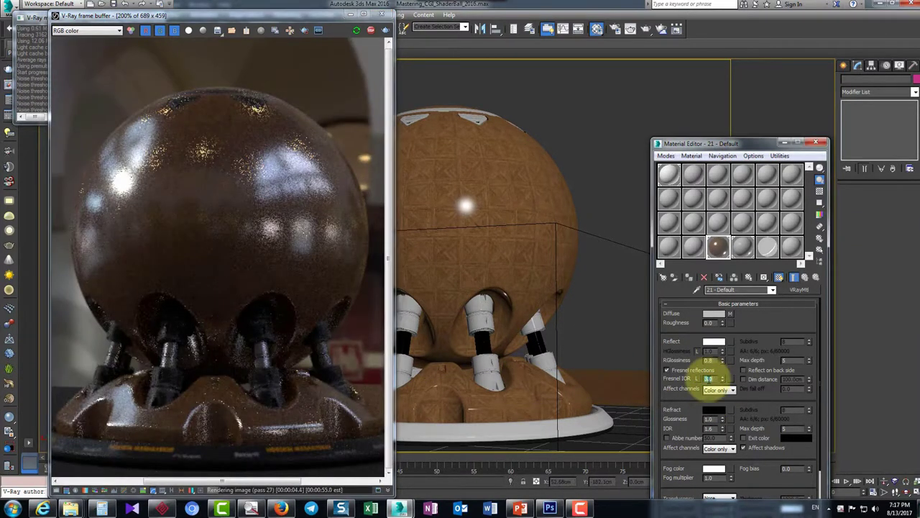
# Set the wood material's Fresnel IOR to 1.6 and check the shader ball's reflections in the render
pyautogui.press('Return')
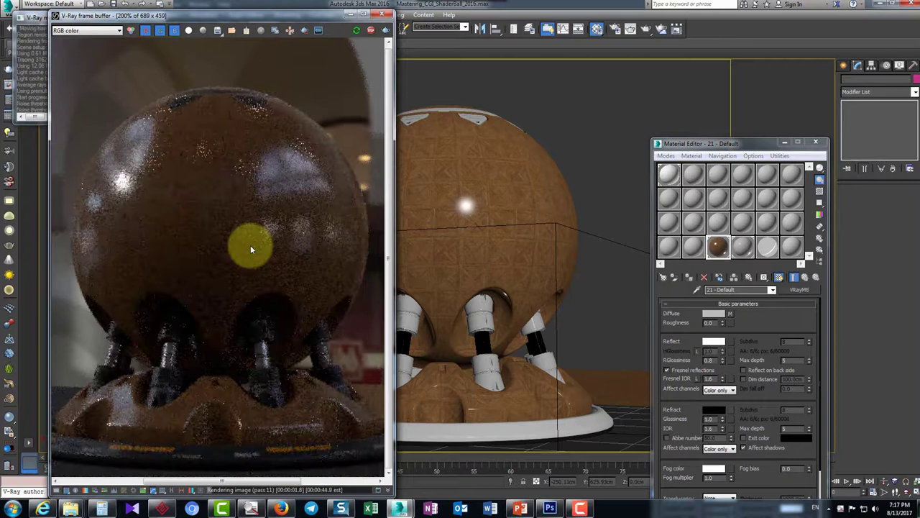
pyautogui.scroll(-2, 250, 246)
pyautogui.scroll(2, 249, 244)
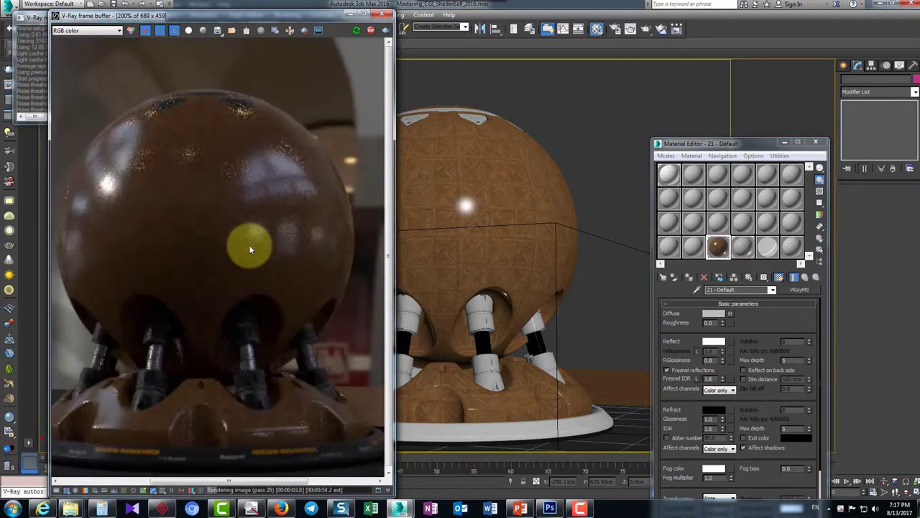
# Load the bitmap 11_6_2_r.jpg into the wood material's Reflect slot, inspect the render, and return to the material's basic parameters
pyautogui.click(734, 341)
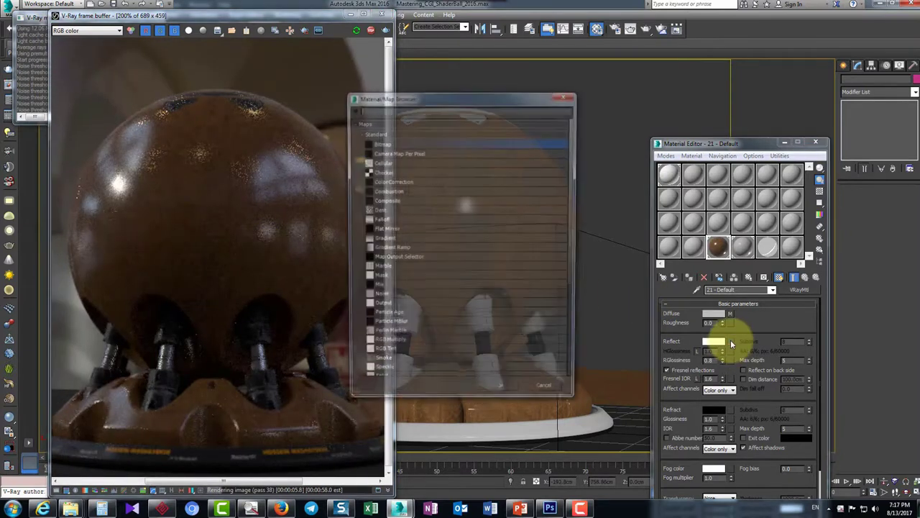
pyautogui.doubleClick(380, 144)
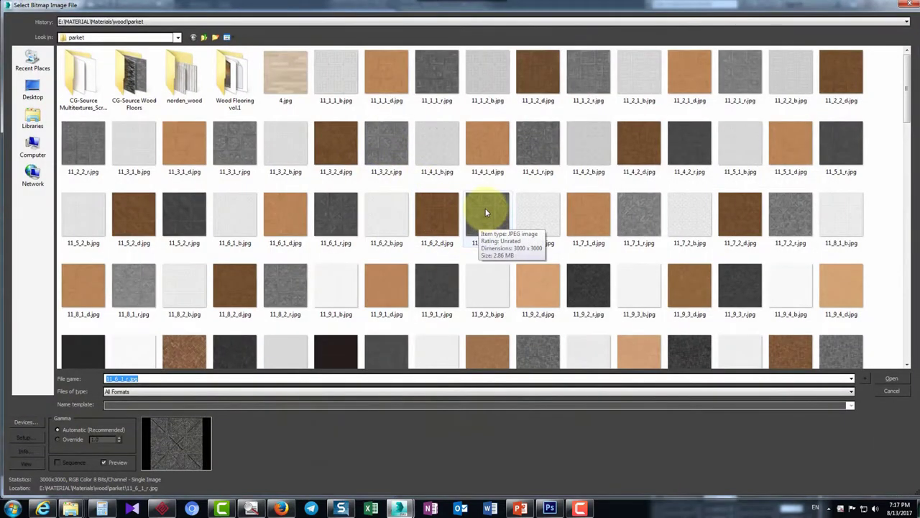
pyautogui.doubleClick(495, 225)
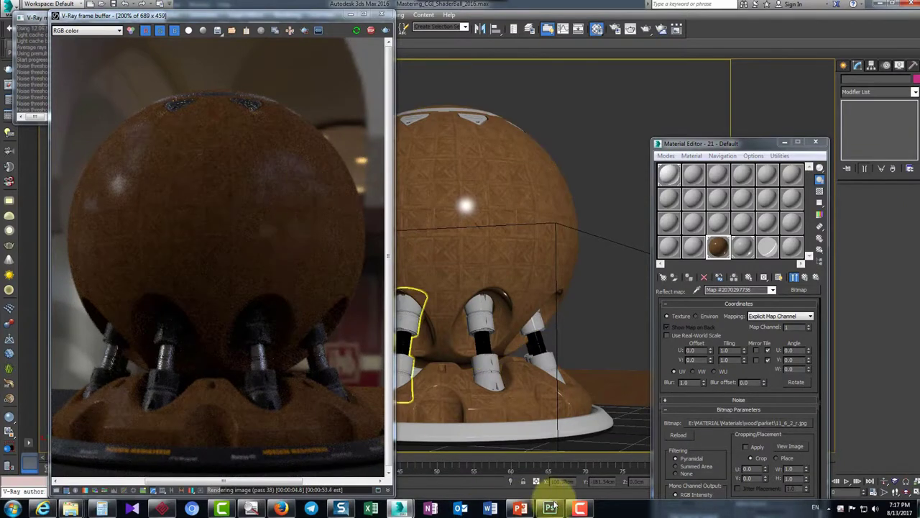
pyautogui.scroll(-1, 267, 221)
pyautogui.scroll(1, 251, 224)
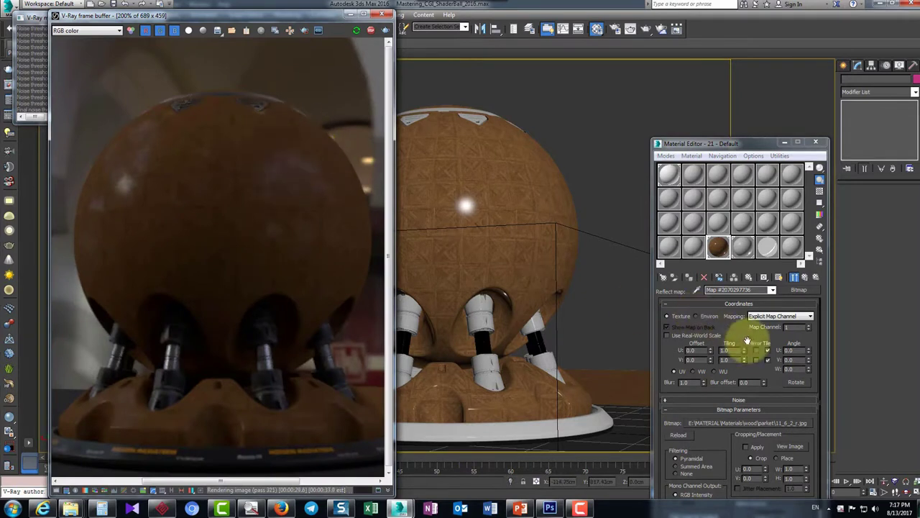
pyautogui.click(804, 276)
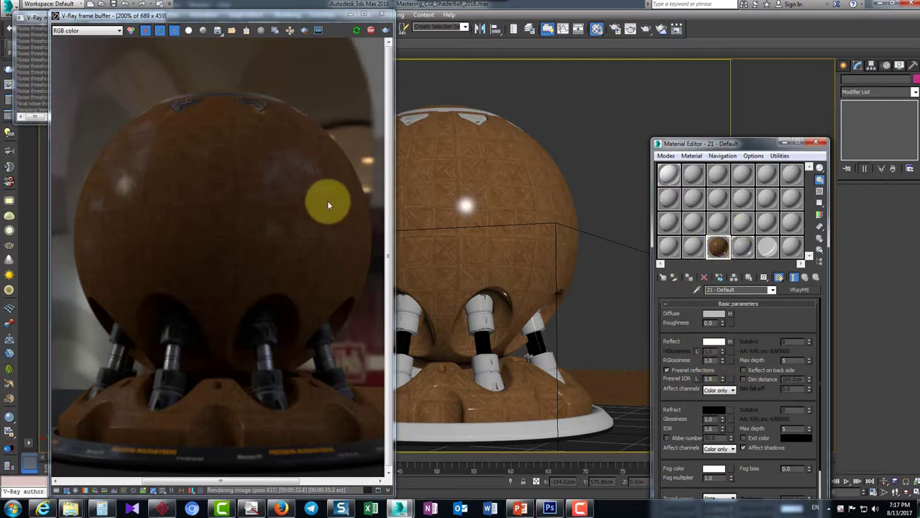
# Set the wood material's RGlossiness to 1.0 and copy the Reflect bitmap into its RGlossiness slot
pyautogui.hotkey('shift', 'q')
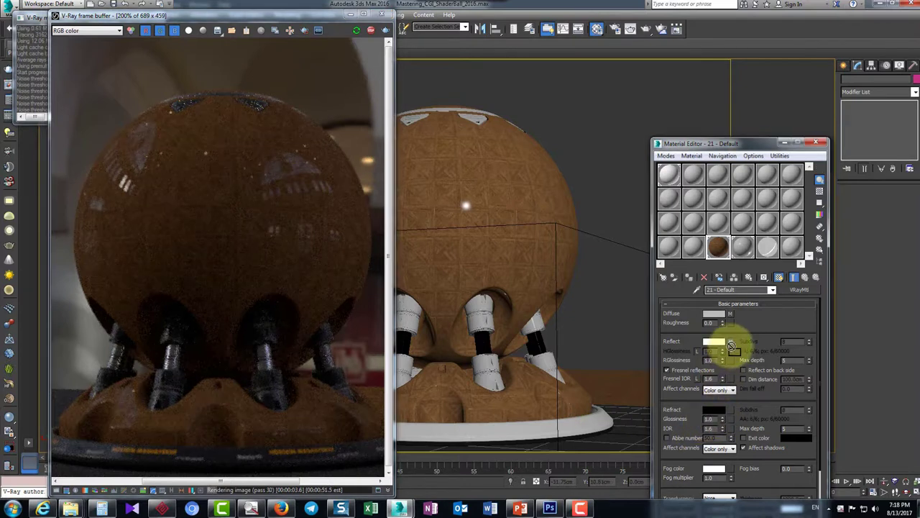
pyautogui.moveTo(729, 363); pyautogui.dragTo(729, 362)
pyautogui.click(720, 367)
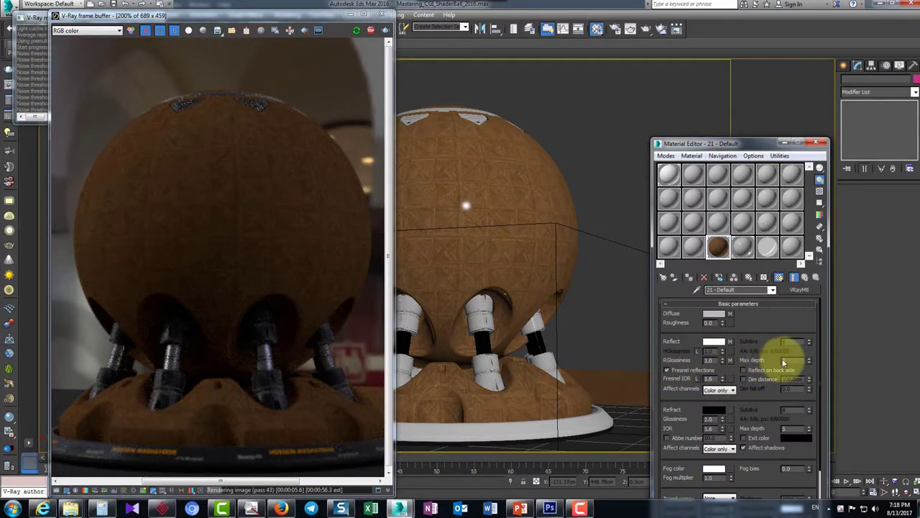
pyautogui.scroll(-2, 270, 264)
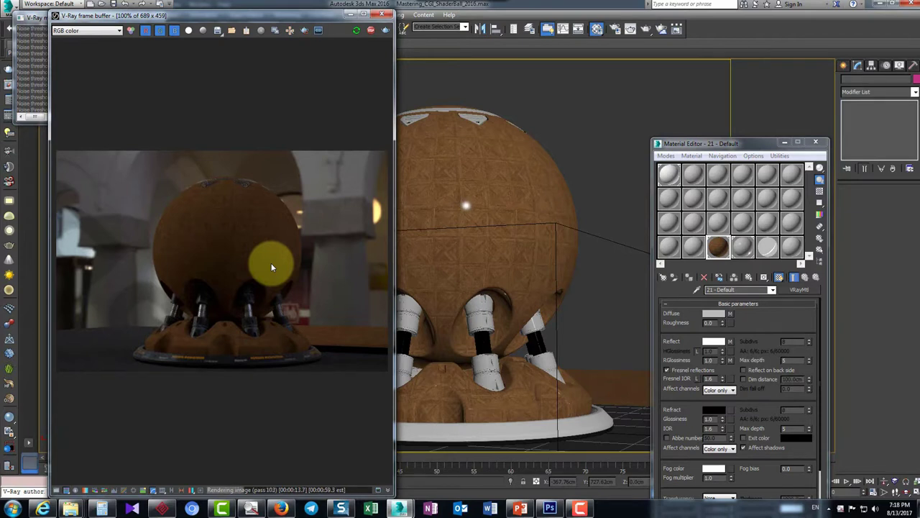
# Switch to PowerPoint and present the slides from the beginning up to the V-Ray Material slide listing Diffuse, Reflection and Refraction
pyautogui.click(548, 508)
pyautogui.click(550, 508)
pyautogui.click(521, 509)
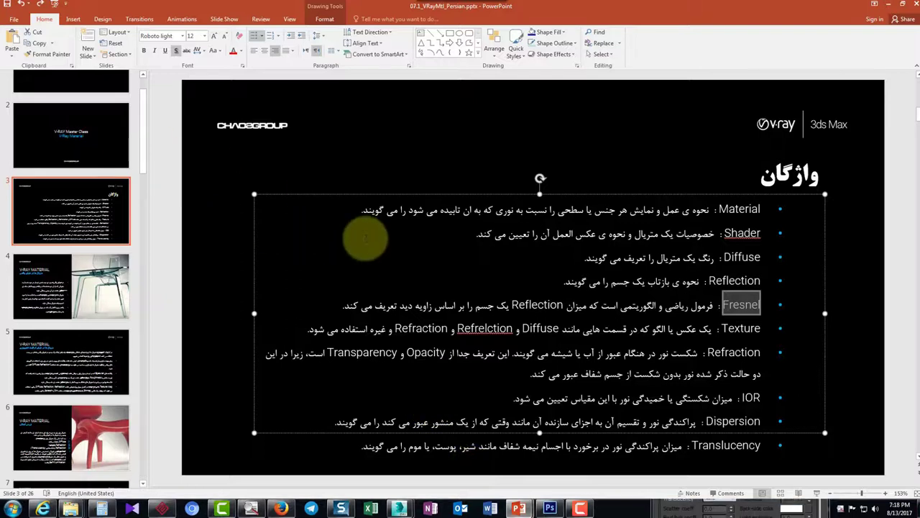
pyautogui.press('F5')
pyautogui.press('Right')
pyautogui.press('Right')
pyautogui.press('Right')
pyautogui.press('Right')
pyautogui.press('Right')
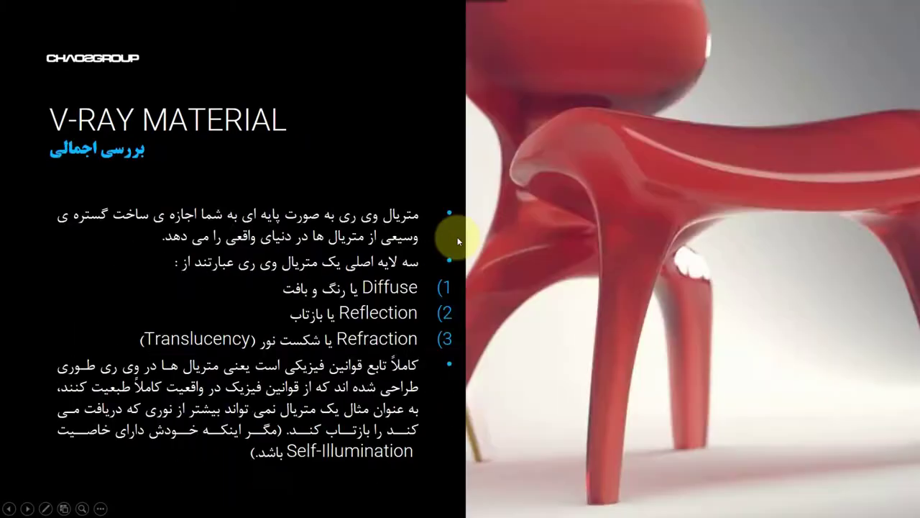
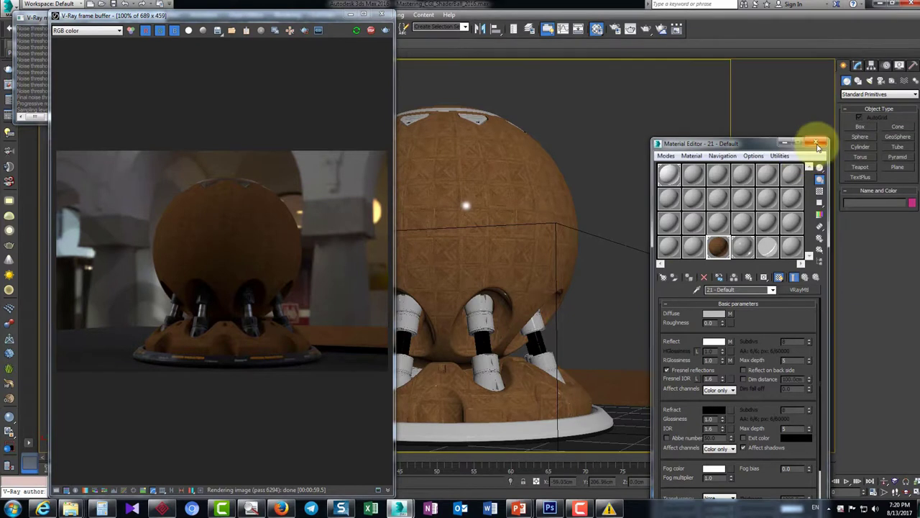
# Select the shader ball's sphere and clear the bitmap from the wood material's Reflect slot
pyautogui.click(467, 210)
pyautogui.press('m')
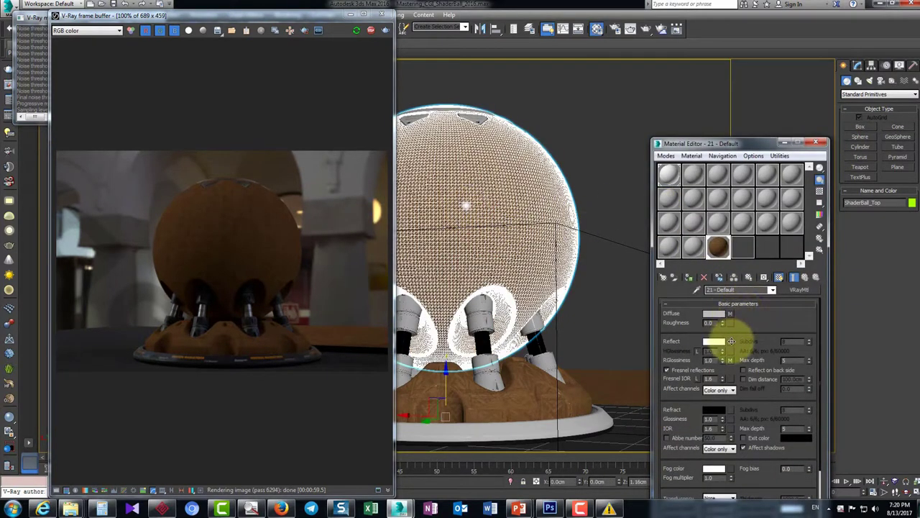
pyautogui.rightClick(730, 341)
pyautogui.click(753, 387)
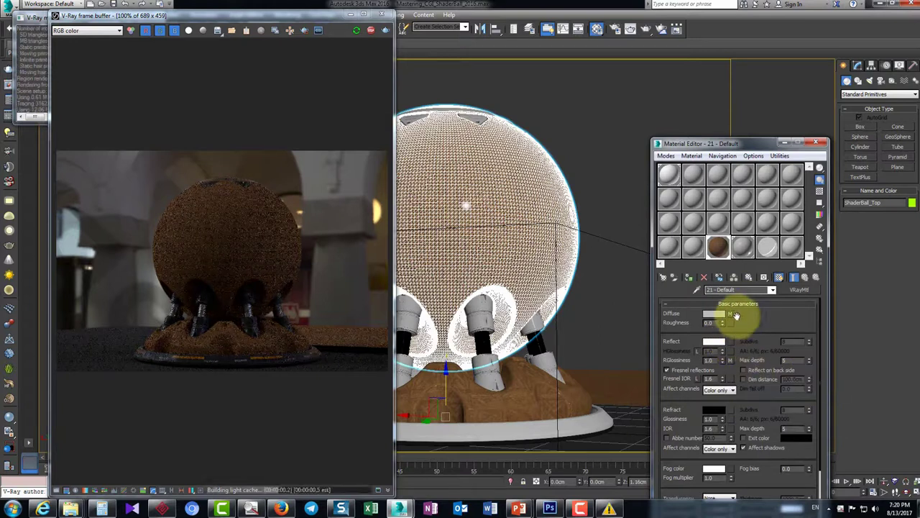
pyautogui.rightClick(734, 315)
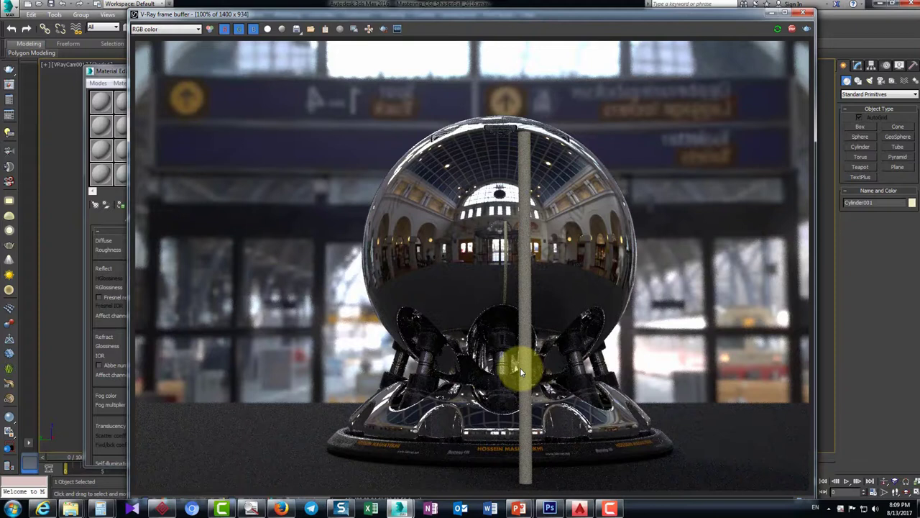
# Enable Dim distance for the ShaderBall_Base_Shader material's reflections and try values of 20 cm and 10 cm
pyautogui.moveTo(411, 15); pyautogui.dragTo(556, 27)
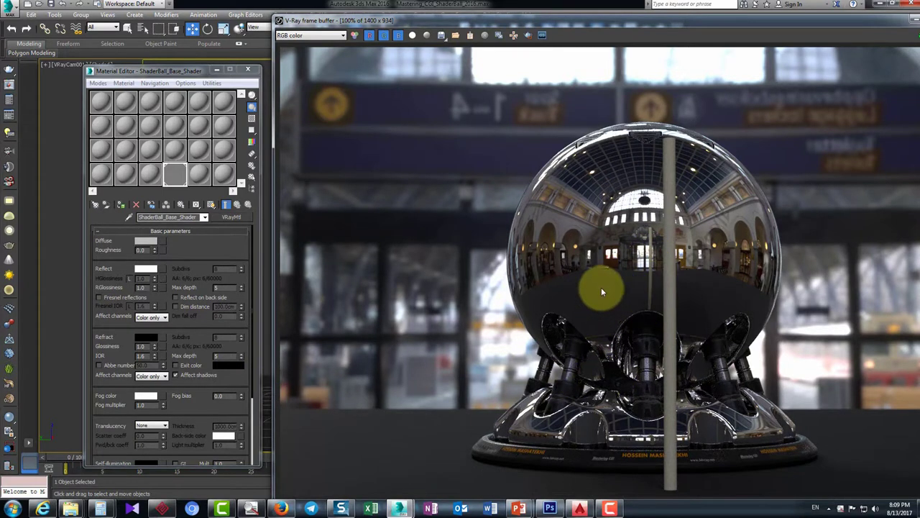
pyautogui.click(199, 307)
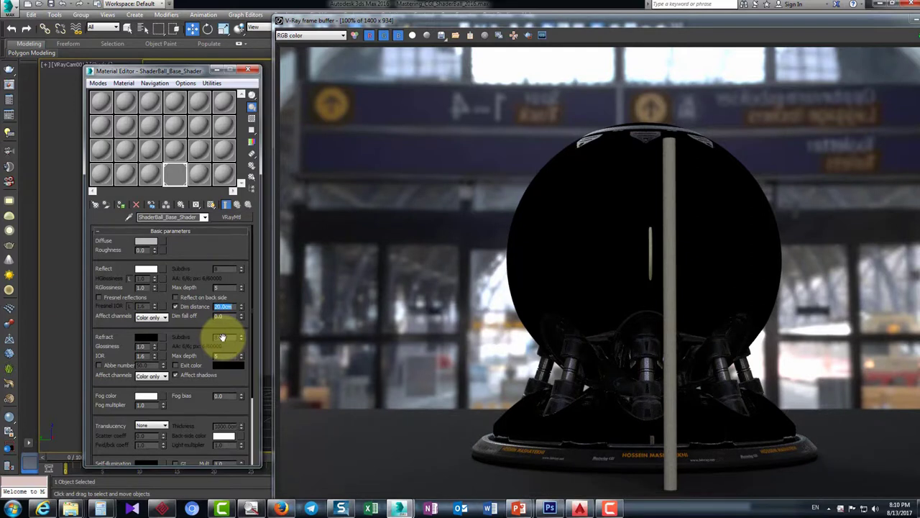
pyautogui.press('Return')
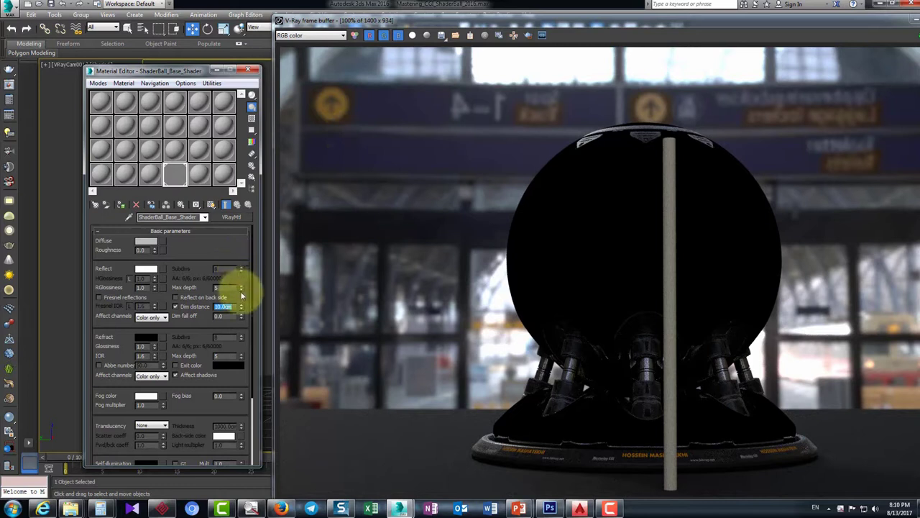
# Toggle Dim distance for comparison, switch to PowerPoint and present the V-Ray Material Reflection slide covering Dim Distance and Dim fall off
pyautogui.click(196, 310)
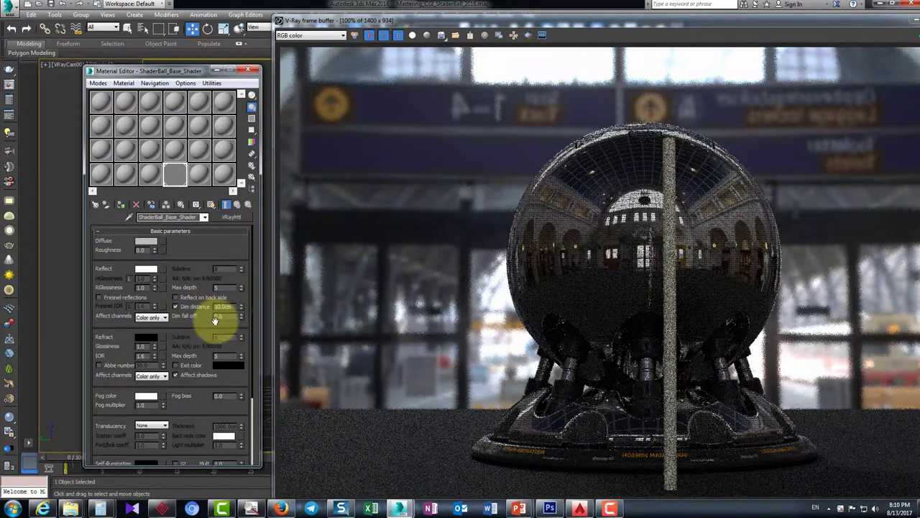
pyautogui.moveTo(517, 508)
pyautogui.click(492, 486)
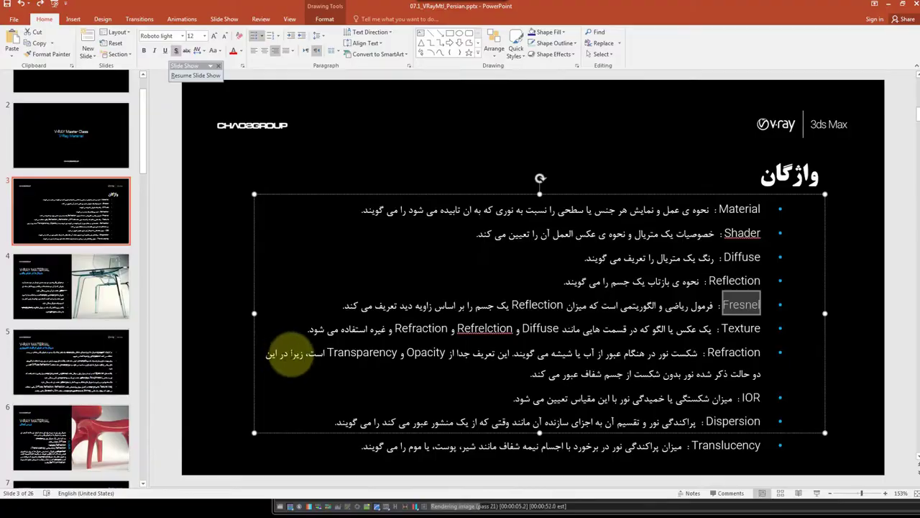
pyautogui.hotkey('alt', 'Tab')
pyautogui.click(293, 354)
pyautogui.press('Right')
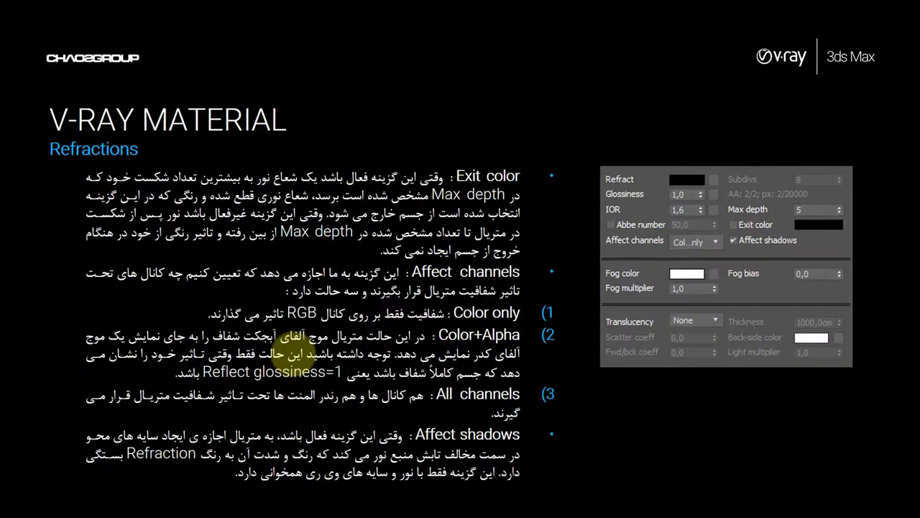
pyautogui.press('Right')
pyautogui.press('Left')
pyautogui.press('Left')
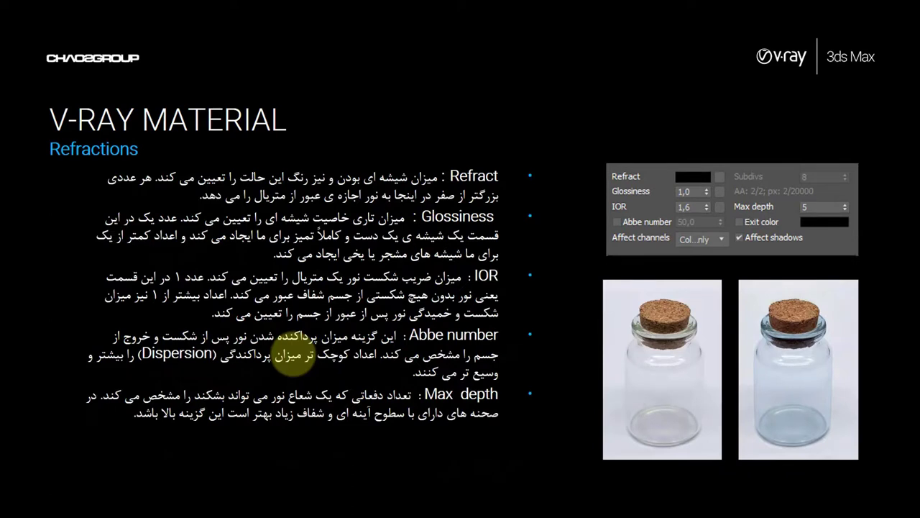
pyautogui.press('Left')
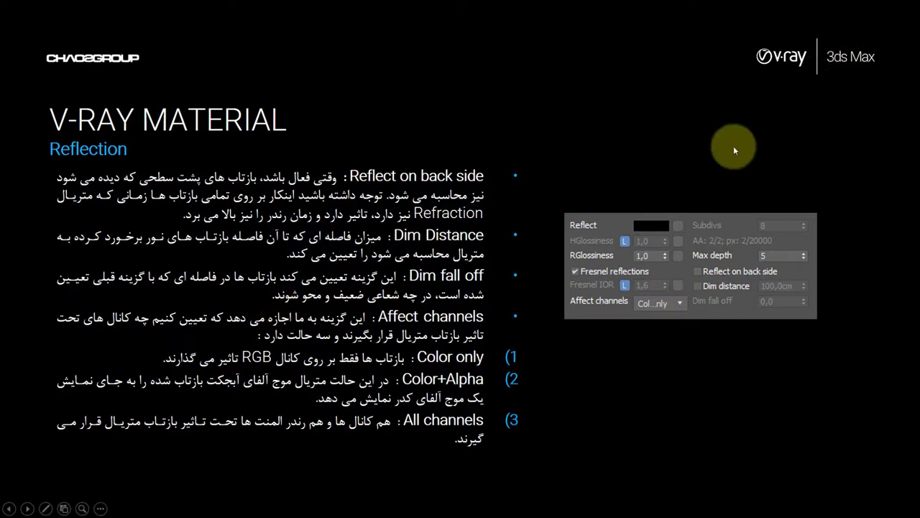
# Switch back to 3ds Max and, in a perspective view, create a cylinder about 2.2 cm in radius and 71.5 cm high near the shader ball
pyautogui.press('super')
pyautogui.click(400, 508)
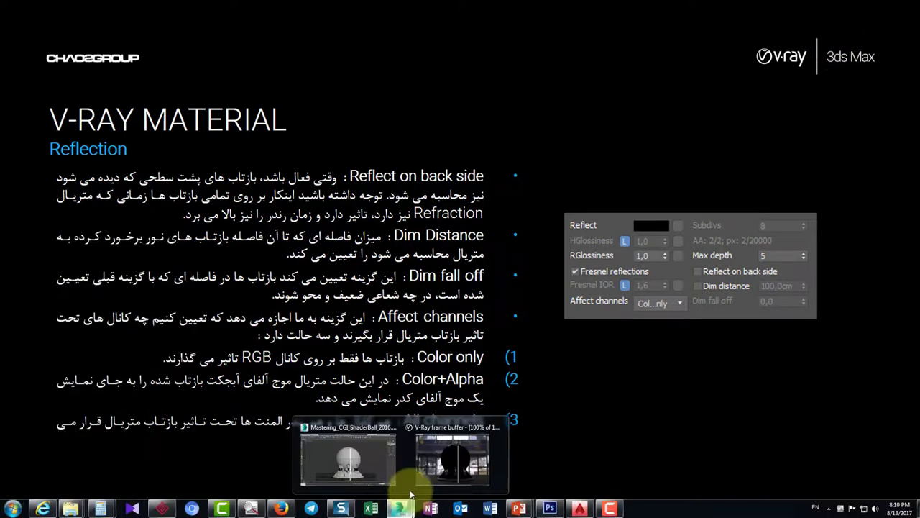
pyautogui.click(426, 467)
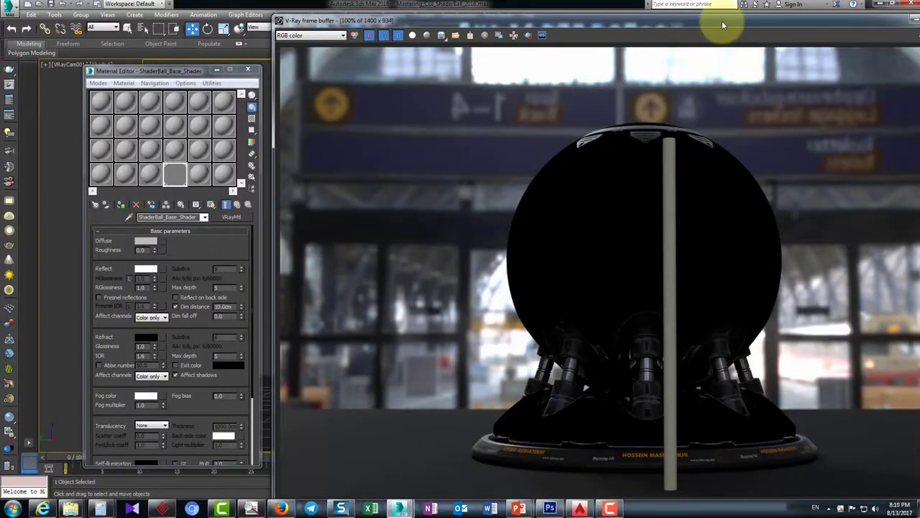
pyautogui.moveTo(719, 21); pyautogui.dragTo(350, 31)
pyautogui.click(722, 259)
pyautogui.press('p')
pyautogui.scroll(-6, 662, 280)
pyautogui.keyDown('alt'); pyautogui.moveTo(657, 283); pyautogui.dragTo(652, 362, button='middle'); pyautogui.keyUp('alt')
pyautogui.click(860, 147)
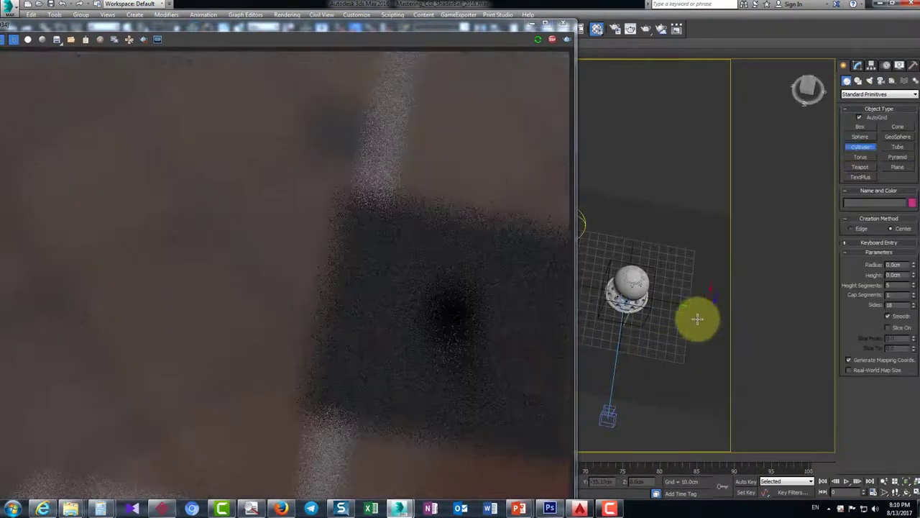
pyautogui.moveTo(657, 345); pyautogui.dragTo(660, 348)
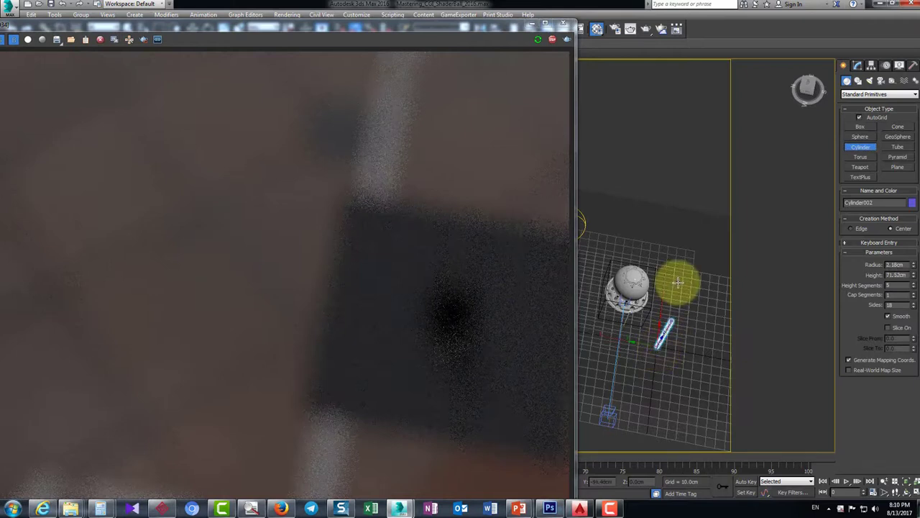
pyautogui.click(678, 281)
# Move the new cylinder closer to the front of the shader ball, select the thin cylinder and return to the camera view
pyautogui.rightClick(663, 340)
pyautogui.scroll(4, 639, 345)
pyautogui.moveTo(651, 339); pyautogui.dragTo(601, 321)
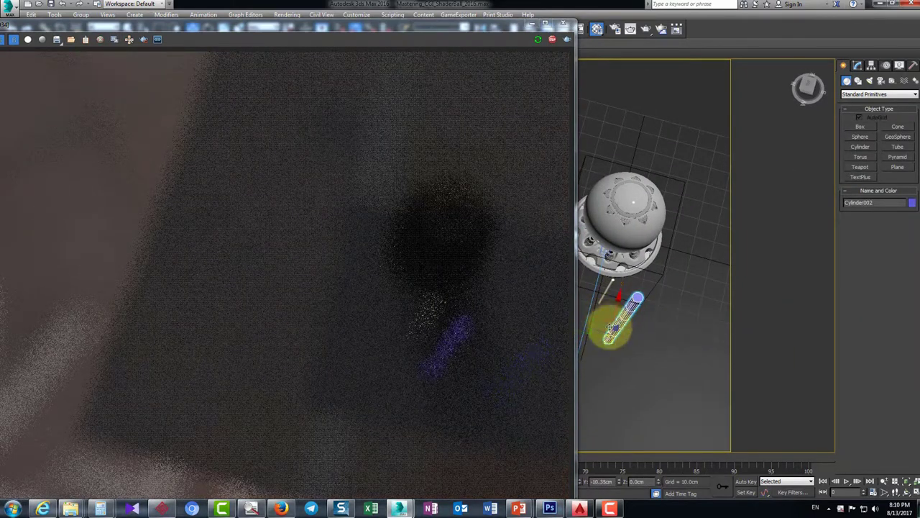
pyautogui.click(607, 286)
pyautogui.press('c')
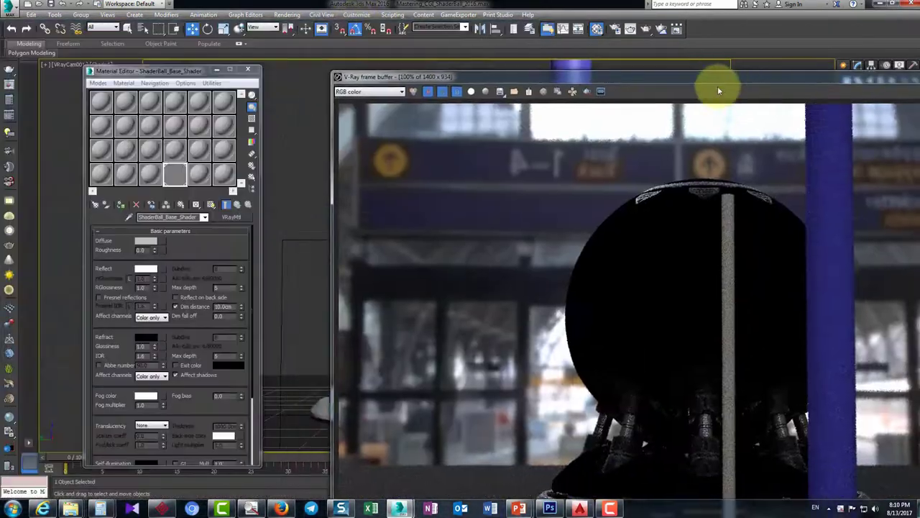
# Set the reflection Dim distance to 100 cm and Dim fall off to 0.1, inspecting the cylinders' reflections in the render
pyautogui.doubleClick(223, 306)
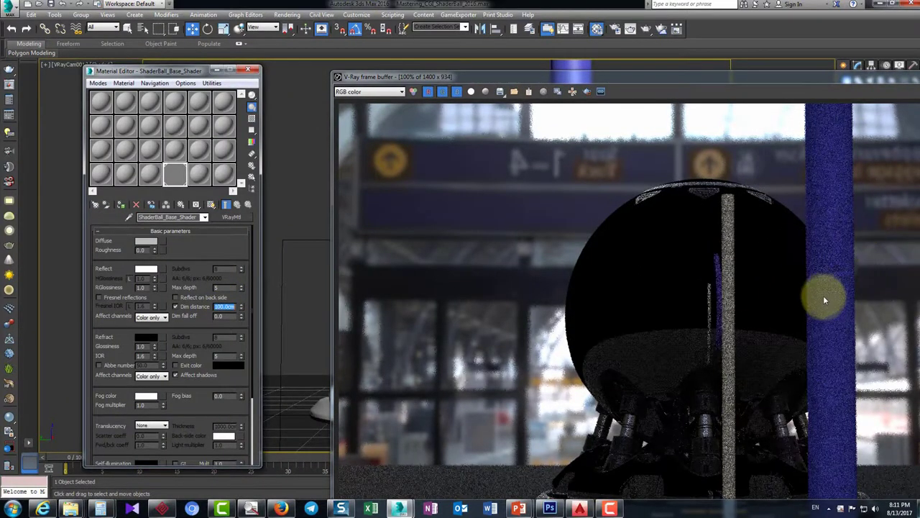
pyautogui.scroll(3, 737, 288)
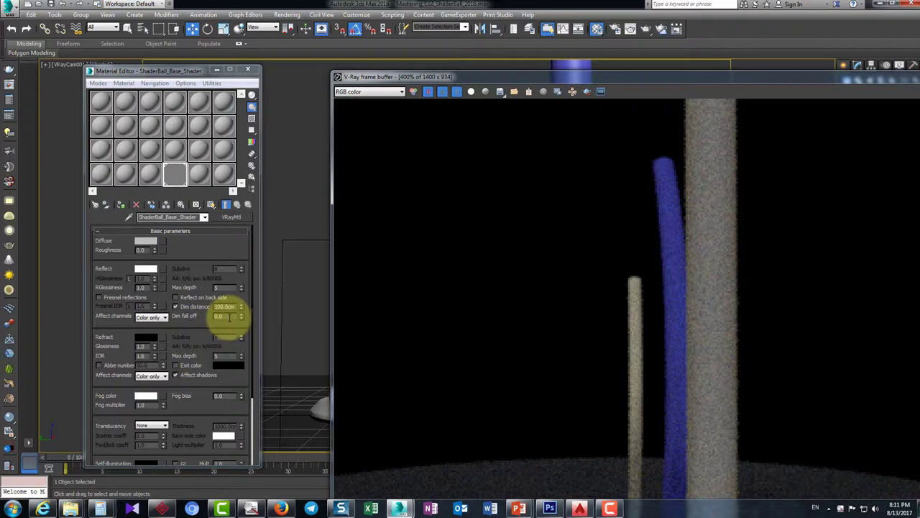
pyautogui.doubleClick(229, 317)
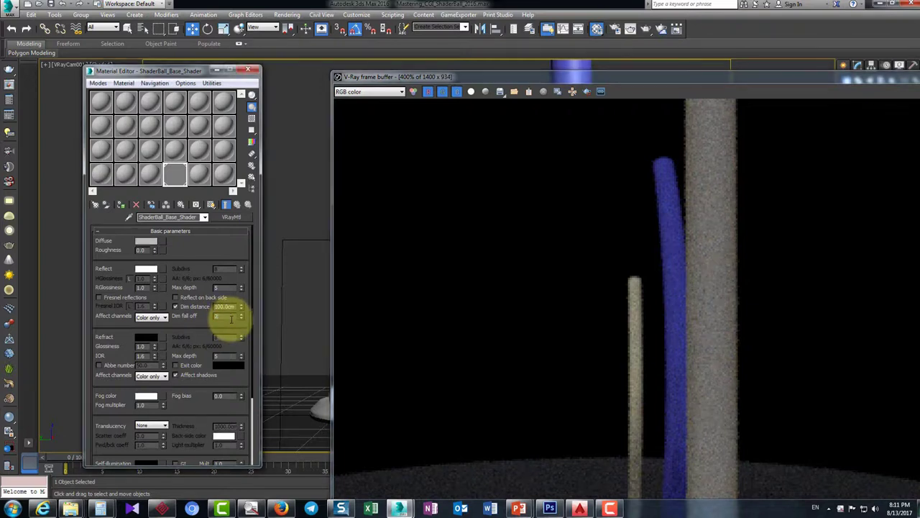
pyautogui.press('Return')
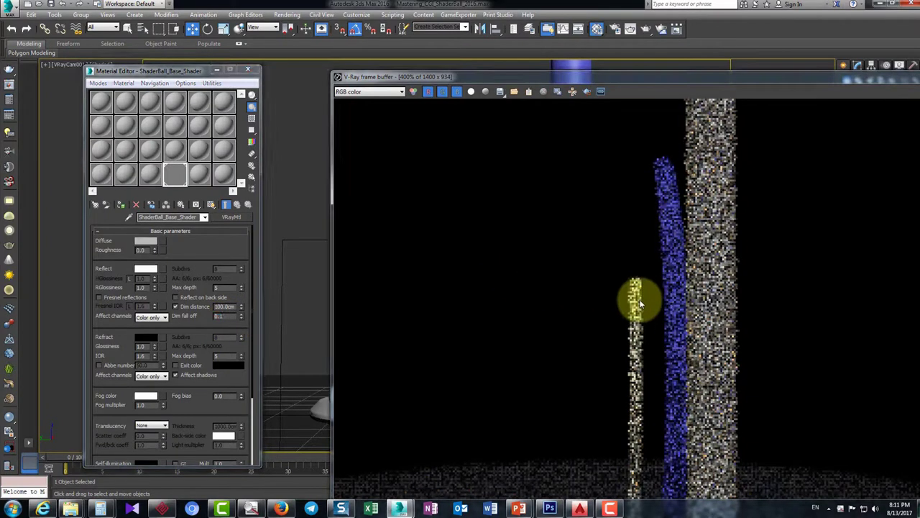
pyautogui.scroll(-2, 637, 301)
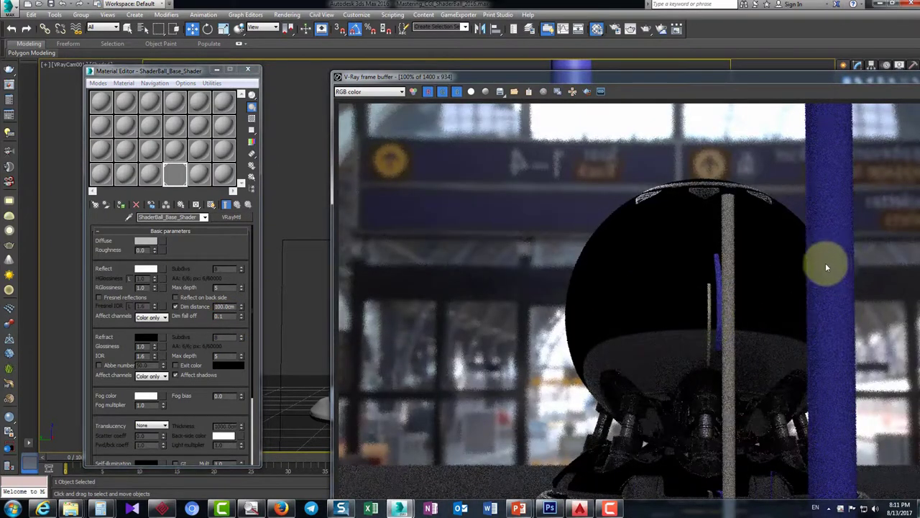
pyautogui.scroll(1, 716, 297)
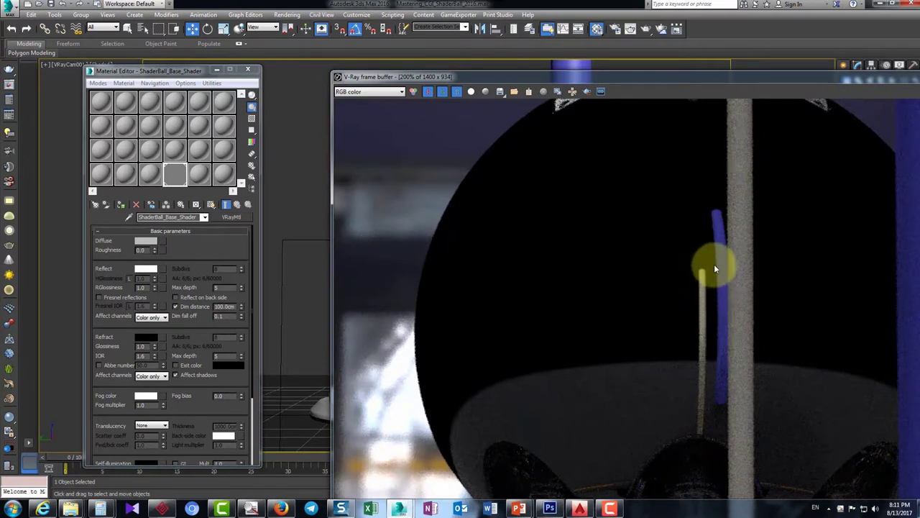
# Set the reflection Dim fall off to 0.01 and check the whole rendered image
pyautogui.doubleClick(219, 317)
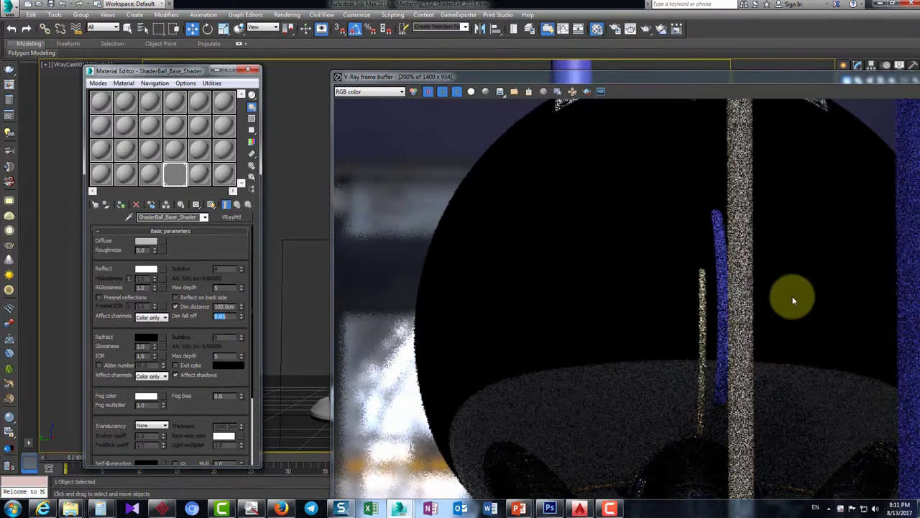
pyautogui.click(764, 284)
pyautogui.scroll(-2, 763, 281)
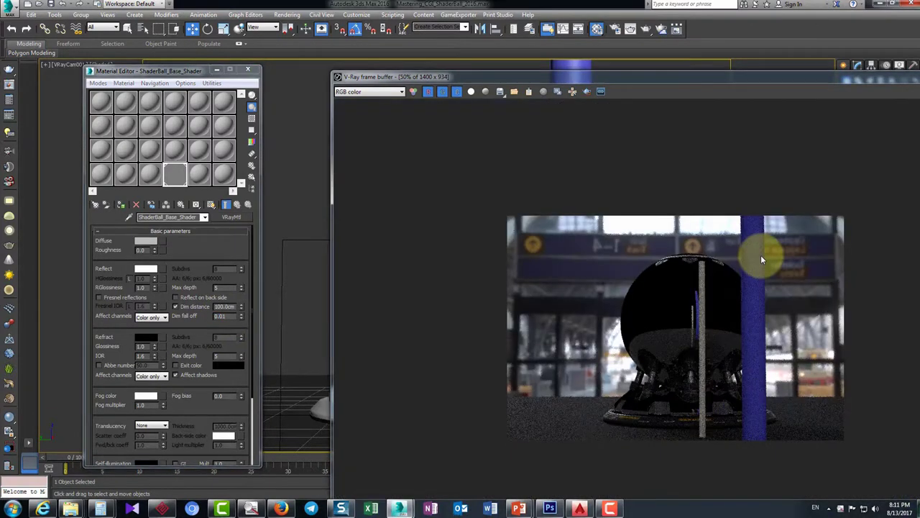
# Minimize the V-Ray frame buffer and try the Color+alpha option for the reflection's Affect channels
pyautogui.doubleClick(783, 79)
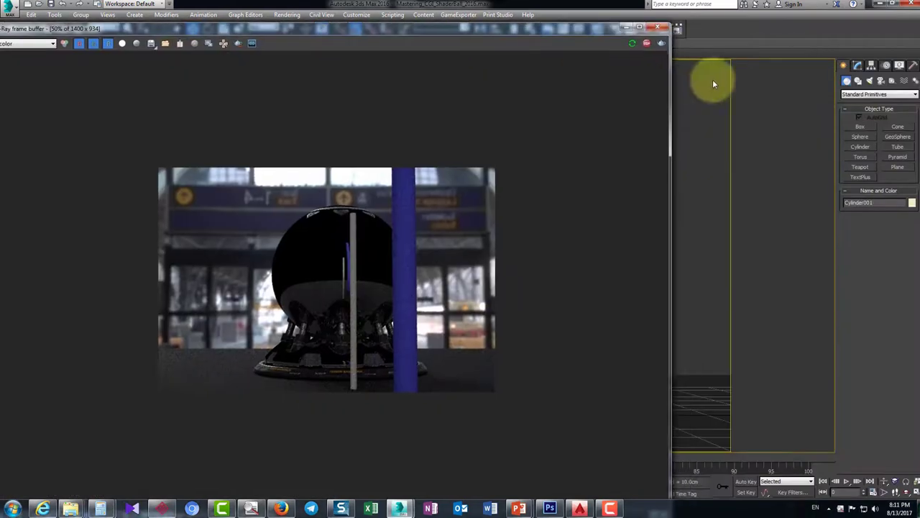
pyautogui.click(625, 27)
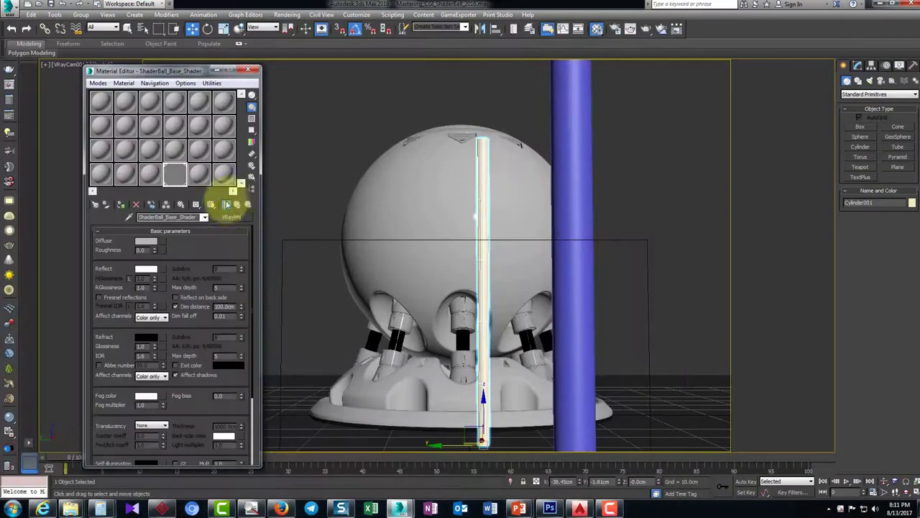
pyautogui.scroll(-1, 184, 314)
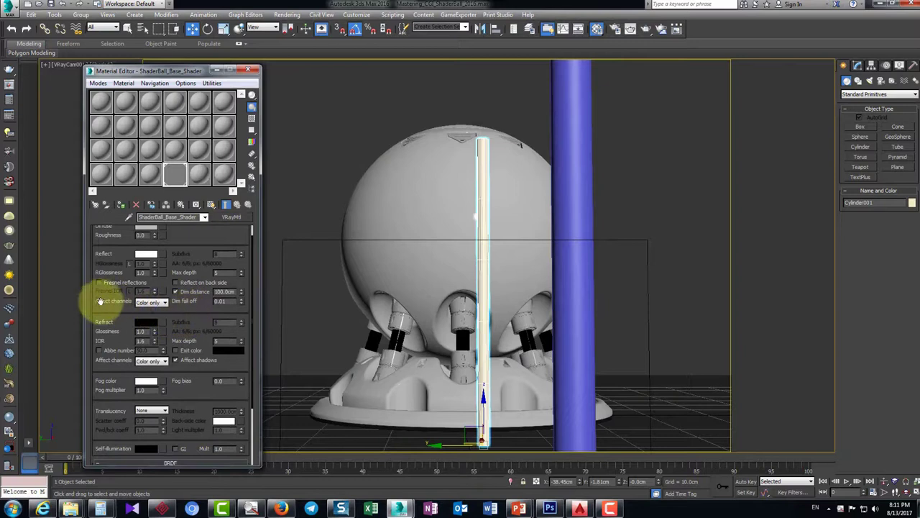
pyautogui.click(149, 303)
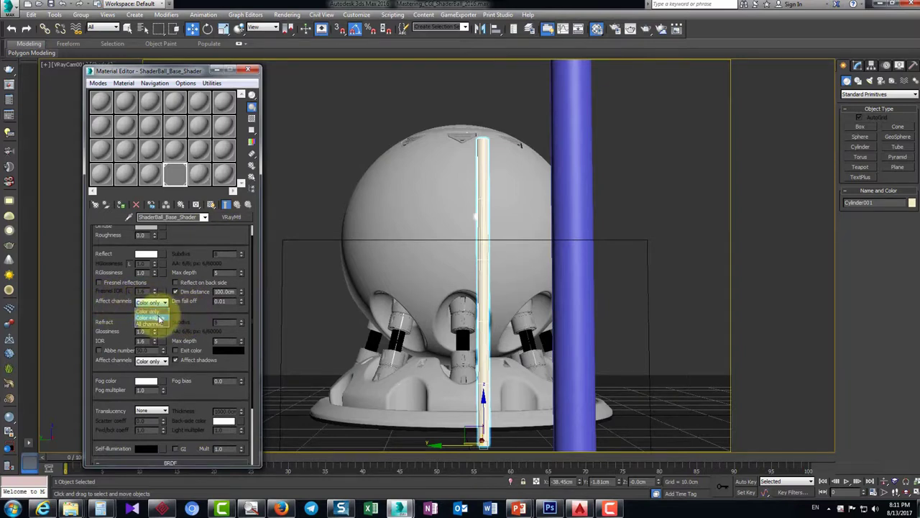
pyautogui.click(159, 318)
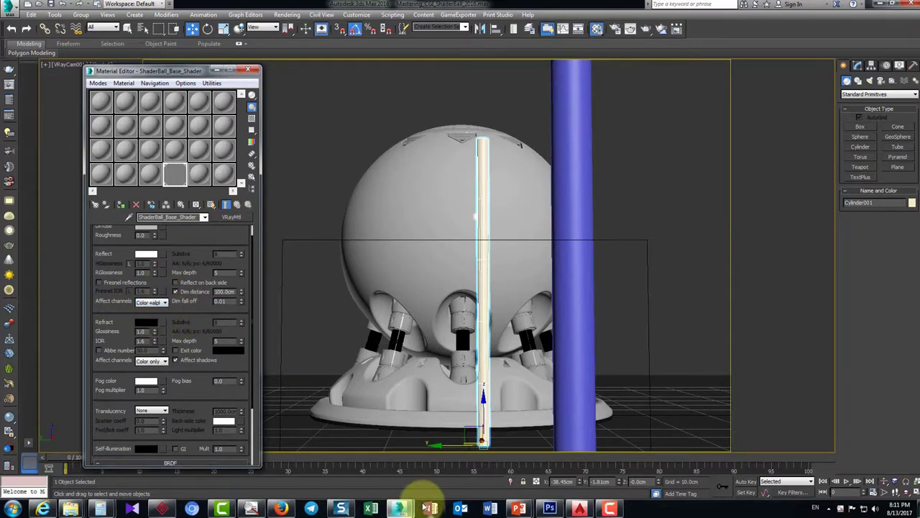
# Restore the V-Ray frame buffer beside the material settings, disable Dim distance and set the reflection's Affect channels to Color only
pyautogui.moveTo(415, 508)
pyautogui.click(451, 457)
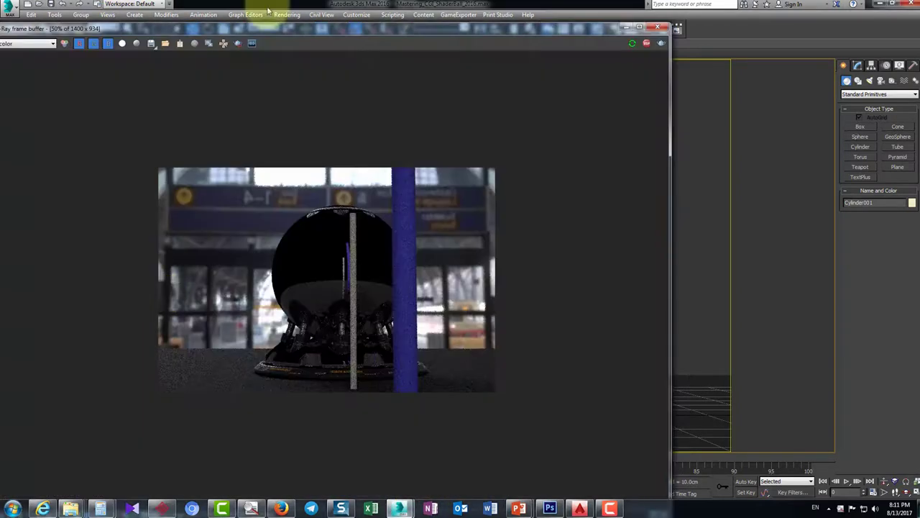
pyautogui.moveTo(247, 32); pyautogui.dragTo(525, 48)
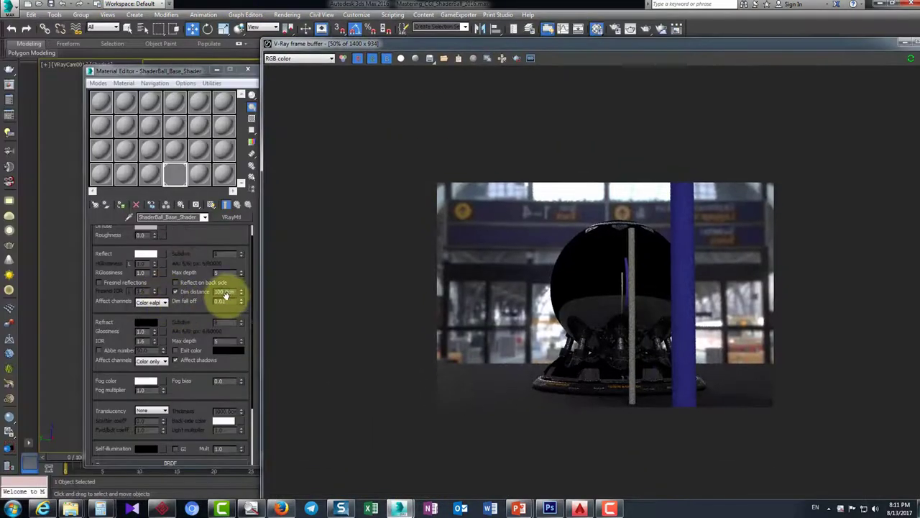
pyautogui.click(201, 293)
pyautogui.click(202, 291)
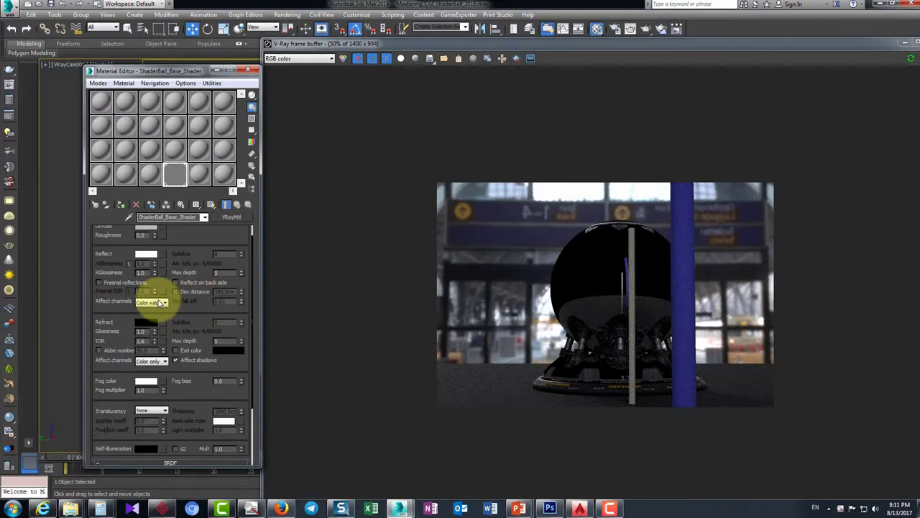
pyautogui.click(159, 302)
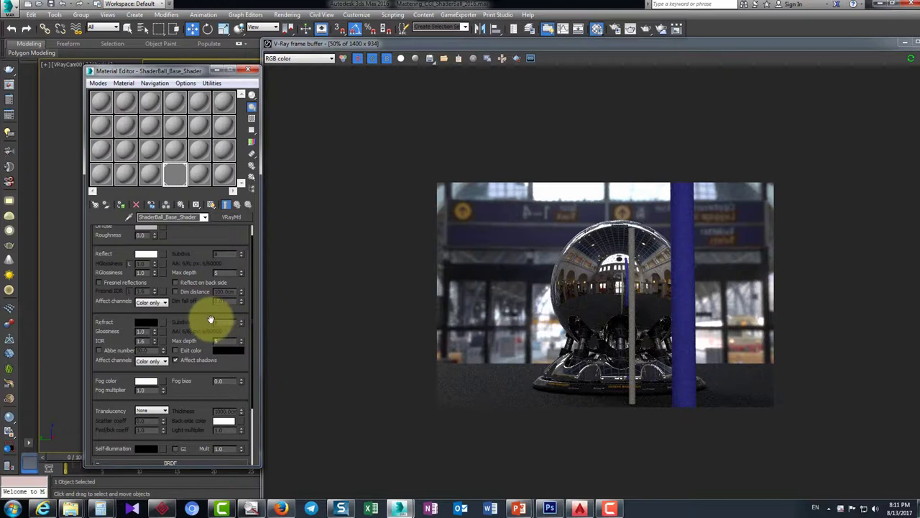
# Review the material's refraction, fog, translucency and BRDF parameters, and expand the Options section to examine its settings
pyautogui.scroll(-1, 214, 305)
pyautogui.scroll(1, 216, 310)
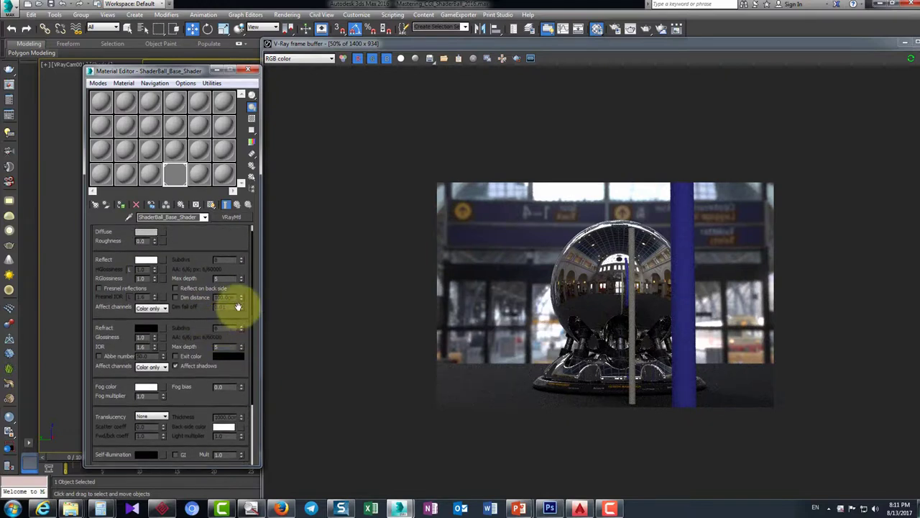
pyautogui.scroll(1, 217, 249)
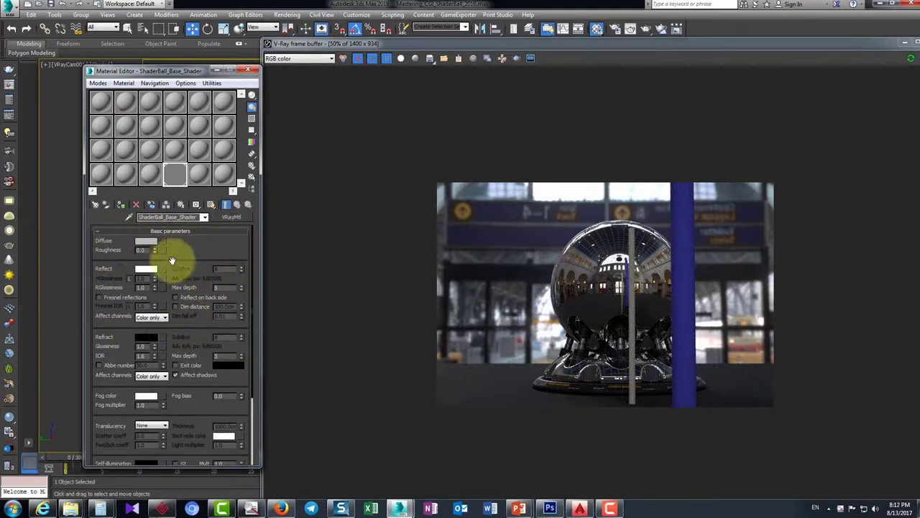
pyautogui.scroll(-4, 191, 366)
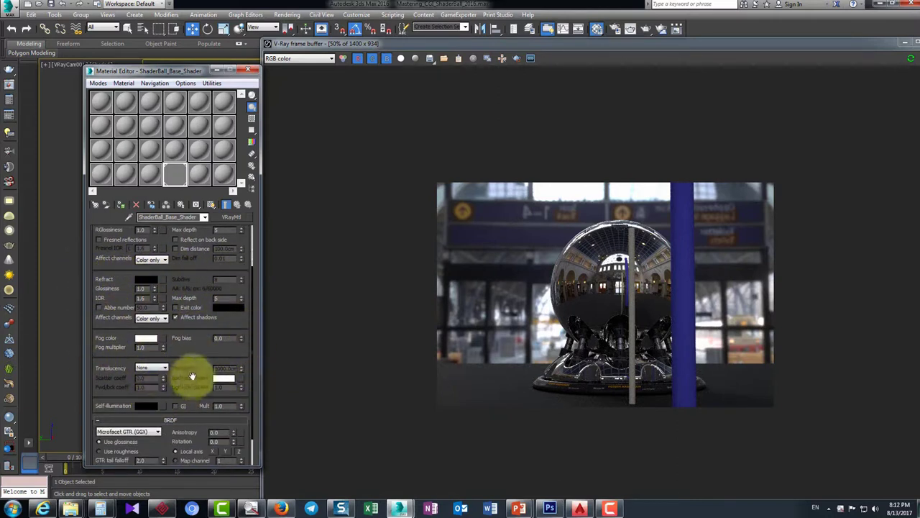
pyautogui.scroll(-2, 189, 376)
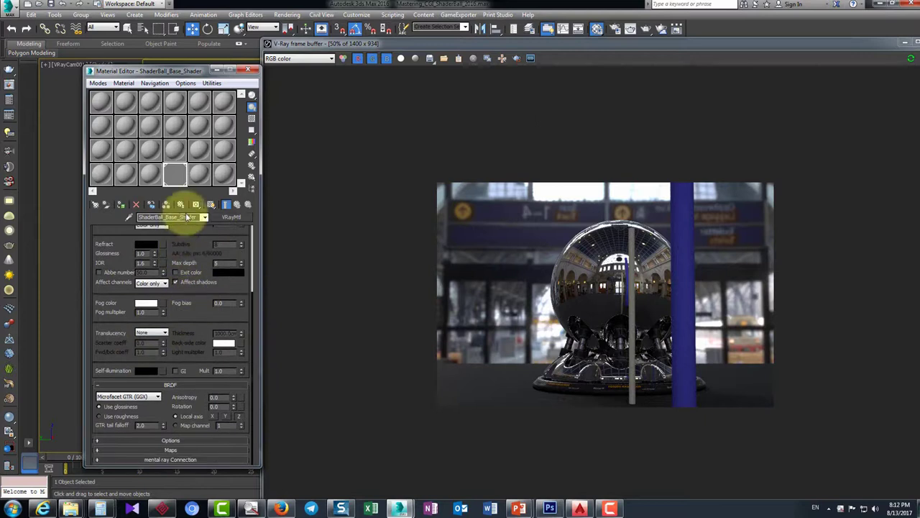
pyautogui.click(173, 440)
pyautogui.scroll(-1, 191, 333)
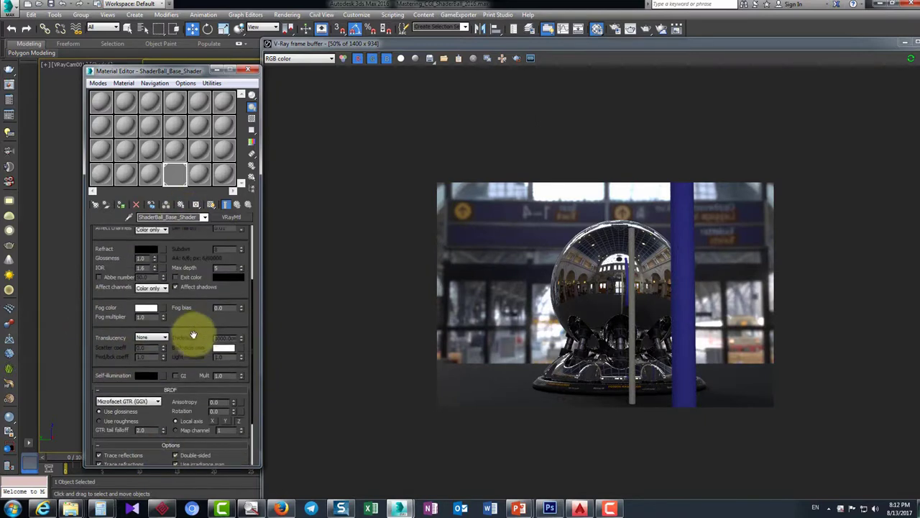
pyautogui.moveTo(194, 256); pyautogui.dragTo(193, 250)
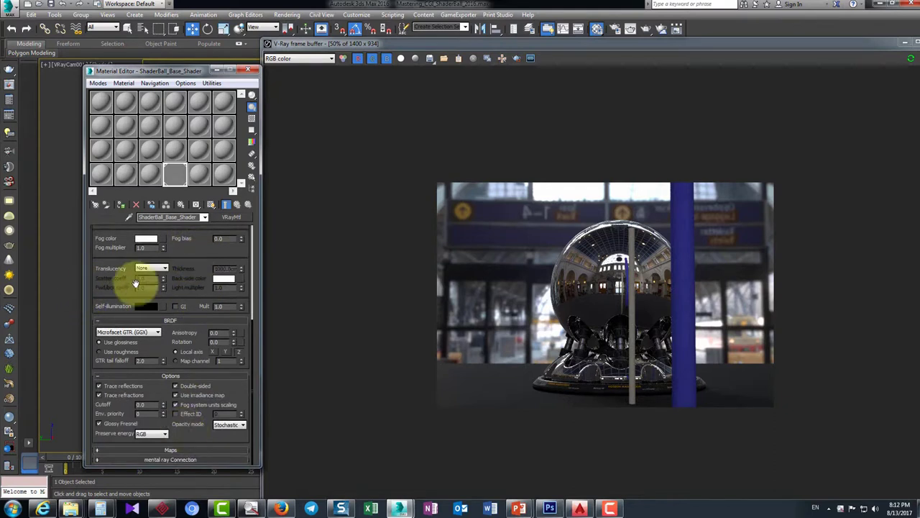
pyautogui.moveTo(205, 251); pyautogui.dragTo(185, 405)
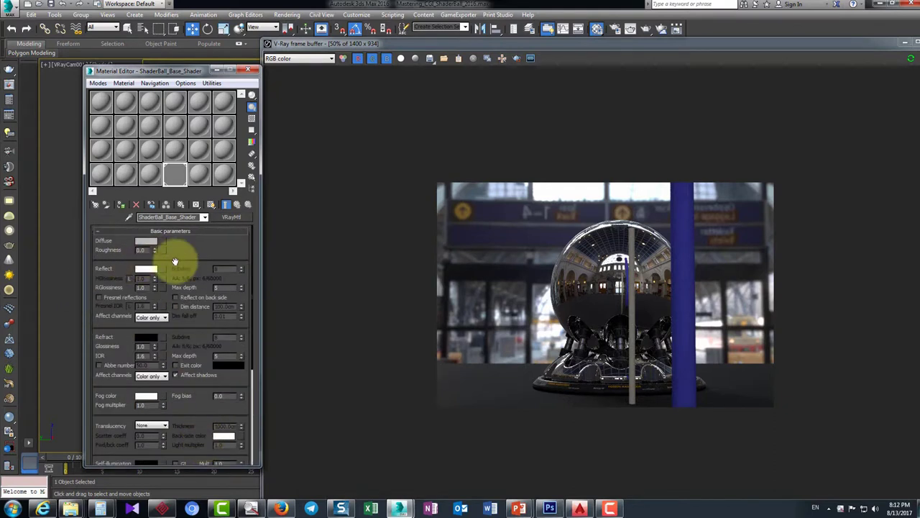